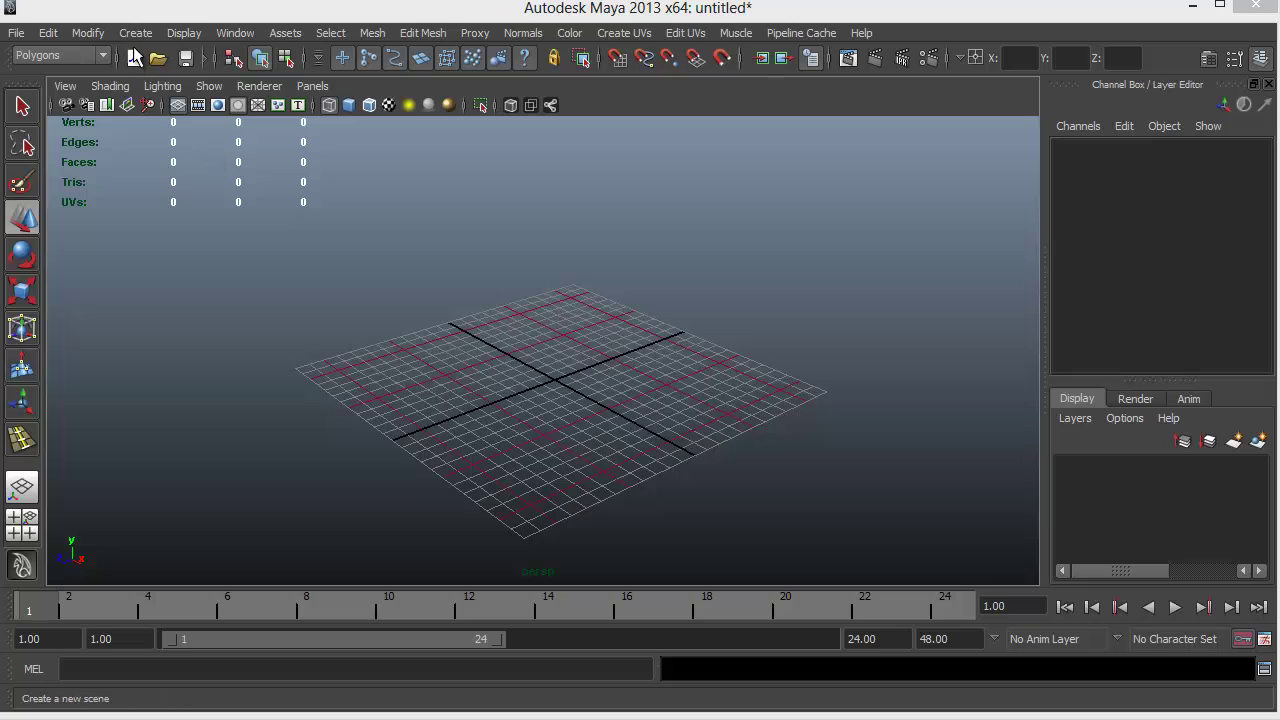
- Create a polygon cube at the centre of the grid
click(136, 33)
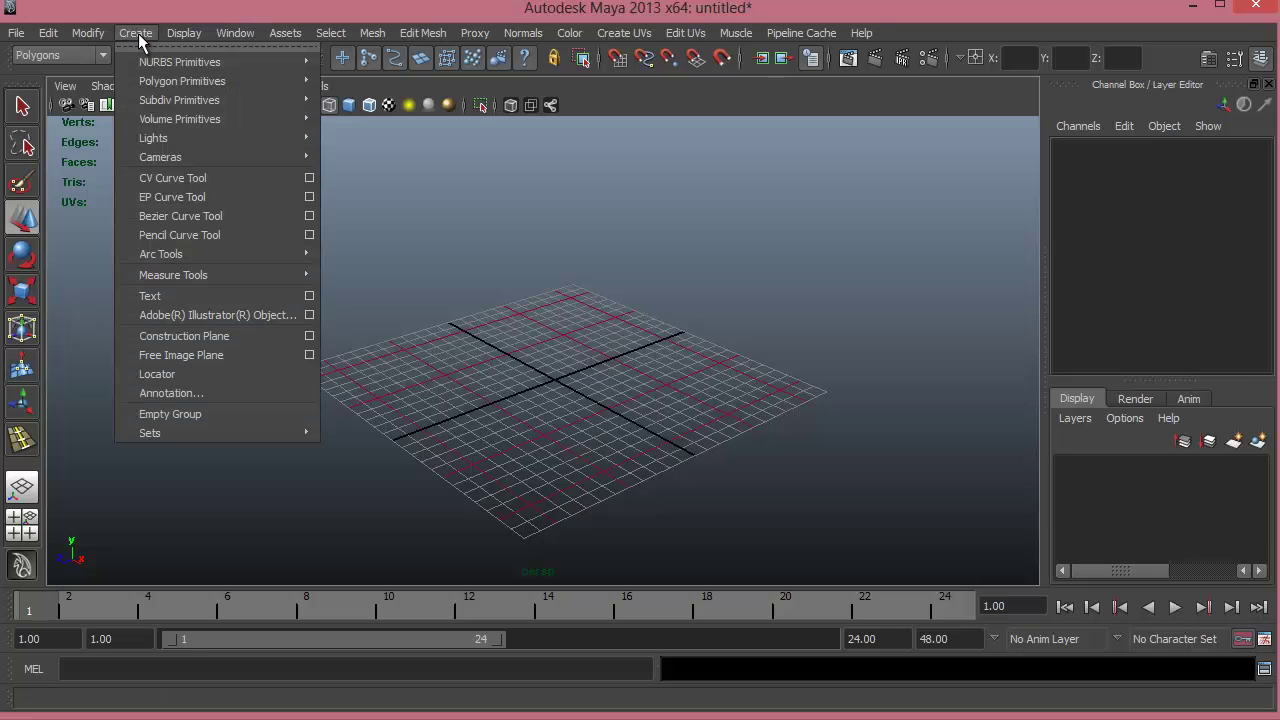
mouse_move(157, 84)
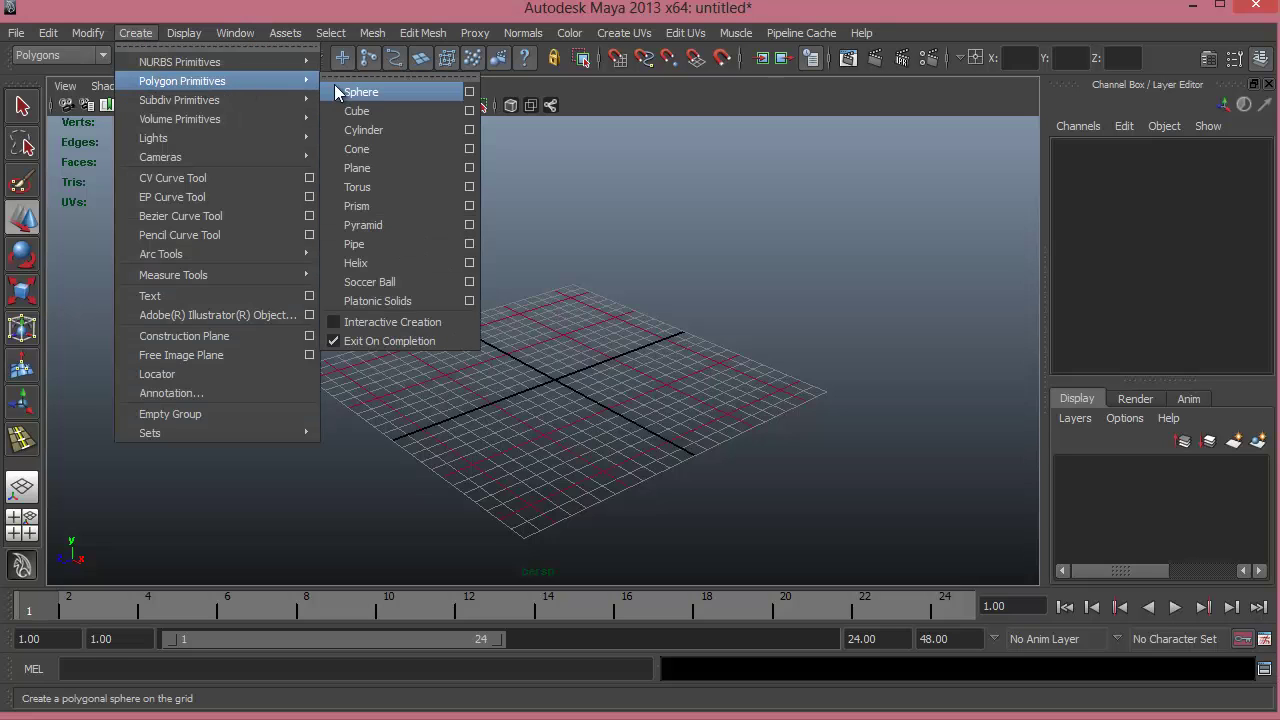
click(385, 111)
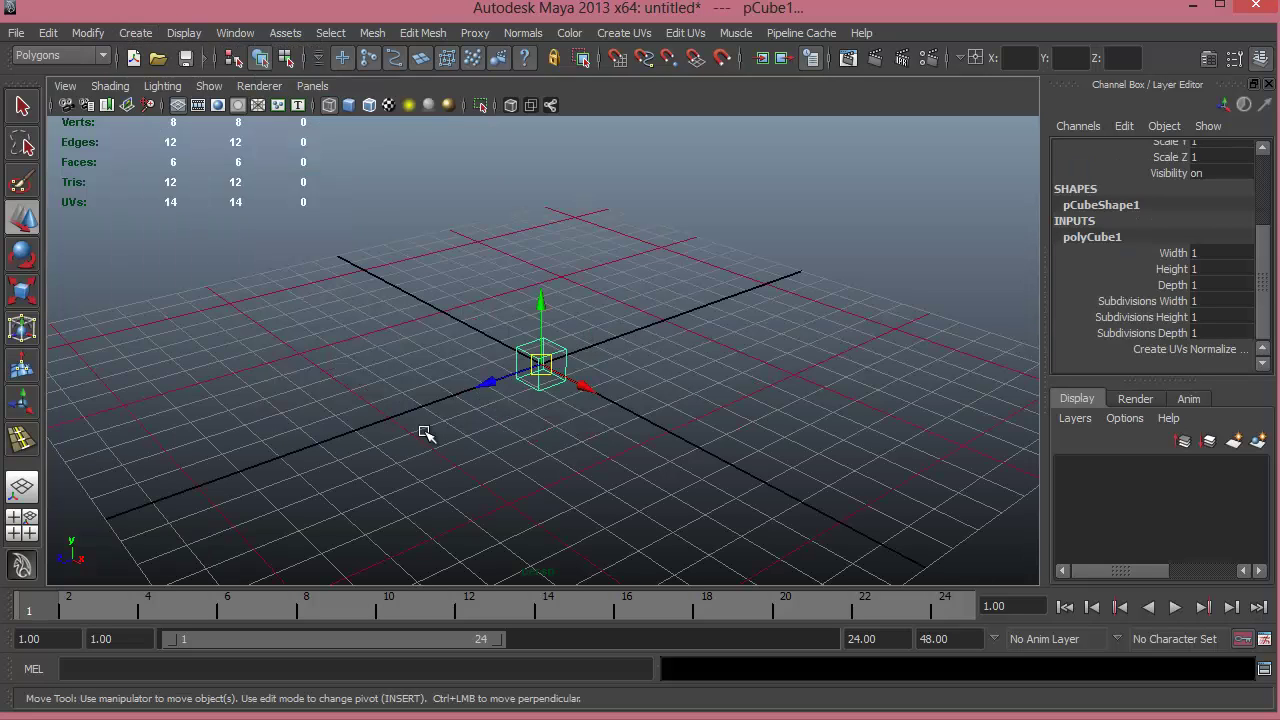
- In the side view, raise the cube about 0.5 units so its base rests on the grid, and shade it in perspective
alt+drag(553, 413, 567, 383)
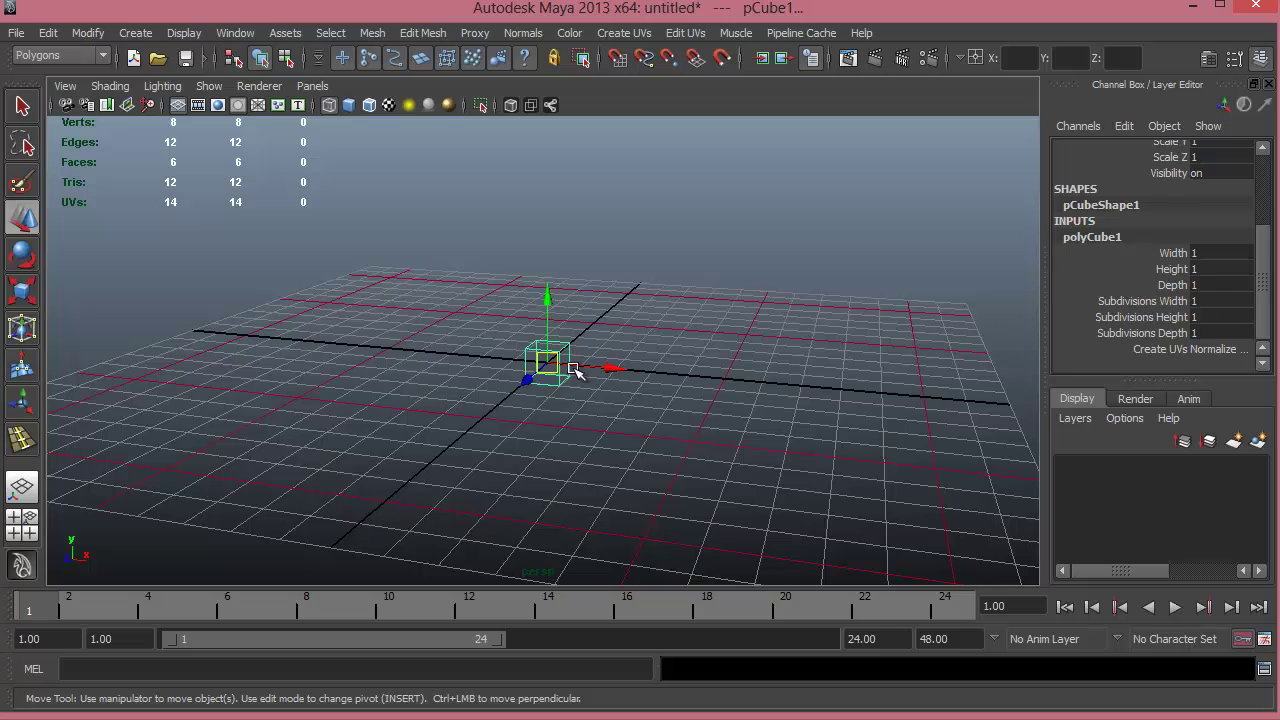
key(space)
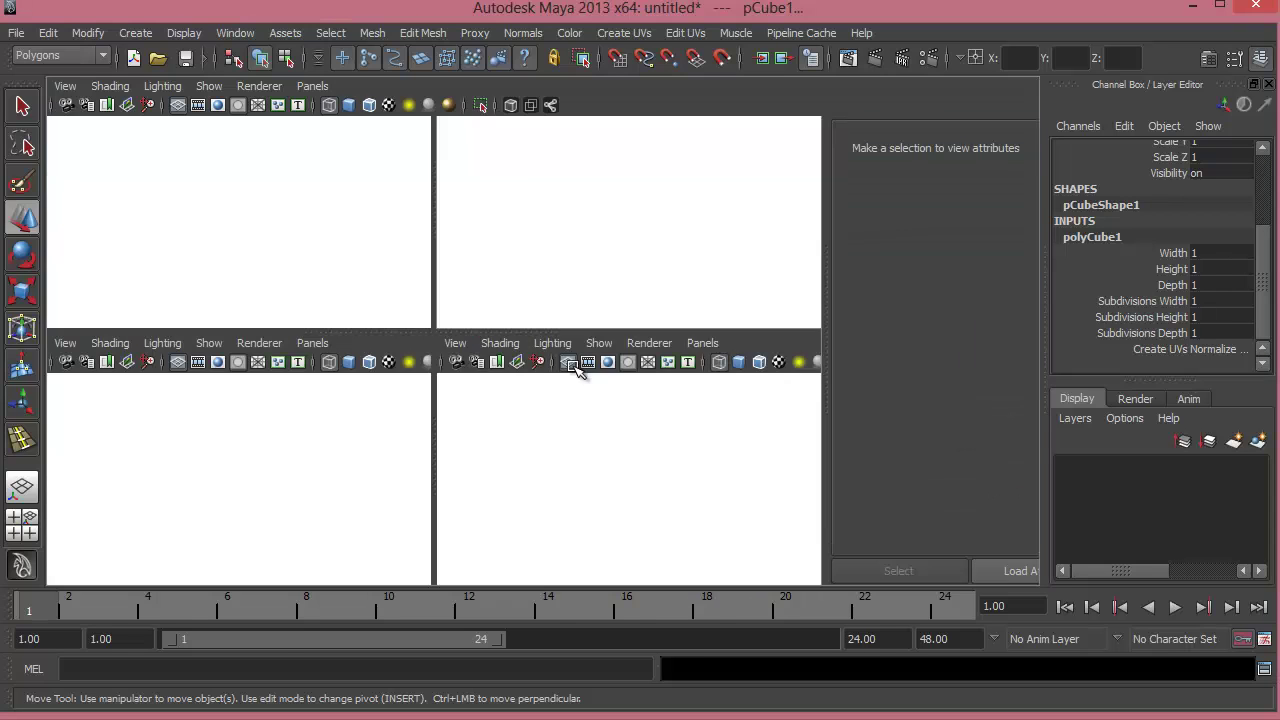
key(space)
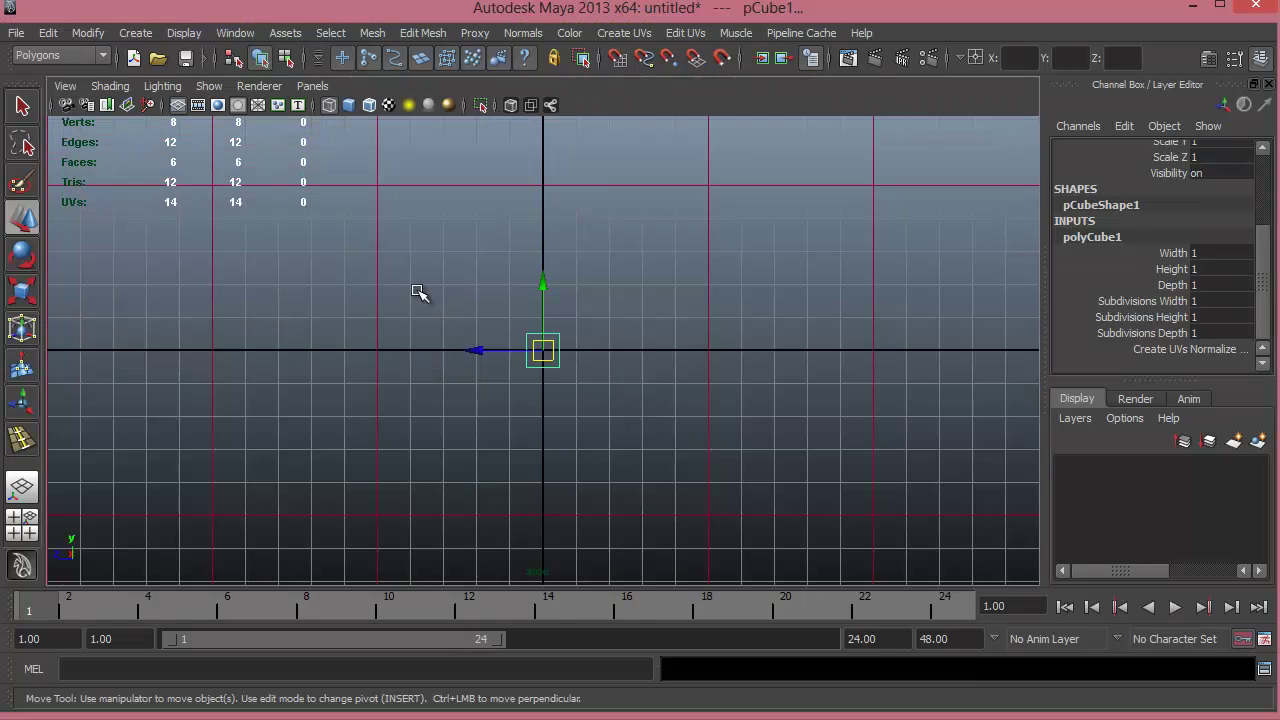
alt+right_drag(372, 266, 965, 384)
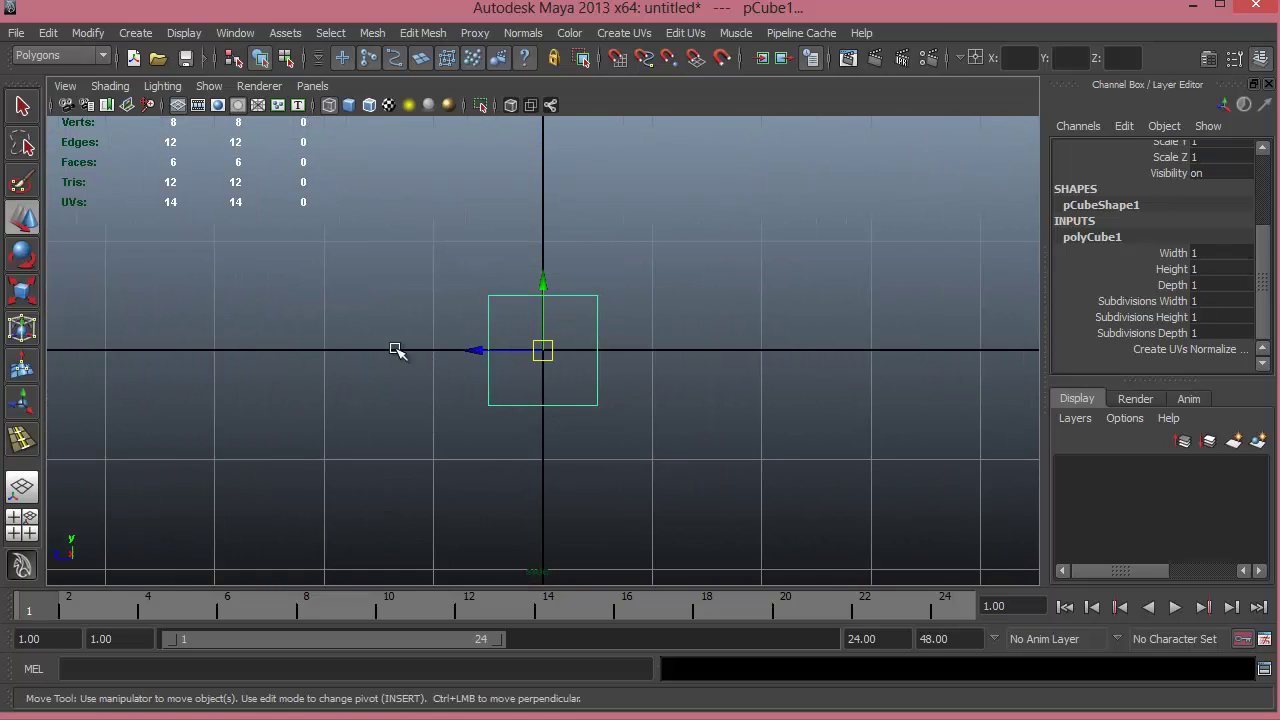
drag(538, 298, 543, 235)
key(space)
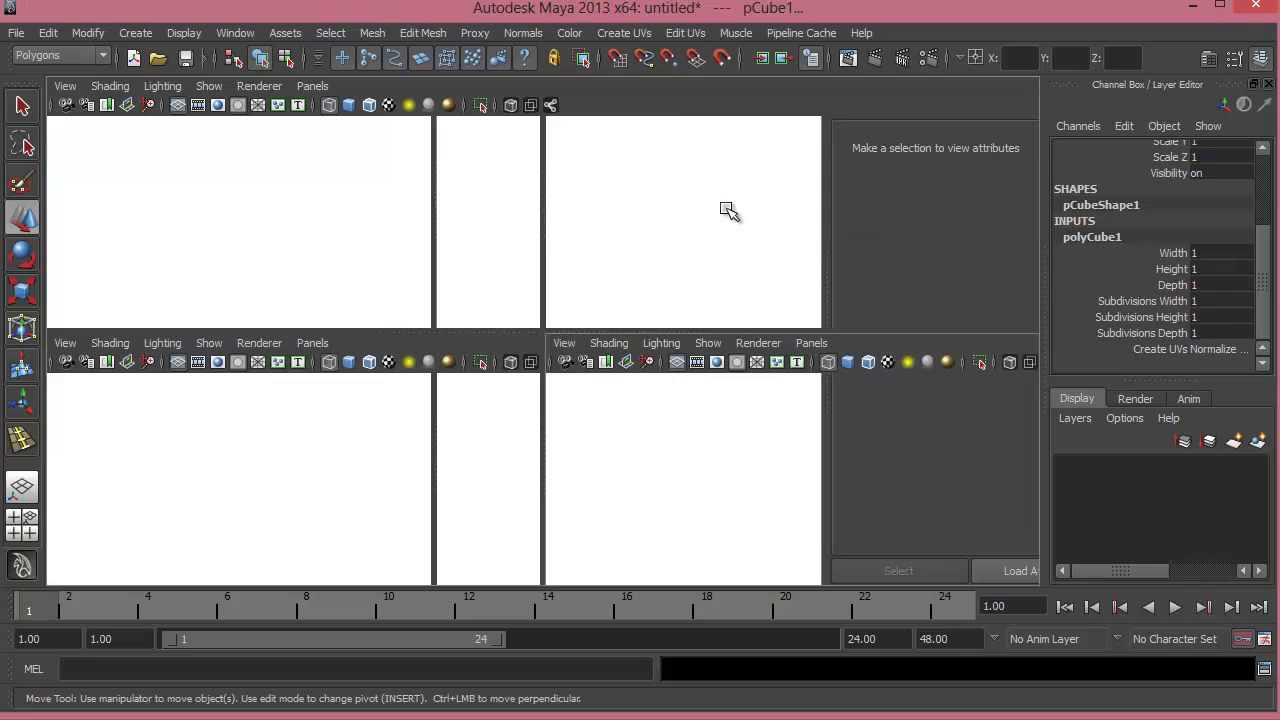
key(space)
alt+middle_drag(507, 295, 445, 344)
key(5)
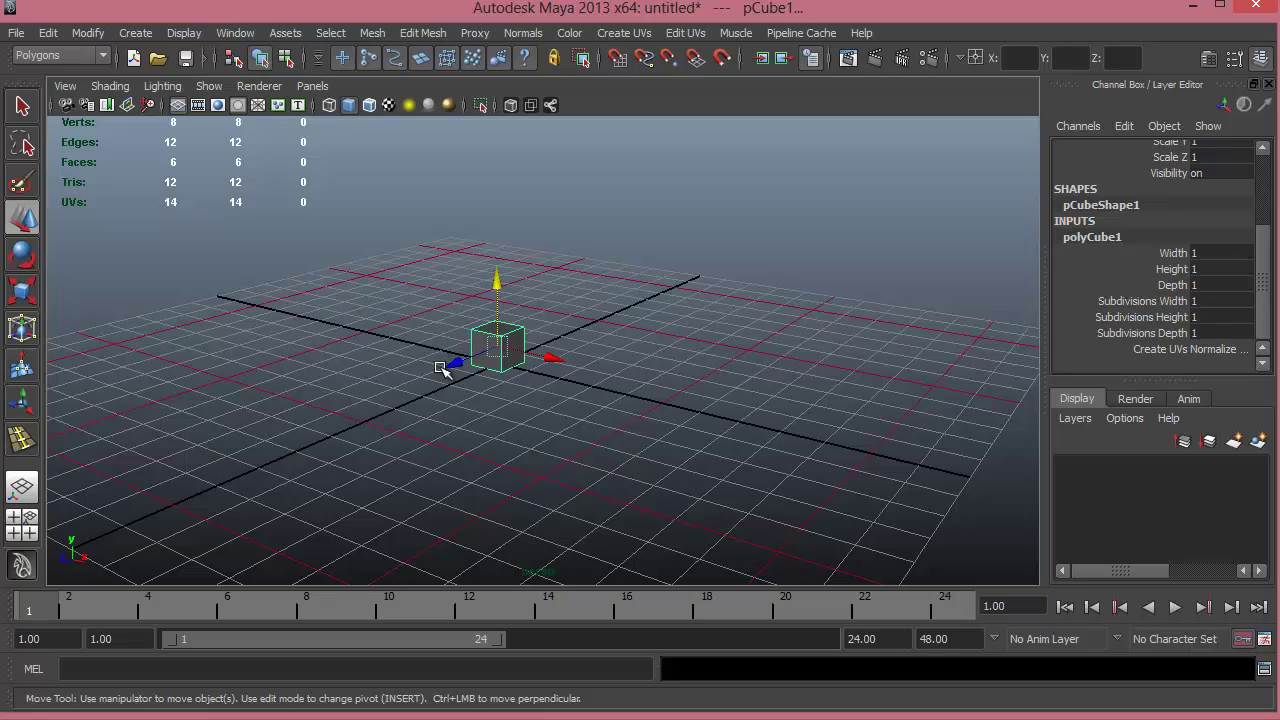
- Switch the cube to face selection and select its top face
alt+middle_drag(563, 352, 574, 384)
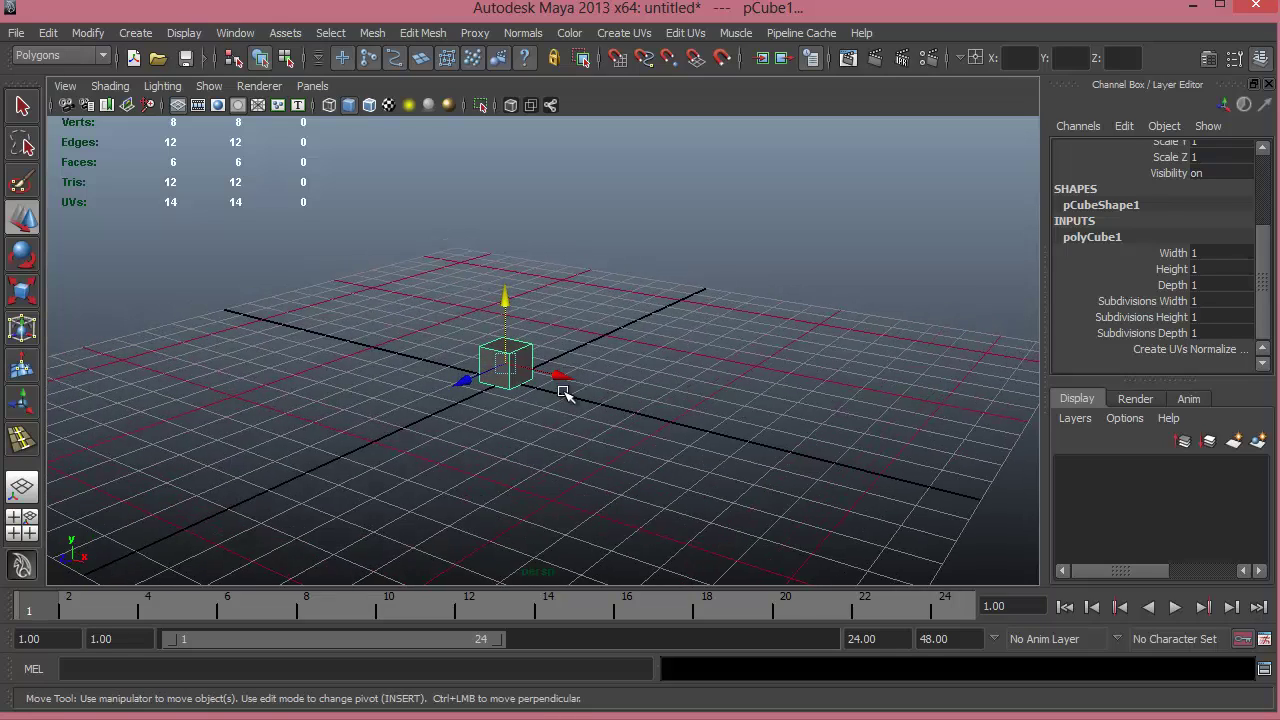
alt+drag(565, 391, 520, 417)
scroll(562, 360, up, 2)
alt+middle_drag(532, 346, 571, 362)
right_drag(580, 358, 581, 408)
click(559, 349)
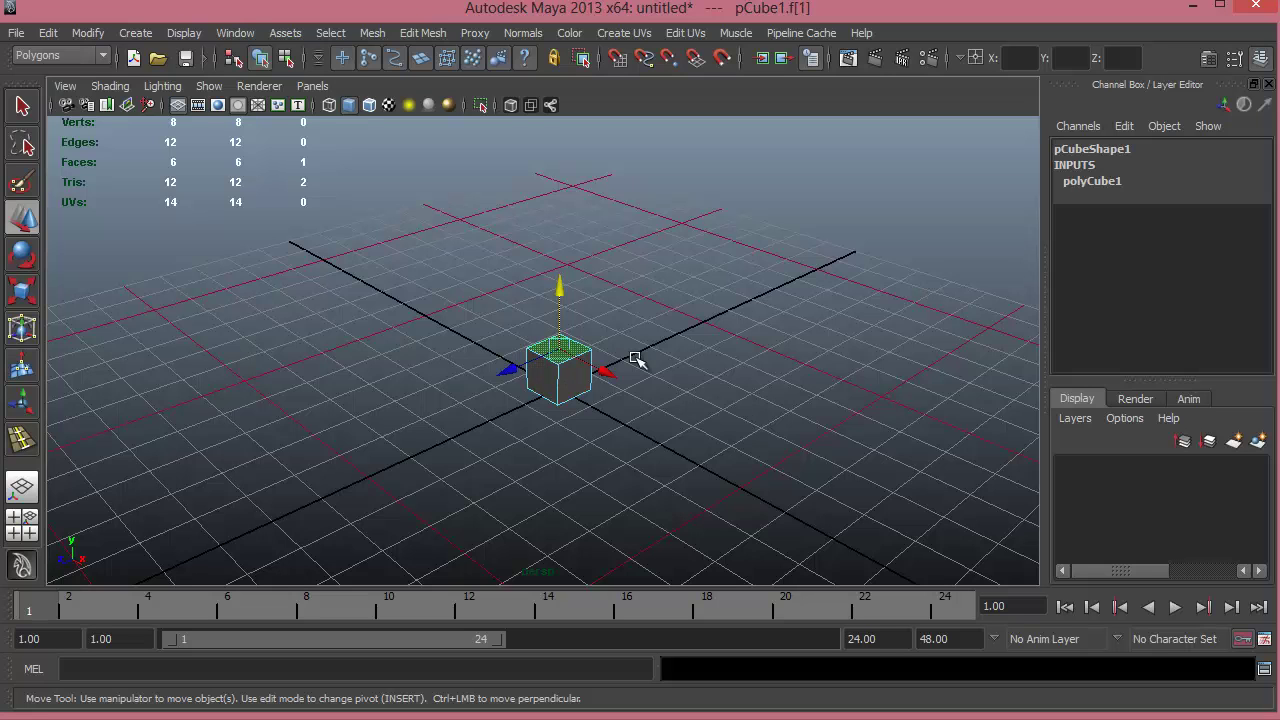
alt+middle_drag(635, 359, 600, 389)
alt+drag(600, 389, 610, 380)
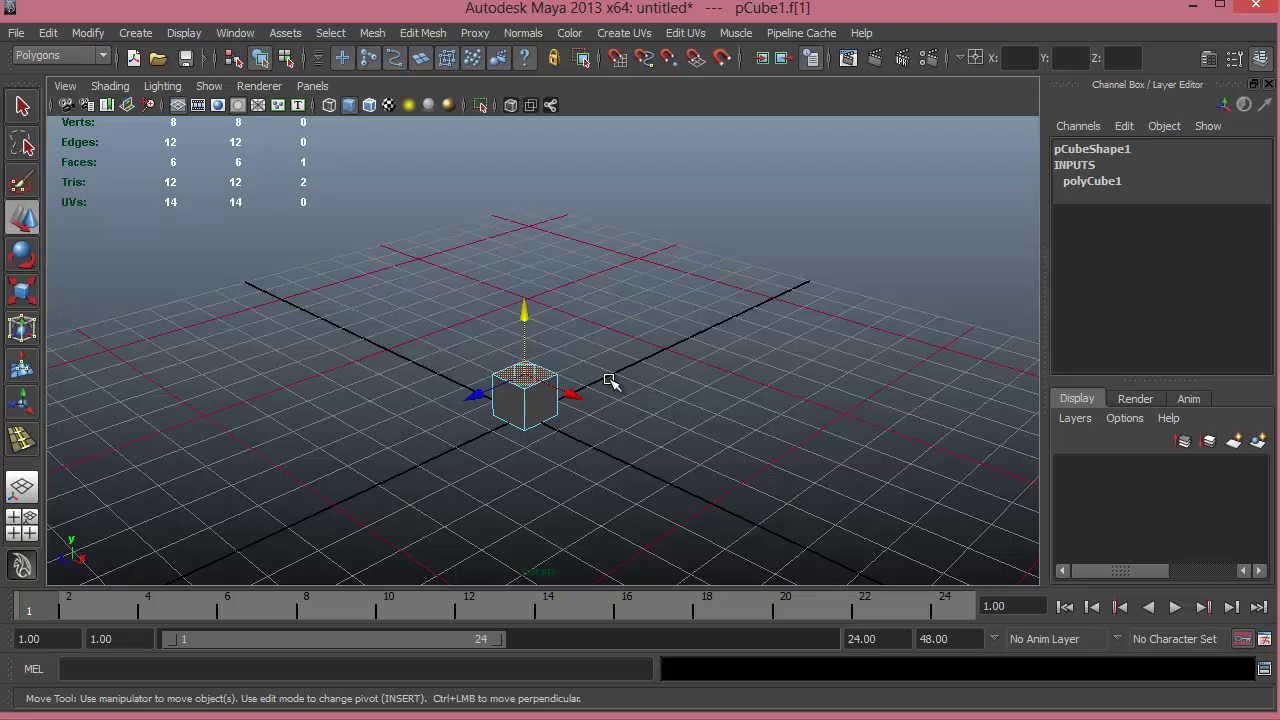
shift+right_click(640, 339)
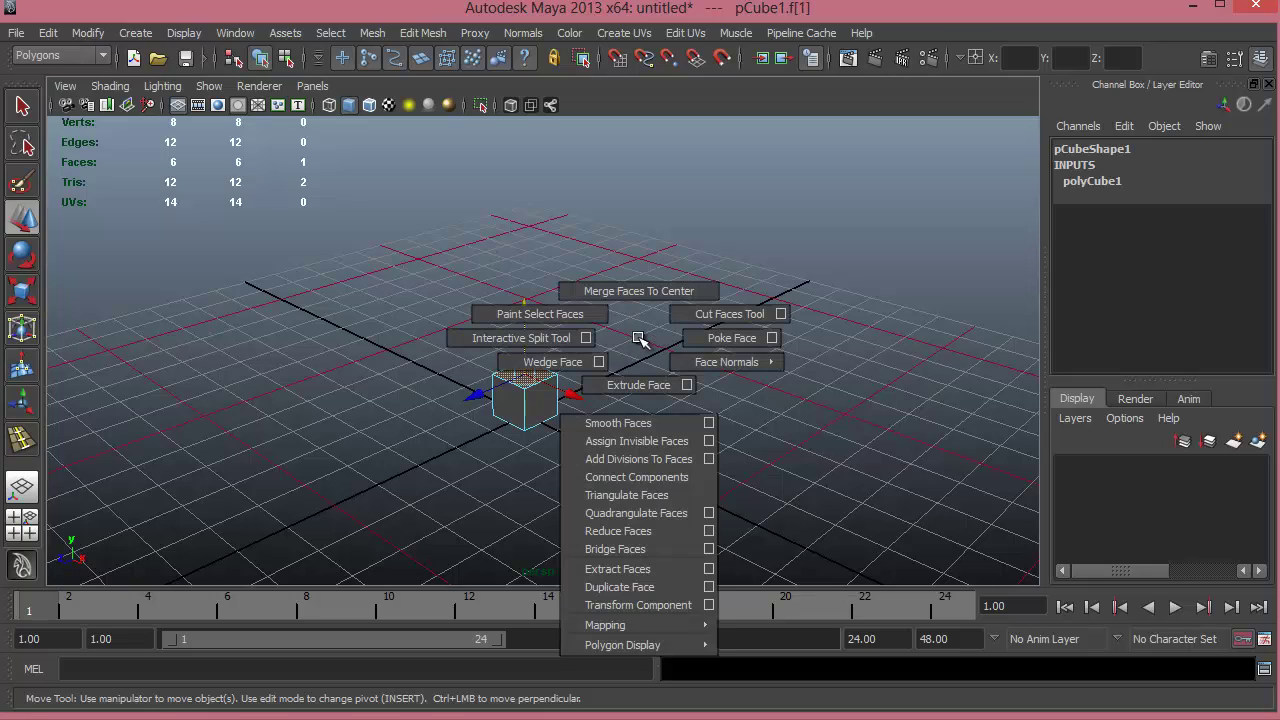
shift+right_drag(640, 340, 642, 383)
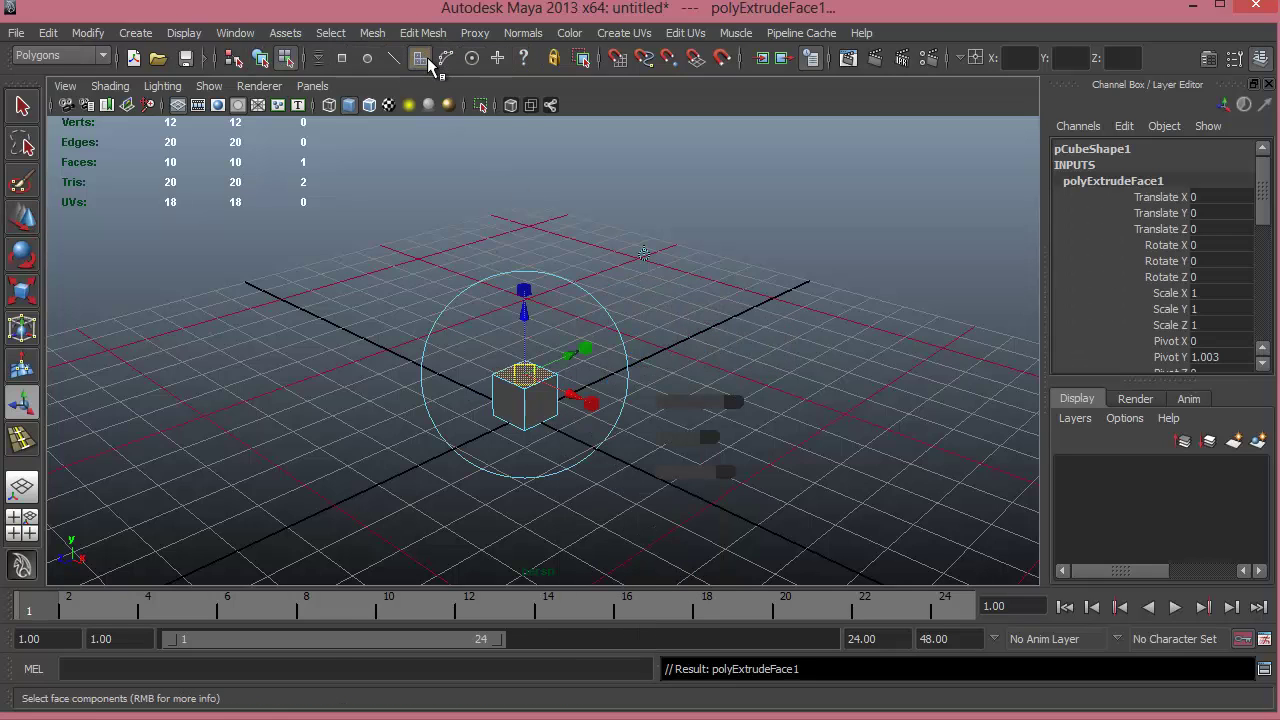
key(ctrl+z)
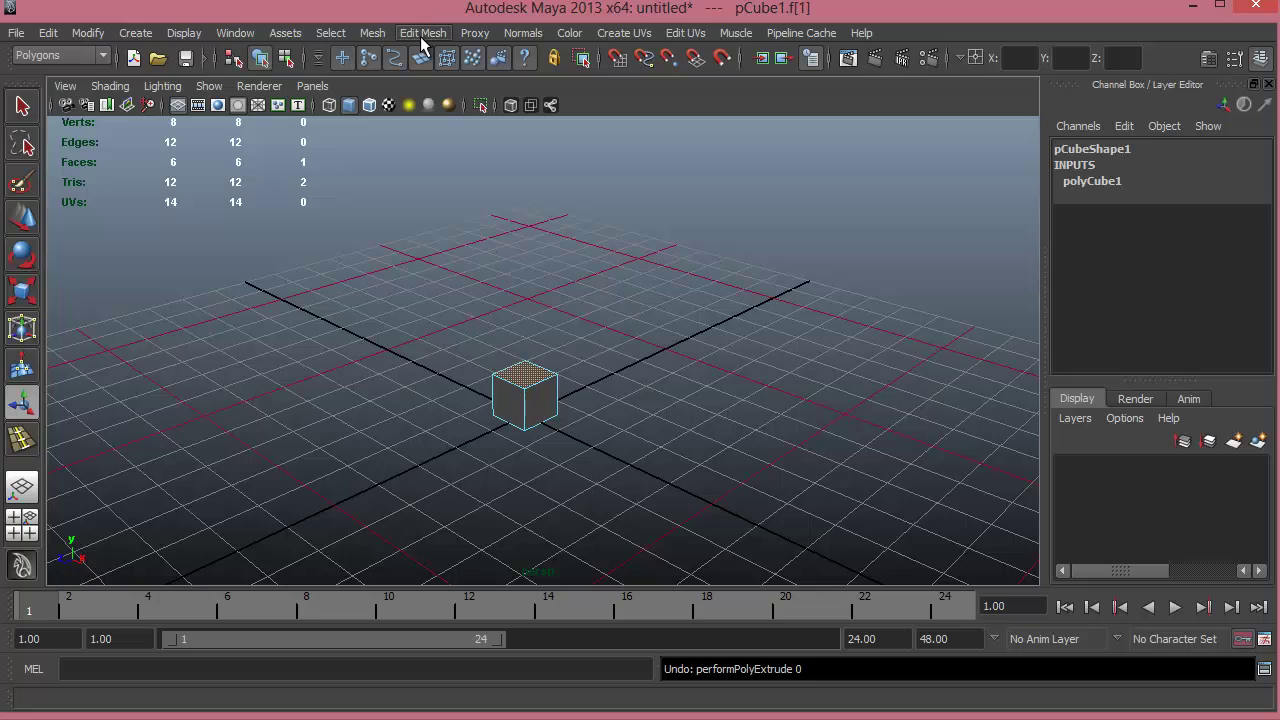
- Extrude the cube's top face straight up to a height of about 10.15 cm, forming a tall column
click(421, 38)
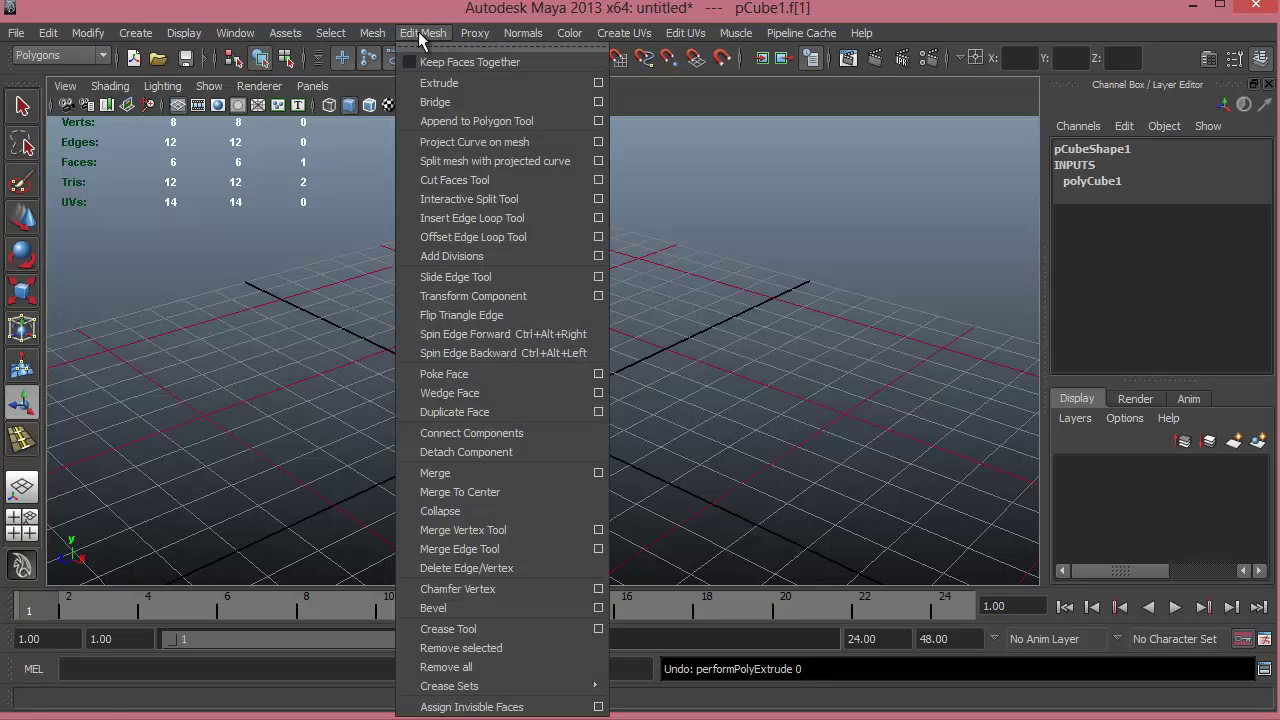
click(439, 83)
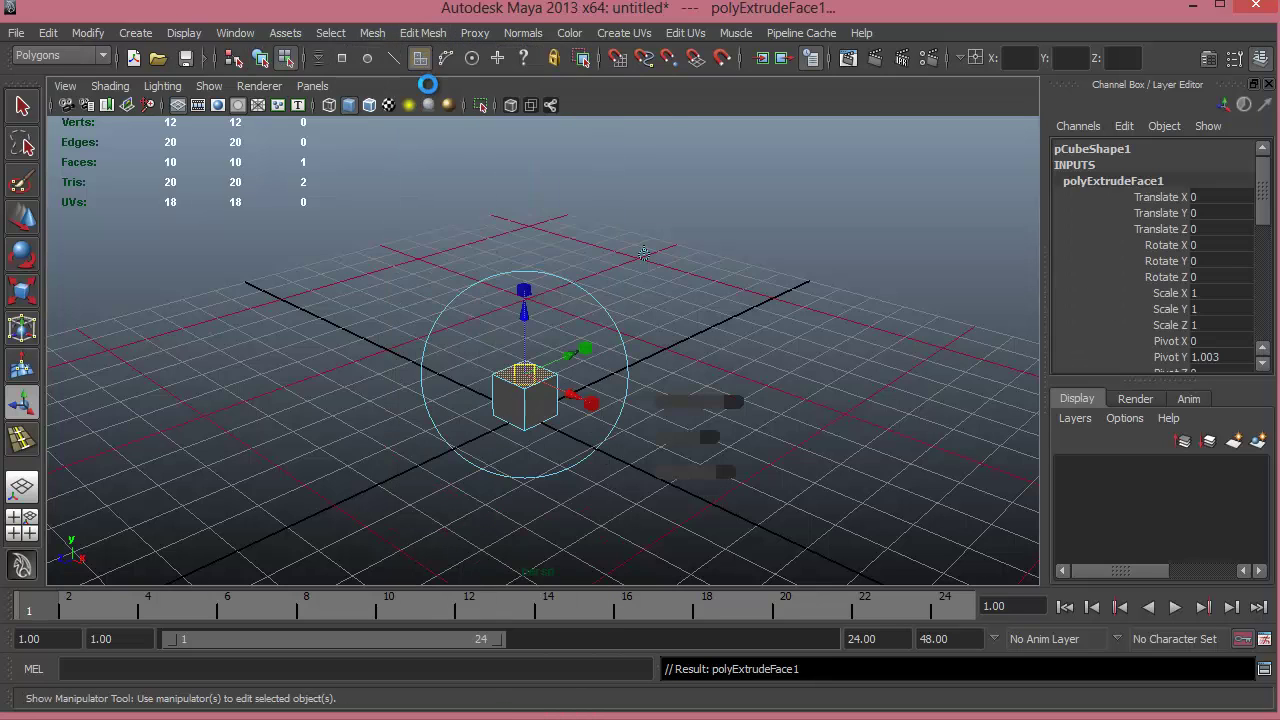
alt+drag(562, 408, 515, 165)
alt+right_drag(760, 405, 620, 488)
drag(521, 290, 515, 150)
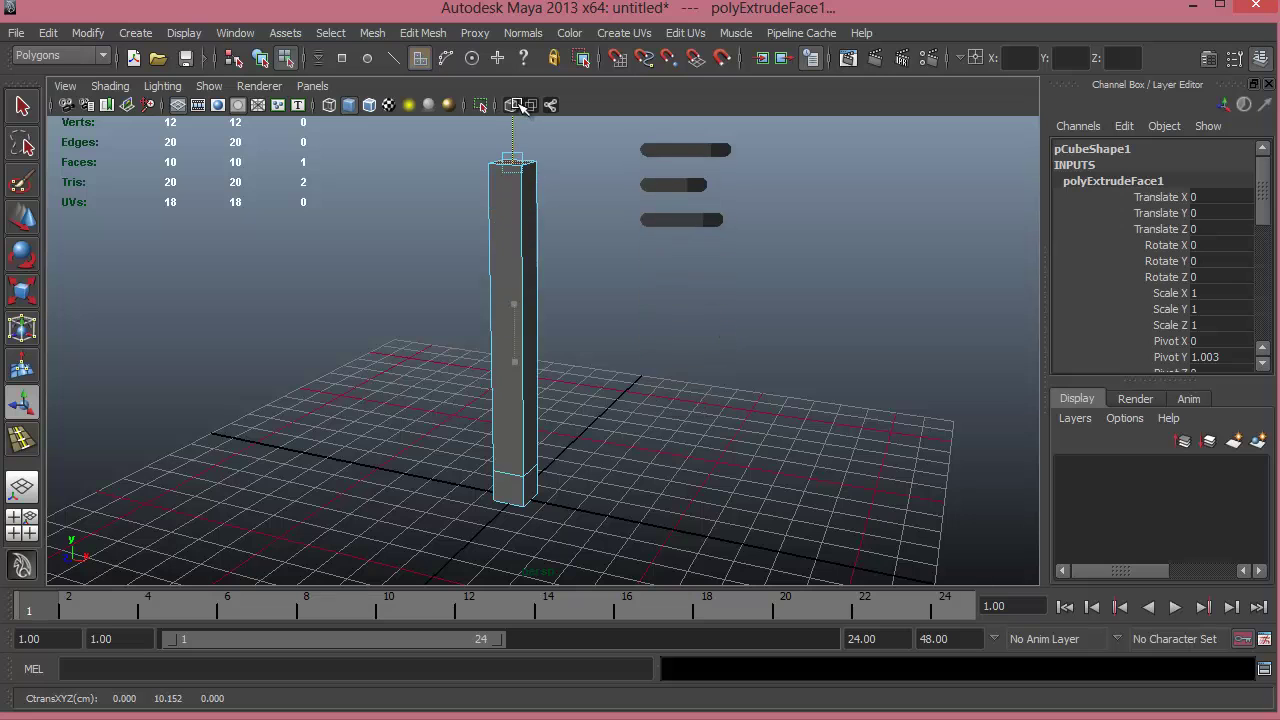
- Scale the column's top face down to about 0.34 horizontally to taper the column
alt+right_drag(652, 372, 440, 390)
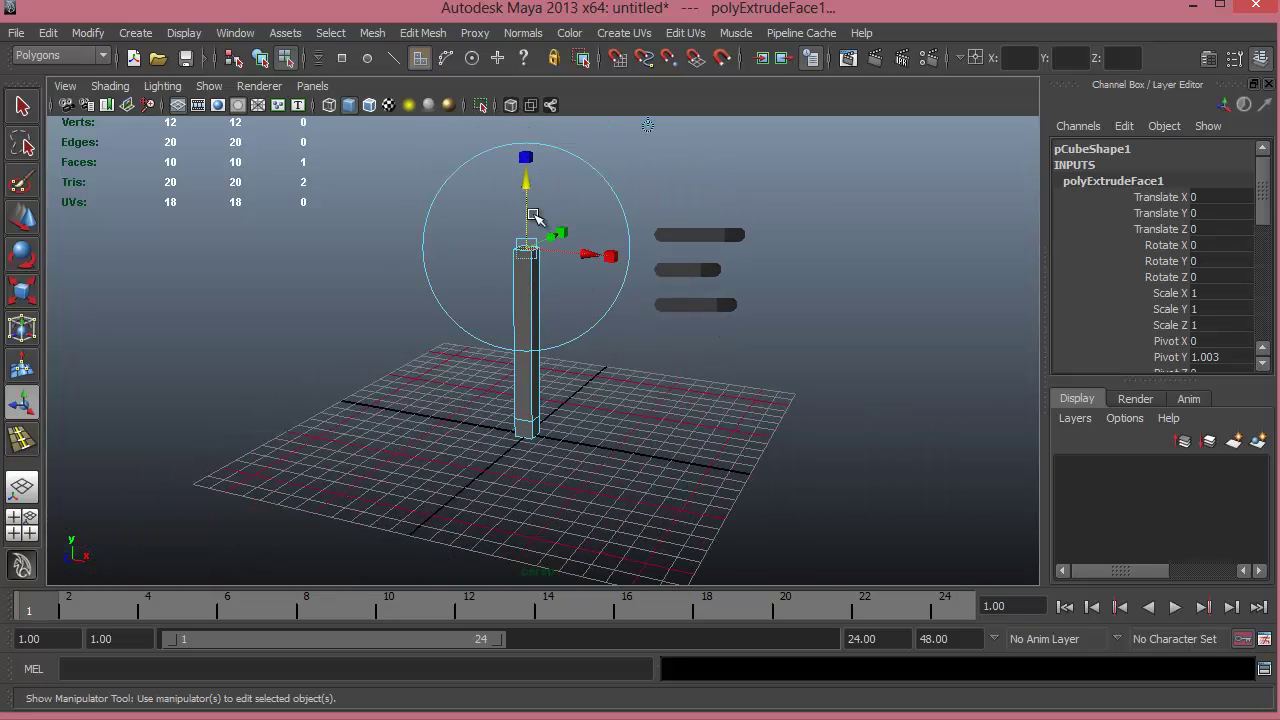
alt+drag(533, 216, 640, 309)
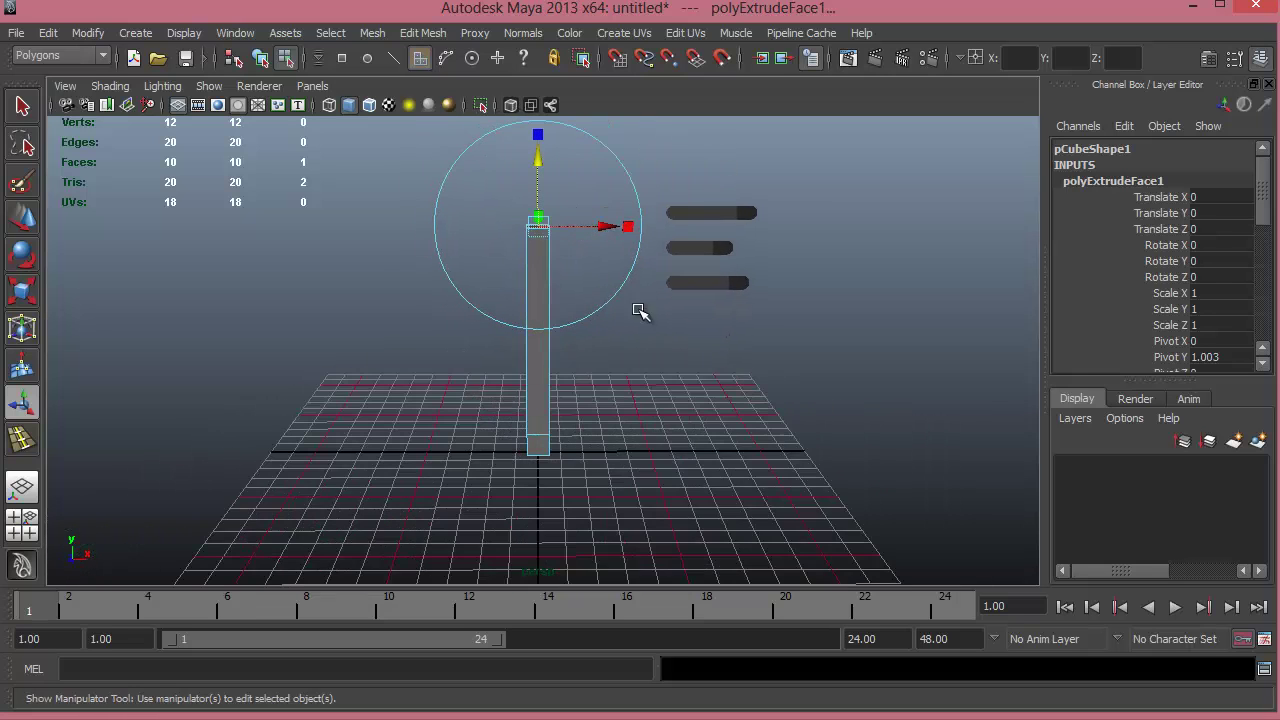
key(r)
drag(534, 233, 530, 225)
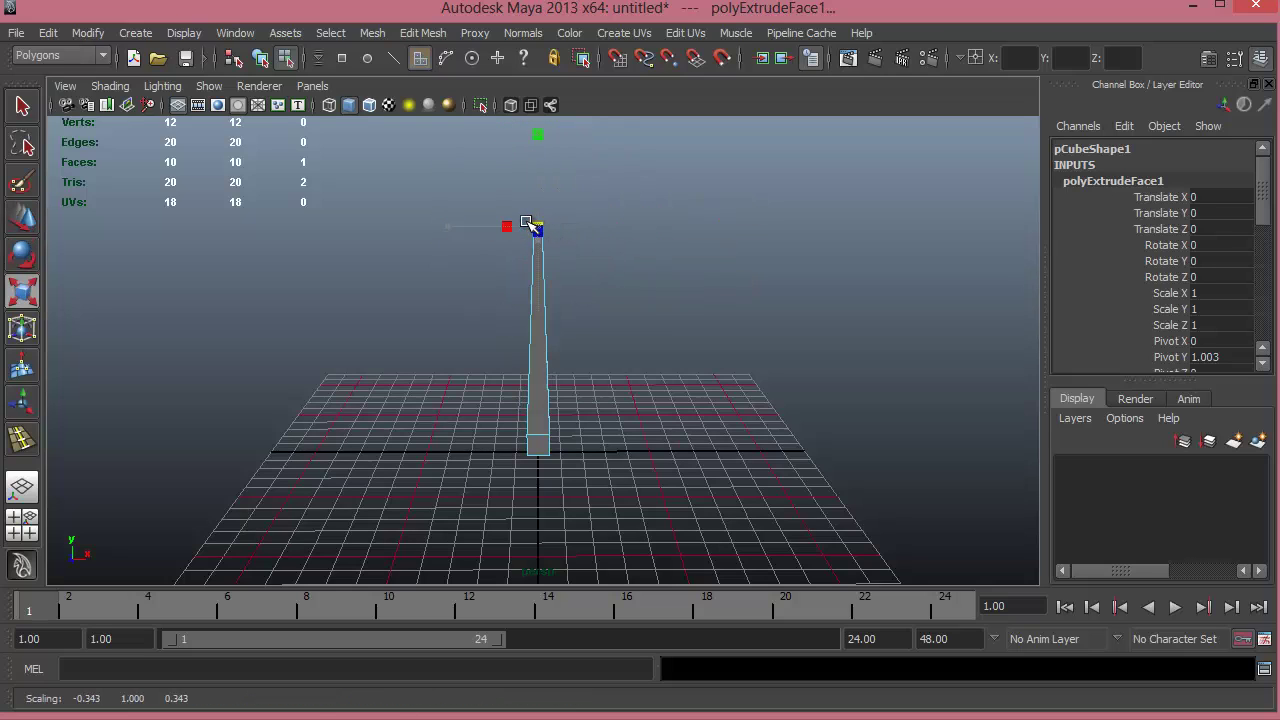
- Move the tapered column's top face sideways along positive X so the column leans over
key(w)
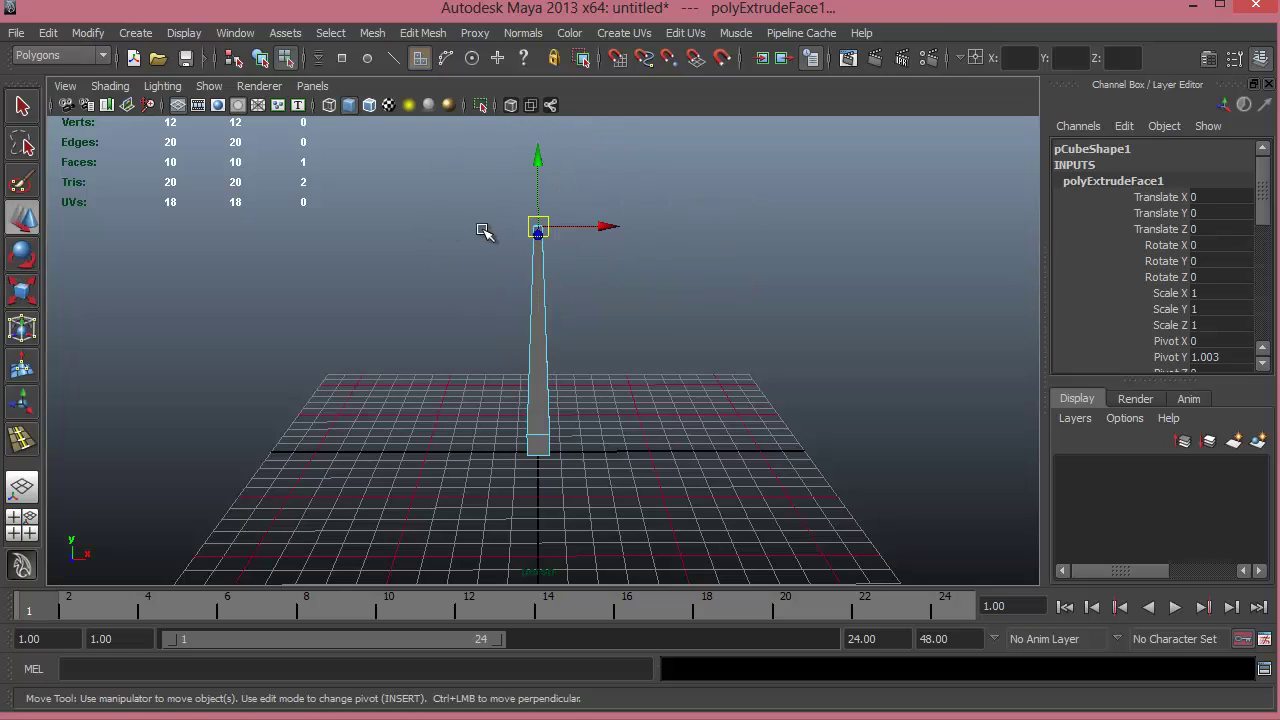
drag(610, 229, 639, 229)
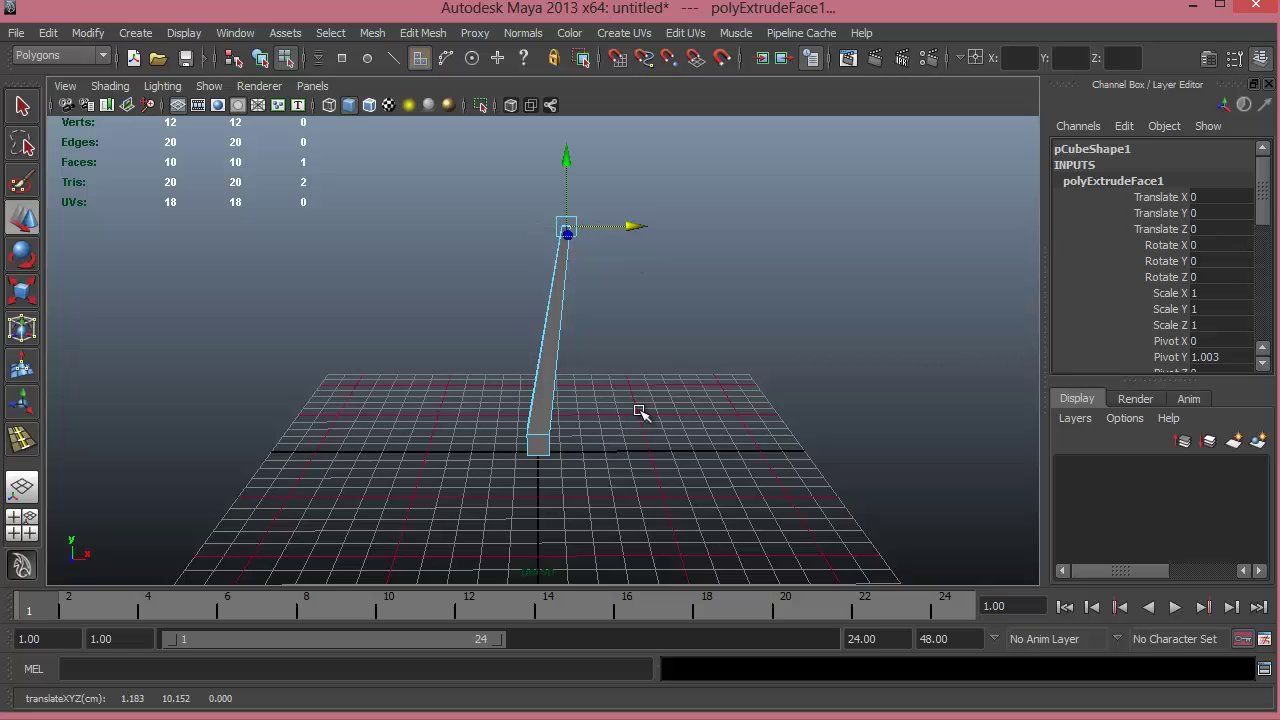
alt+drag(651, 439, 605, 370)
drag(589, 240, 620, 250)
alt+drag(486, 386, 534, 336)
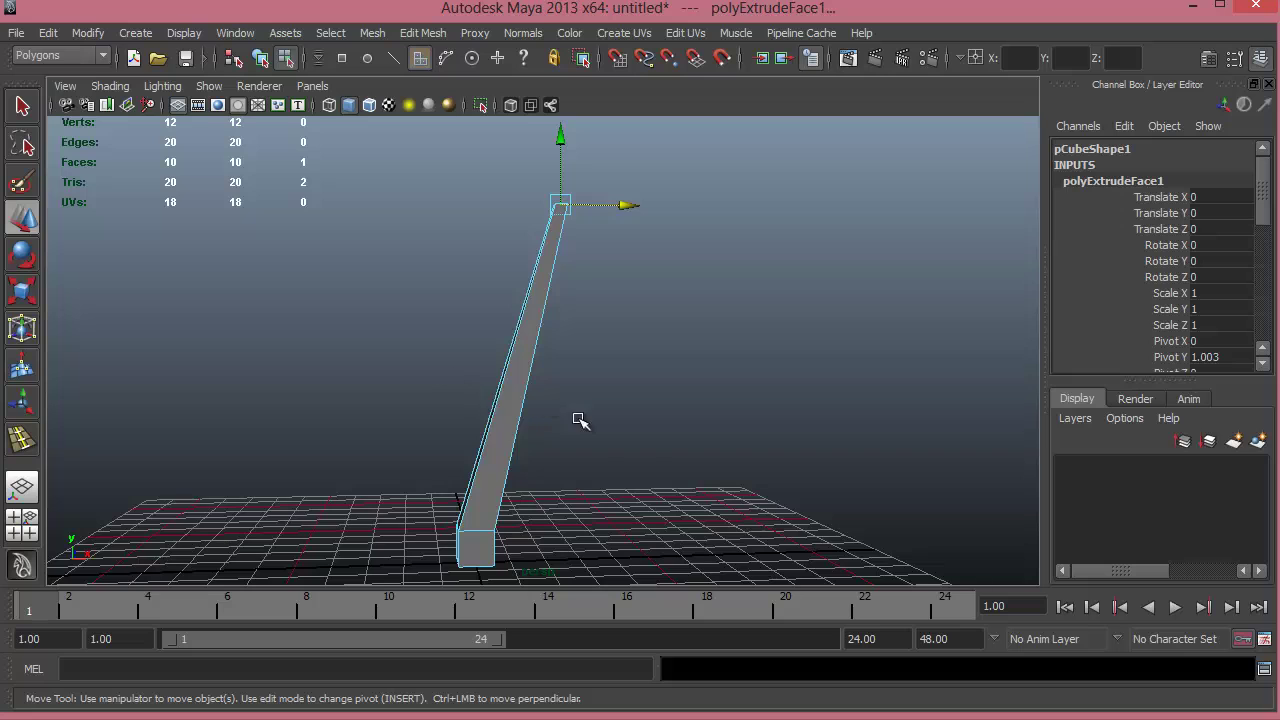
alt+middle_drag(580, 420, 645, 432)
alt+middle_drag(713, 473, 580, 306)
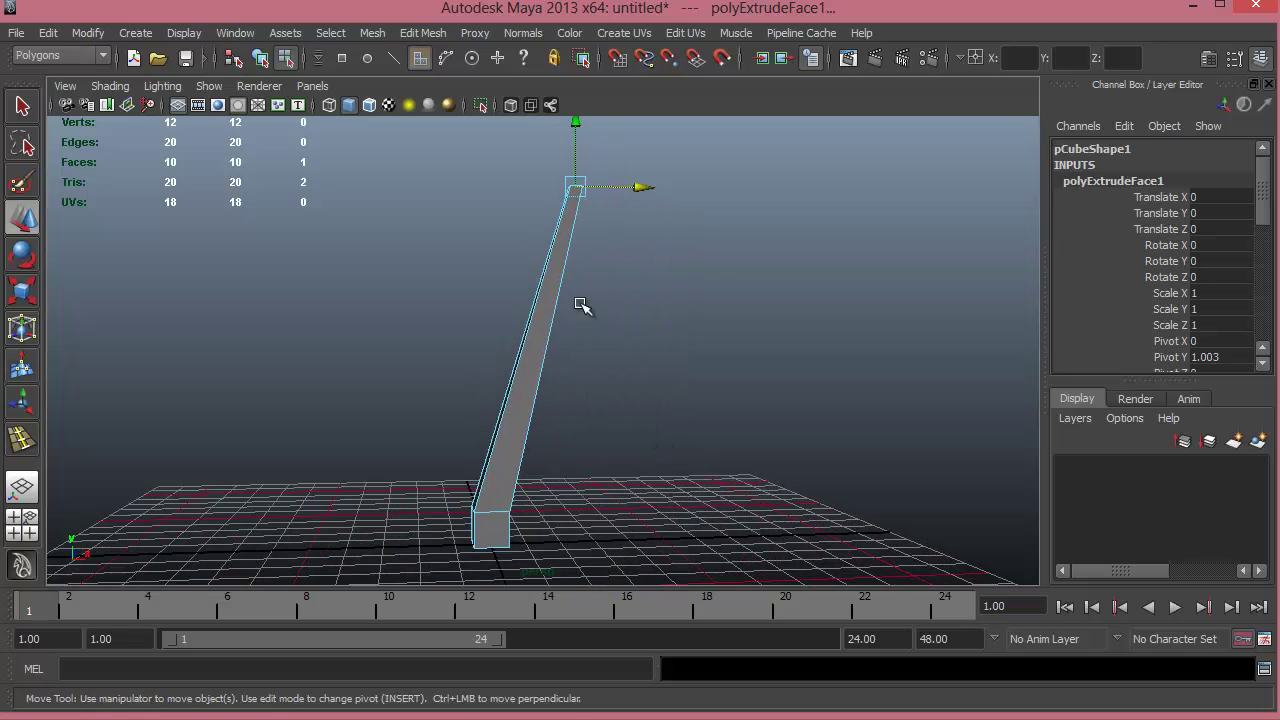
- Select the leaning column's four long edges and join them with Connect Components to add an edge loop halfway up
right_drag(560, 297, 514, 398)
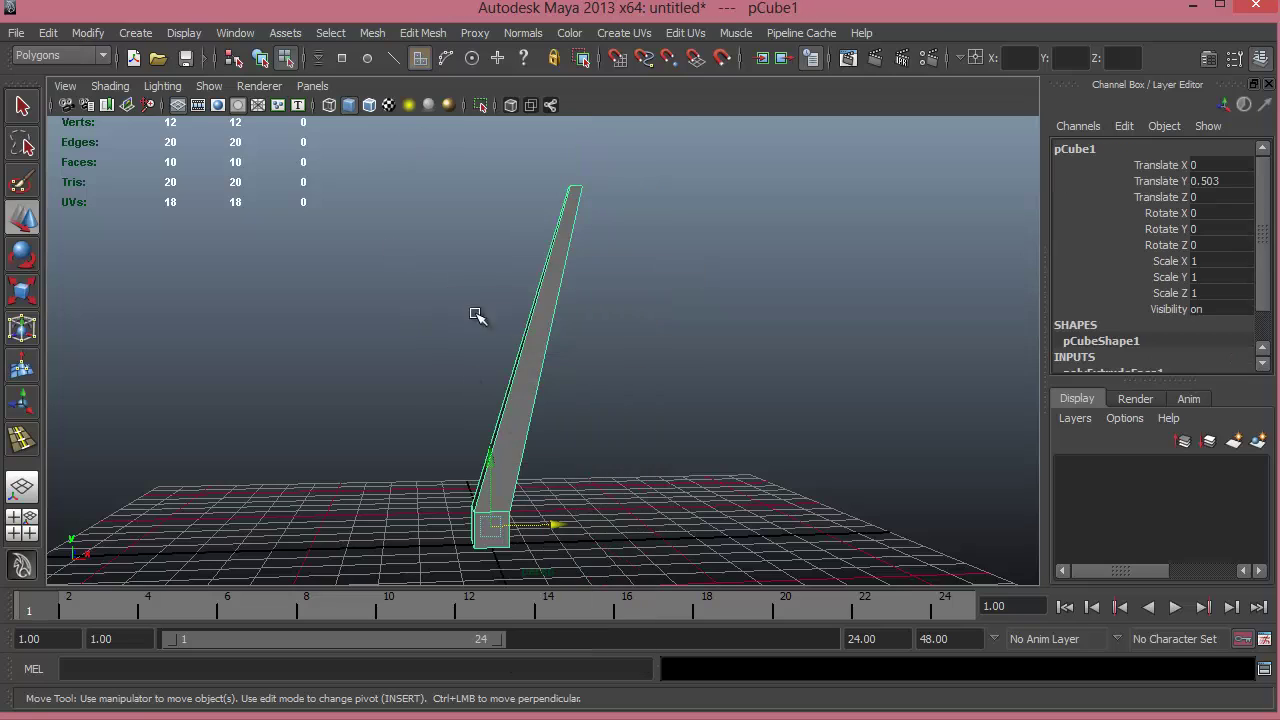
click(439, 36)
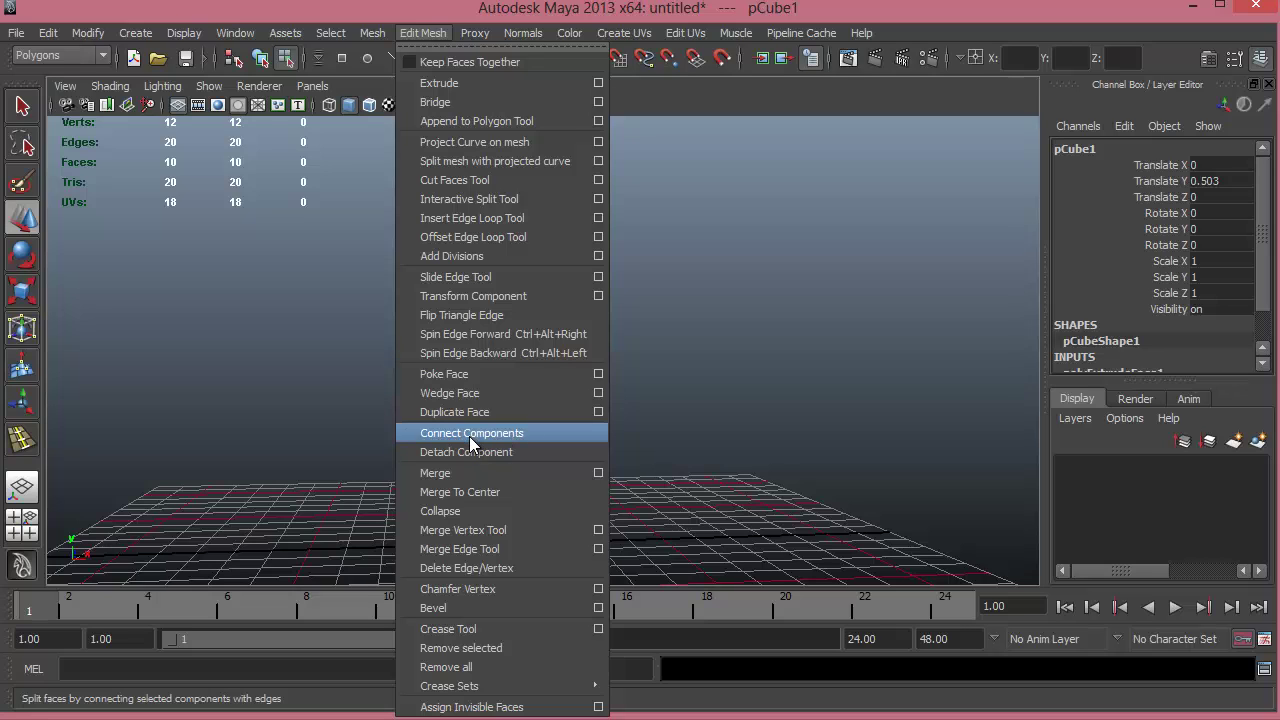
click(678, 436)
right_click(551, 316)
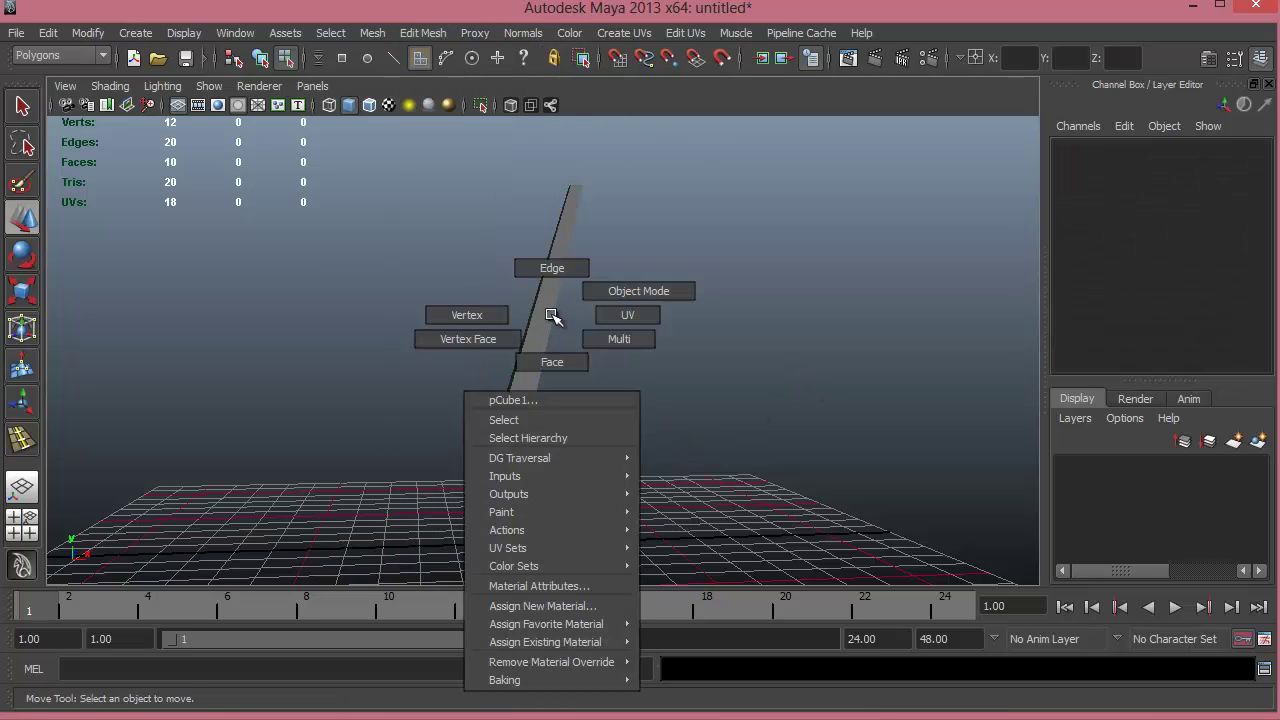
right_drag(551, 316, 545, 267)
drag(491, 303, 660, 424)
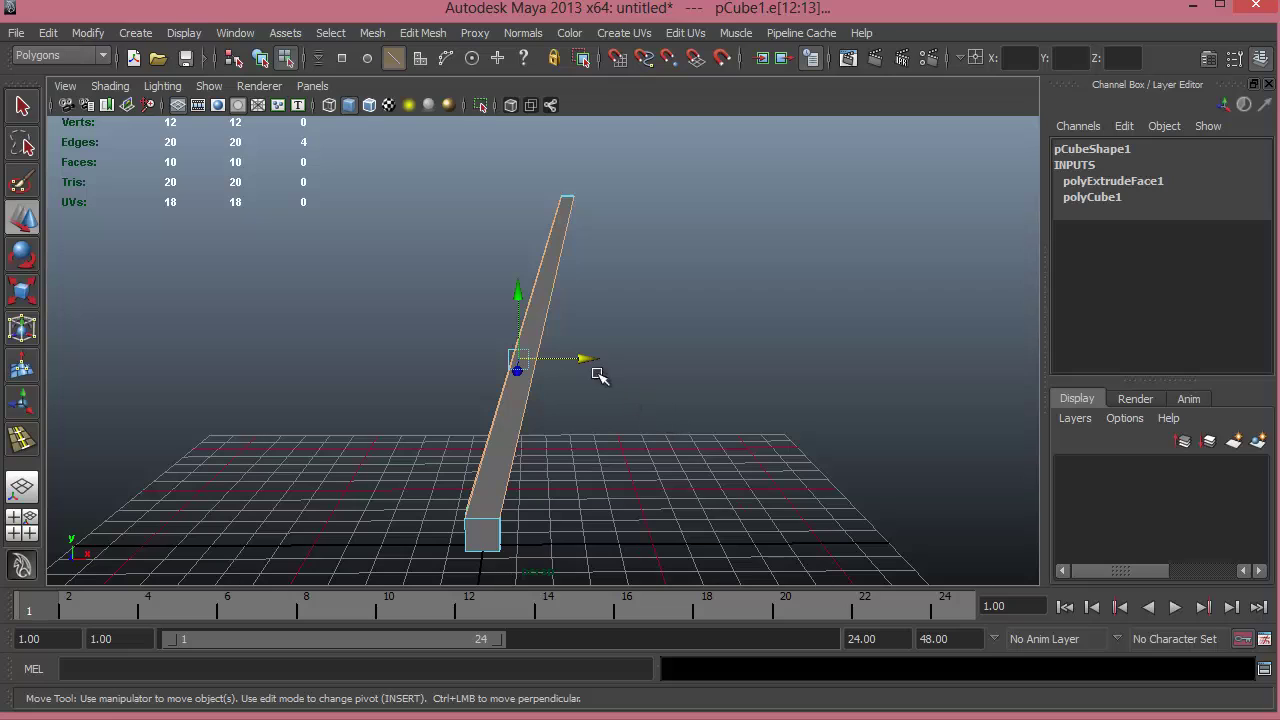
shift+right_click(544, 322)
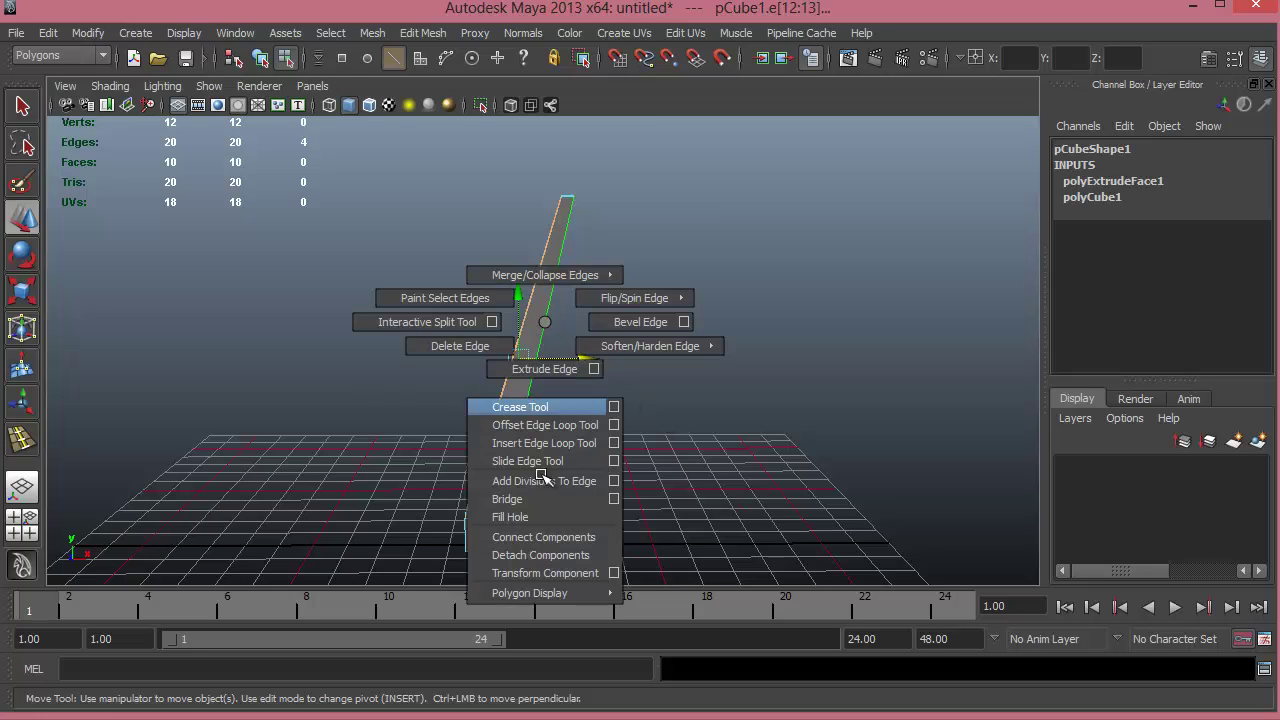
click(557, 537)
click(436, 30)
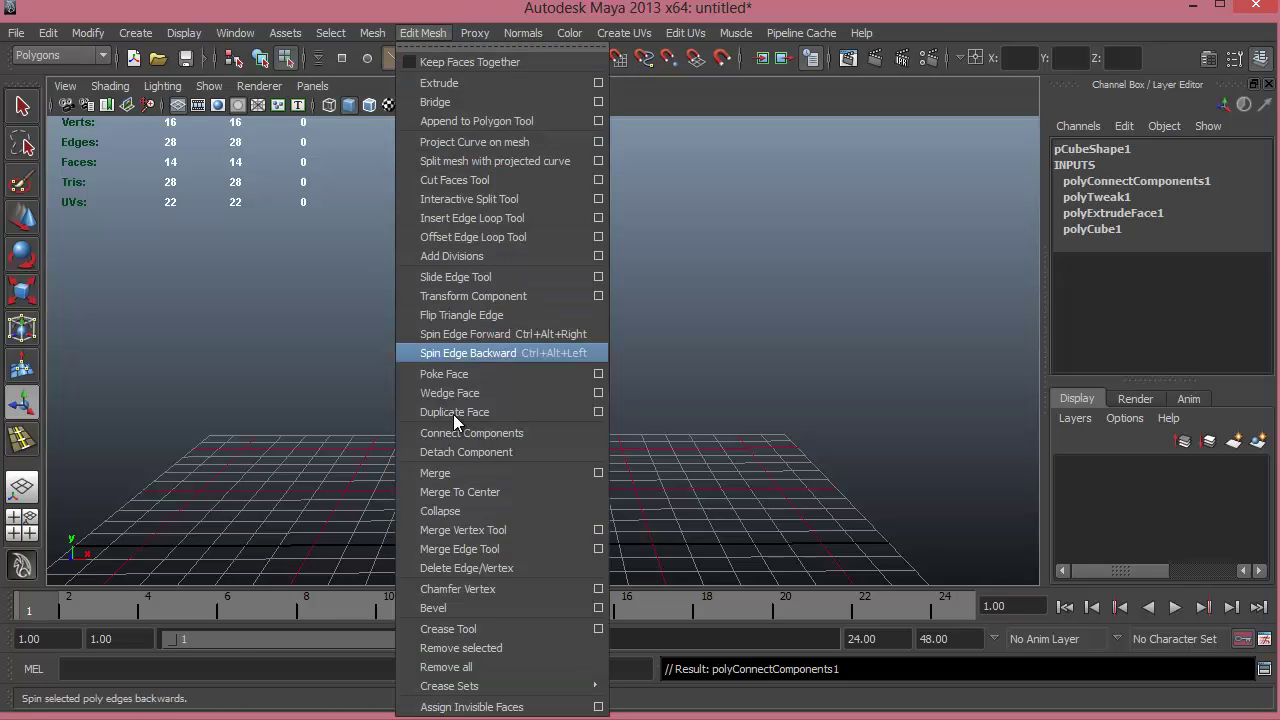
click(655, 164)
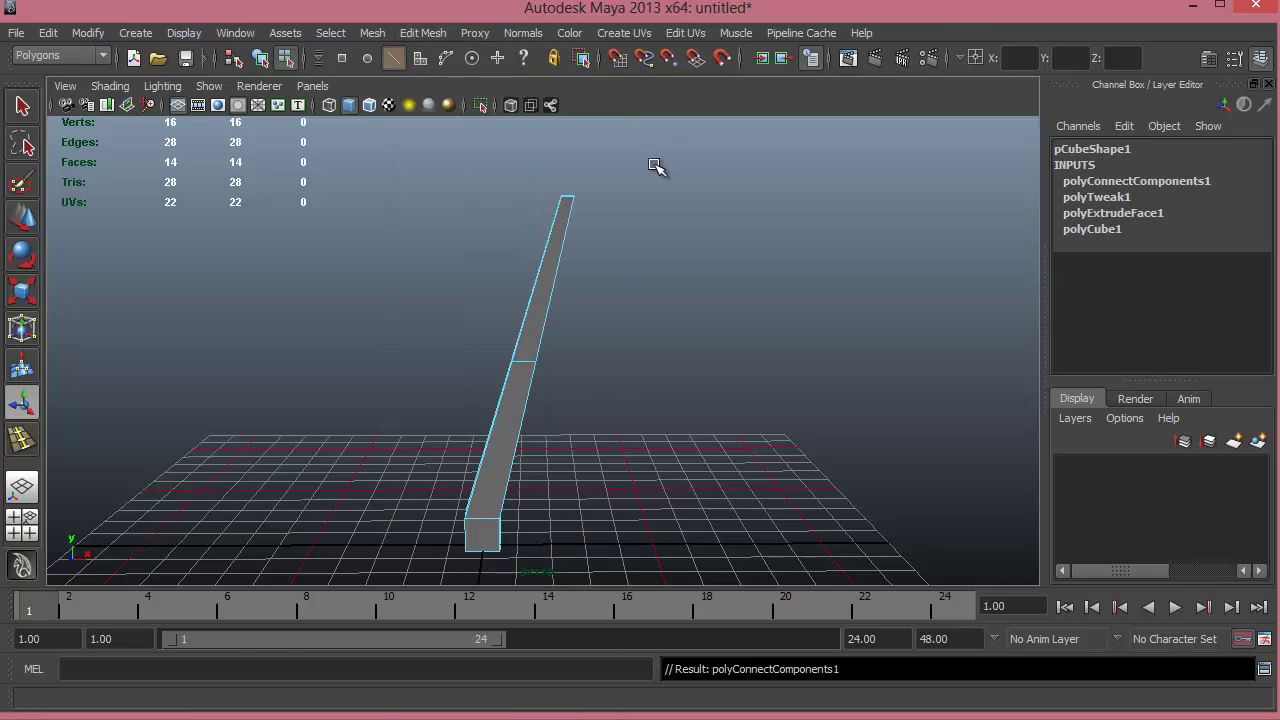
- Select the whole horizontal edge loop around the middle of the leaning column
alt+drag(479, 466, 624, 442)
alt+right_drag(624, 442, 603, 394)
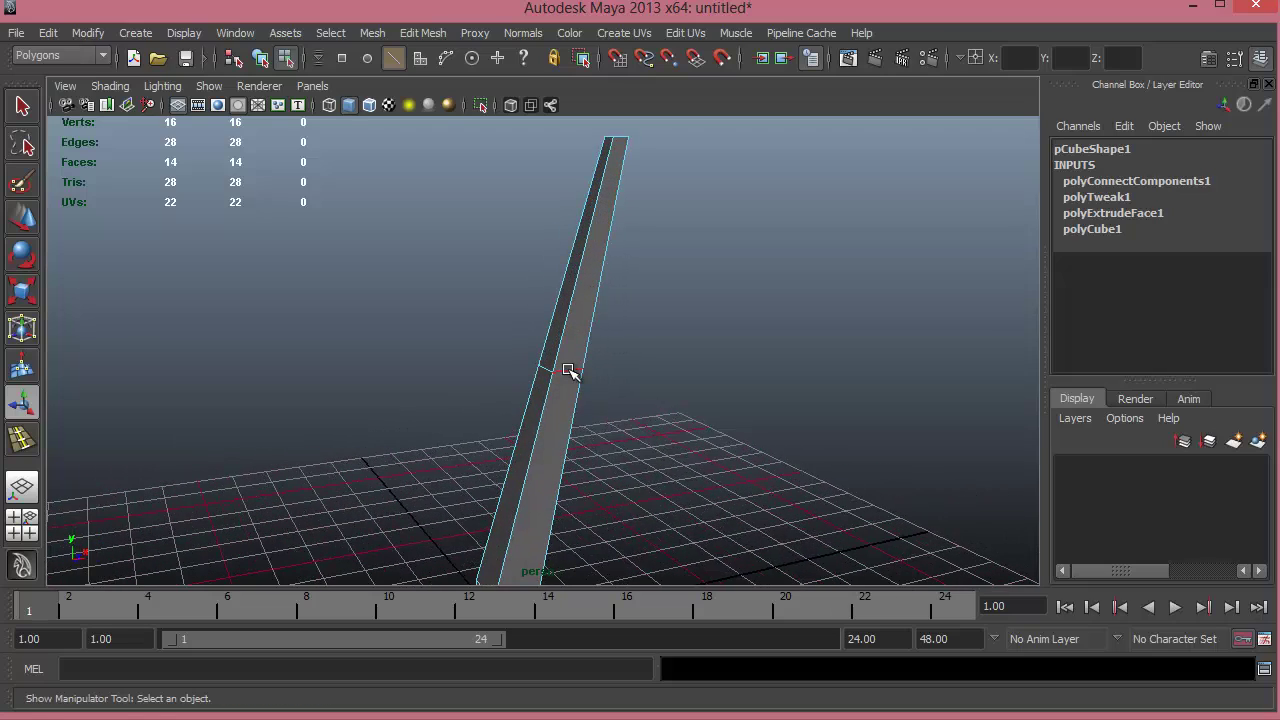
double_click(566, 369)
alt+drag(597, 406, 612, 365)
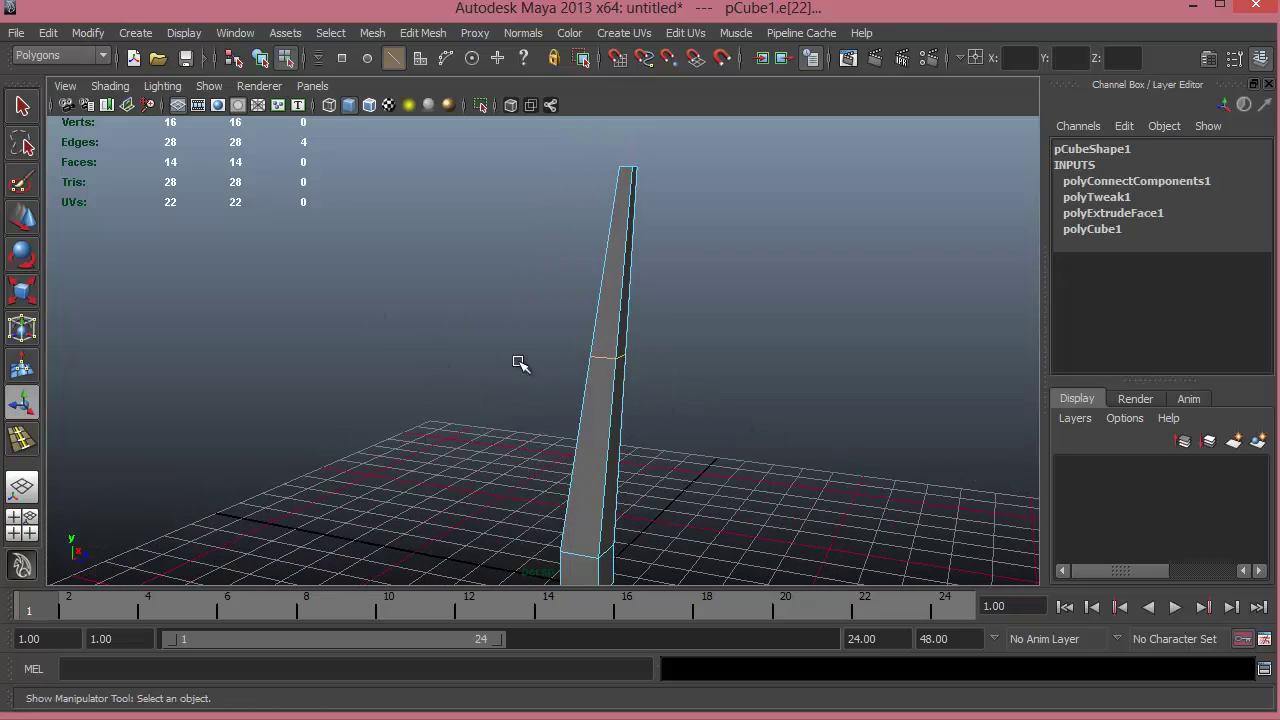
alt+drag(674, 437, 474, 476)
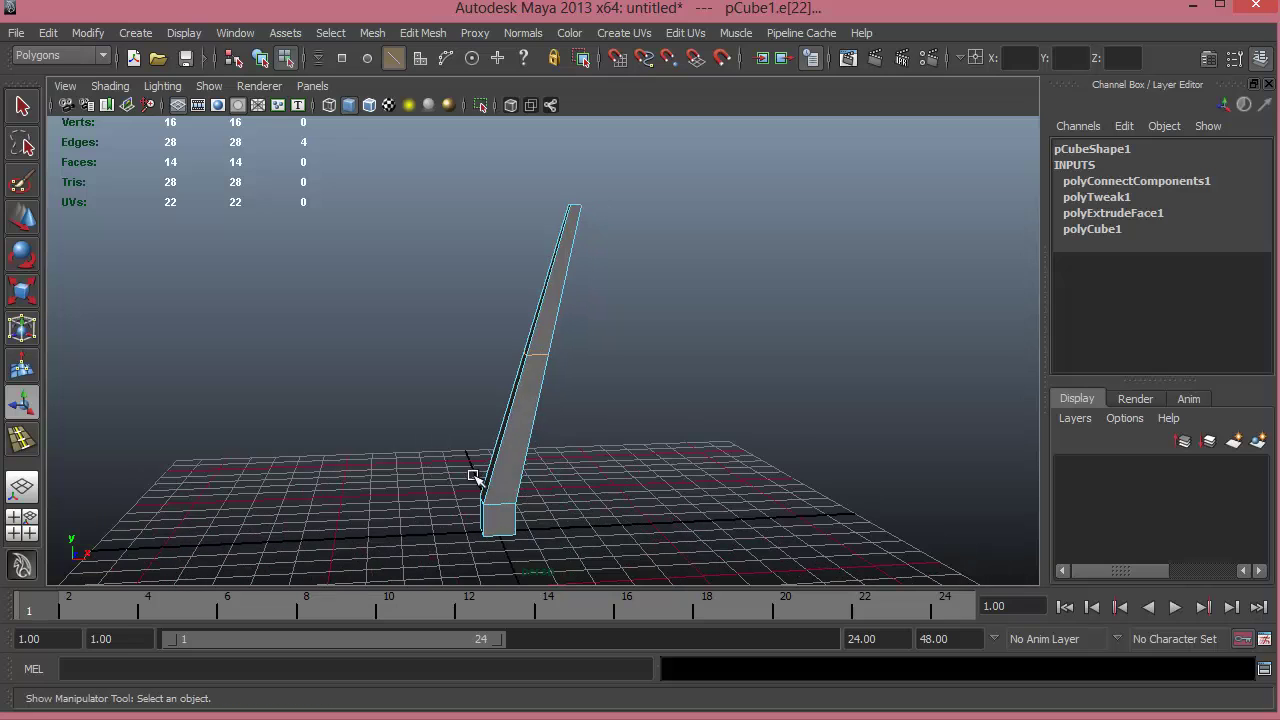
- Move the column's middle edge loop toward negative X and slightly upward so the leaning column bends
key(w)
drag(586, 351, 500, 463)
key(e)
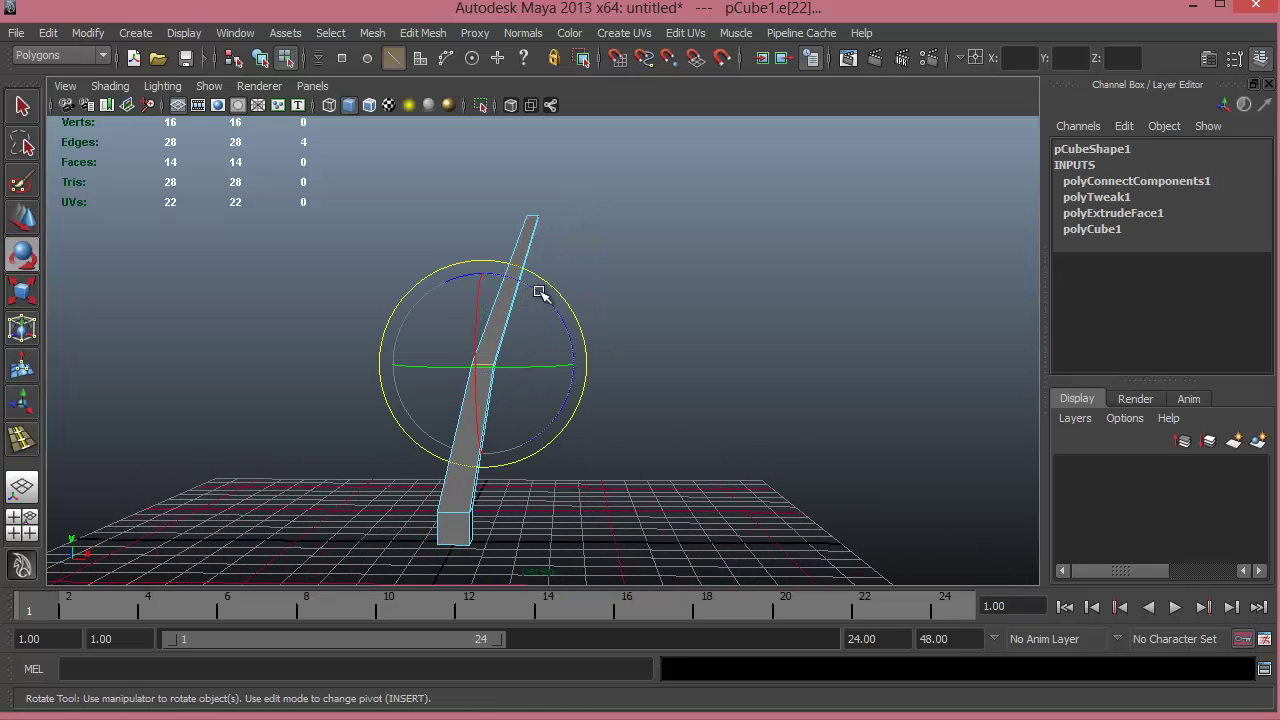
key(w)
drag(484, 362, 491, 331)
alt+drag(566, 480, 576, 488)
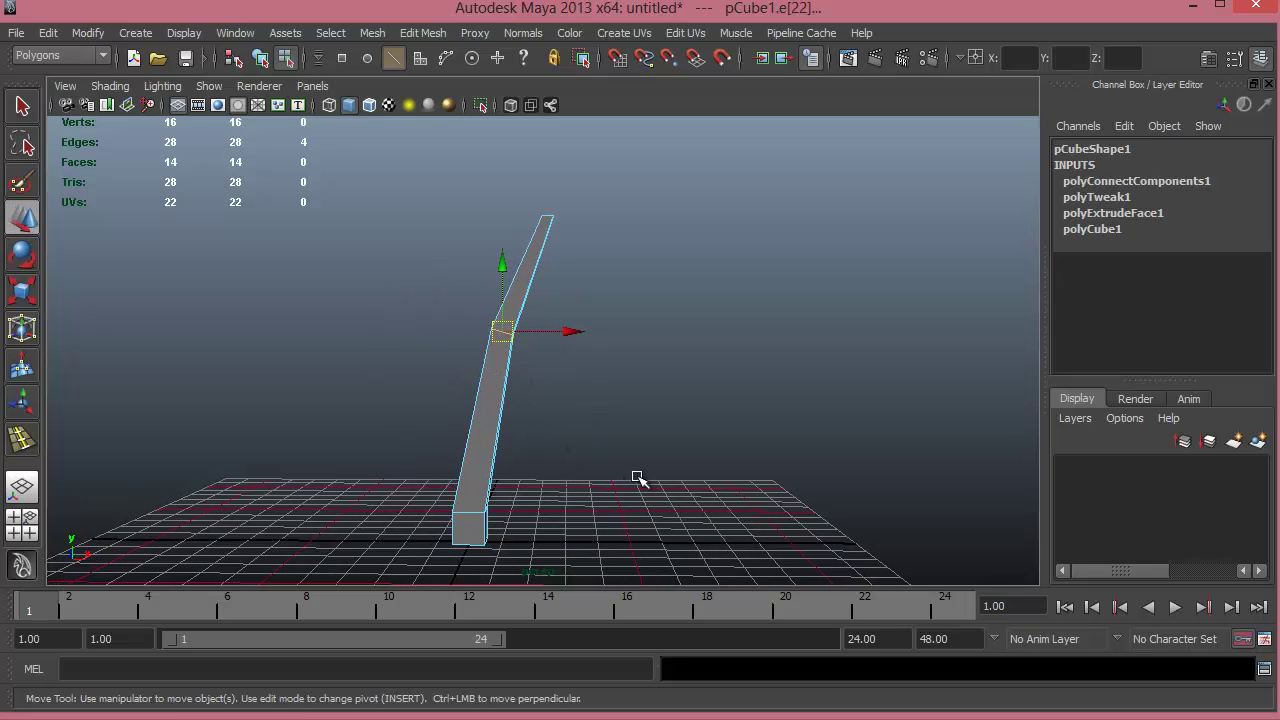
alt+drag(604, 447, 671, 449)
alt+middle_drag(603, 484, 637, 474)
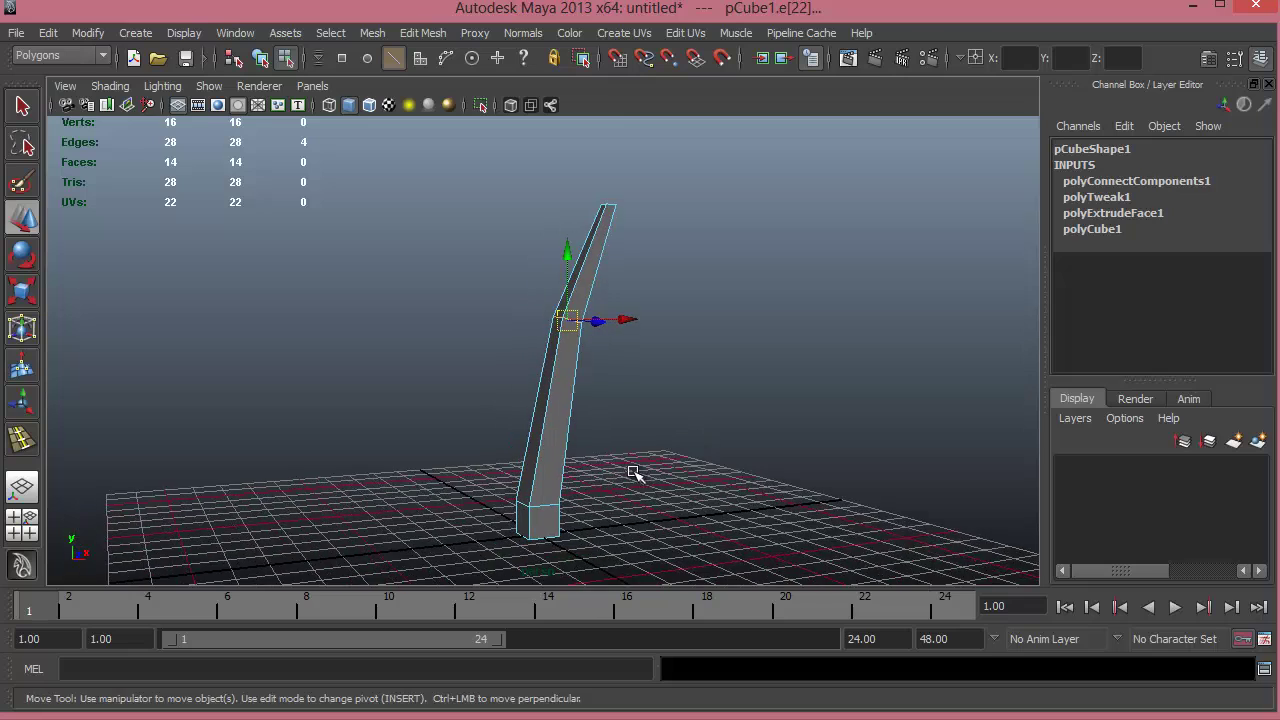
alt+drag(637, 474, 543, 474)
alt+right_drag(543, 474, 651, 425)
alt+middle_drag(651, 425, 660, 350)
alt+right_drag(660, 350, 588, 397)
alt+middle_drag(588, 397, 563, 429)
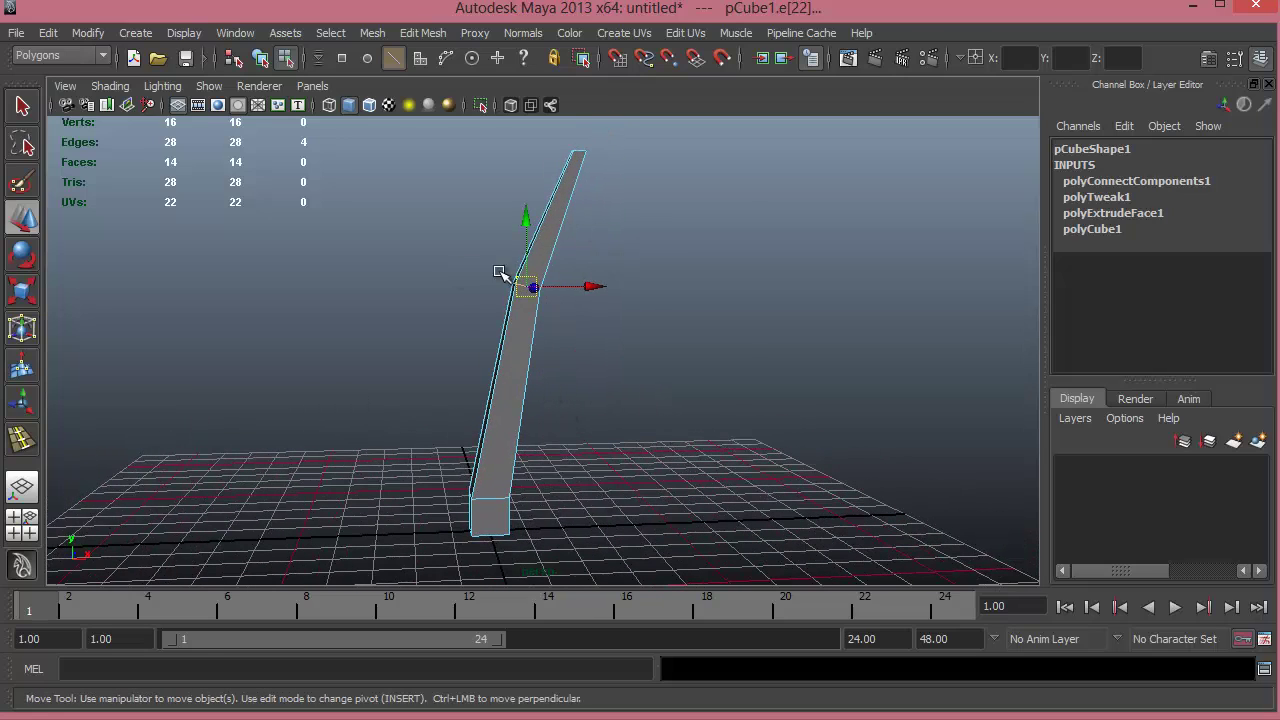
- Insert an edge loop midway along the column's lower section and shift it toward negative X to smooth the bend
click(423, 33)
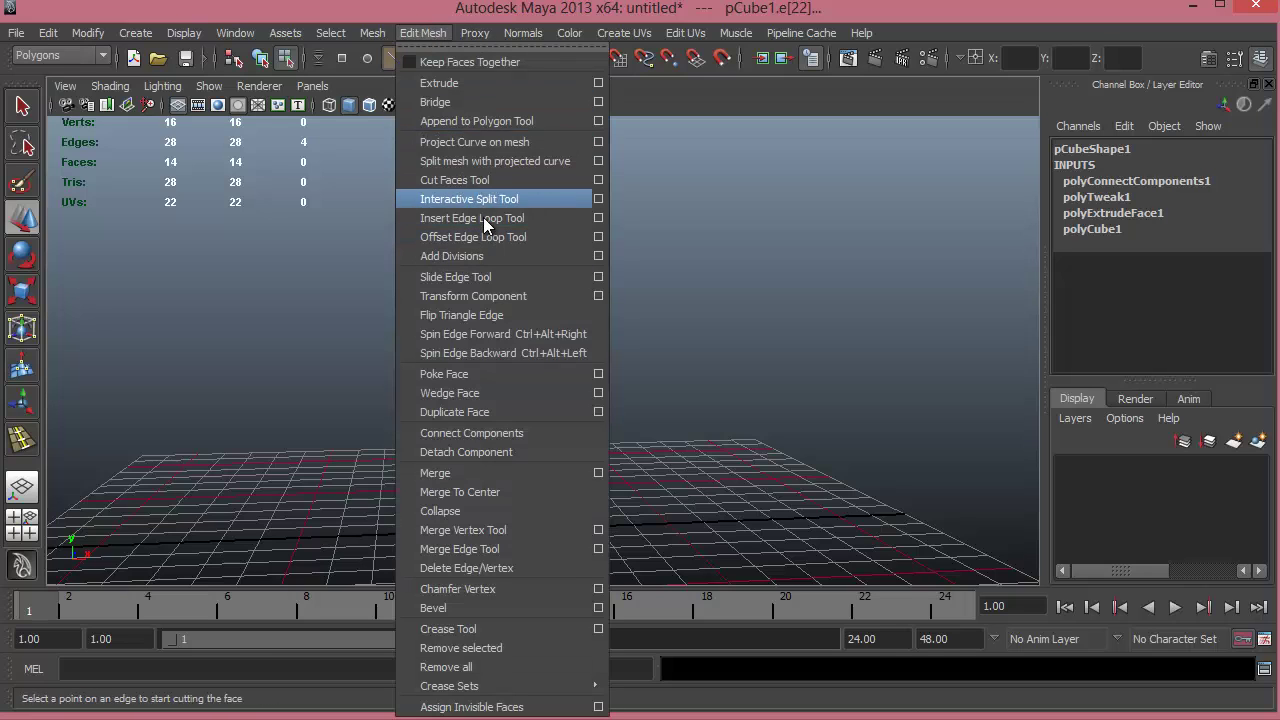
click(330, 4)
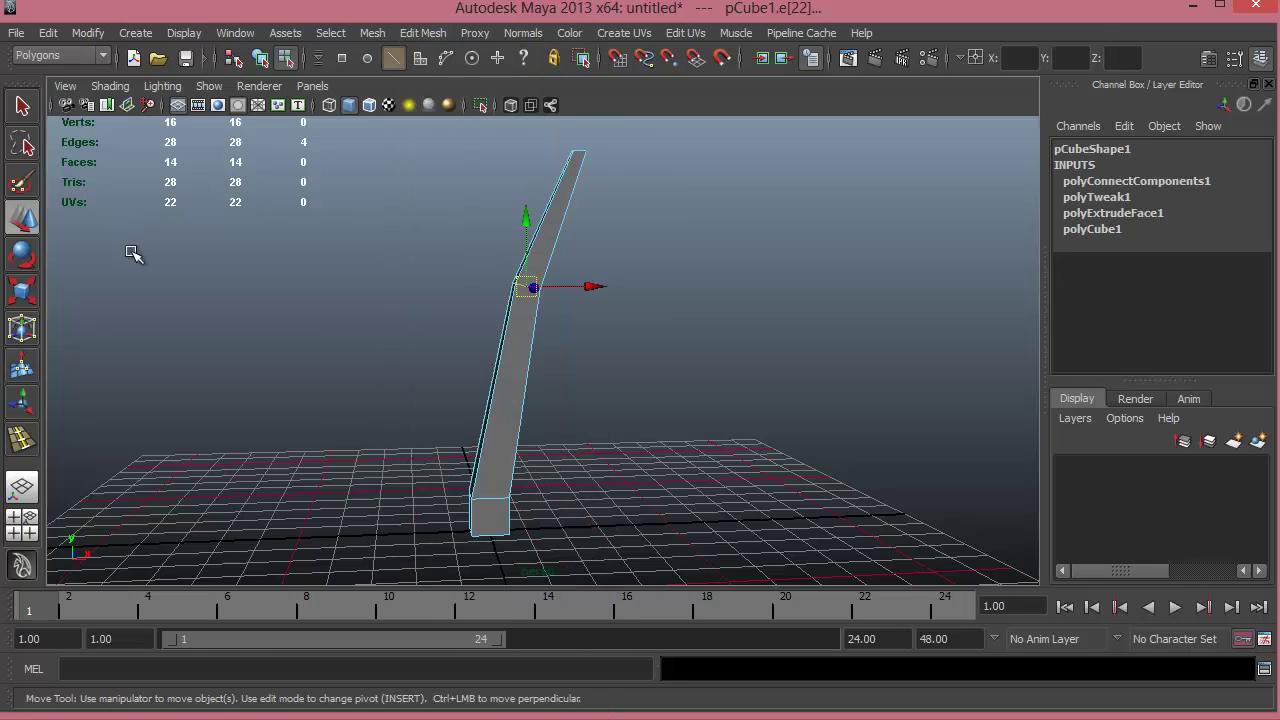
click(22, 442)
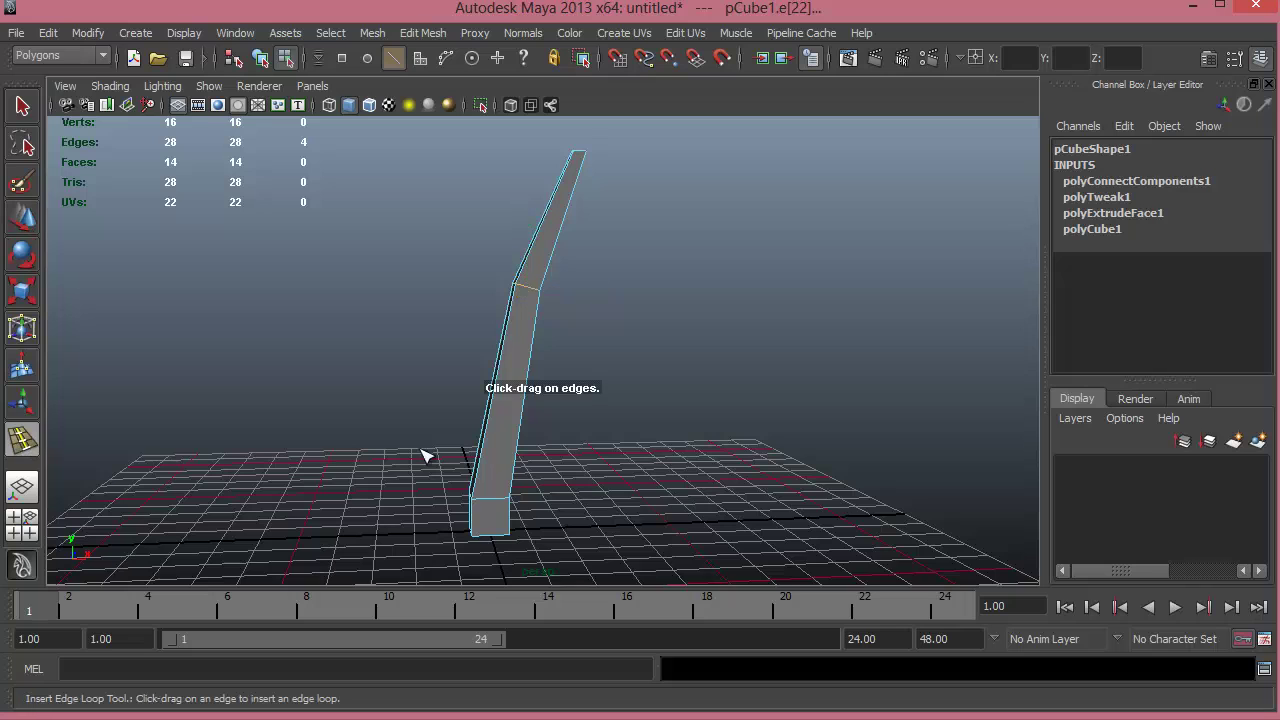
alt+middle_drag(423, 451, 470, 380)
drag(477, 378, 477, 380)
key(w)
alt+drag(557, 434, 549, 510)
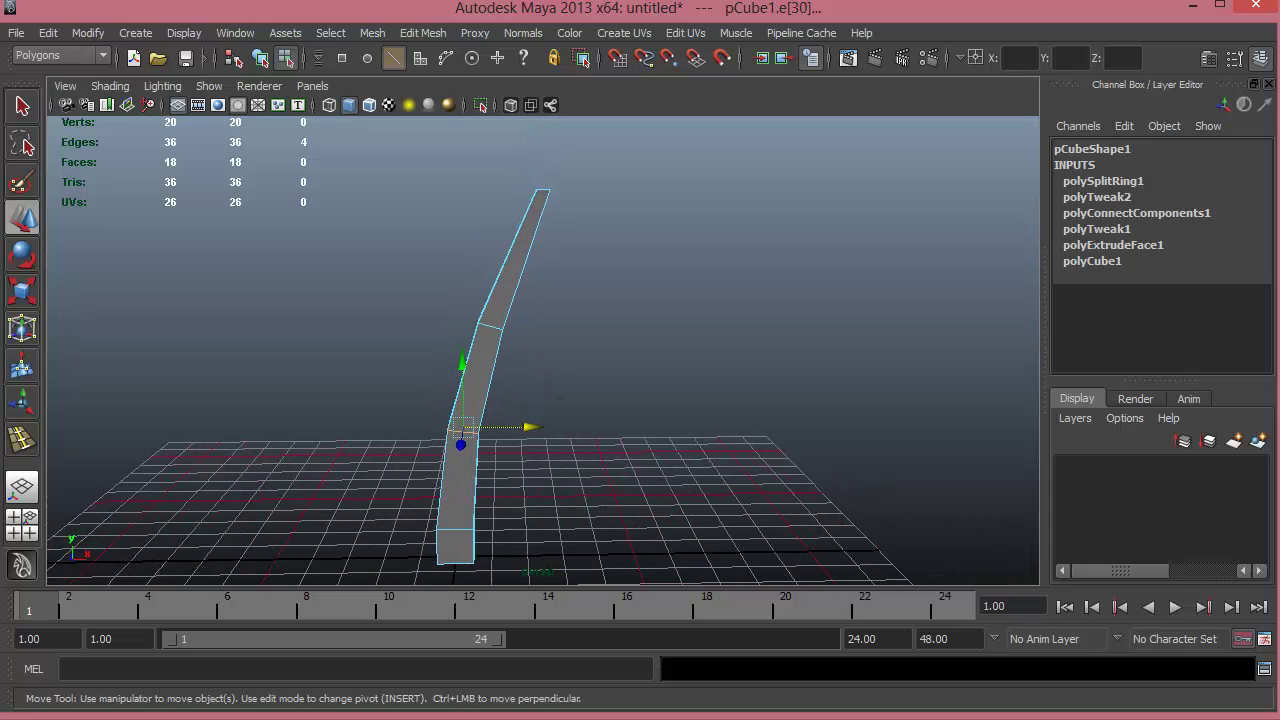
- Insert an edge loop halfway up the column's upper section and shift it toward negative X to about 1.69
click(22, 438)
click(514, 257)
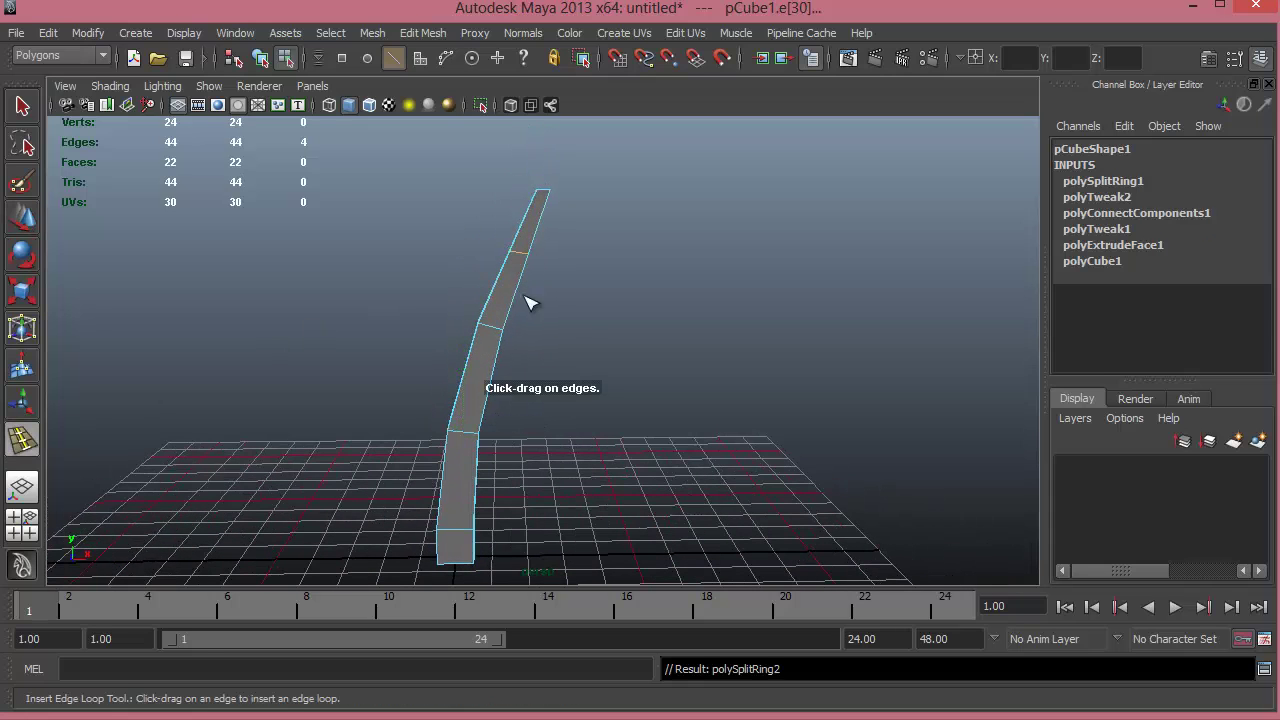
key(w)
click(558, 251)
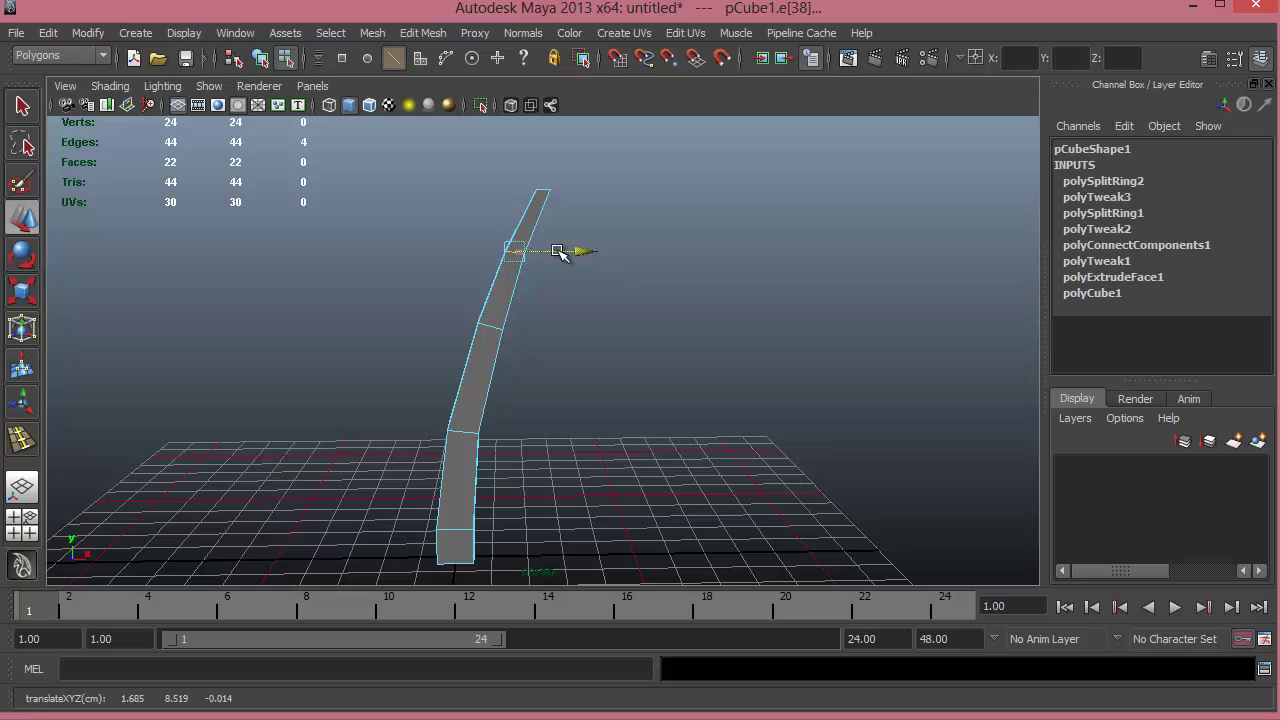
- Select the column's middle edge loop and shift it slightly along negative X to refine the curve
alt+middle_drag(553, 484, 588, 453)
mouse_move(588, 450)
alt+mouse_down()
mouse_move(714, 458)
mouse_move(570, 462)
alt+mouse_up()
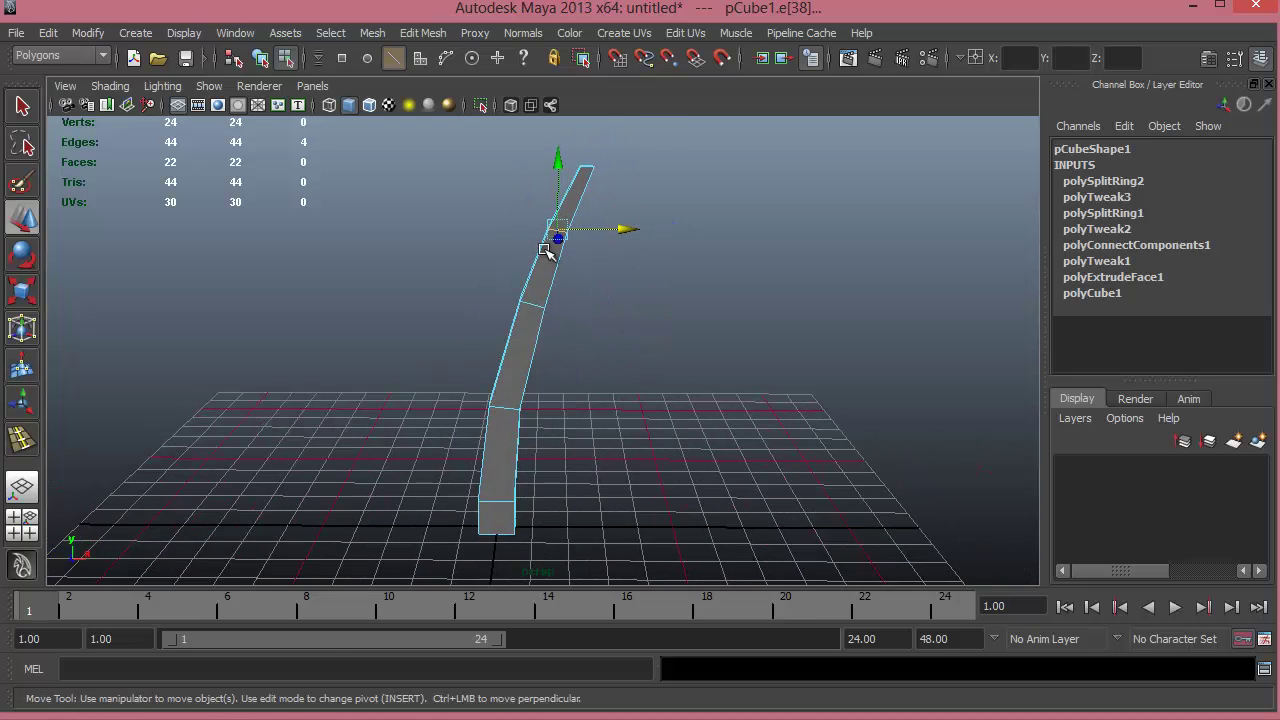
click(531, 303)
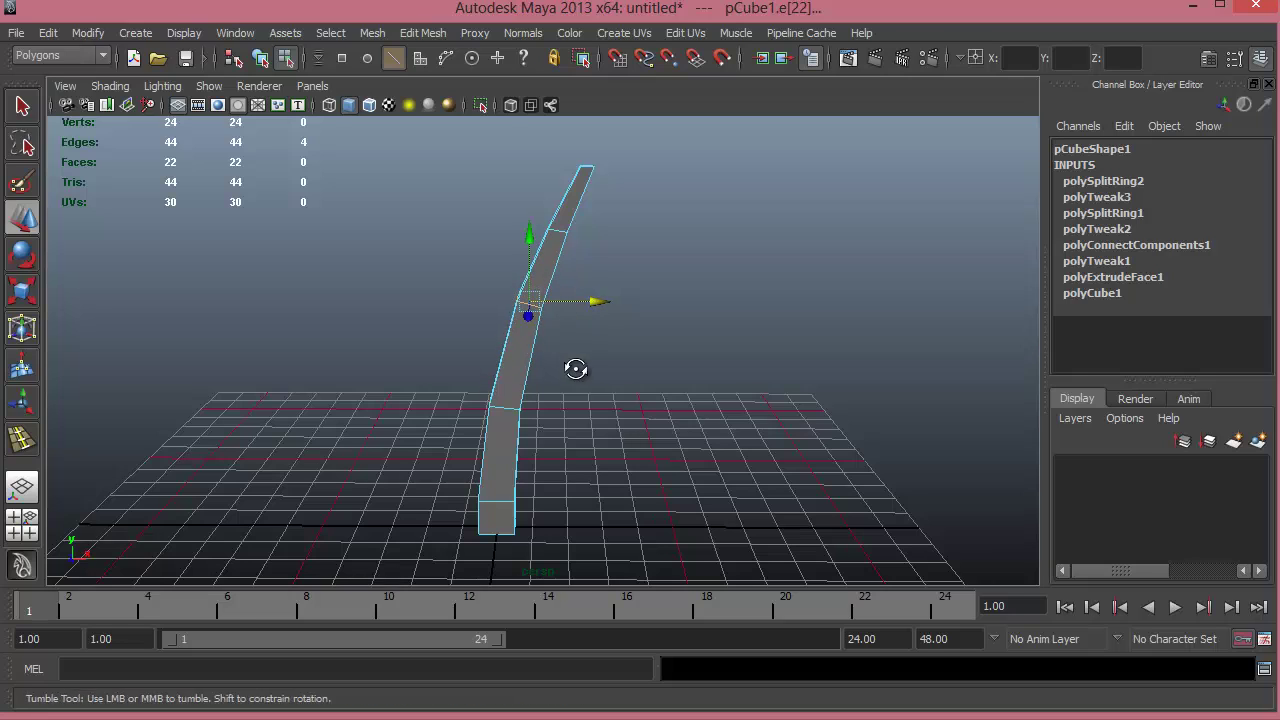
- Insert an edge loop just below the column's middle loop and adjust it along X to follow the curve
alt+drag(576, 369, 541, 305)
click(20, 440)
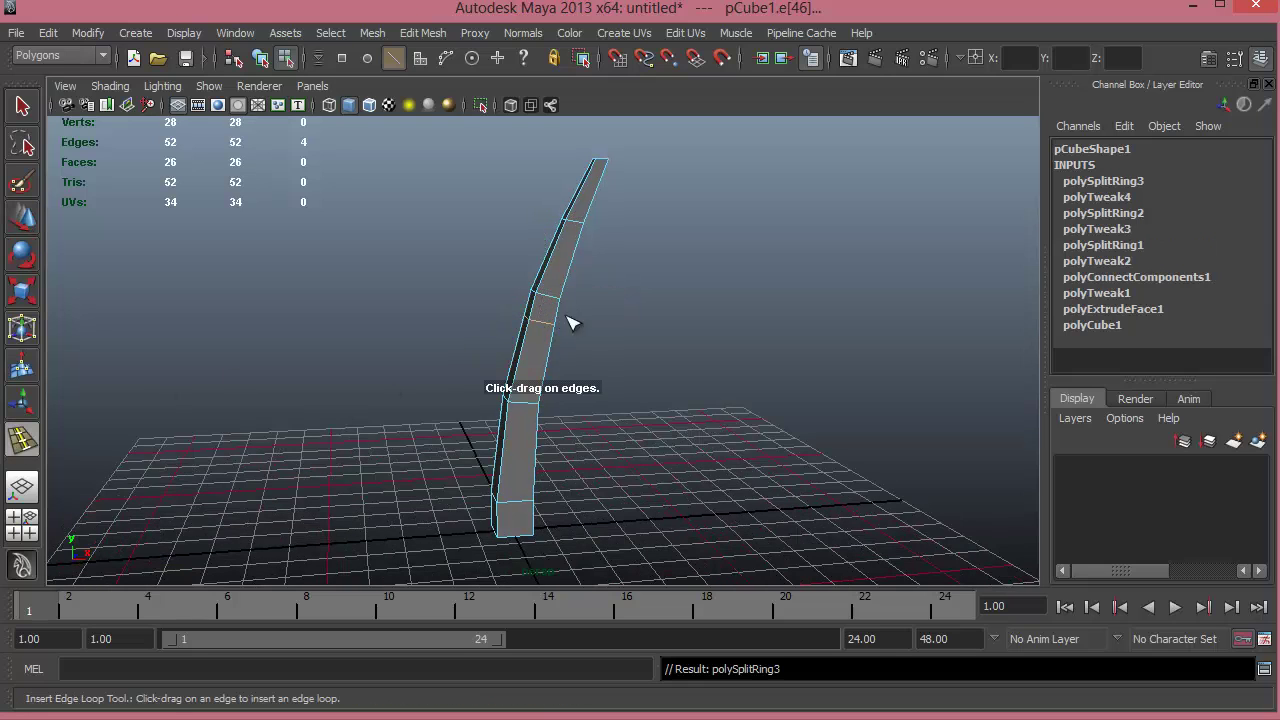
scroll(634, 372, up, 3)
alt+drag(684, 390, 648, 380)
scroll(648, 380, up, 3)
key(w)
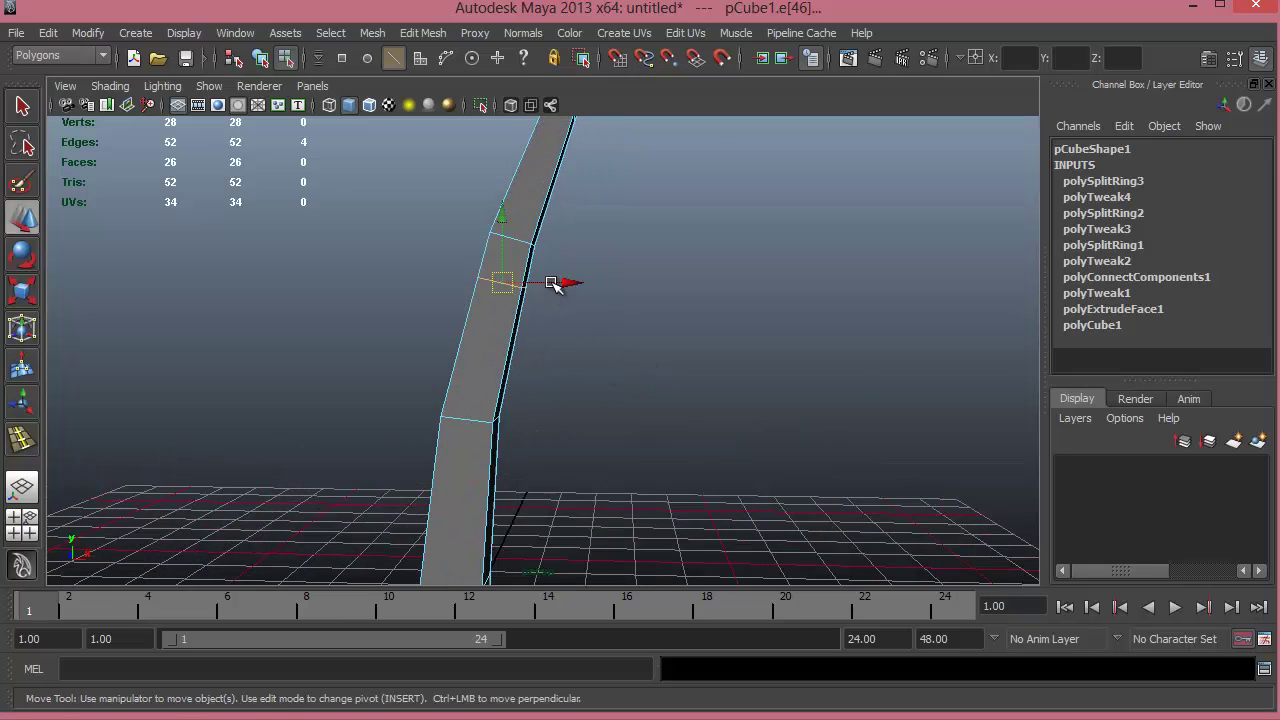
click(553, 283)
- Extrude the negative-X side face between the two closely spaced edge loops outward to about X -3.11 as a branch
alt+drag(486, 280, 654, 346)
right_drag(643, 283, 640, 331)
click(618, 298)
alt+drag(731, 353, 646, 286)
shift+right_drag(646, 286, 651, 336)
alt+drag(618, 375, 551, 337)
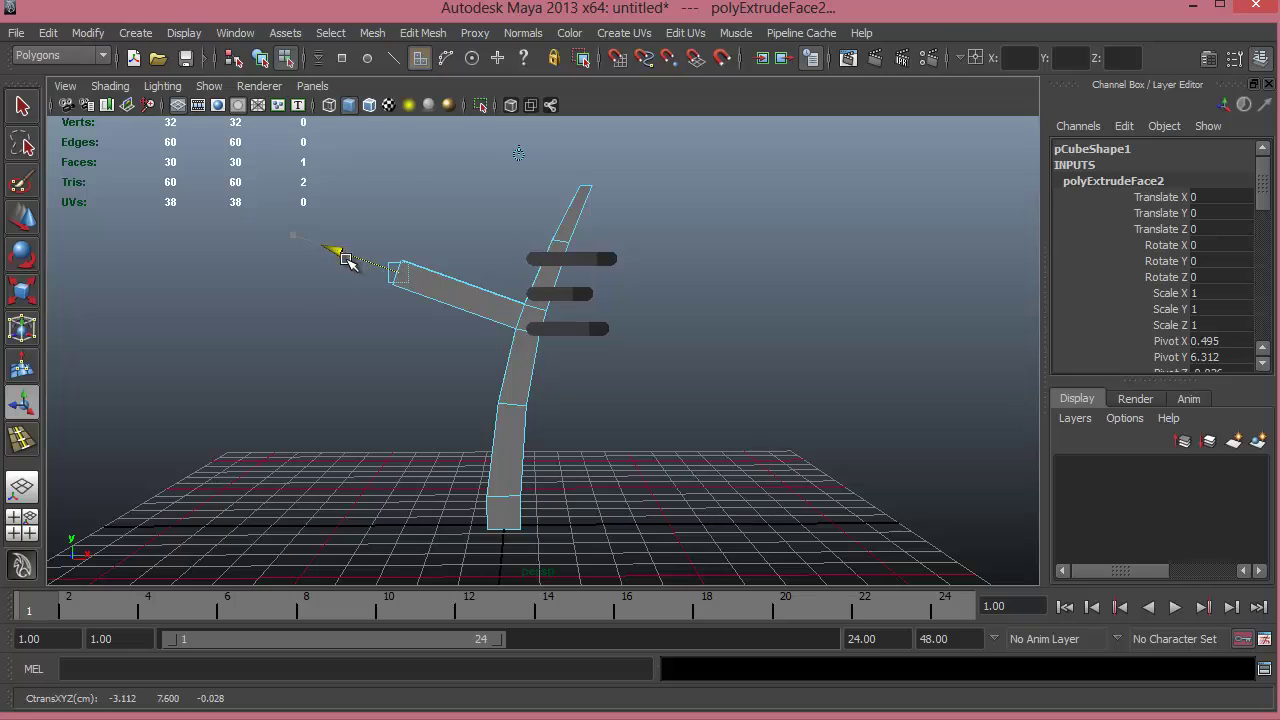
key(e)
key(r)
drag(403, 271, 393, 270)
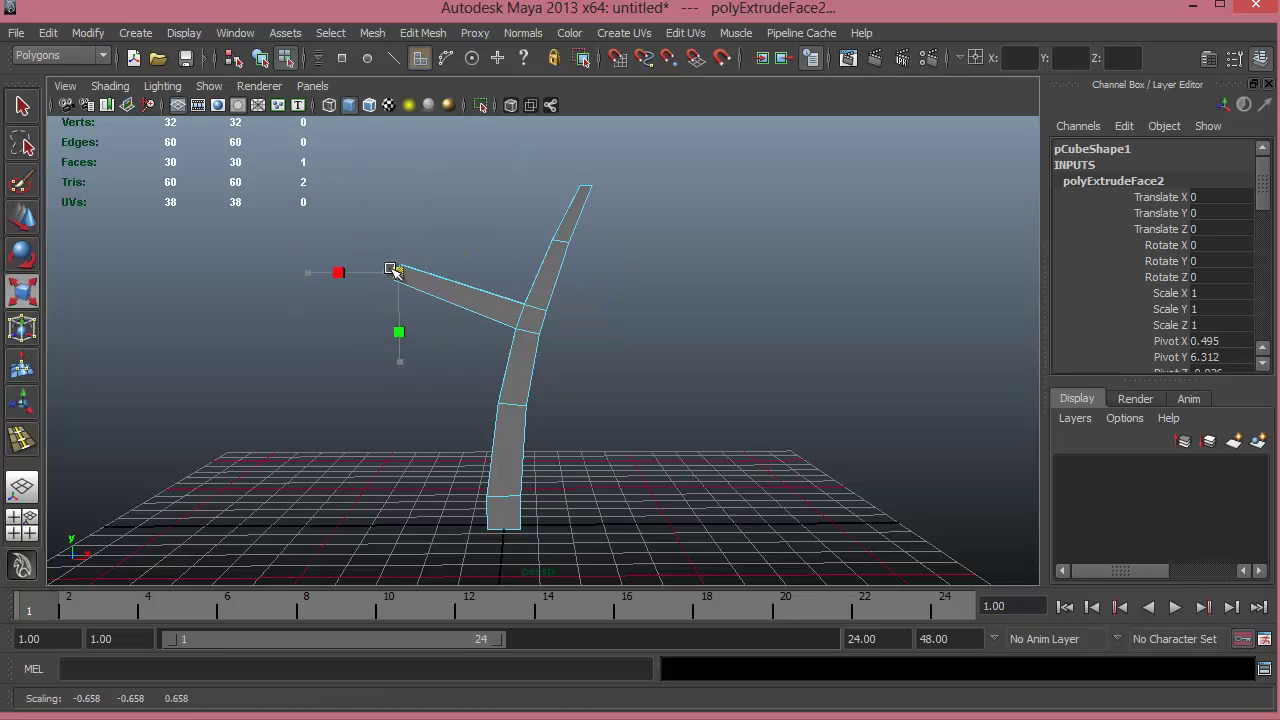
key(w)
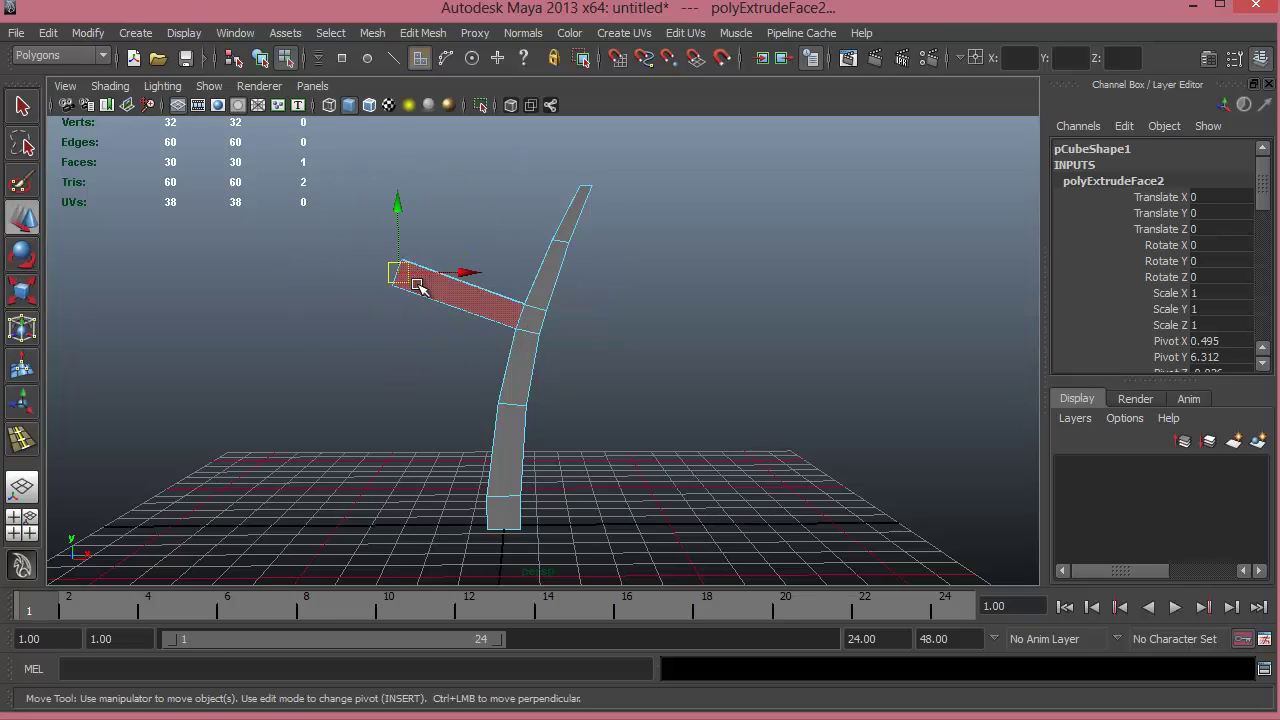
- Scale the branch's end face down uniformly so the branch tapers to a thin tip
key(e)
key(r)
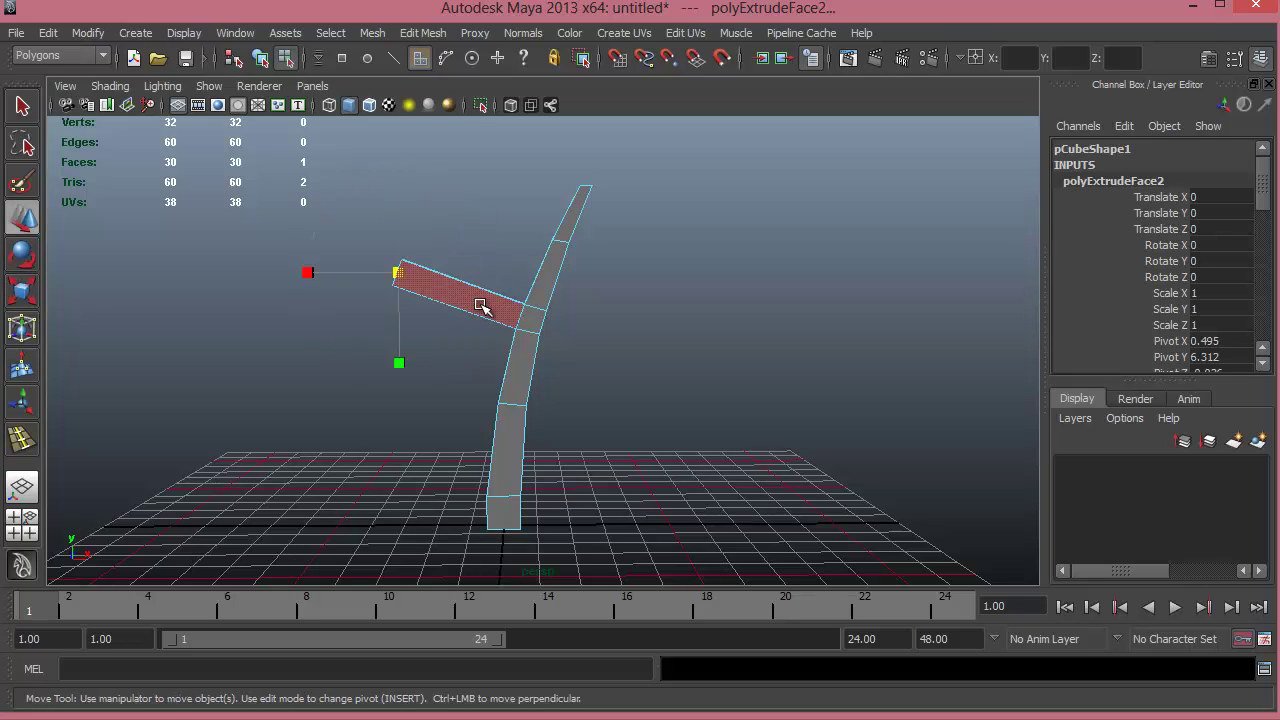
key(e)
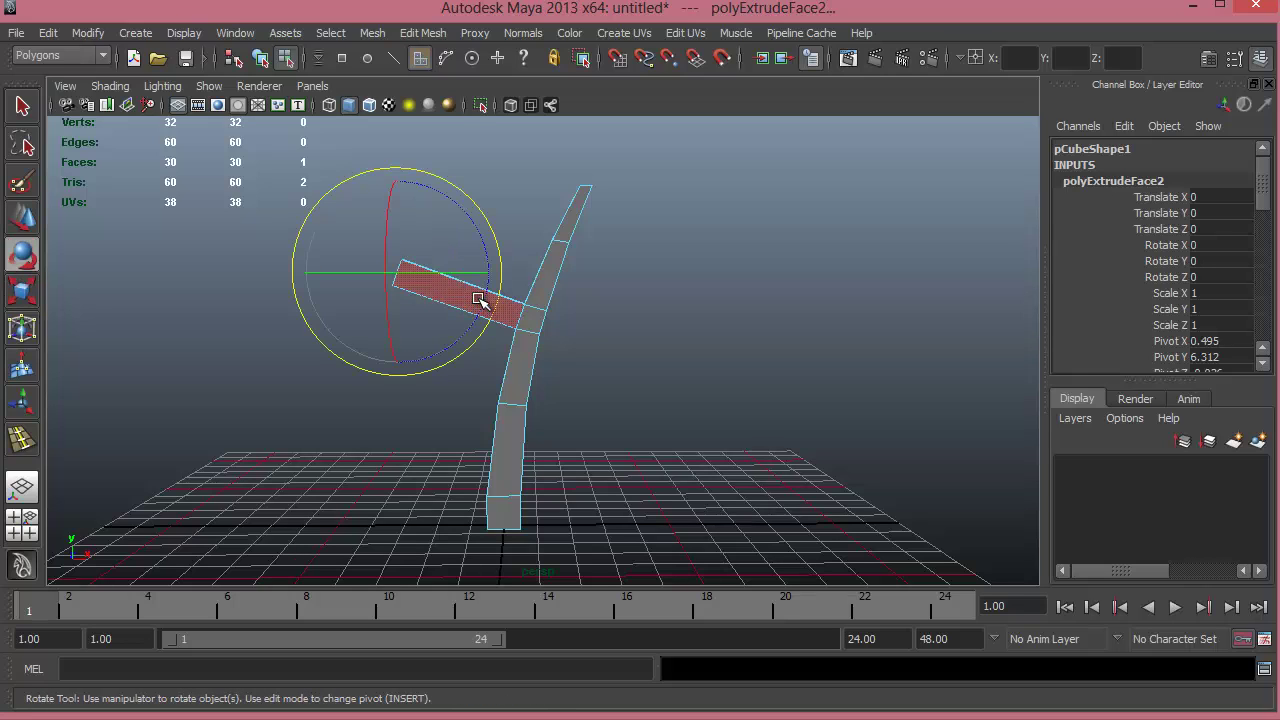
key(r)
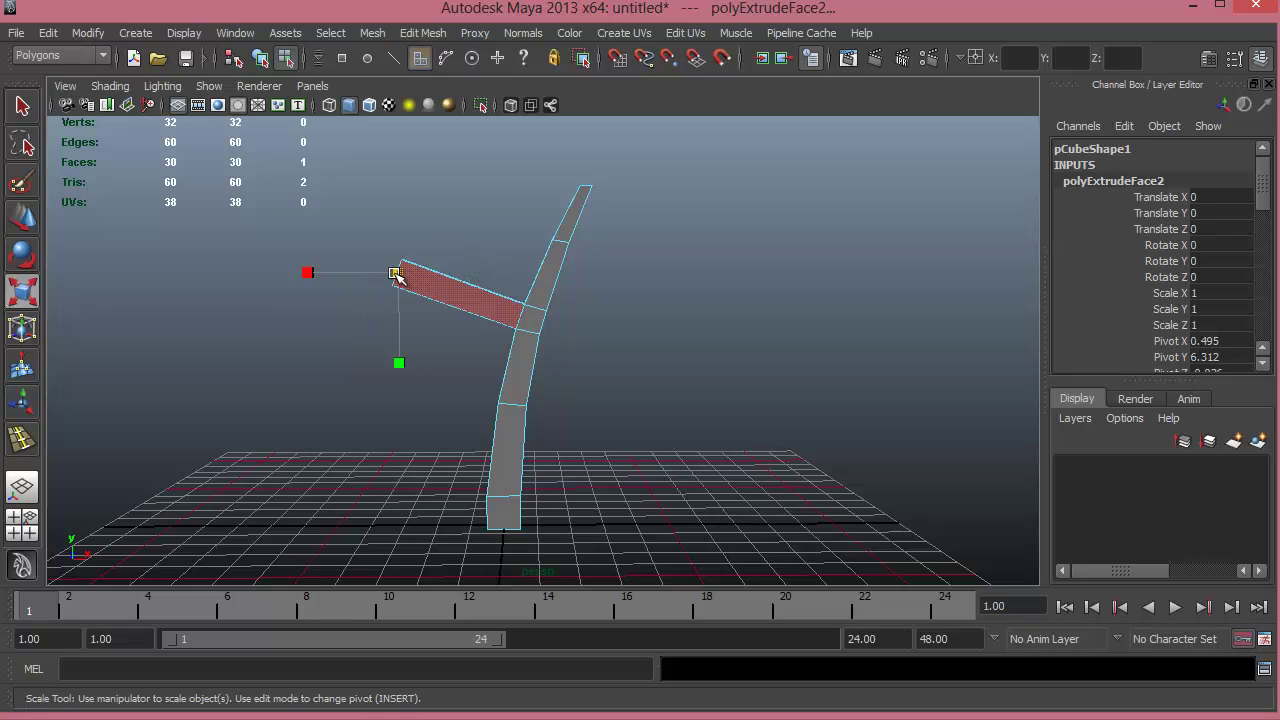
drag(396, 277, 389, 276)
- Move the branch's end face up and back toward the trunk, to about X -1.9 and Y 9.73
key(w)
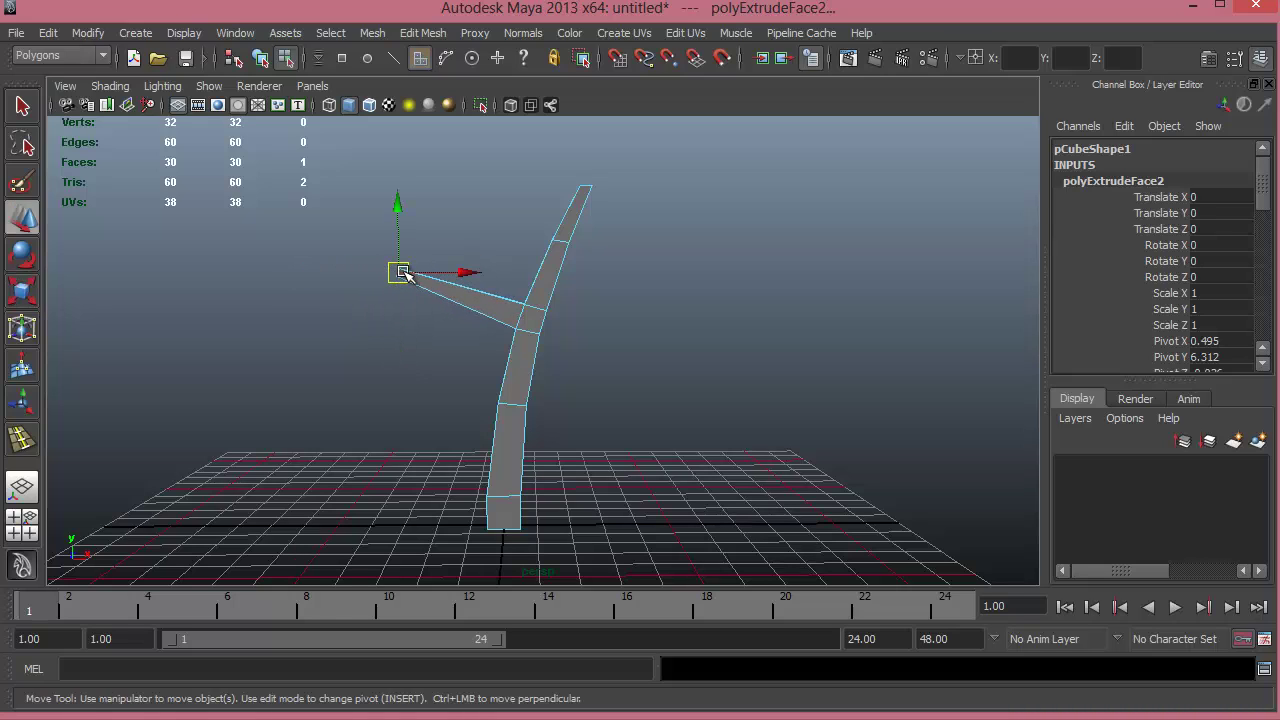
drag(398, 220, 424, 149)
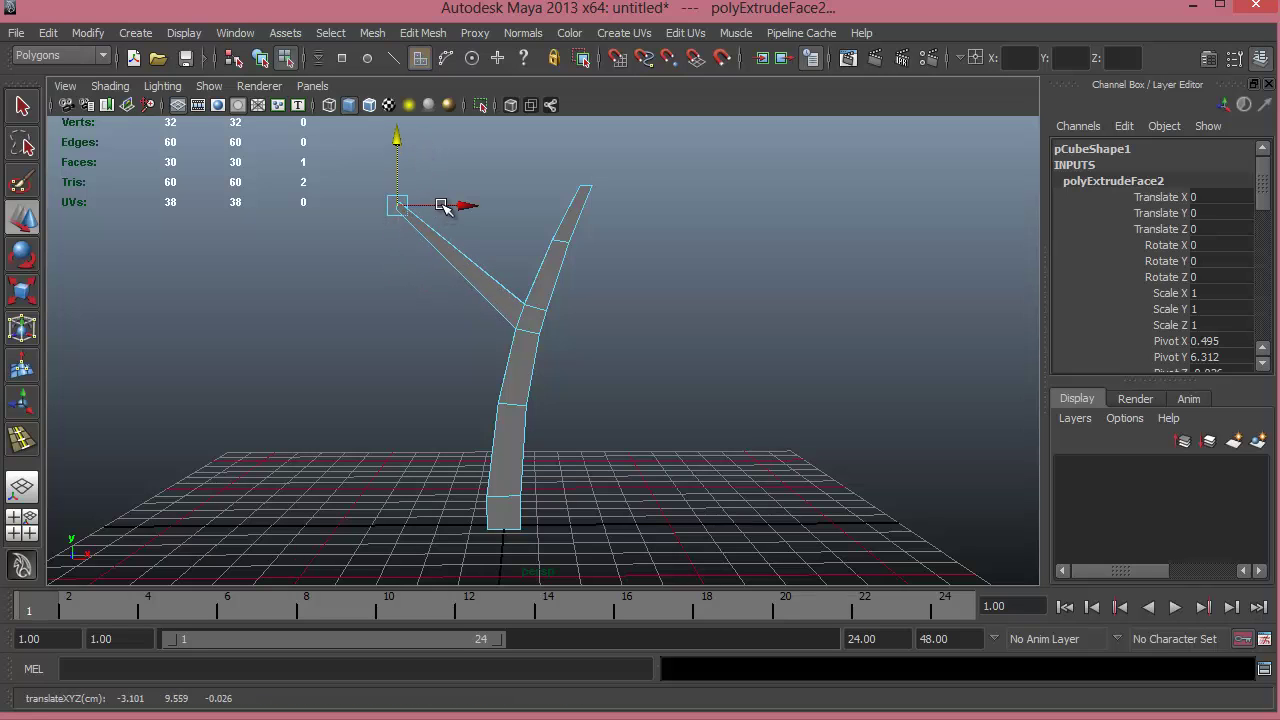
drag(443, 206, 465, 198)
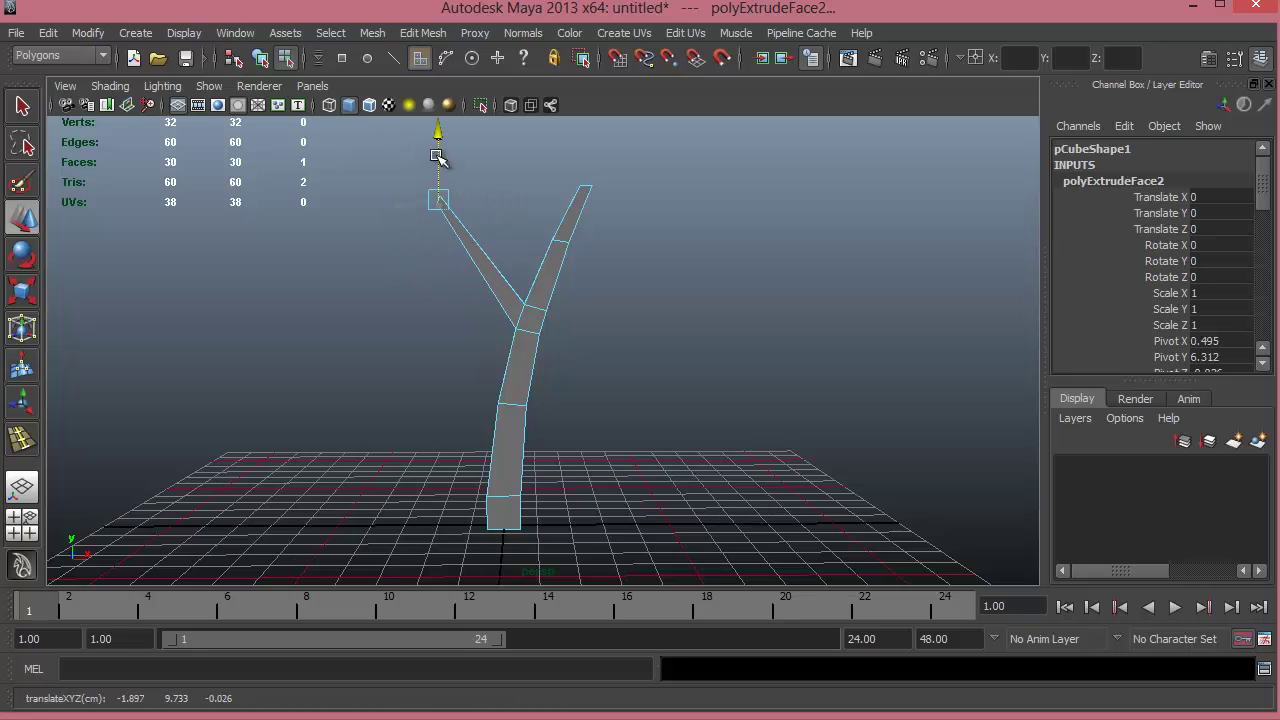
- Rotate the branch's end face about the Z axis so the tip faces upward
alt+drag(437, 157, 580, 437)
key(e)
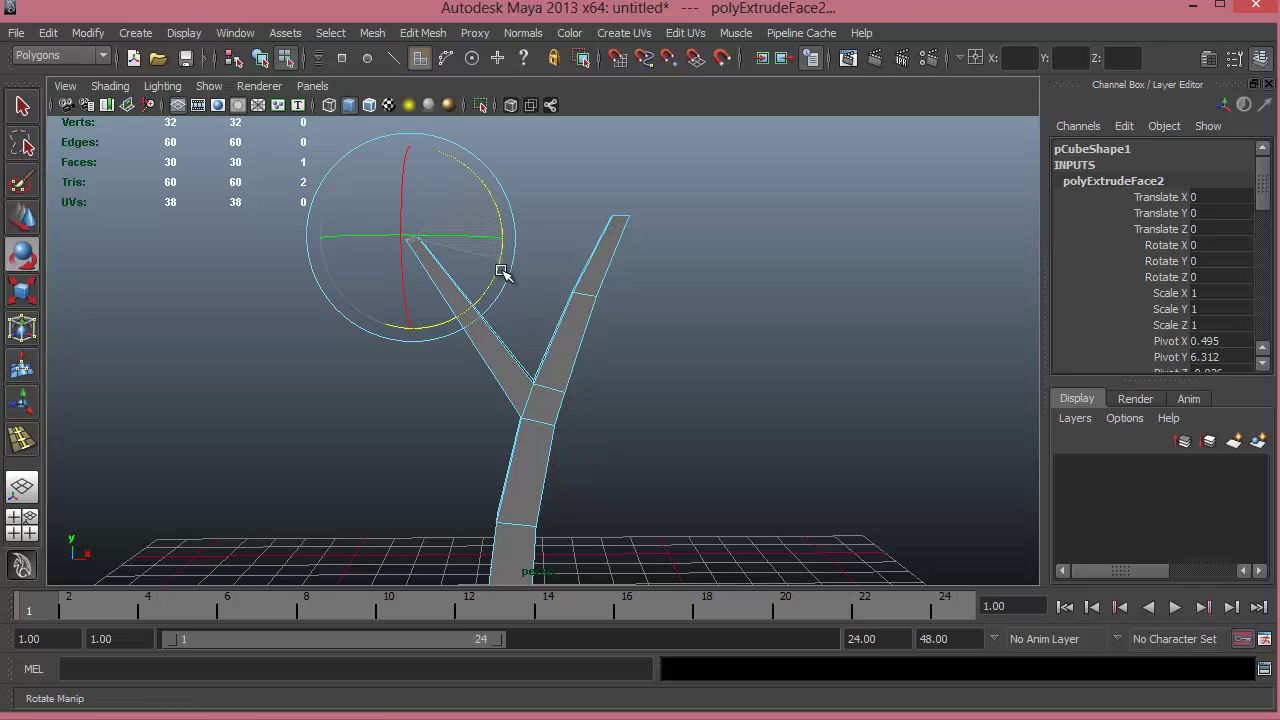
alt+drag(498, 374, 514, 330)
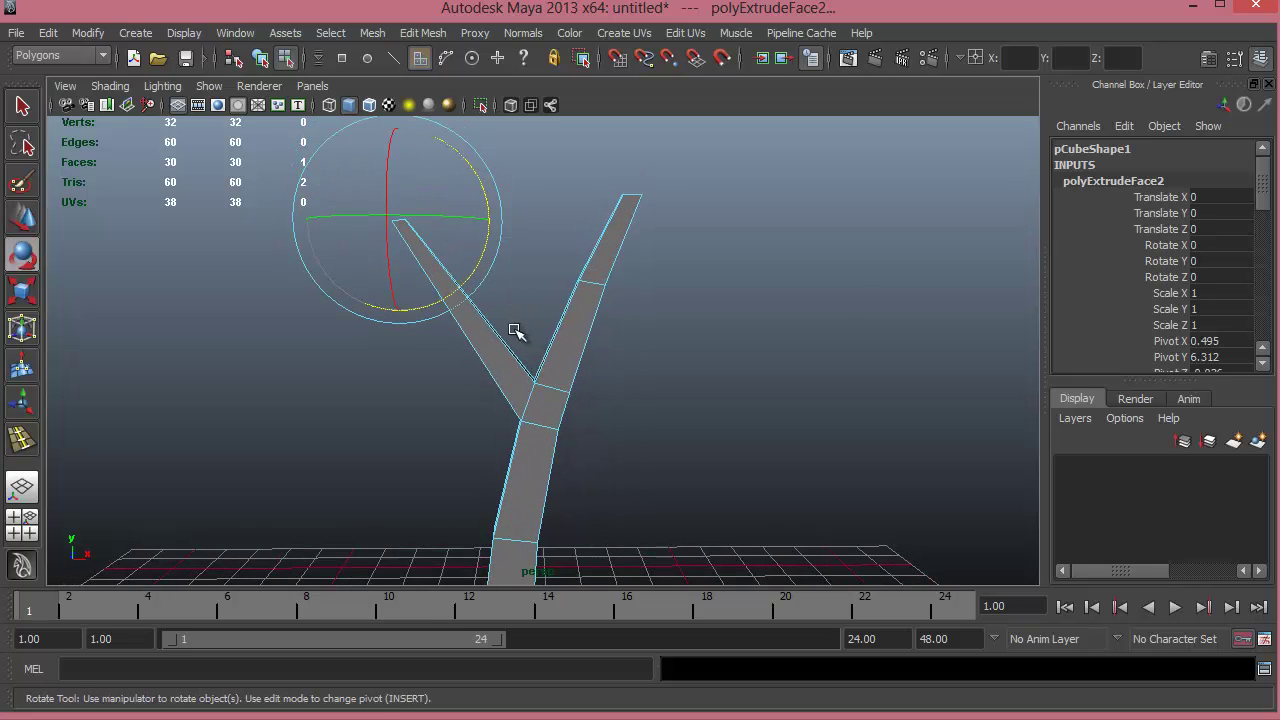
- Select the whole mesh and insert an edge loop around the middle of the side branch
right_click(498, 342)
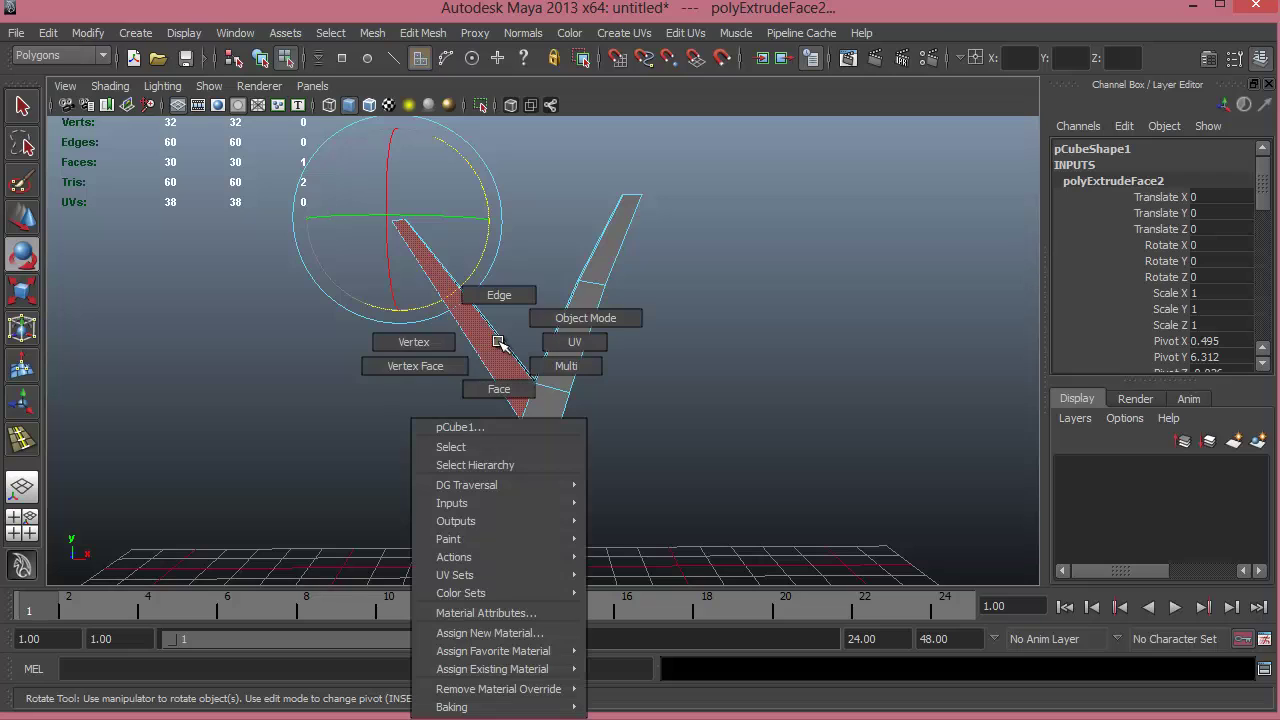
click(491, 447)
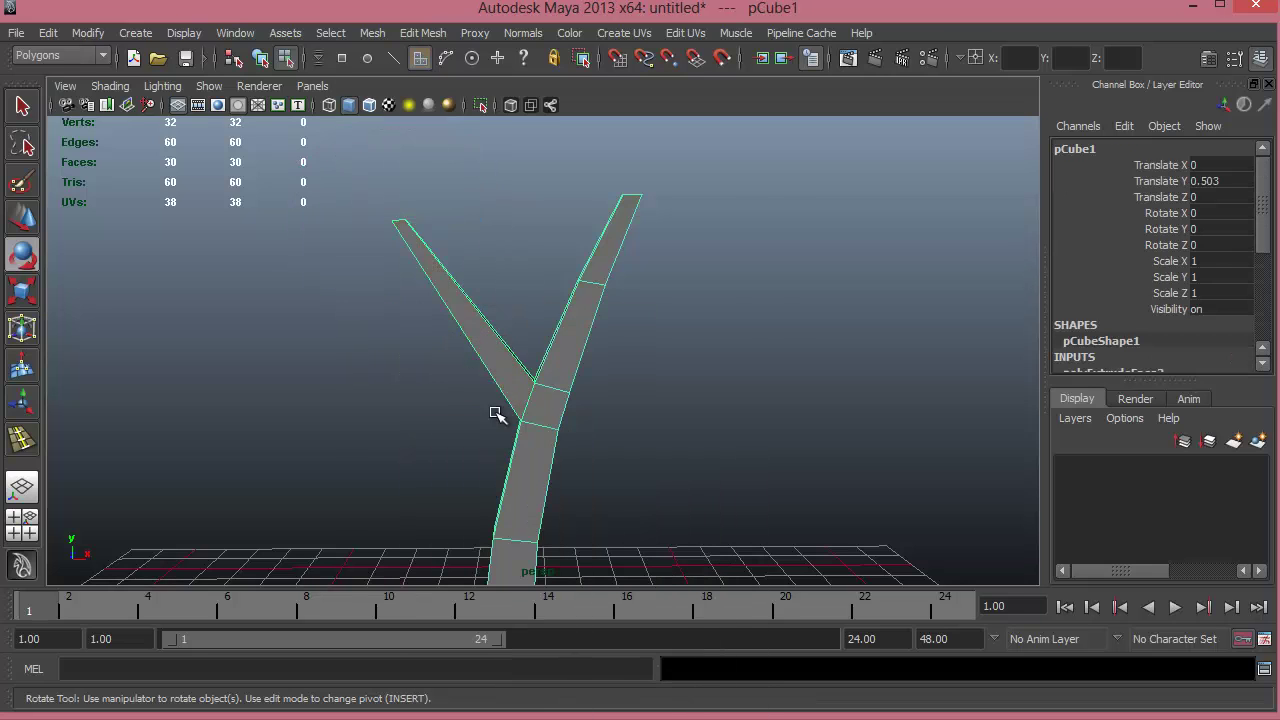
shift+right_click(490, 323)
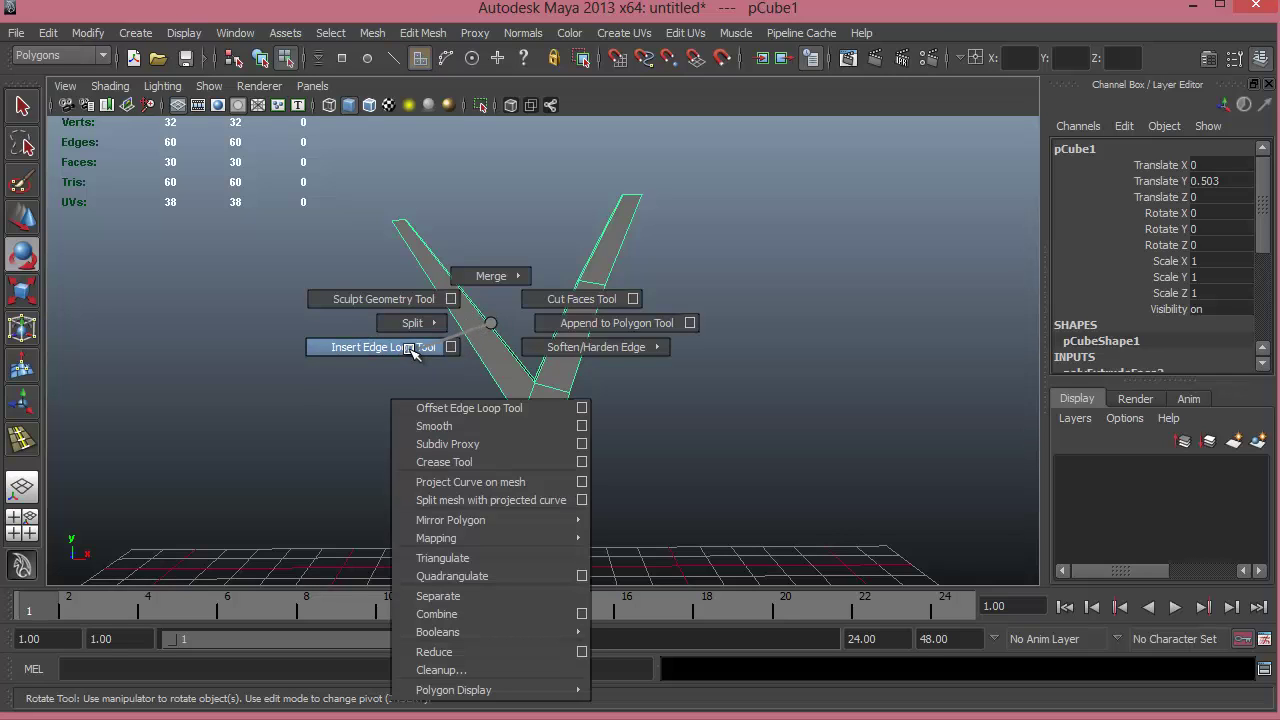
click(407, 349)
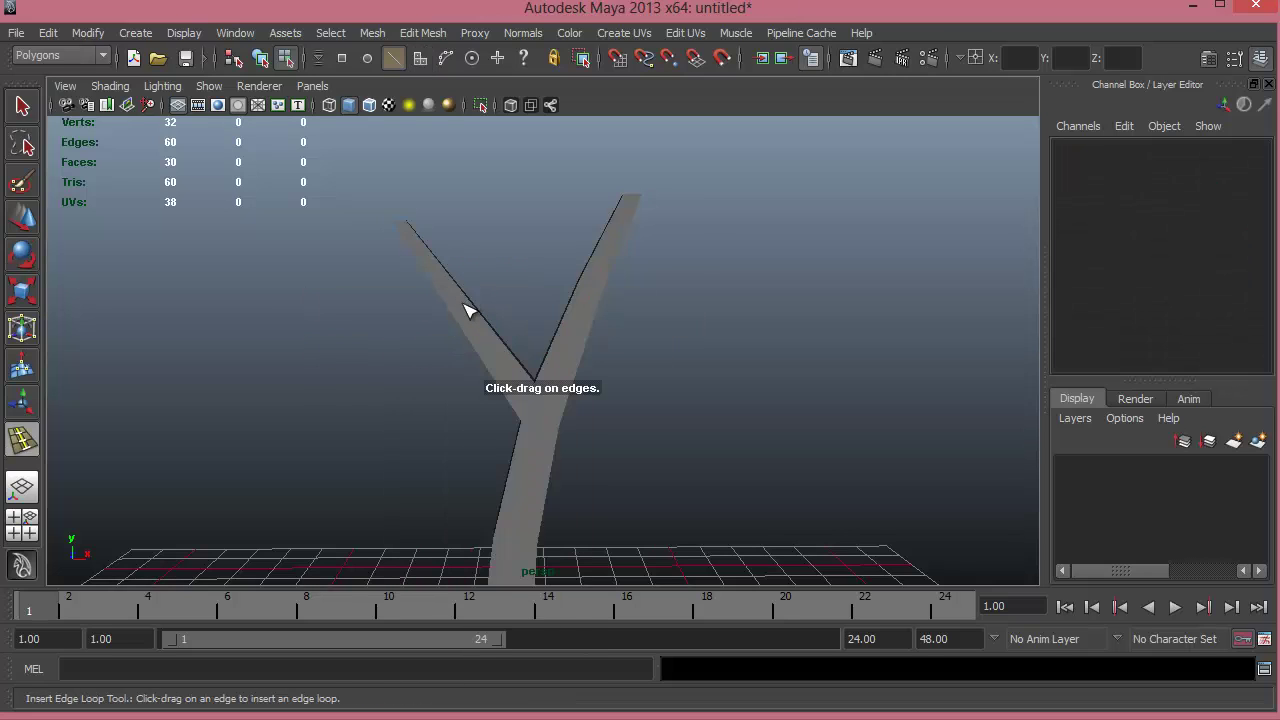
click(478, 313)
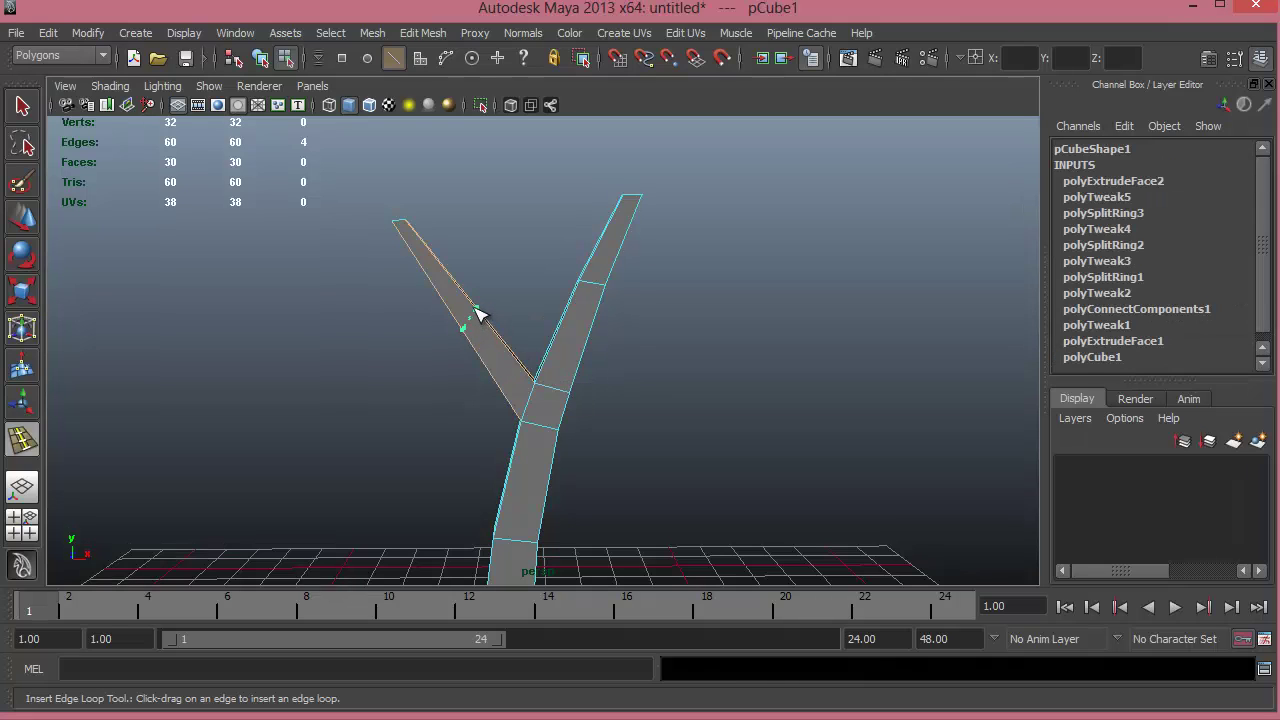
click(478, 313)
- Rotate the side branch's new edge loop about Z and move it outward to about X -1.03, Y 7.85
key(e)
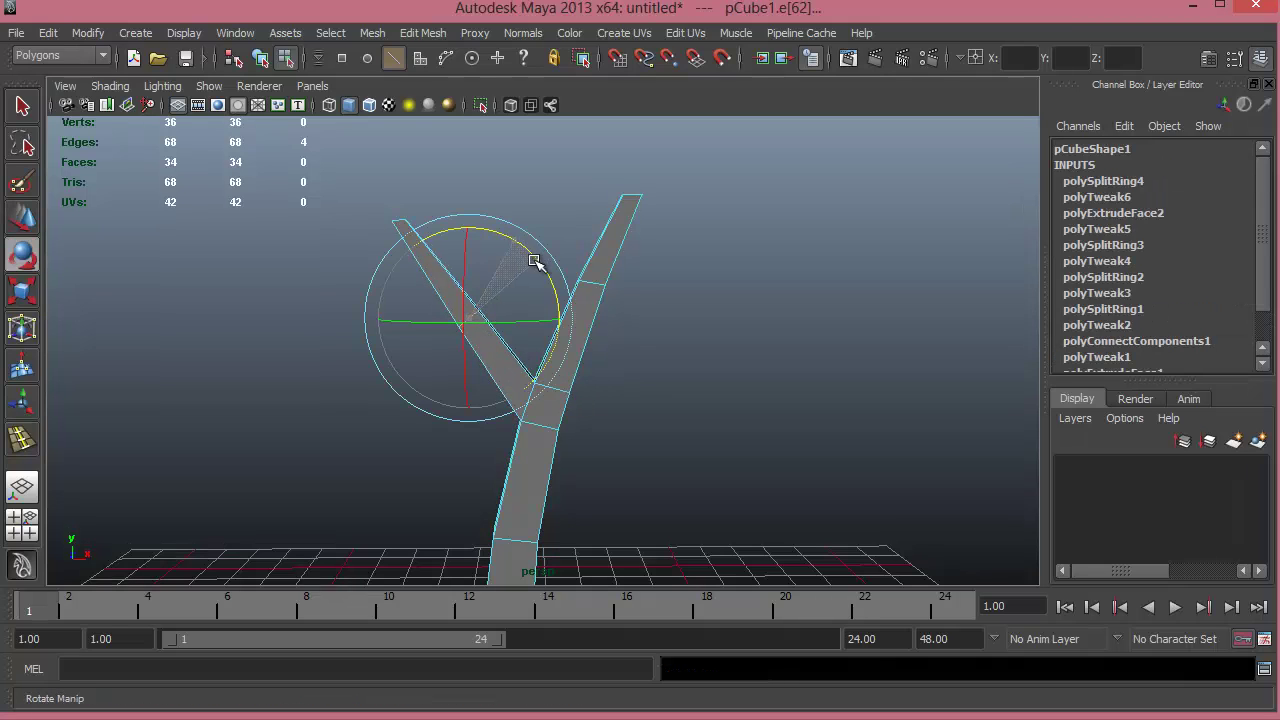
key(w)
drag(514, 323, 470, 303)
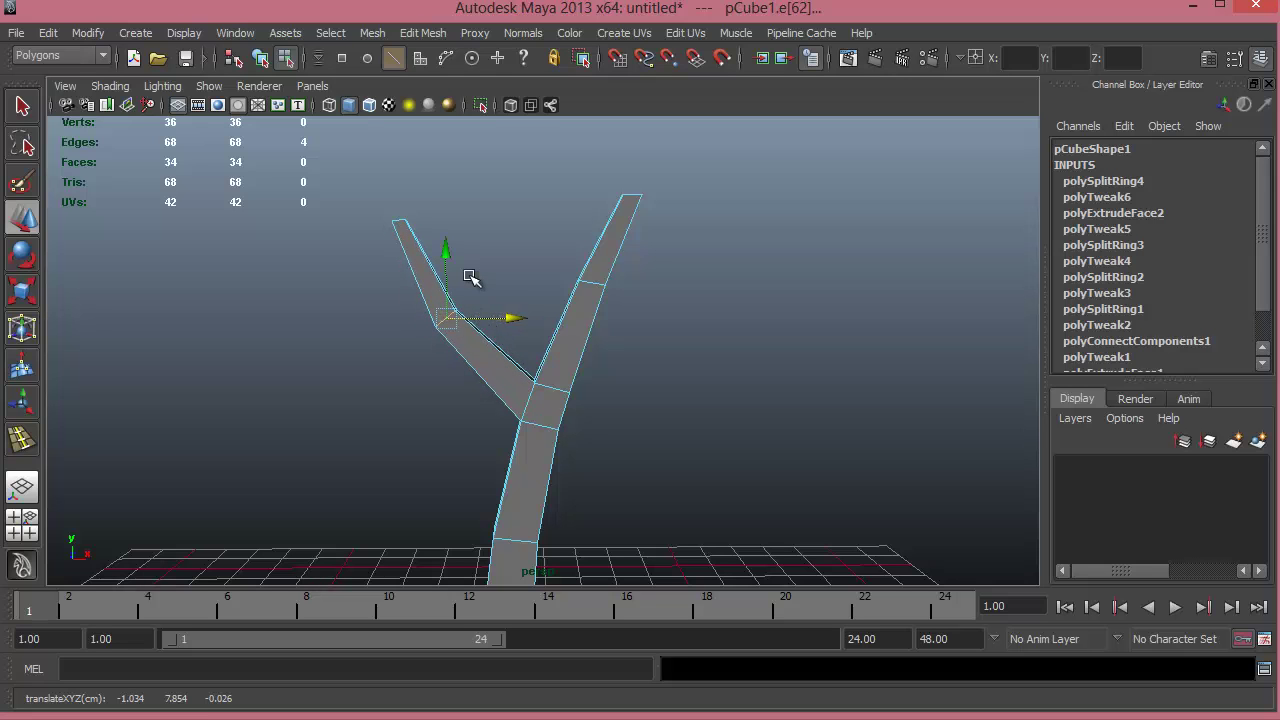
- Leave edge selection and select the whole forked trunk mesh as an object
alt+right_drag(610, 270, 430, 281)
alt+middle_drag(565, 311, 525, 260)
alt+right_drag(484, 337, 440, 352)
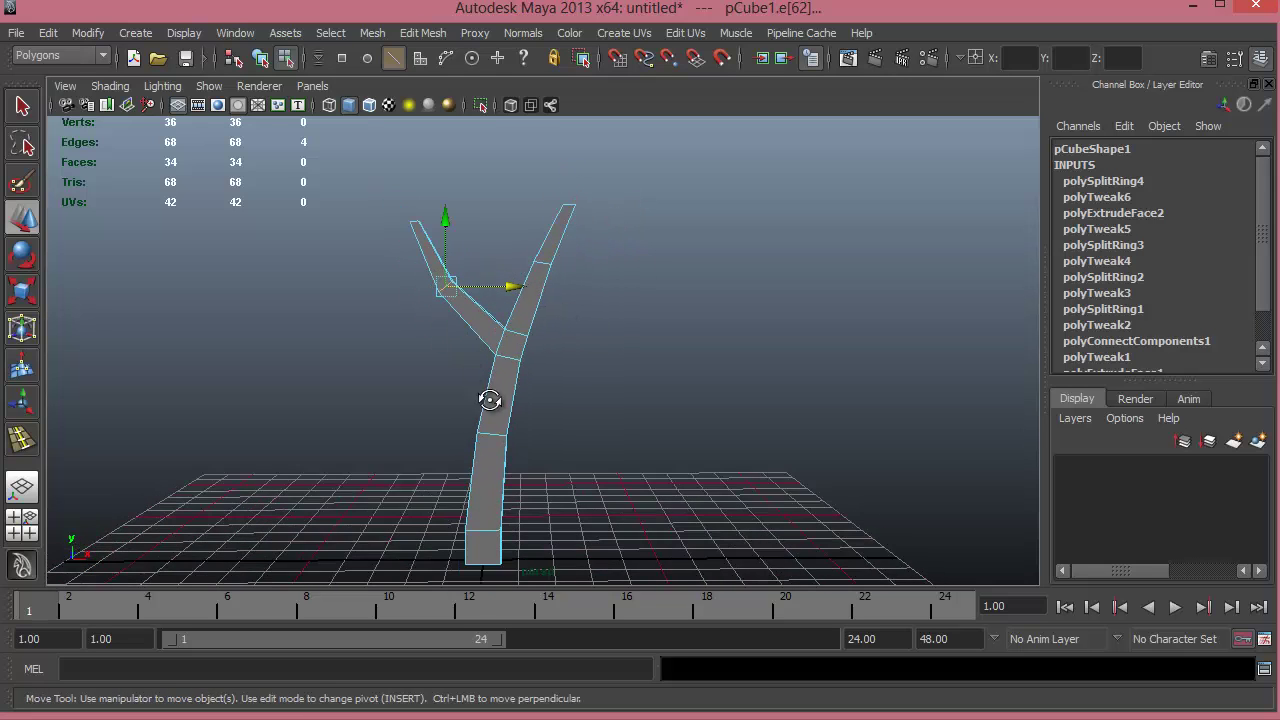
alt+drag(489, 400, 554, 320)
right_drag(555, 316, 549, 420)
alt+drag(722, 424, 662, 441)
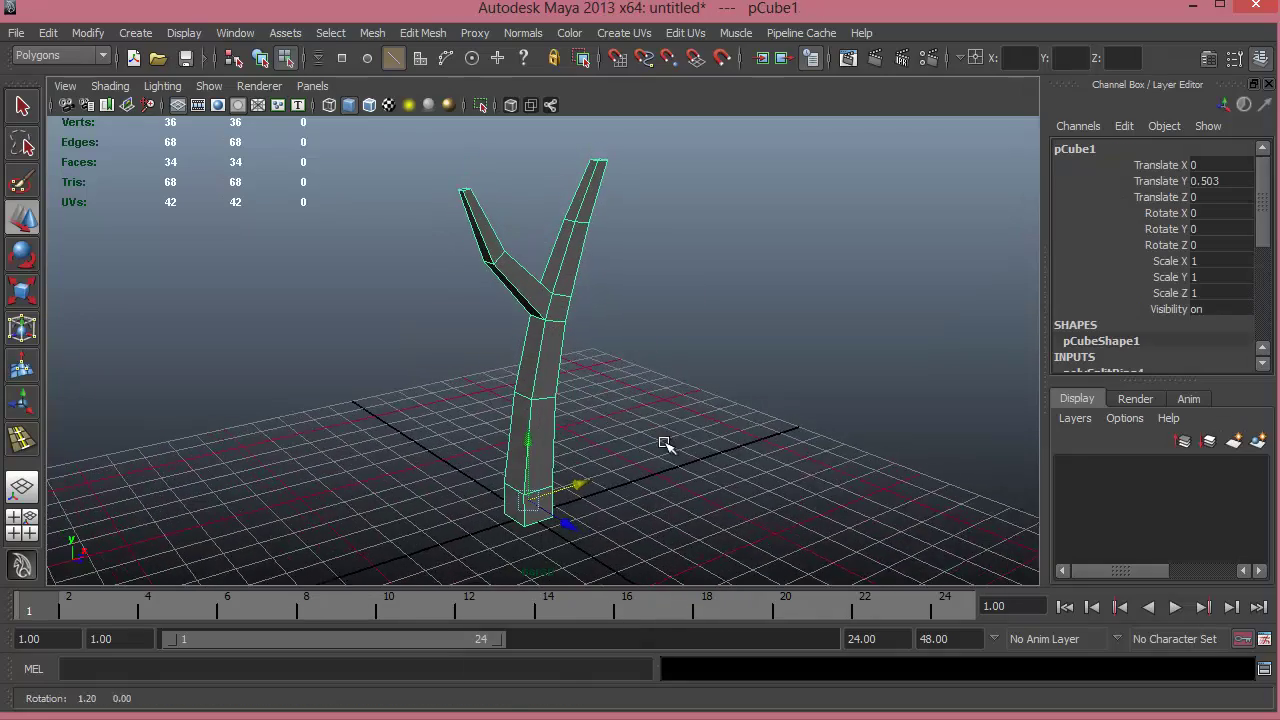
alt+middle_drag(668, 437, 630, 361)
alt+drag(630, 361, 566, 338)
alt+middle_drag(566, 338, 567, 428)
alt+drag(567, 428, 680, 423)
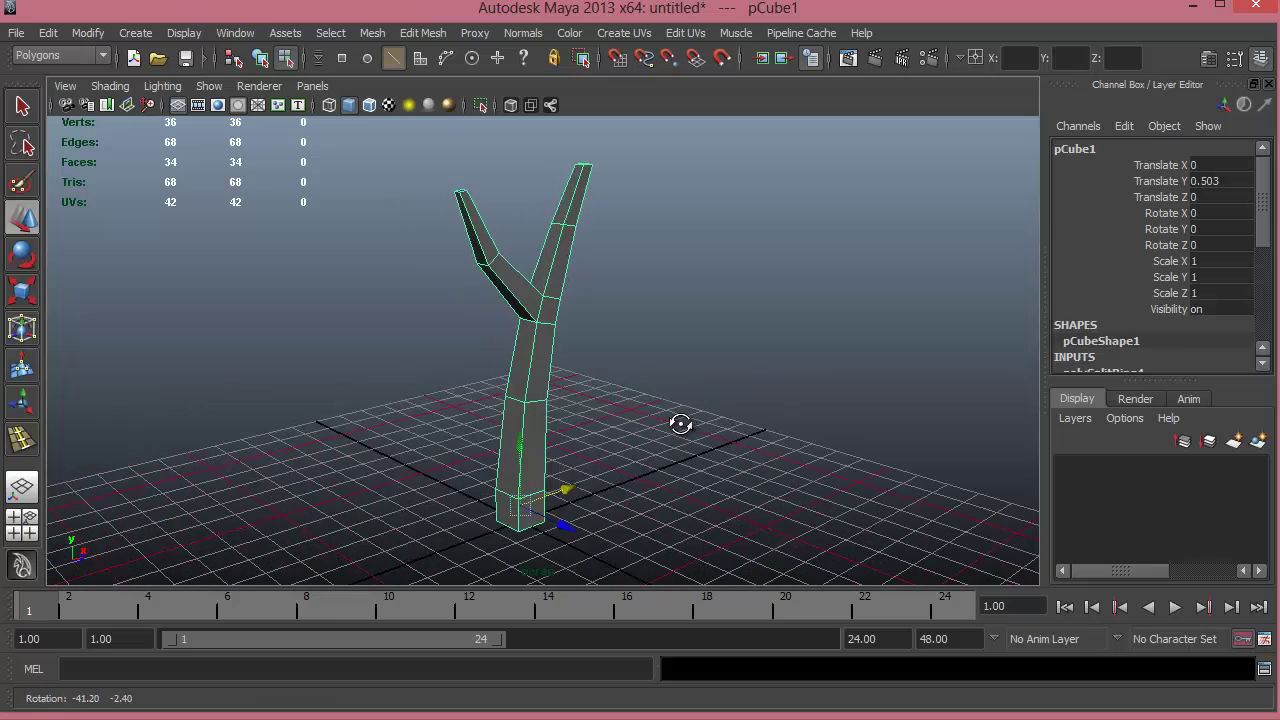
- Preview the forked trunk with smoothing while it is deselected, and return to the unsmoothed display
right_drag(529, 321, 497, 428)
key(3)
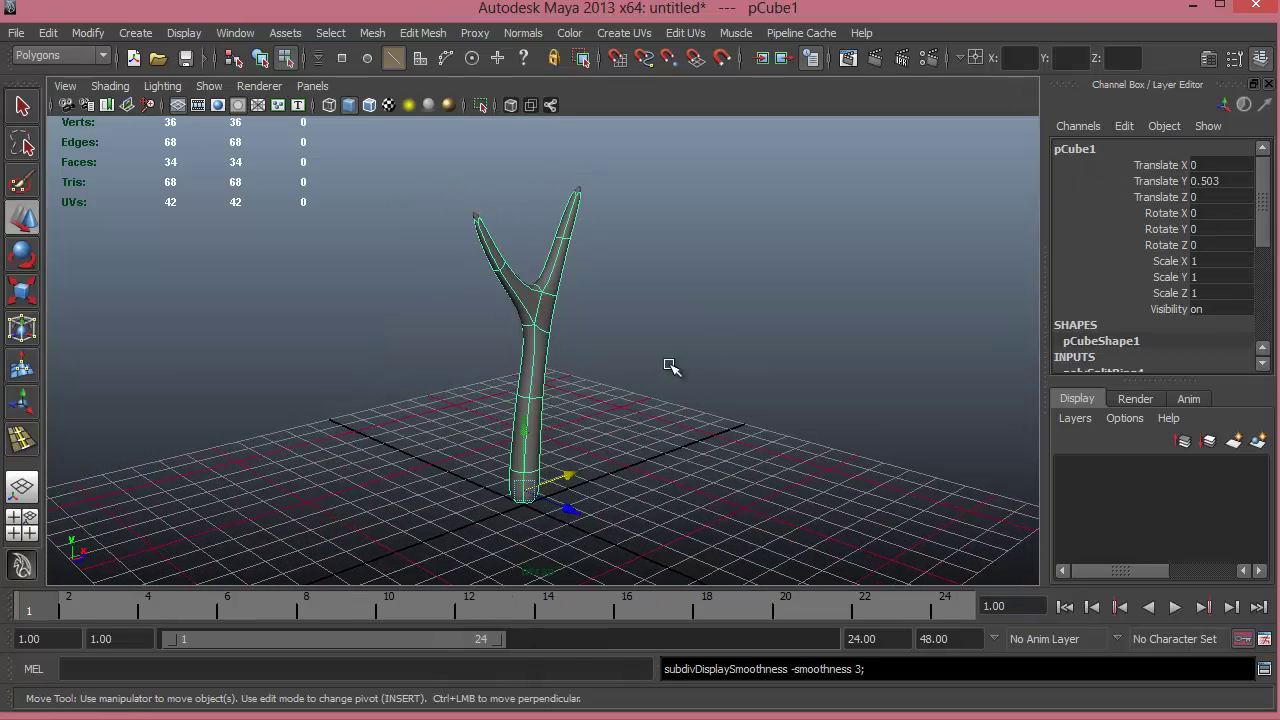
click(709, 409)
alt+drag(709, 409, 575, 381)
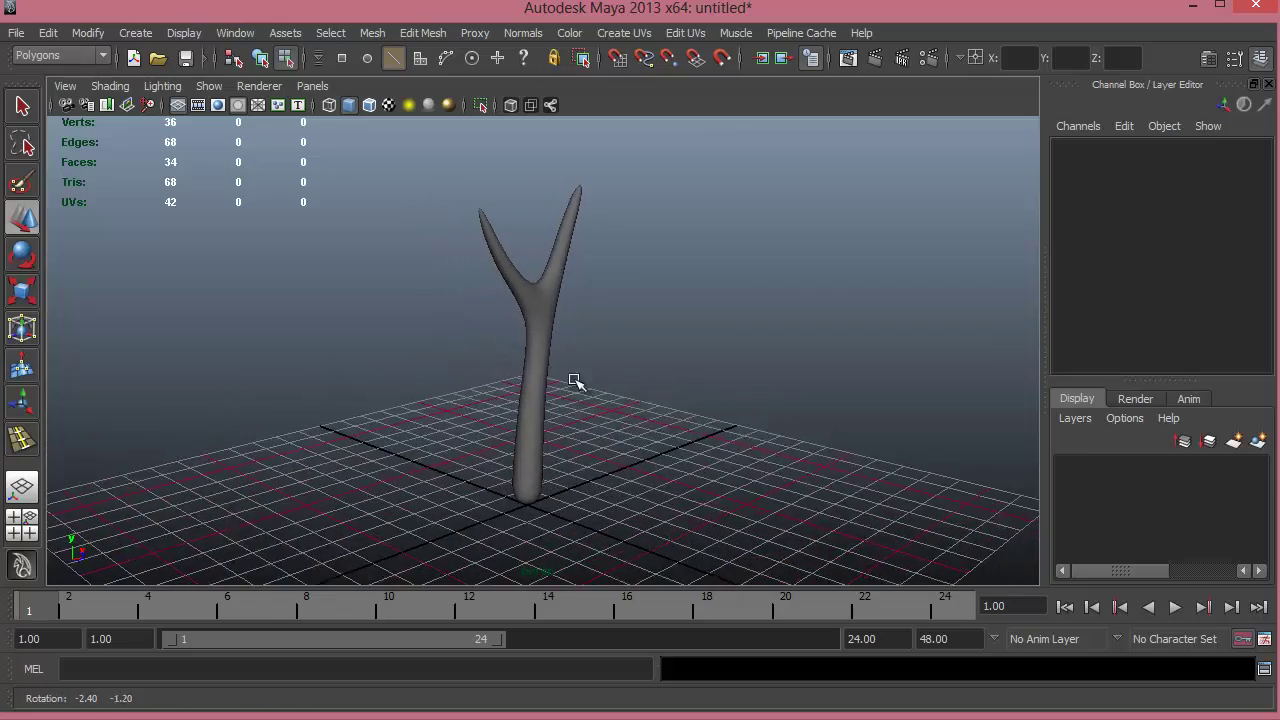
alt+drag(681, 437, 632, 340)
key(1)
- Examine the unsmoothed forked trunk from its base up to both branches
alt+right_drag(672, 384, 762, 420)
alt+drag(660, 436, 752, 434)
alt+middle_drag(695, 325, 570, 534)
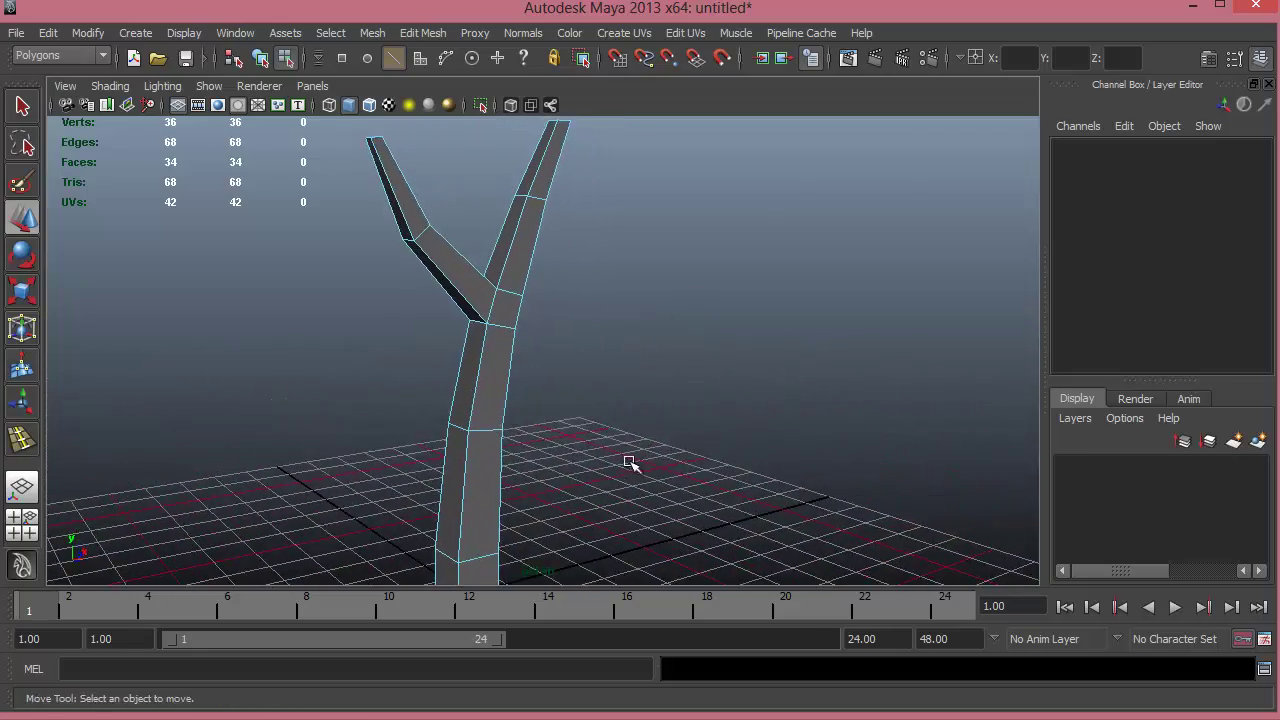
alt+right_drag(631, 463, 590, 440)
alt+middle_drag(563, 383, 609, 338)
alt+drag(549, 403, 595, 391)
alt+right_drag(595, 391, 551, 403)
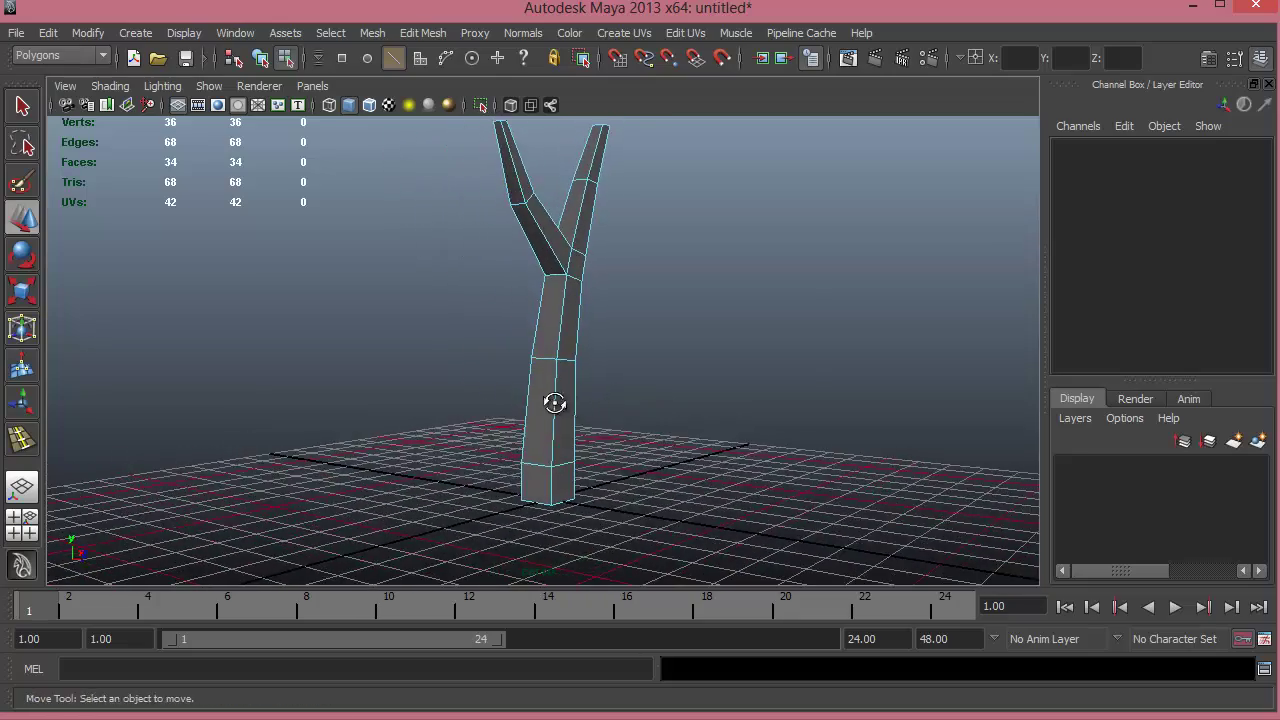
alt+drag(551, 403, 549, 369)
alt+drag(600, 416, 533, 445)
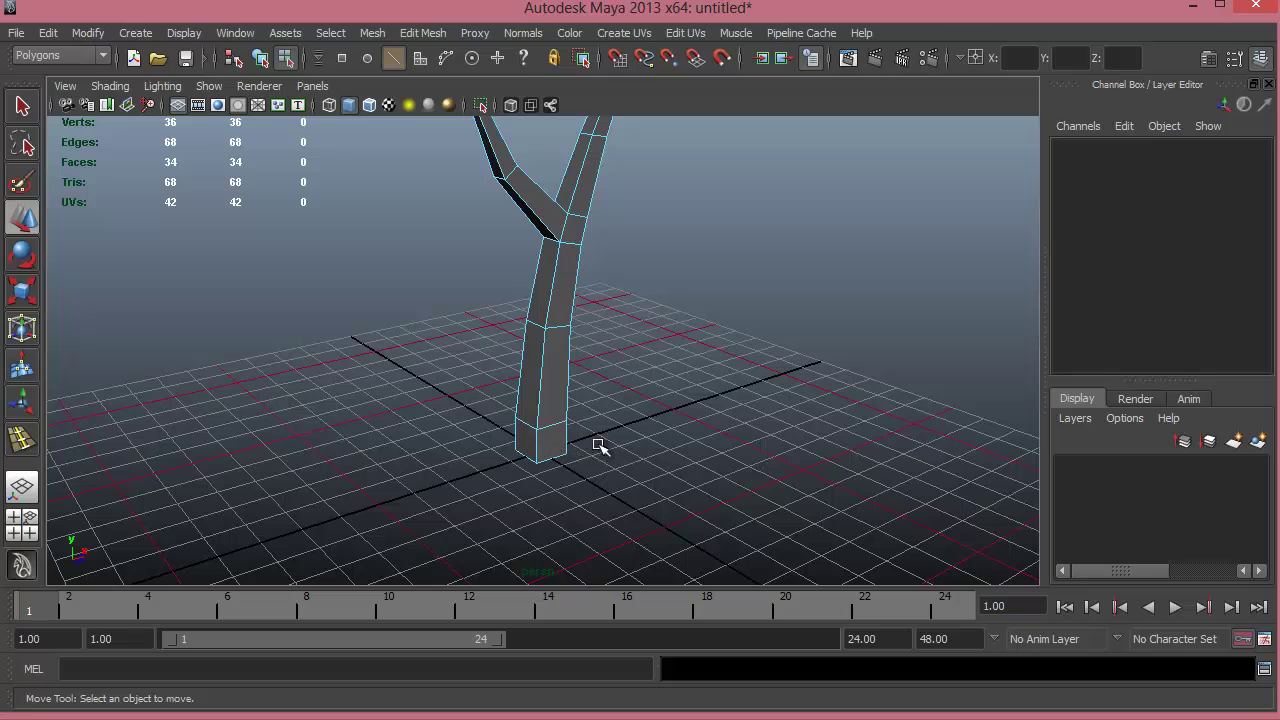
mouse_move(606, 420)
alt+mouse_down()
mouse_move(614, 463)
mouse_move(606, 400)
alt+mouse_up()
- Switch to edge selection, select the ring of crosswise edges along the trunk and try to split them
right_drag(588, 318, 578, 252)
scroll(600, 336, down, 3)
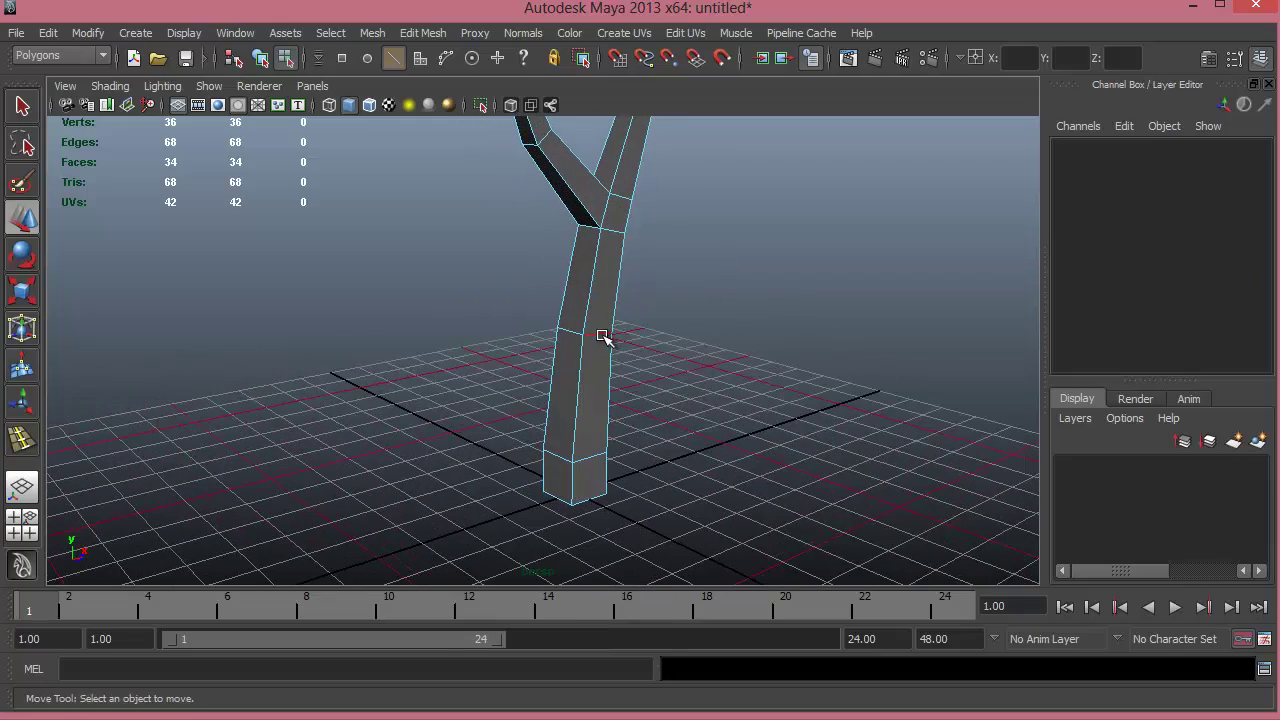
click(606, 337)
scroll(620, 400, down, 2)
alt+drag(620, 400, 580, 400)
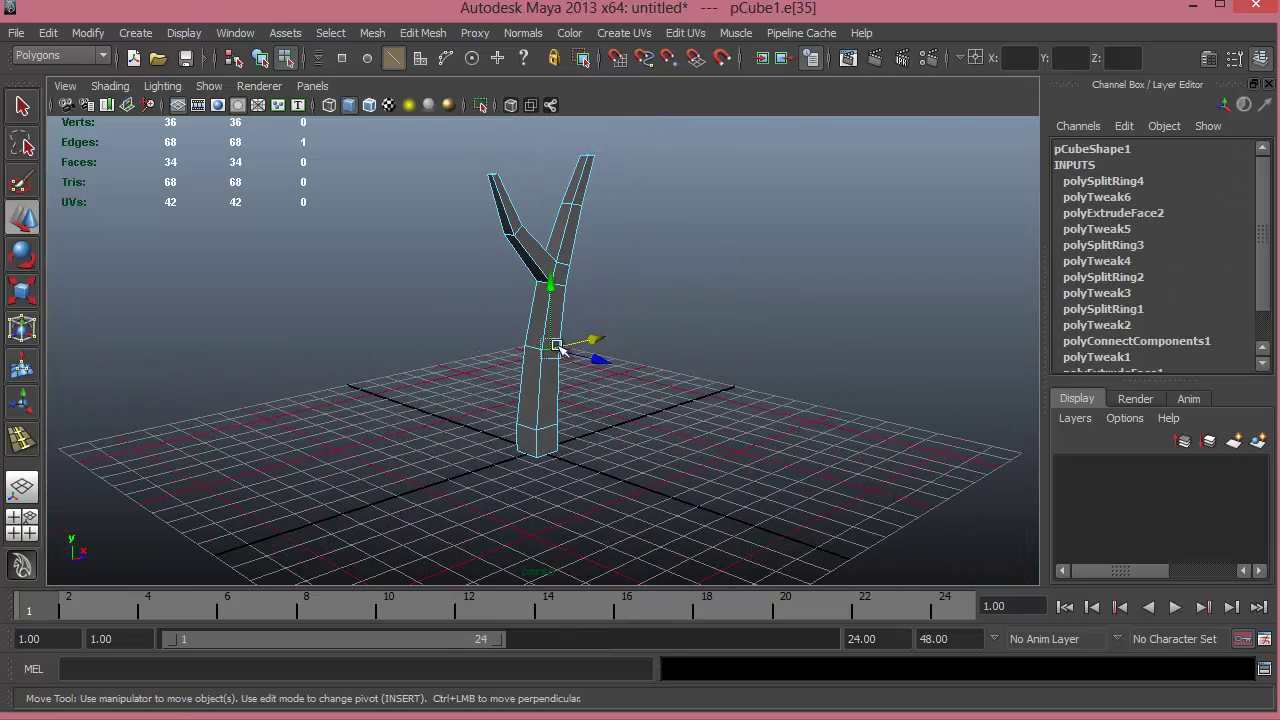
alt+drag(553, 355, 647, 335)
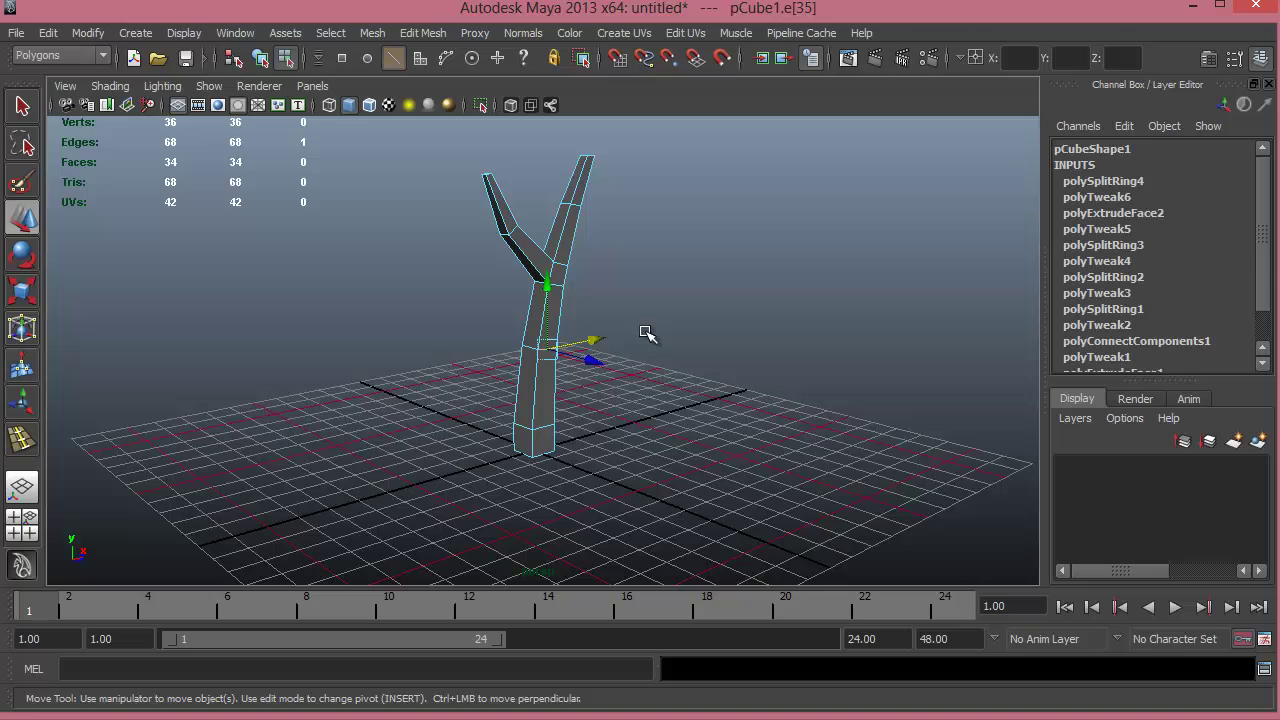
key(g)
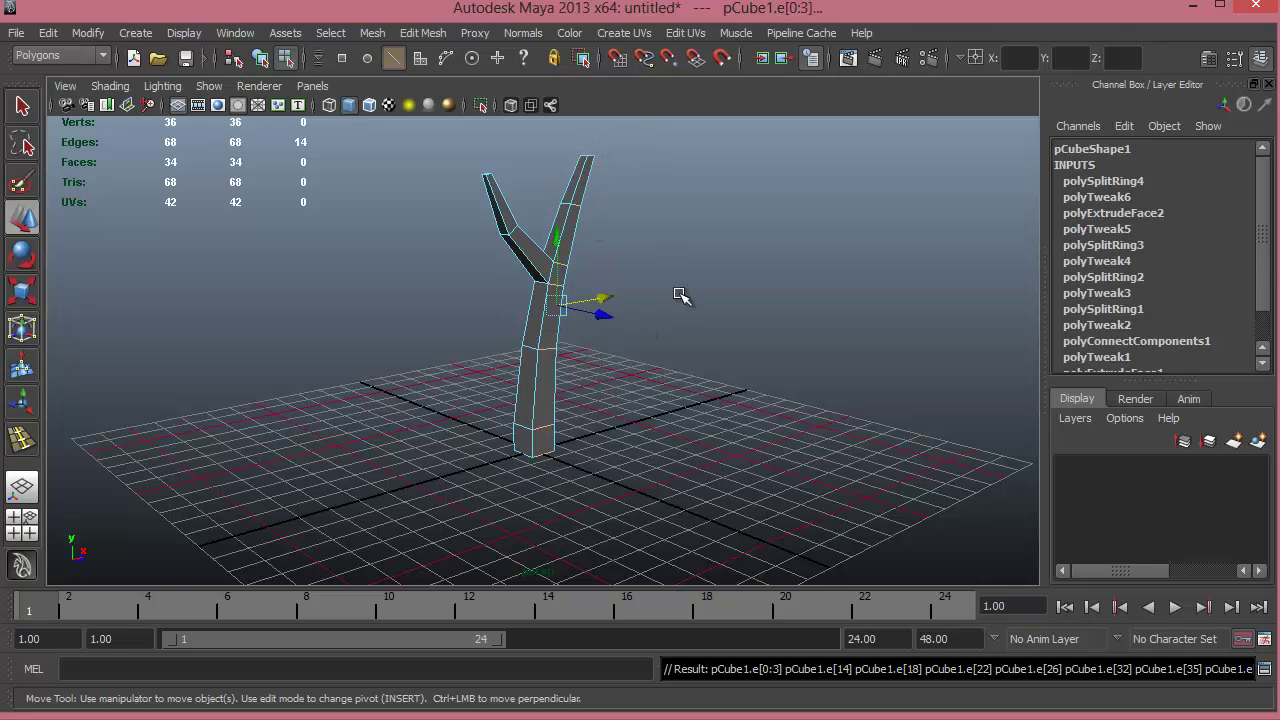
alt+drag(680, 295, 659, 287)
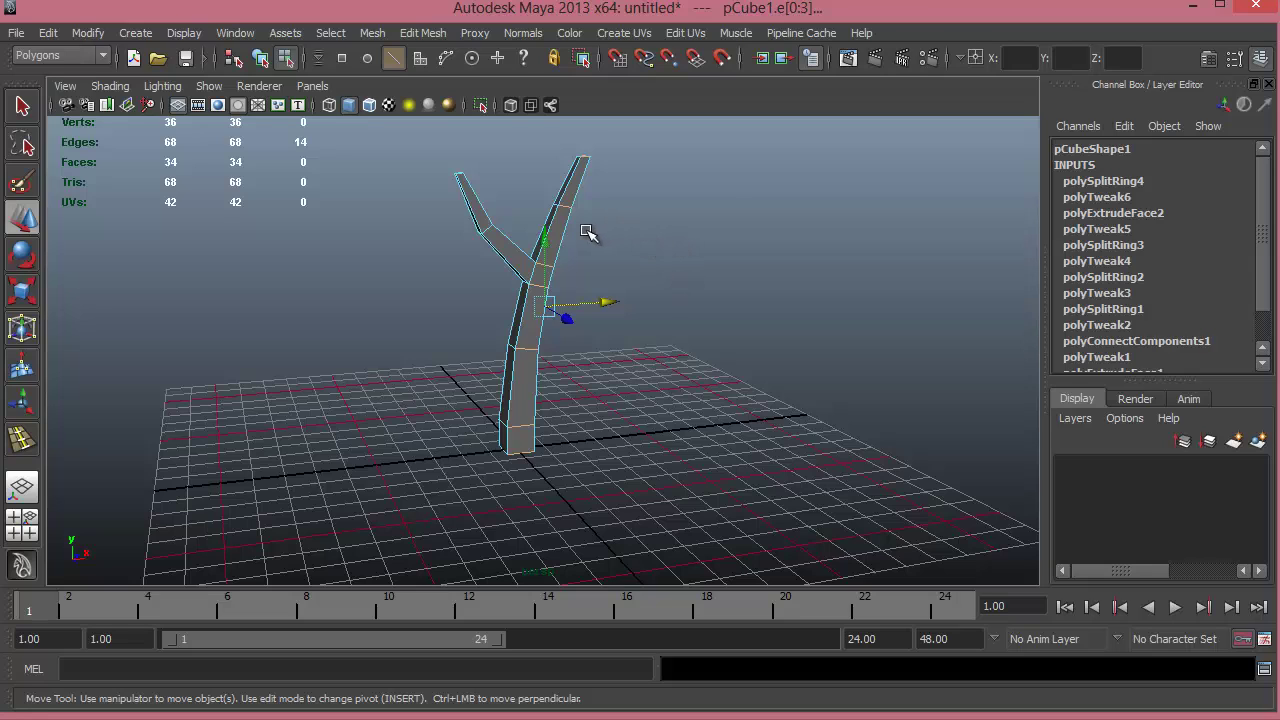
shift+right_drag(588, 233, 591, 457)
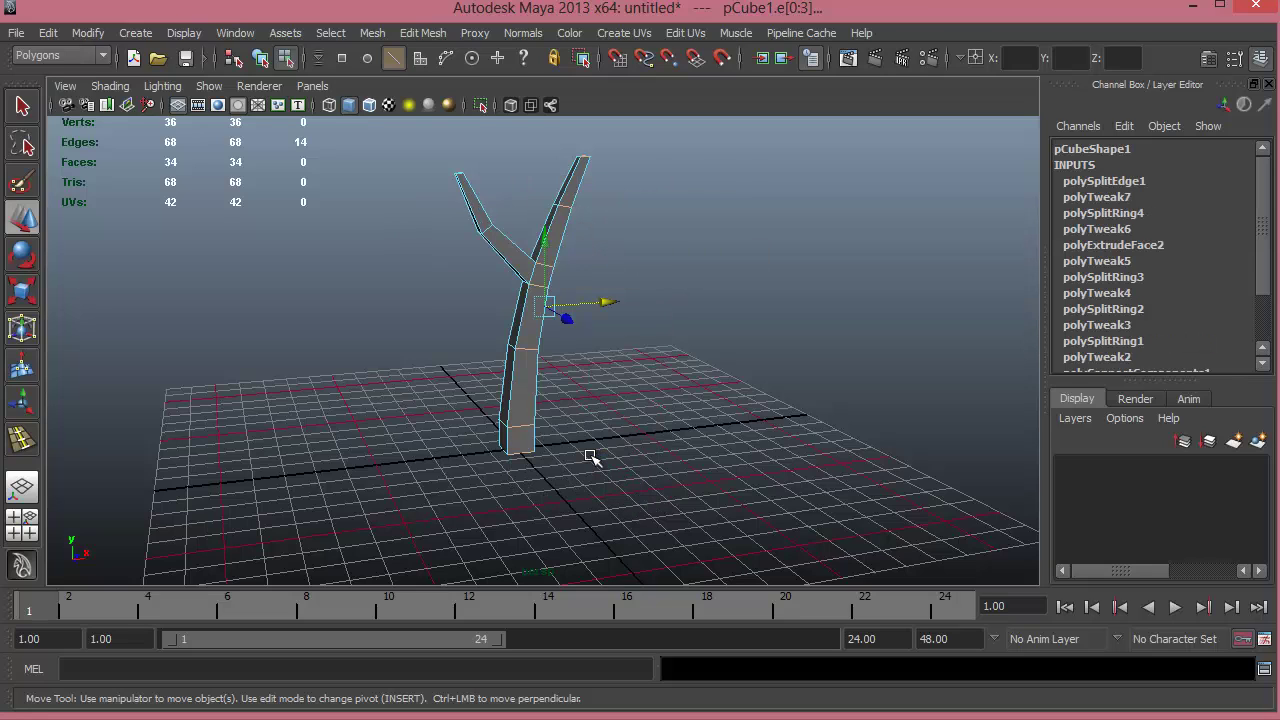
key(ctrl+z)
key(ctrl+z)
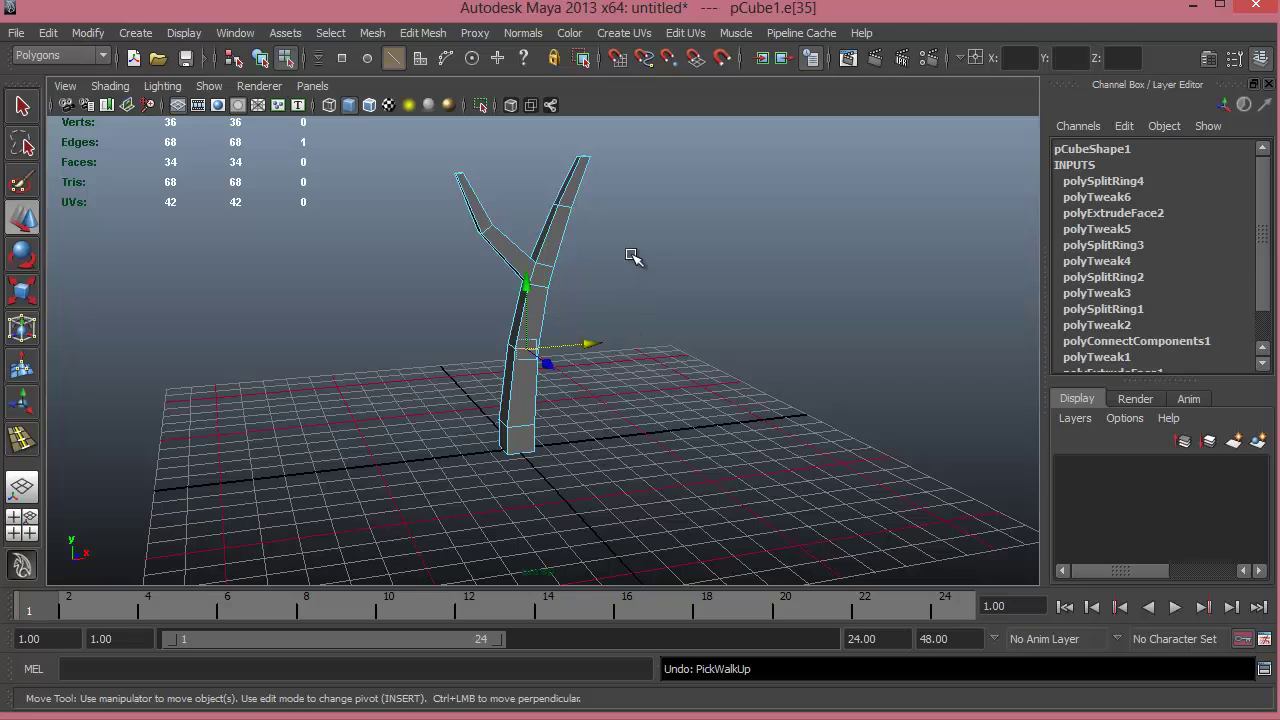
- Select the ring of crosswise edges along the trunk again and connect them to add a lengthwise edge loop
click(668, 283)
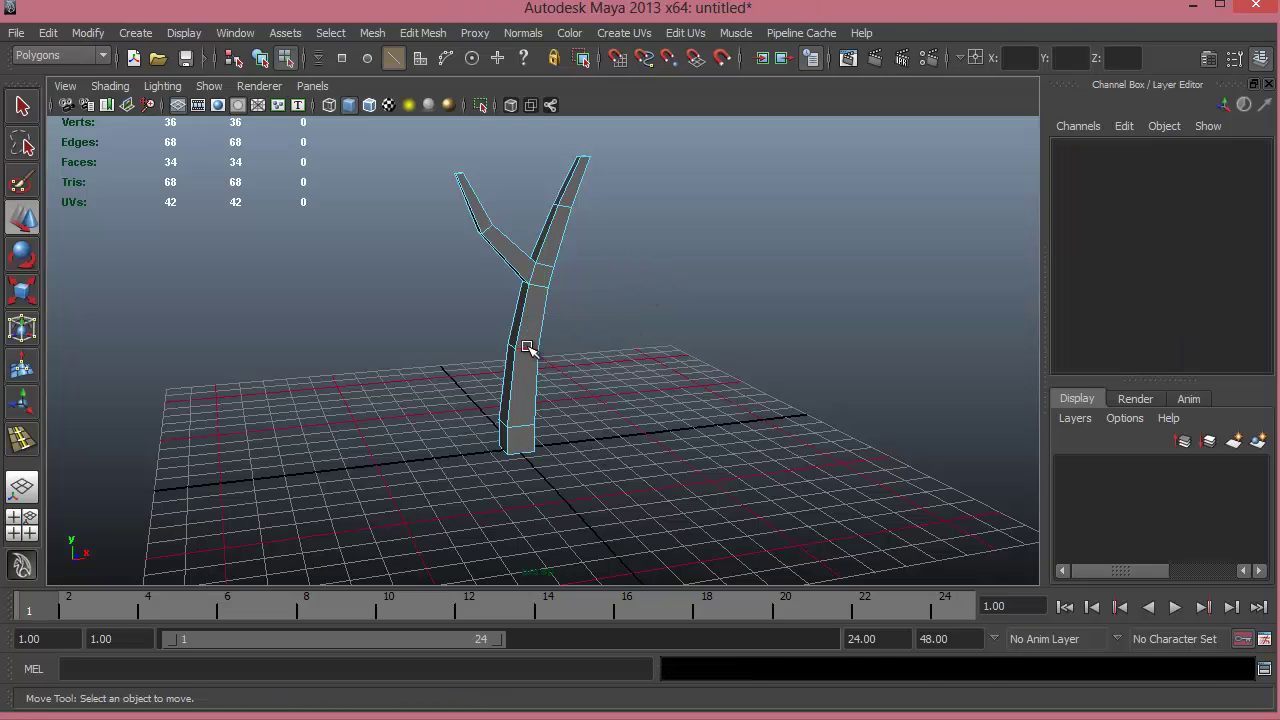
double_click(528, 347)
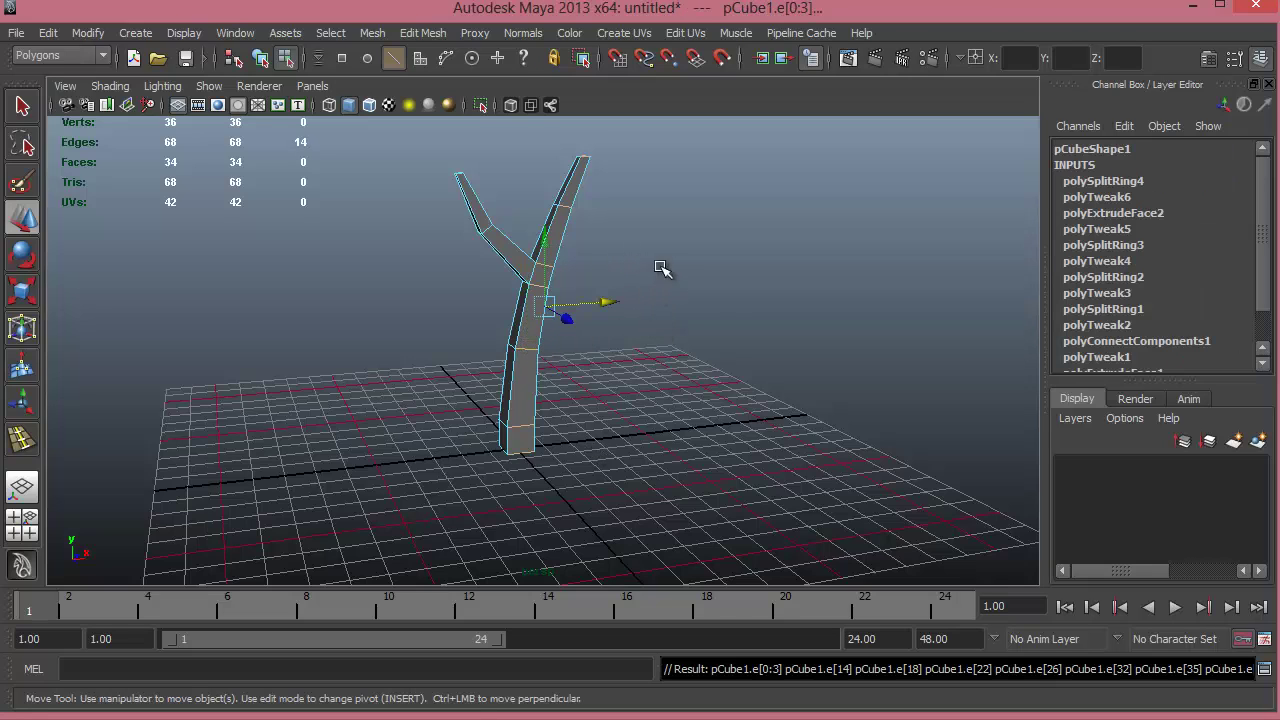
shift+right_drag(660, 268, 645, 472)
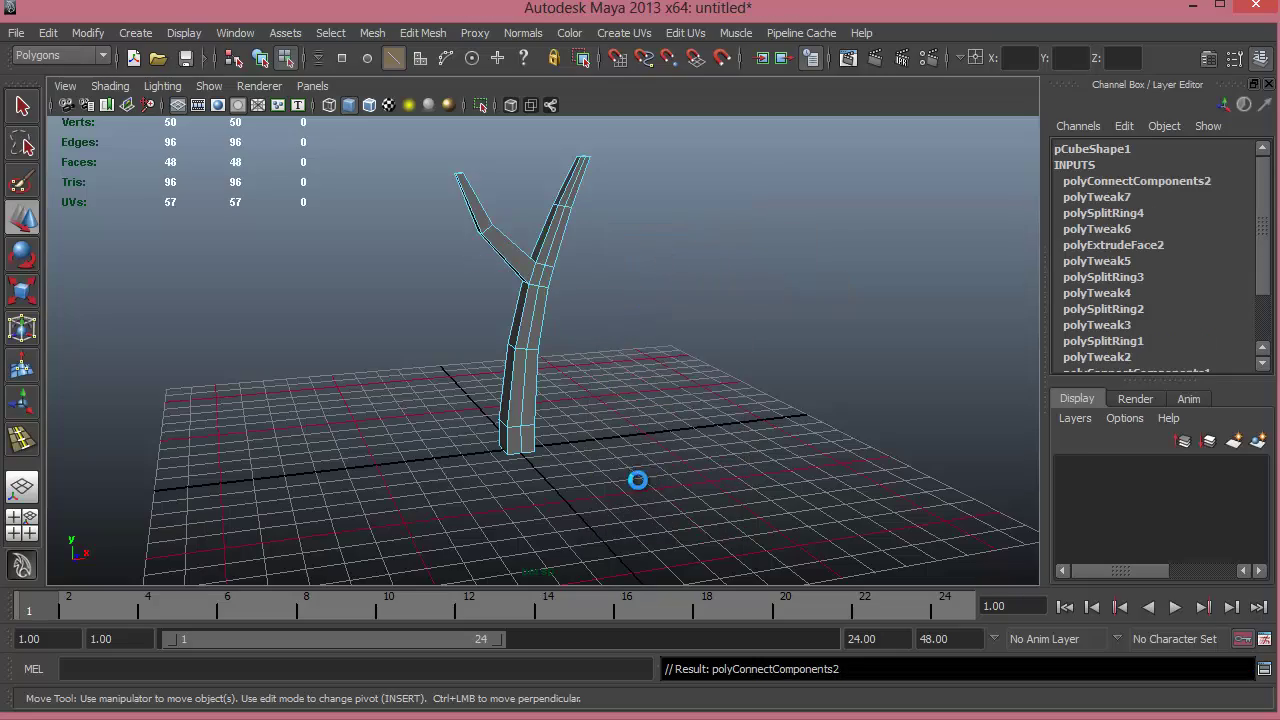
- Examine the new lengthwise edge loop around the trunk, the fork and the underside of the base
alt+drag(636, 420, 562, 388)
alt+right_drag(680, 414, 737, 393)
alt+middle_drag(737, 391, 748, 367)
alt+drag(690, 380, 563, 457)
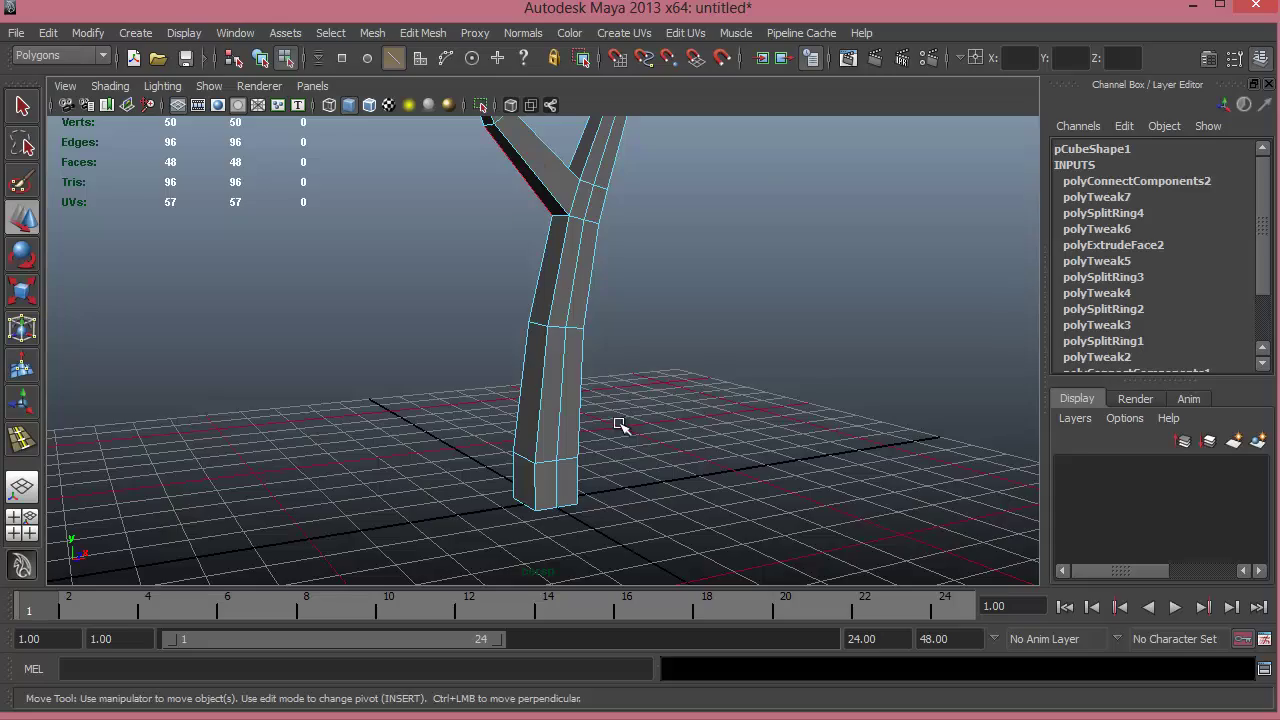
alt+drag(619, 425, 590, 443)
alt+right_drag(590, 443, 486, 440)
alt+middle_drag(486, 440, 493, 512)
alt+drag(493, 512, 742, 515)
alt+middle_drag(489, 374, 548, 415)
alt+drag(526, 411, 640, 412)
alt+middle_drag(560, 342, 494, 222)
alt+right_drag(604, 330, 708, 338)
alt+drag(606, 286, 571, 160)
alt+middle_drag(618, 380, 517, 261)
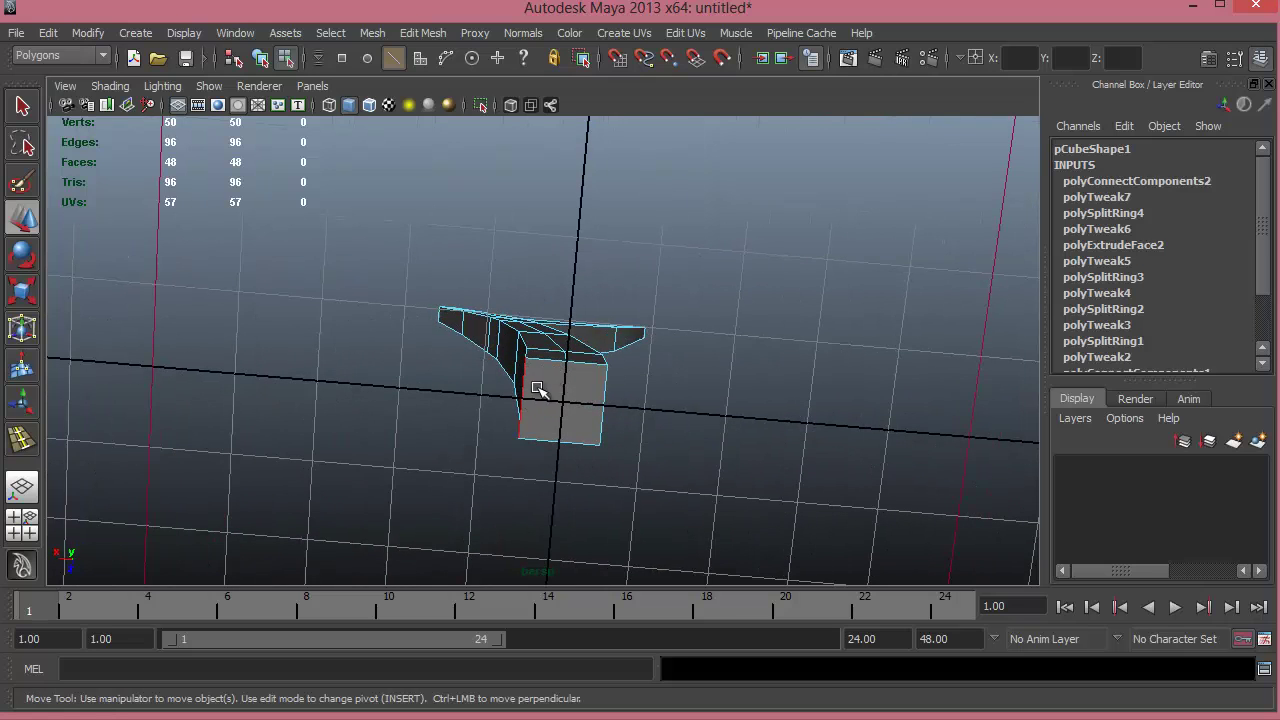
alt+drag(560, 429, 505, 415)
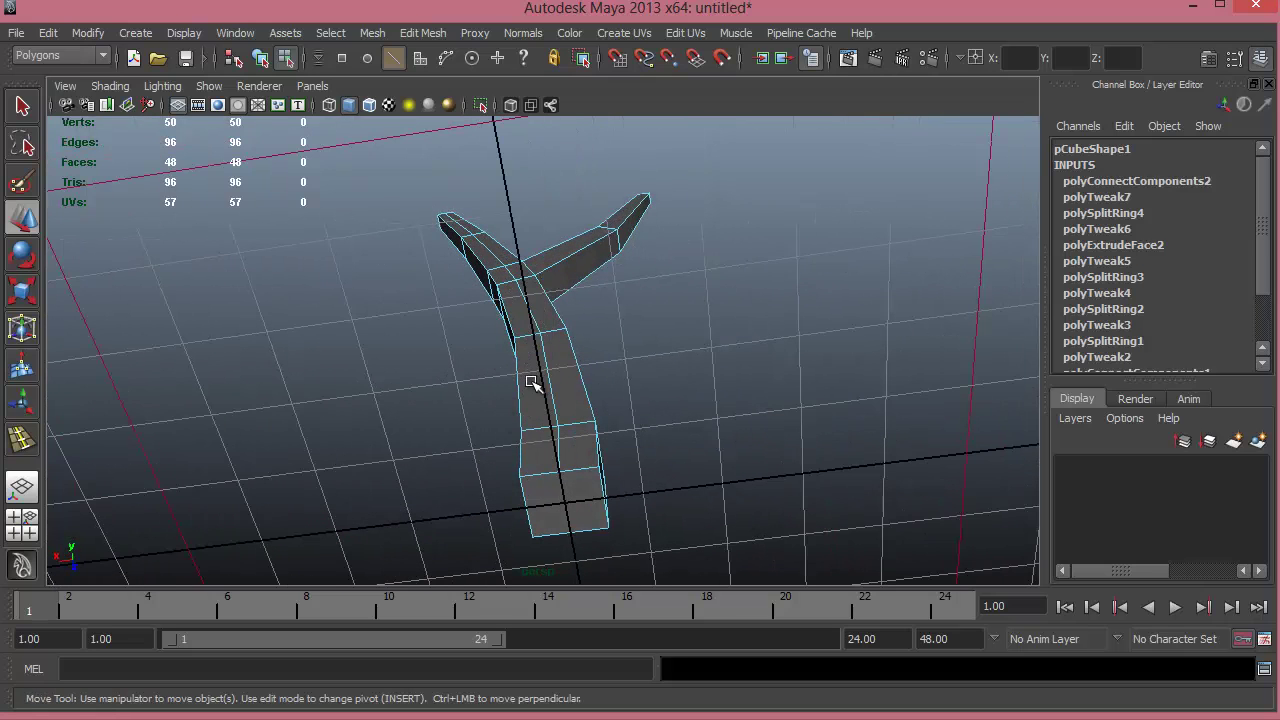
alt+drag(596, 376, 660, 480)
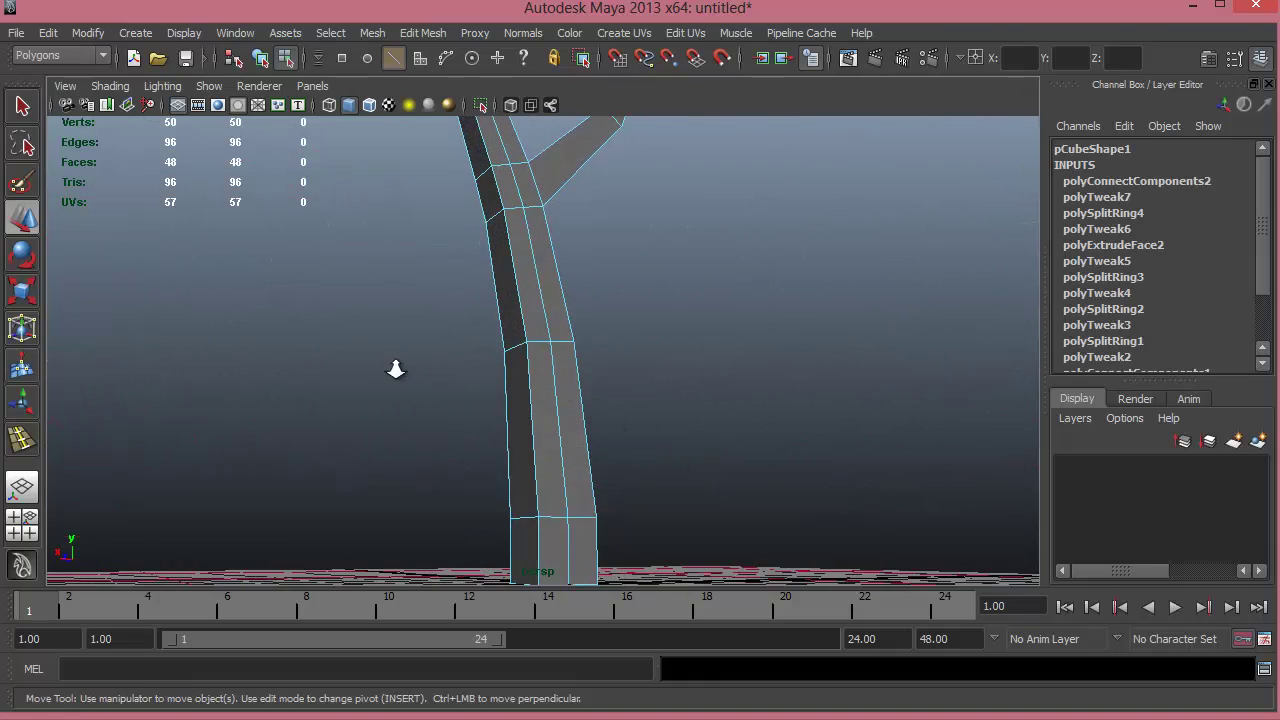
alt+right_drag(394, 369, 378, 364)
alt+drag(449, 363, 543, 386)
- Switch to face selection, select a single face of the tree mesh and scale it narrower along Z
right_drag(553, 368, 553, 420)
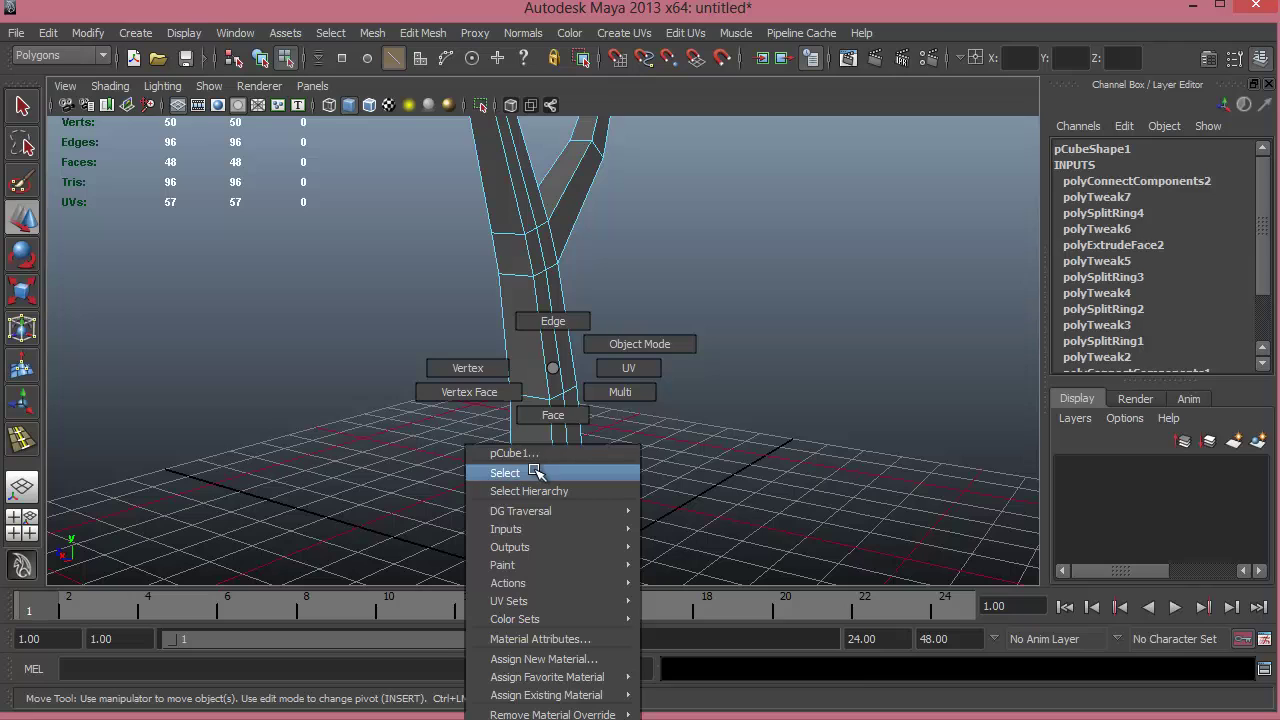
right_drag(537, 472, 537, 472)
alt+drag(651, 437, 571, 397)
key(1)
key(F9)
click(513, 398)
right_drag(573, 378, 575, 424)
alt+drag(614, 383, 597, 423)
click(553, 369)
key(r)
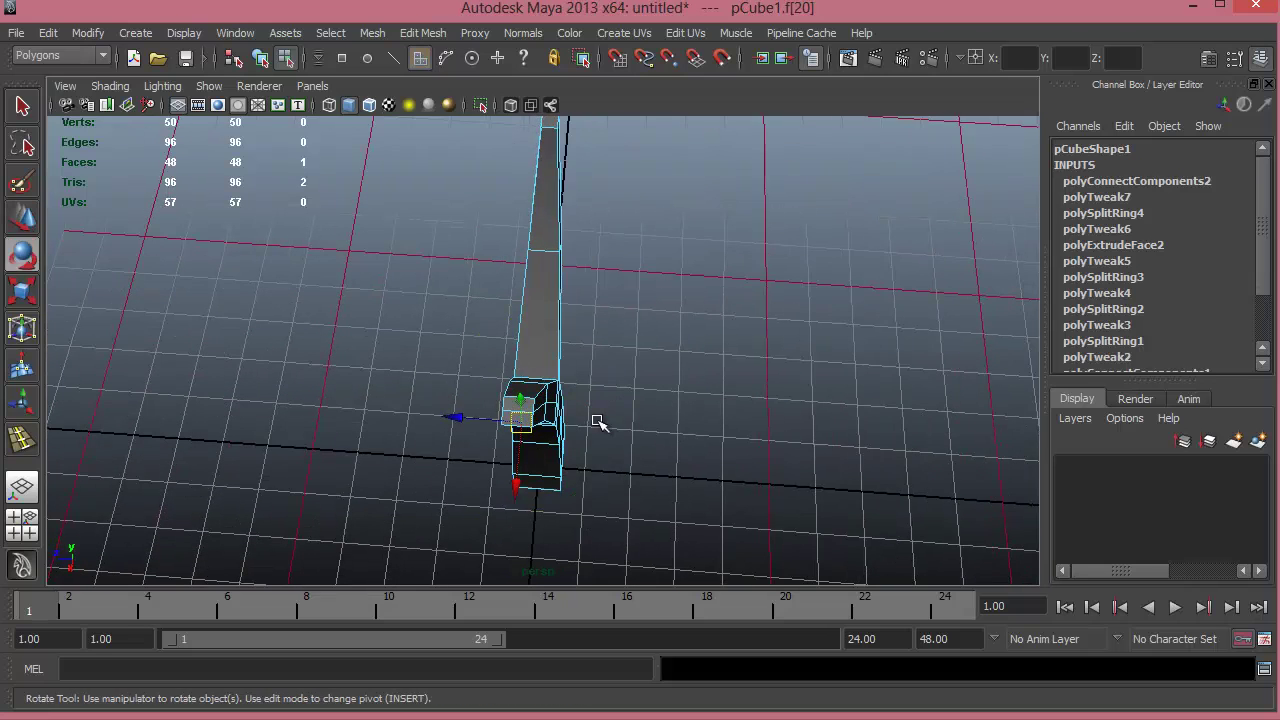
drag(433, 416, 461, 423)
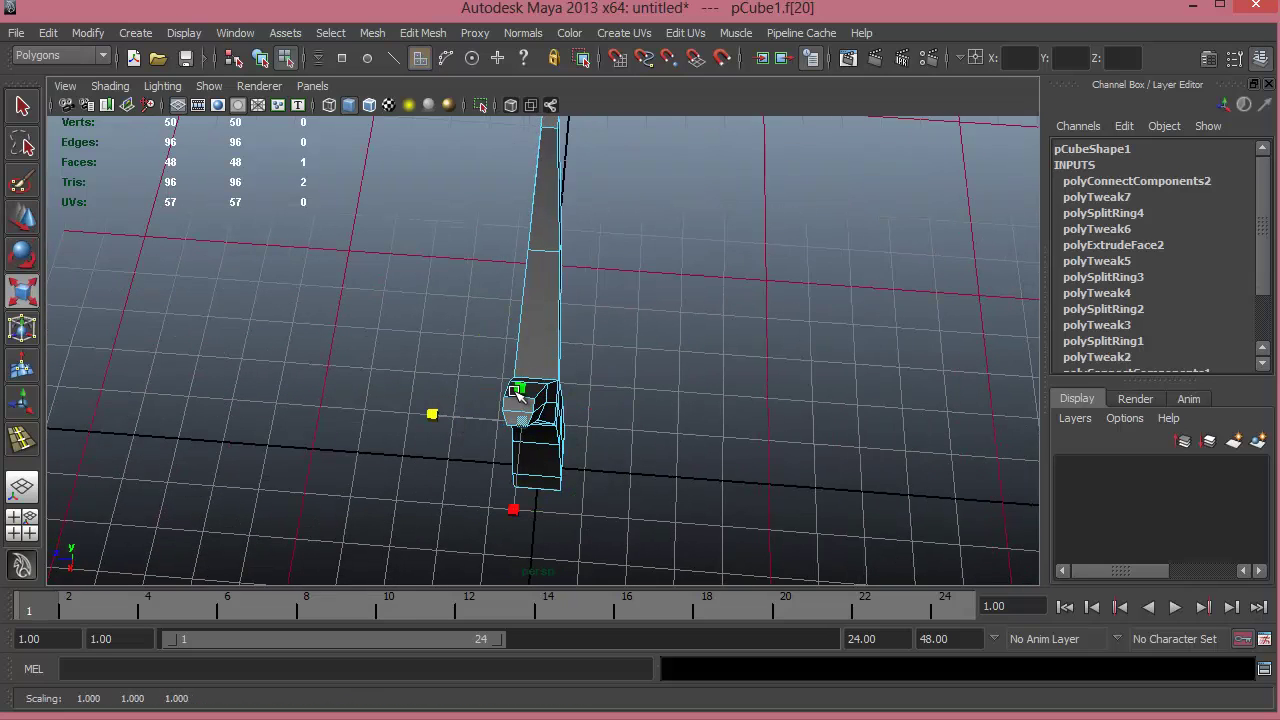
- Select the three stacked faces running down the trunk's side from the fork and narrow them along Z to about 0.65
alt+drag(541, 399, 555, 291)
alt+middle_drag(555, 291, 556, 200)
shift+click(554, 322)
alt+drag(638, 313, 503, 303)
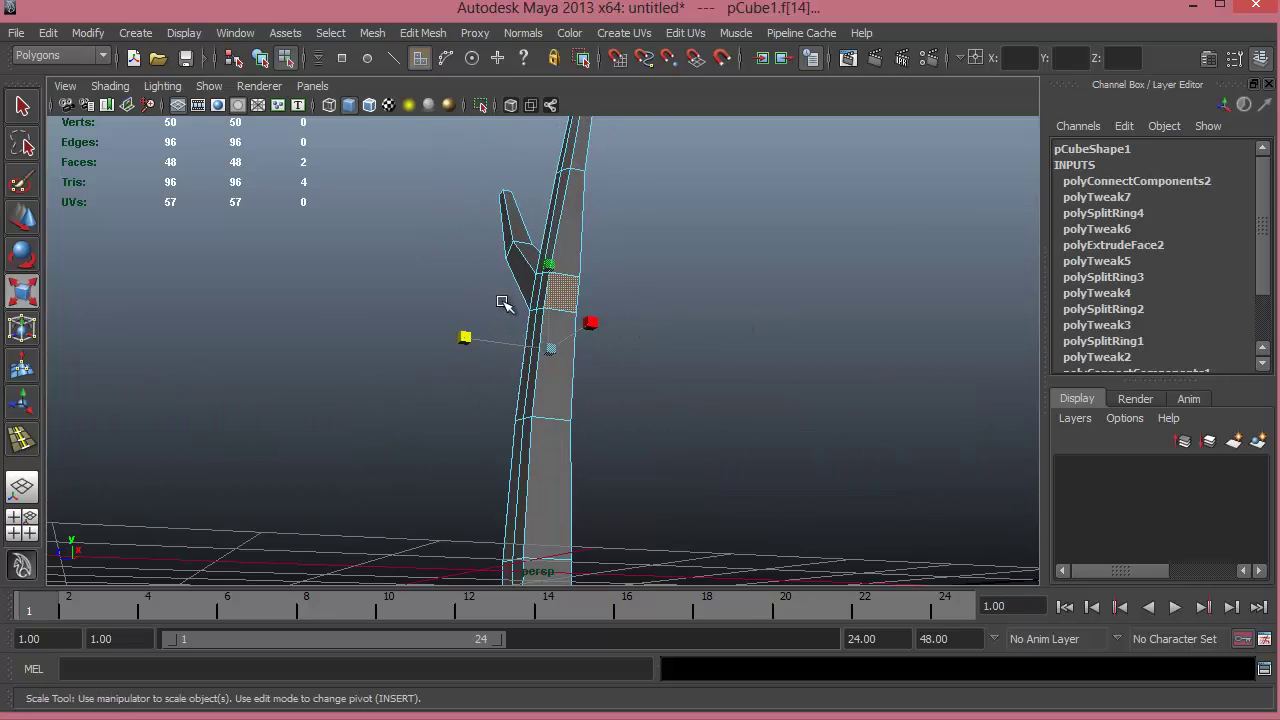
click(557, 296)
shift+click(557, 360)
shift+click(557, 443)
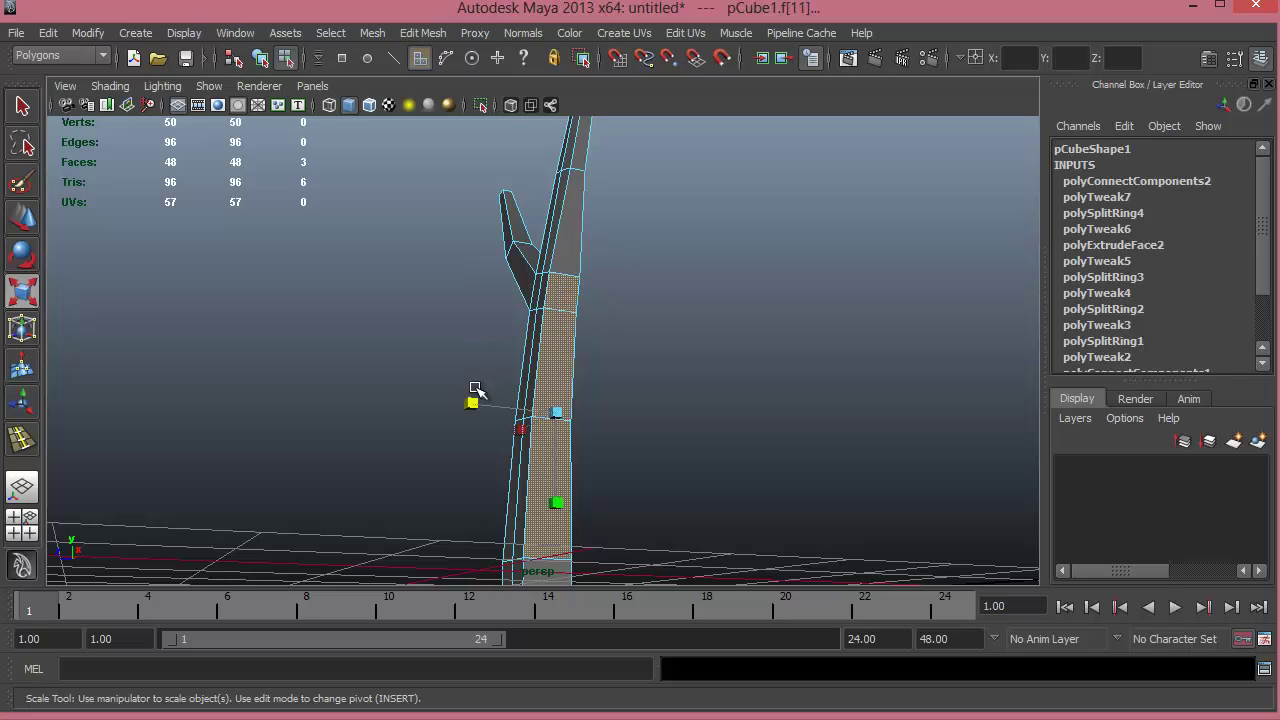
drag(473, 404, 481, 410)
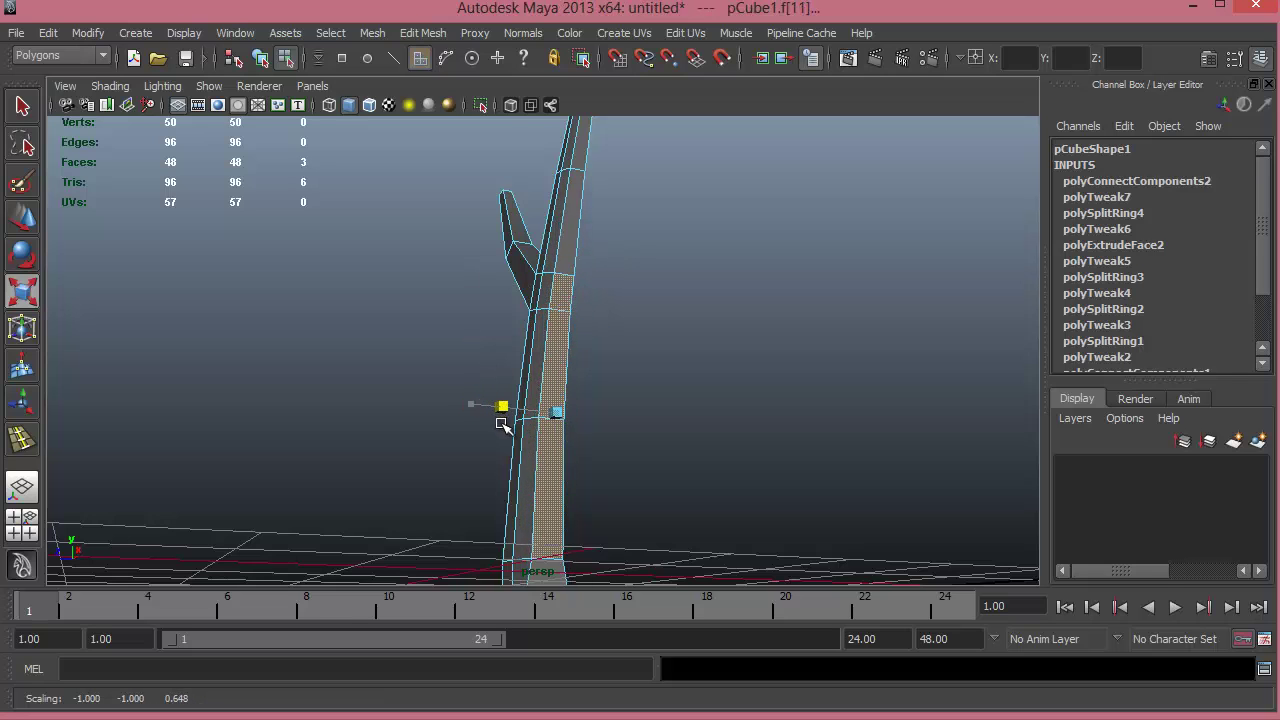
- Select the trunk's bottom edge below the narrowed faces and scale it narrower along Z in line with them
alt+drag(622, 408, 612, 325)
alt+middle_drag(612, 325, 598, 172)
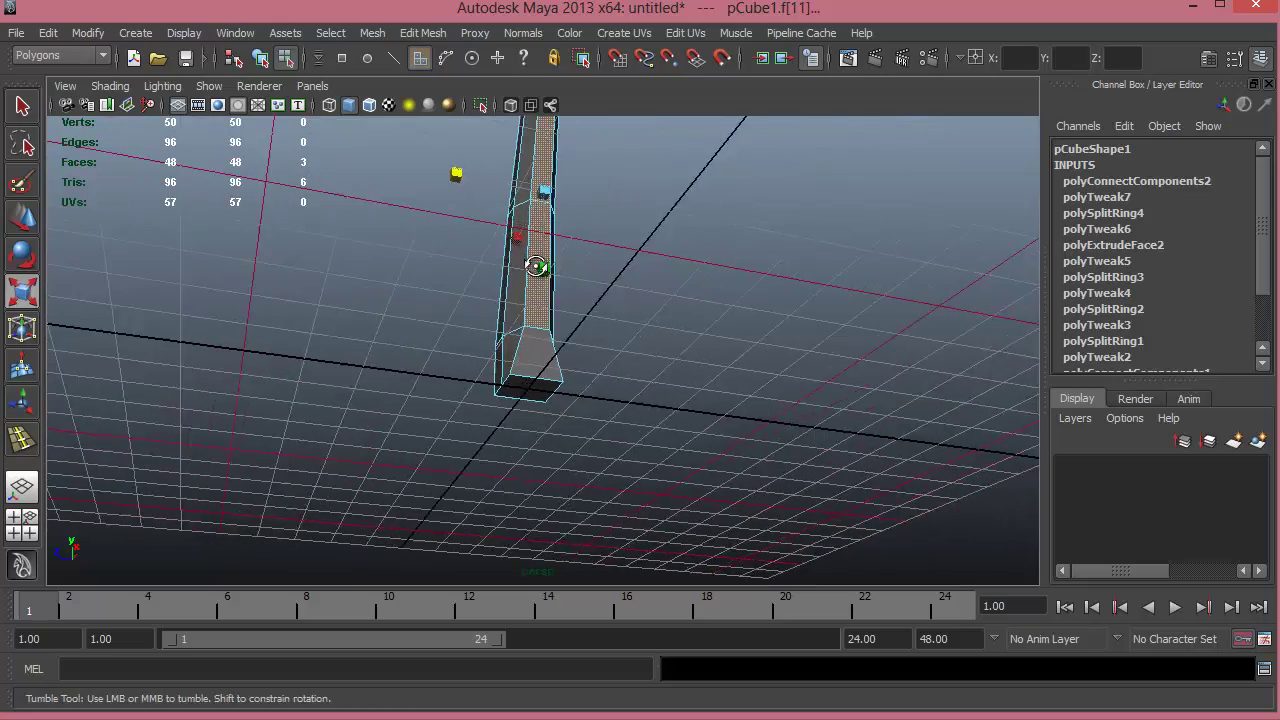
alt+drag(534, 263, 590, 290)
scroll(595, 376, up, 2)
alt+middle_drag(595, 376, 573, 318)
alt+drag(573, 318, 605, 300)
alt+right_drag(620, 306, 835, 303)
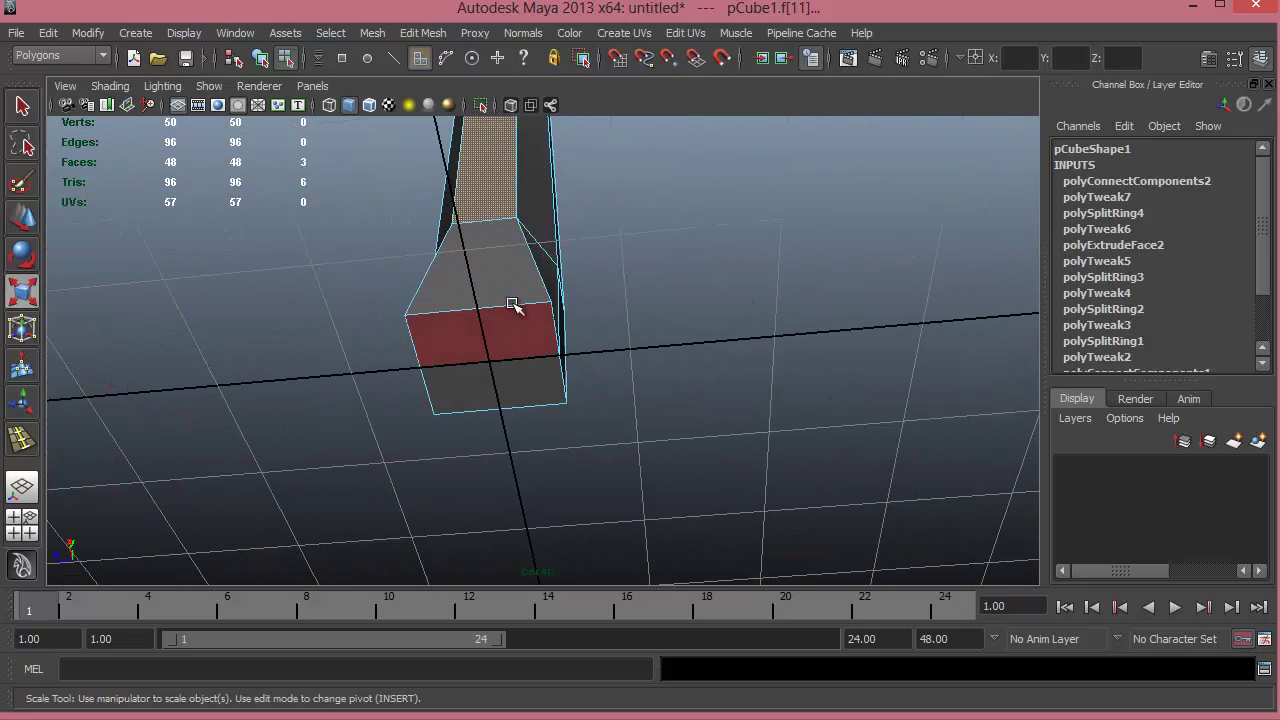
click(503, 307)
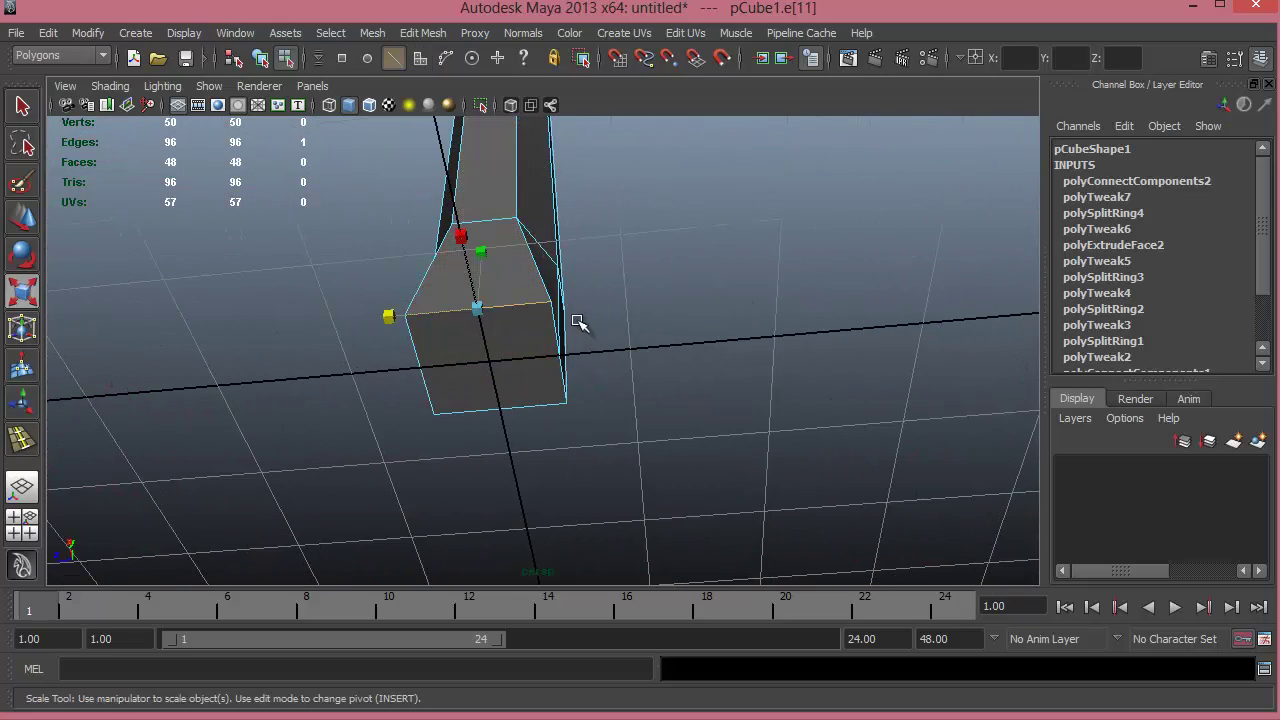
drag(385, 314, 418, 325)
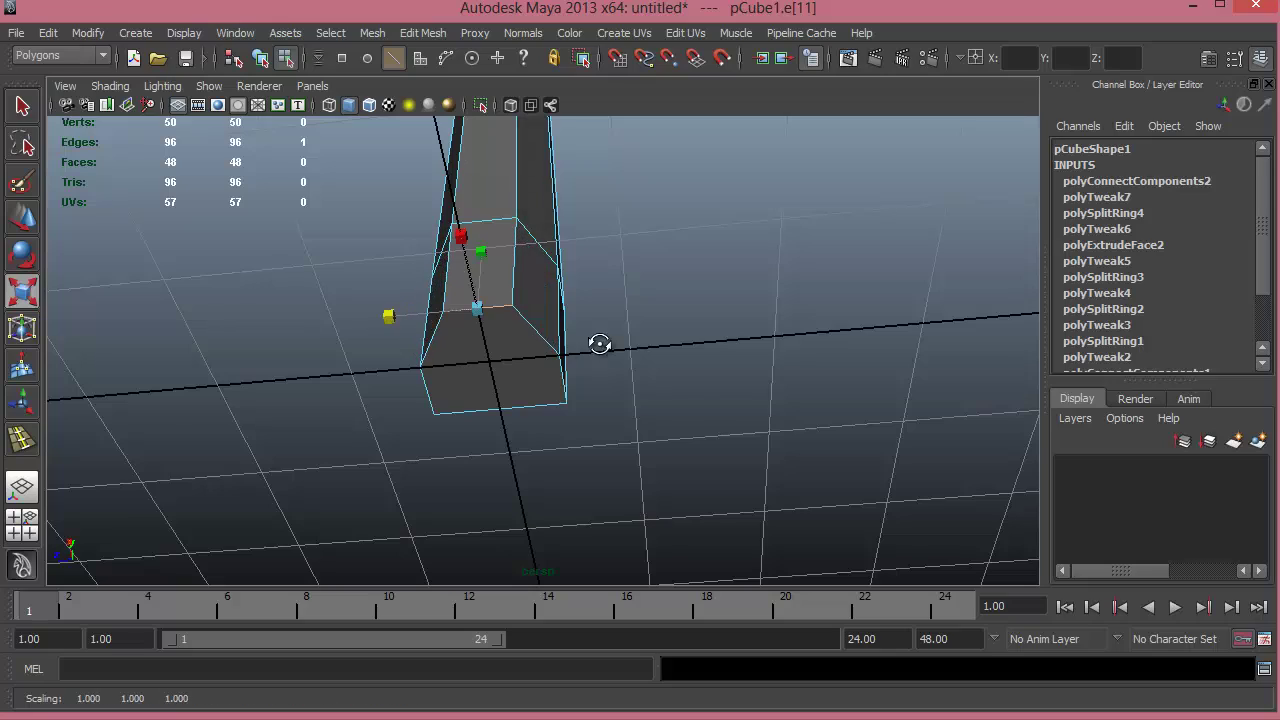
- Select the three stacked faces on the opposite side of the trunk and narrow them along Z
alt+drag(599, 344, 860, 347)
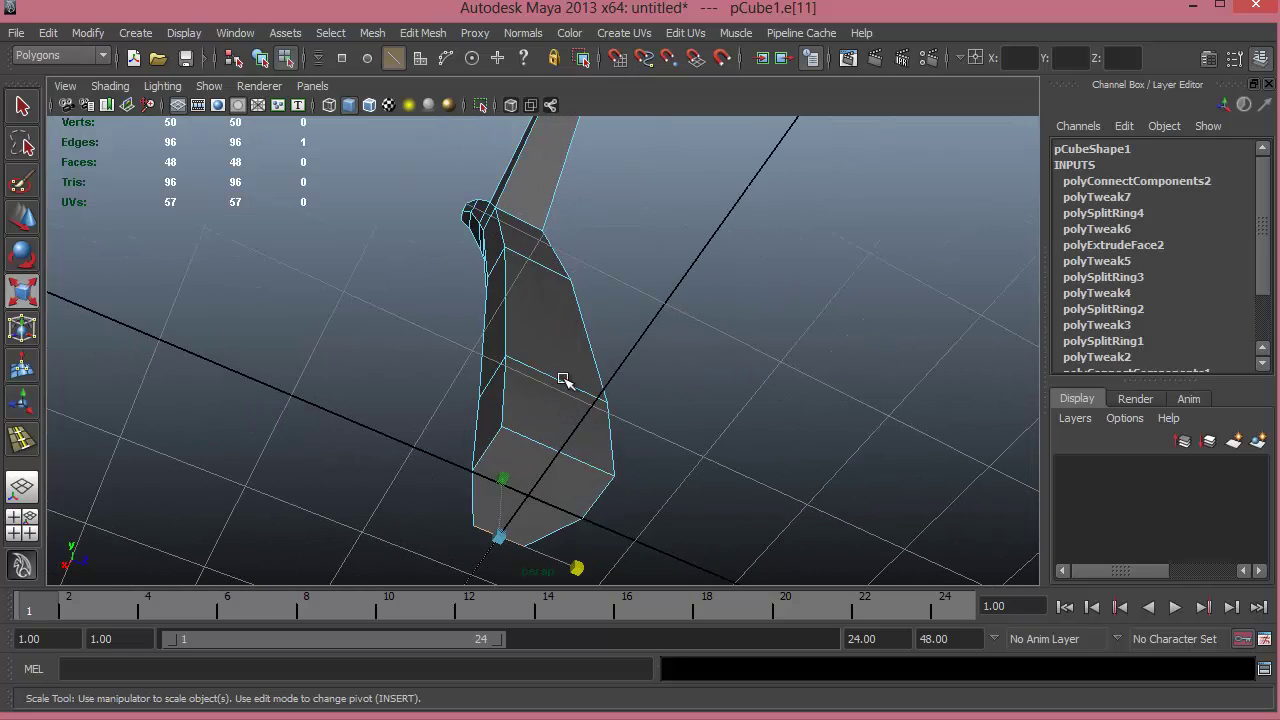
alt+drag(629, 391, 505, 527)
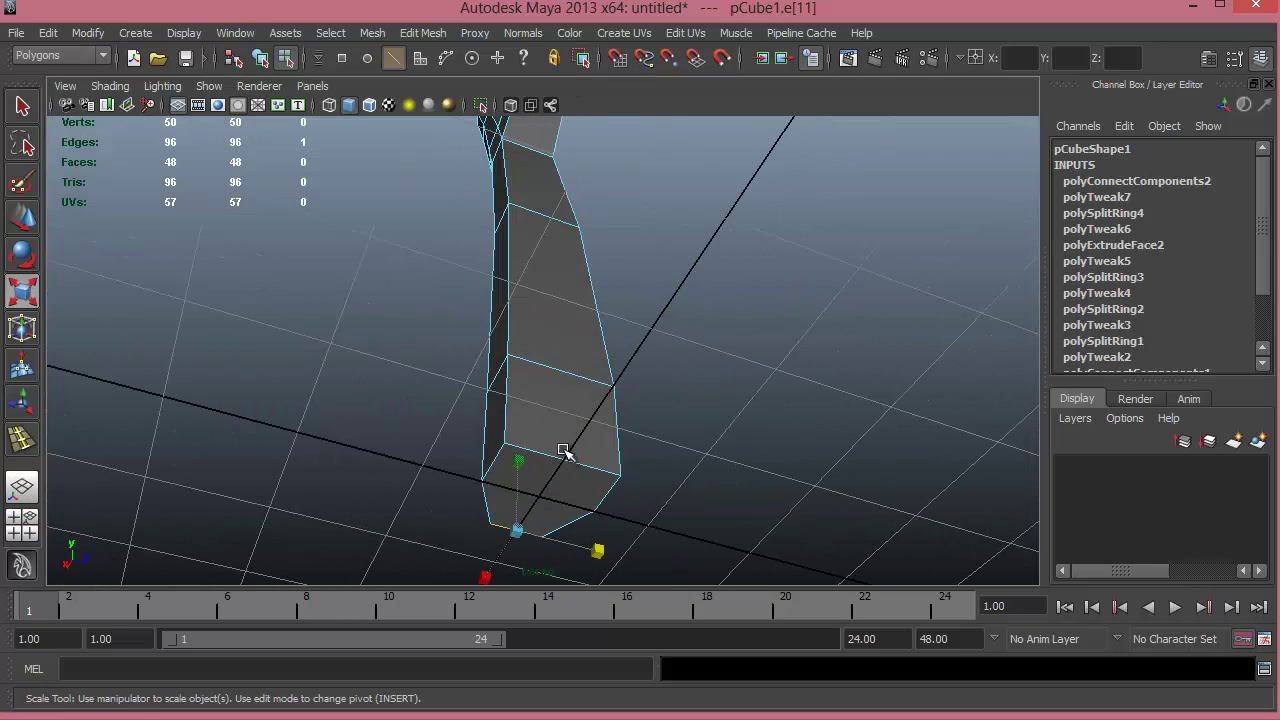
alt+drag(564, 452, 552, 258)
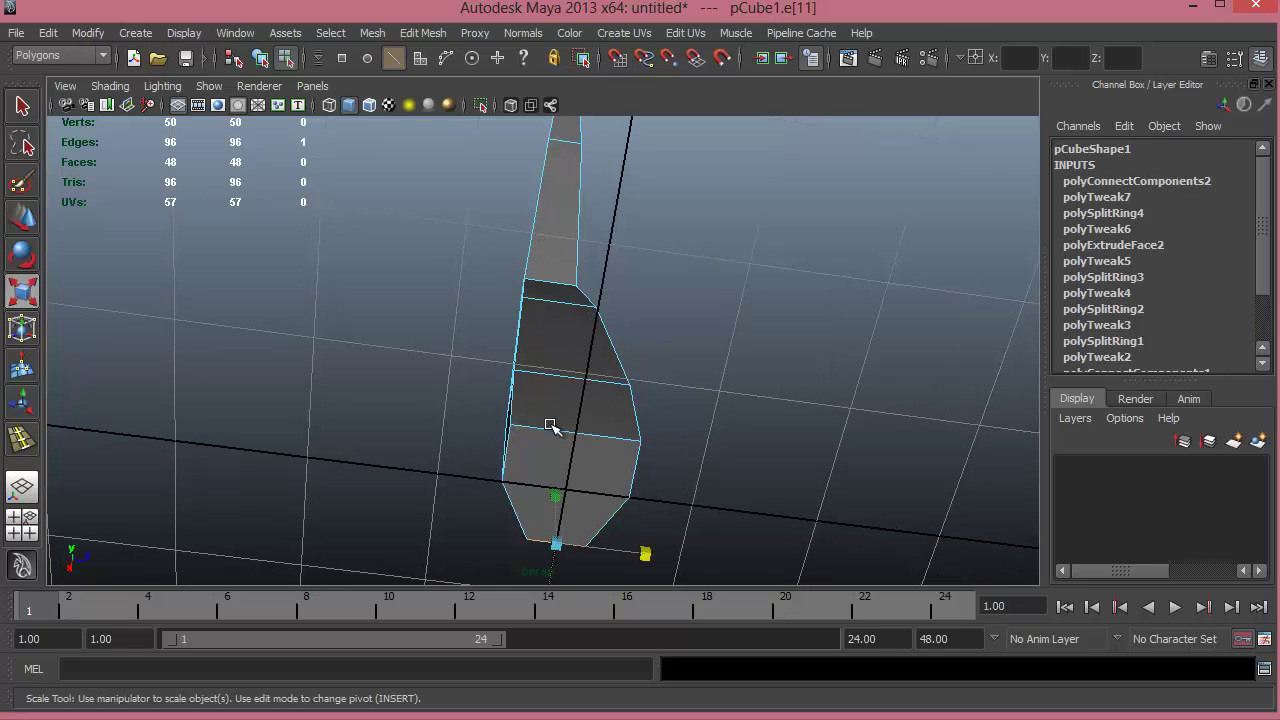
right_drag(560, 404, 548, 414)
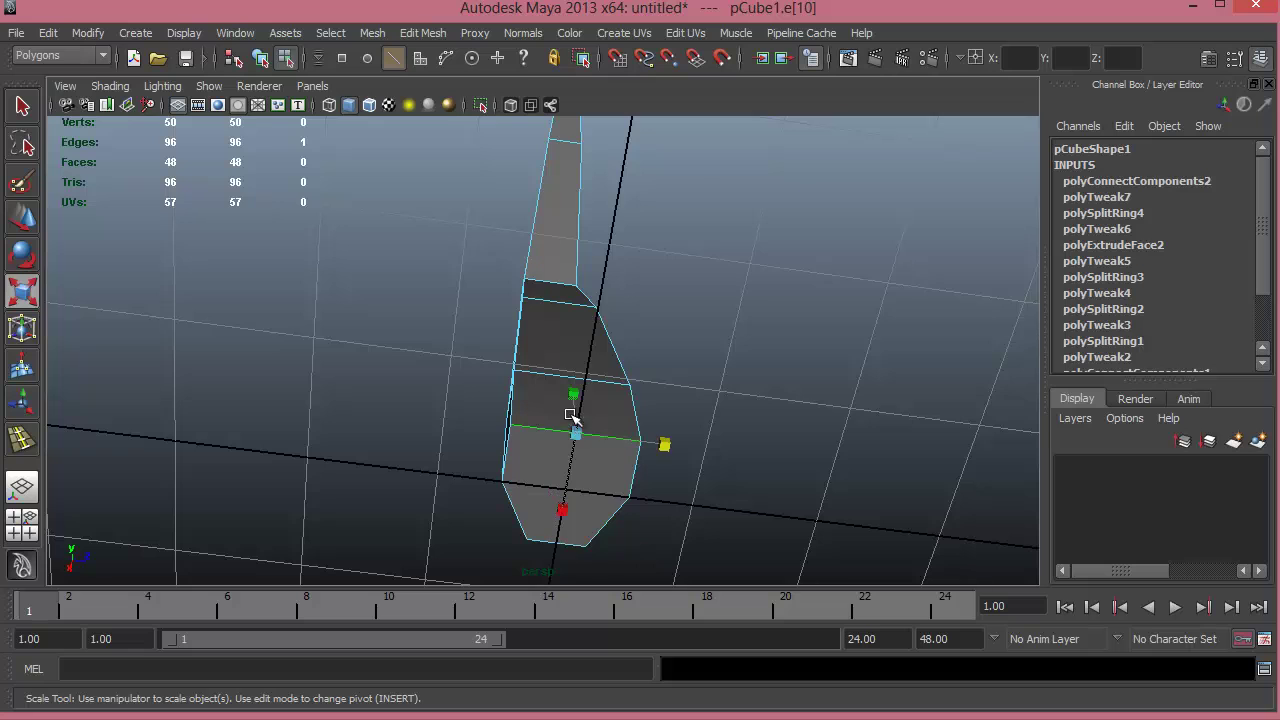
alt+drag(570, 414, 562, 430)
right_drag(570, 407, 541, 417)
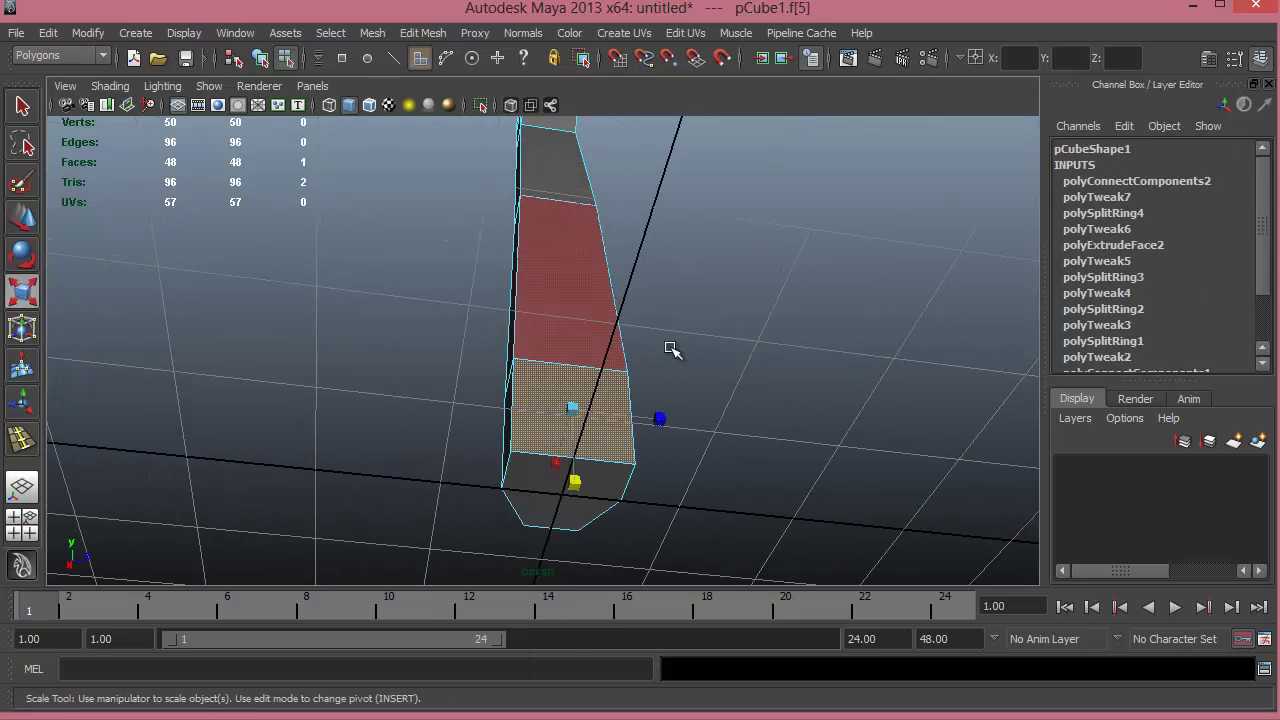
click(672, 349)
click(588, 400)
shift+click(562, 261)
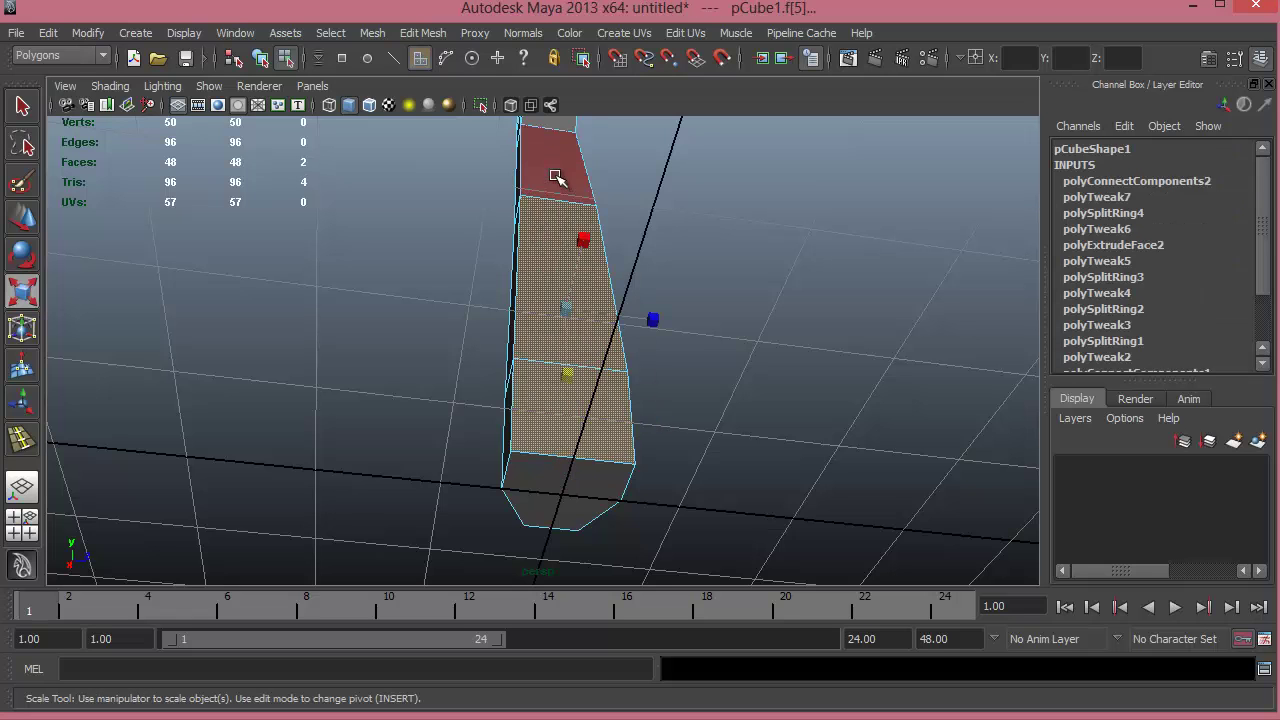
shift+click(556, 173)
drag(648, 265, 612, 270)
- Select the outer face on the side branch's tip segment and scale it narrower along Z
alt+drag(612, 270, 632, 347)
click(621, 347)
alt+drag(618, 405, 650, 440)
drag(730, 262, 715, 262)
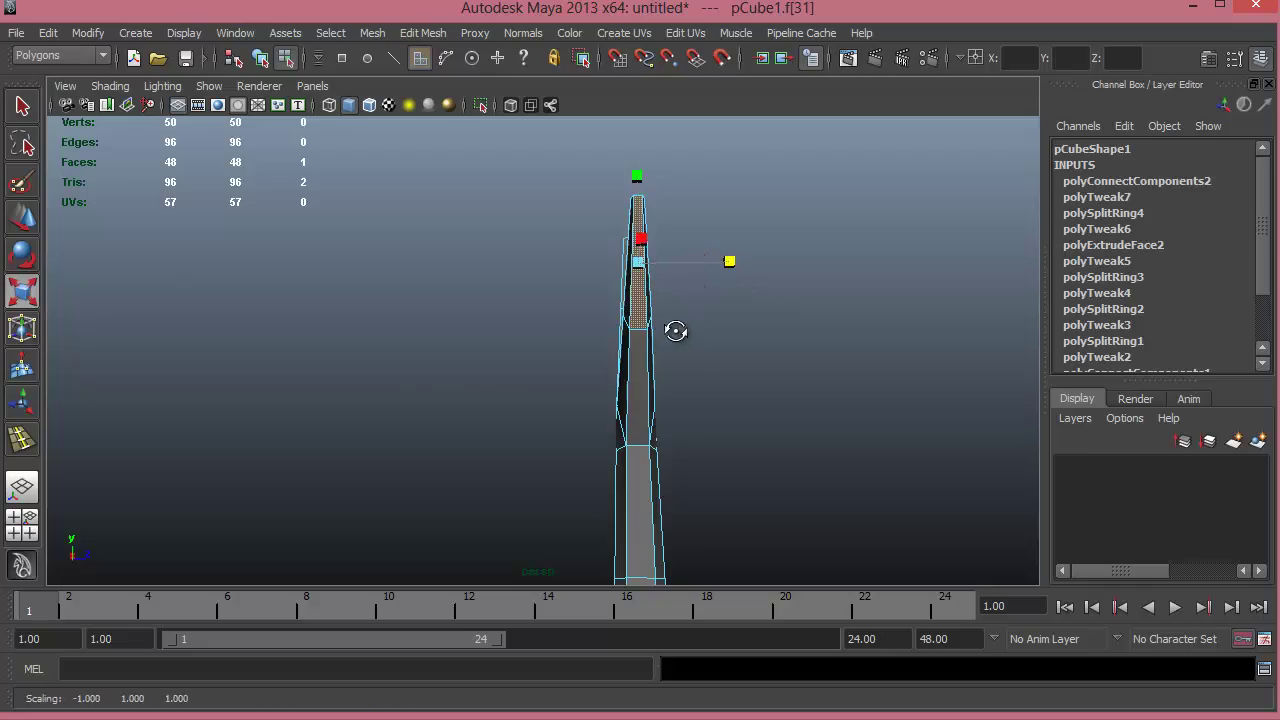
- Select the two adjoining fork-side faces along the other branch and scale them narrower along Z
alt+drag(676, 331, 729, 486)
alt+middle_drag(729, 486, 705, 367)
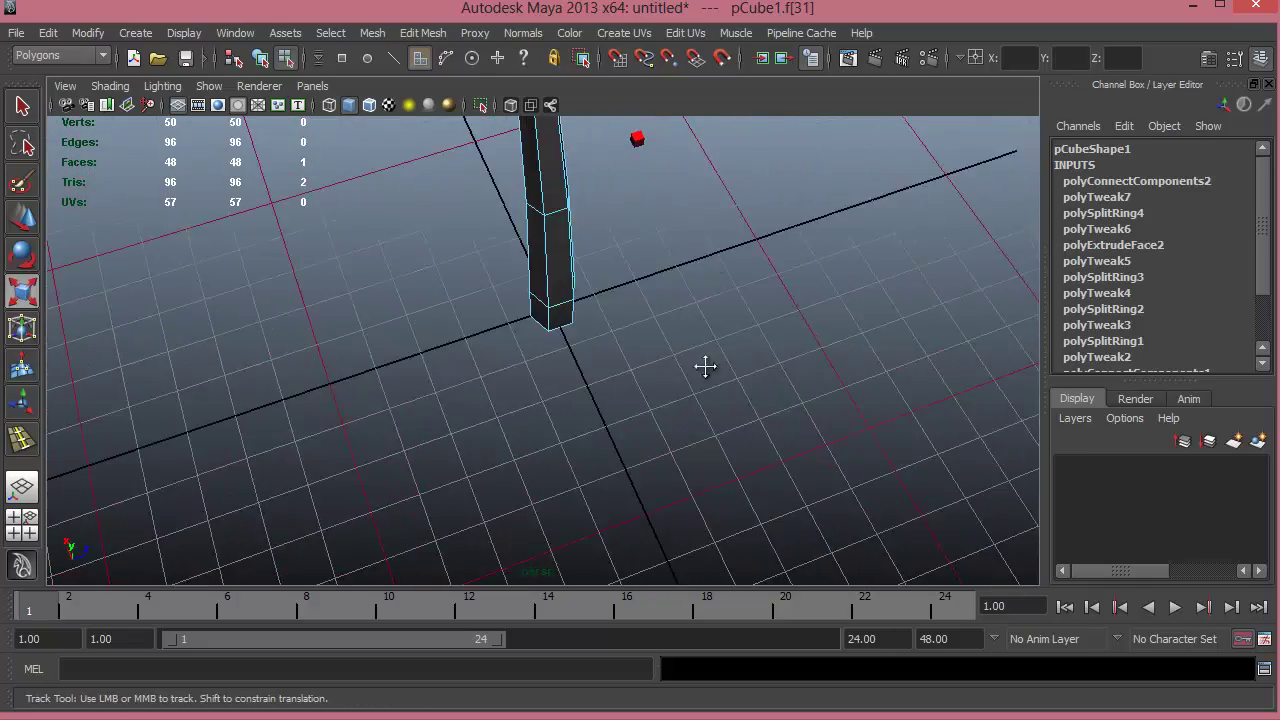
alt+drag(705, 367, 535, 547)
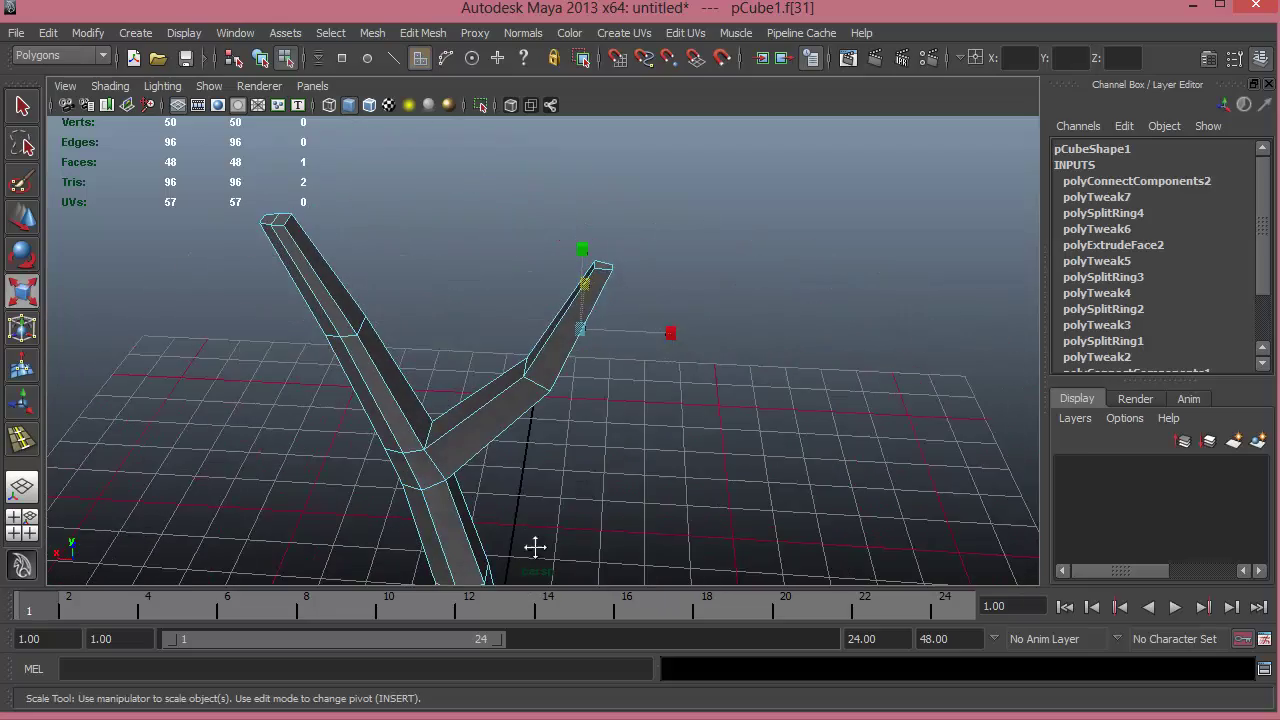
alt+middle_drag(535, 547, 606, 486)
alt+drag(606, 486, 494, 490)
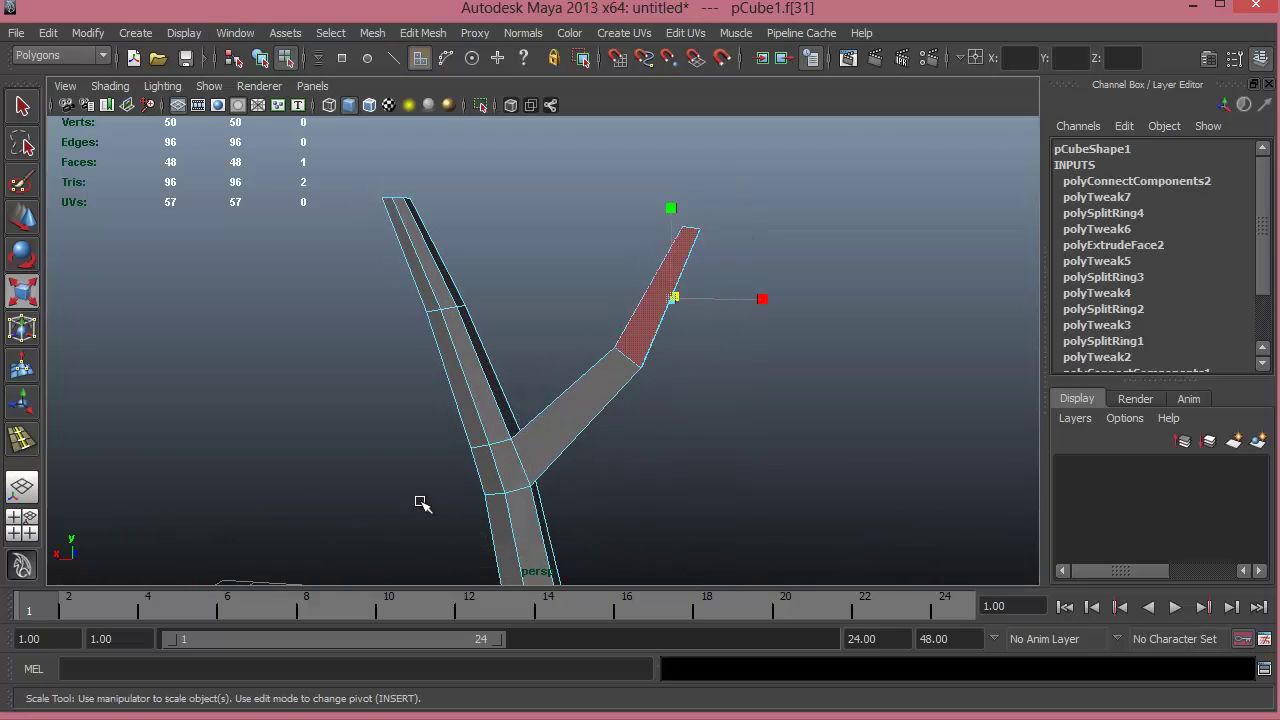
alt+drag(677, 397, 590, 436)
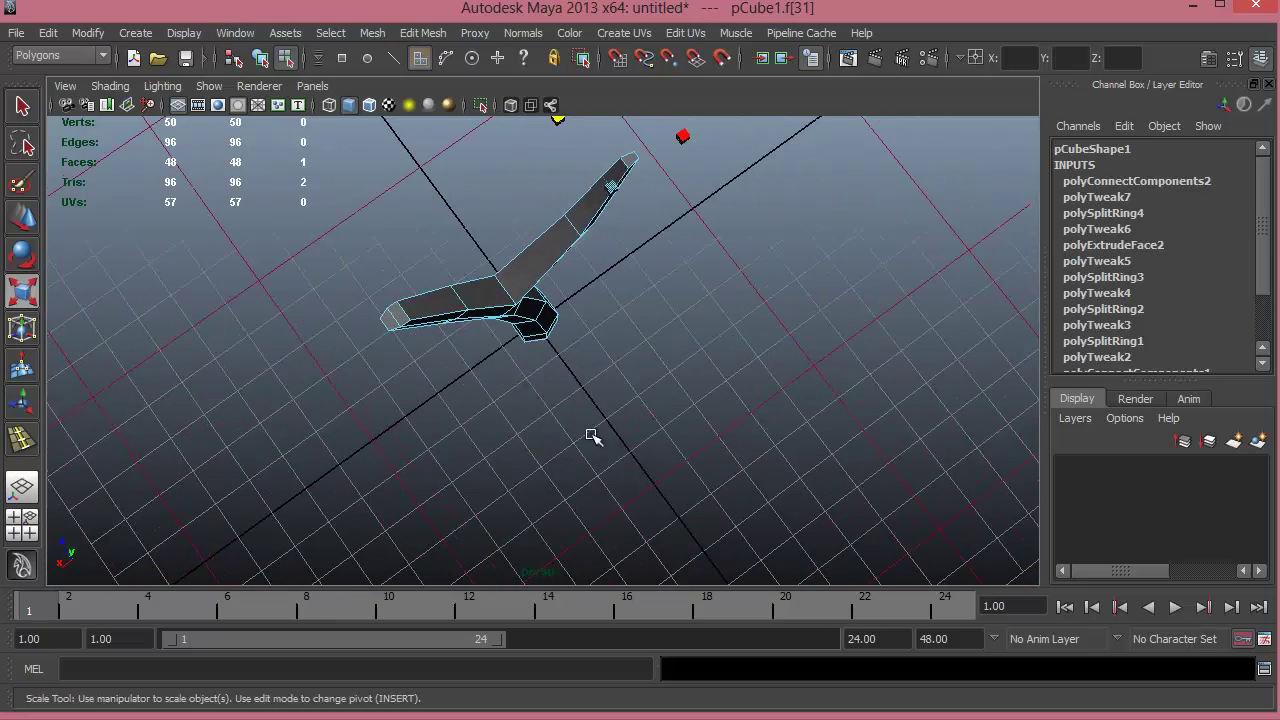
click(483, 288)
shift+click(429, 302)
drag(406, 228, 530, 377)
- Preview the whole tree mesh with smoothing in object mode and return it to the unsmoothed display
right_drag(530, 377, 530, 487)
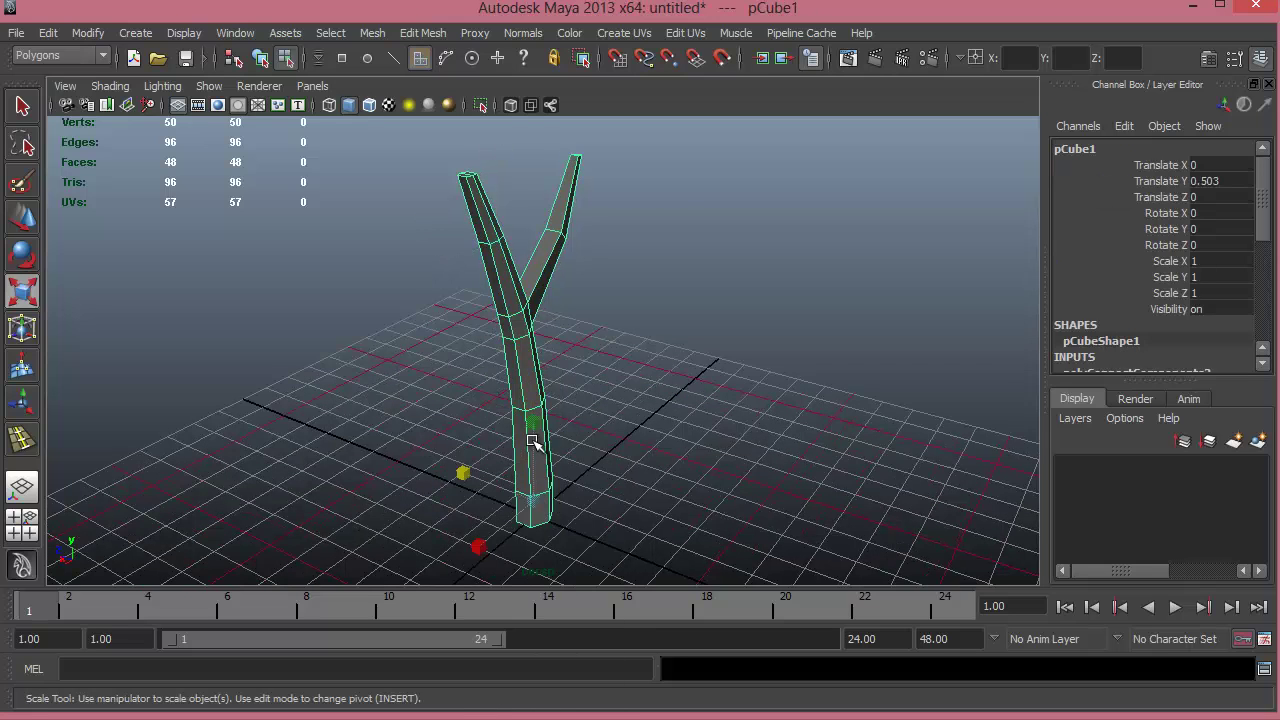
key(5)
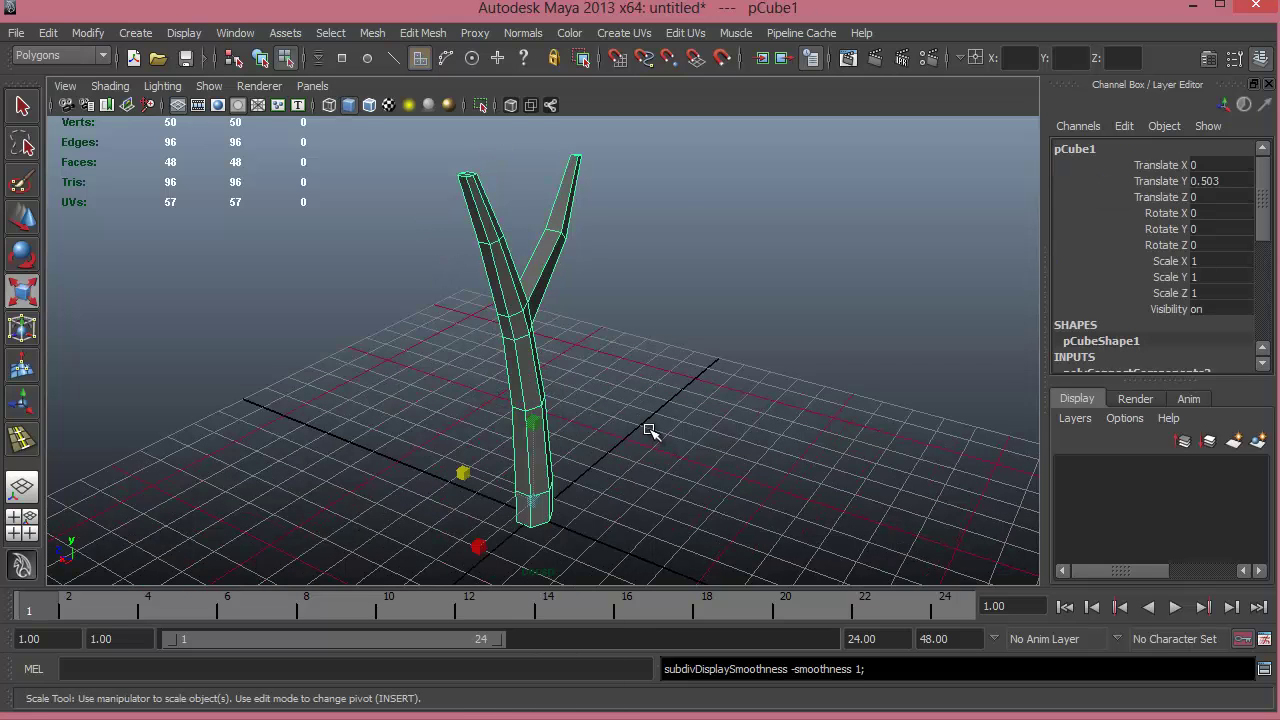
alt+drag(635, 430, 600, 431)
key(3)
click(514, 437)
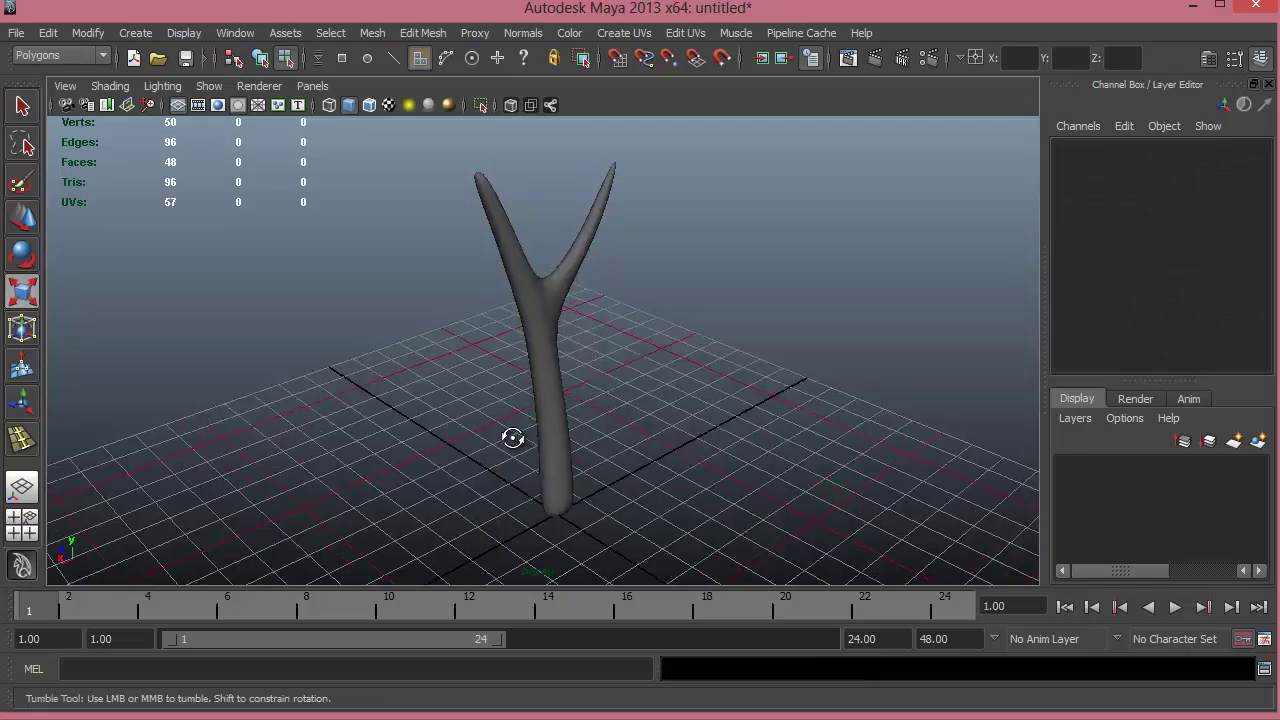
alt+drag(514, 437, 569, 357)
click(569, 360)
key(1)
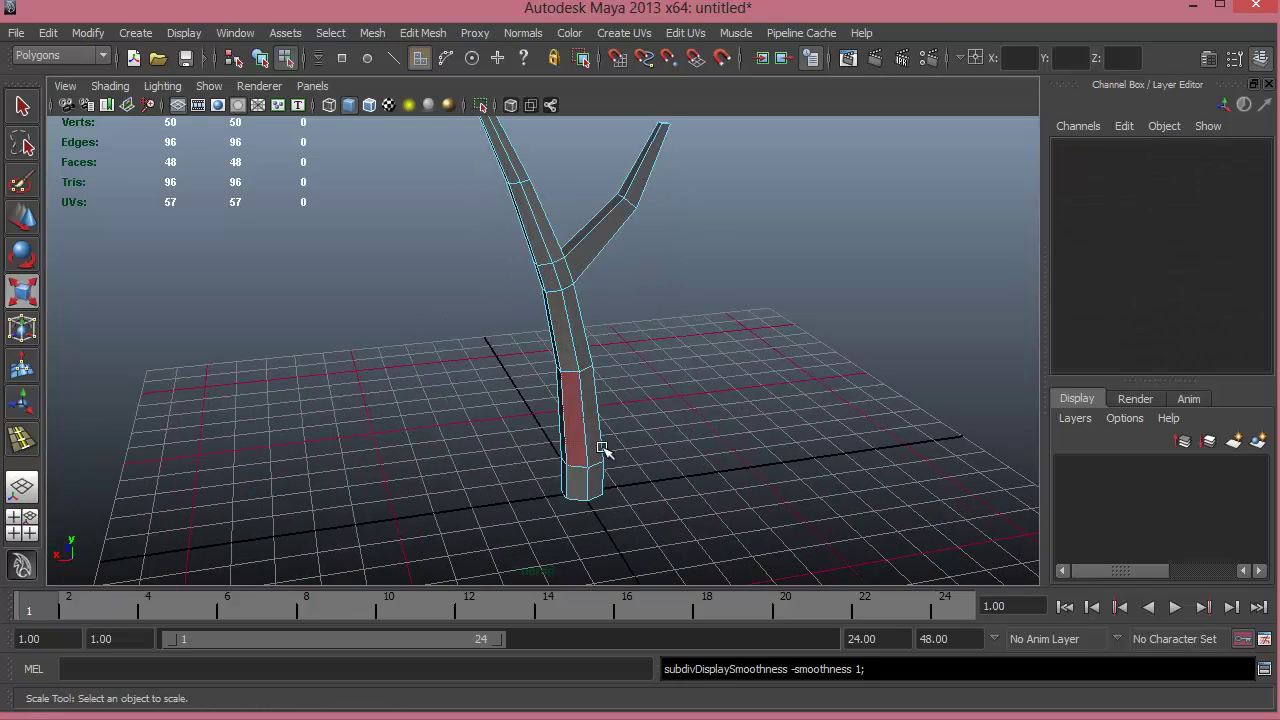
- Examine the unsmoothed trunk from several sides, from the fork down to the base
alt+drag(577, 457, 657, 320)
alt+middle_drag(640, 378, 629, 431)
alt+drag(629, 431, 606, 417)
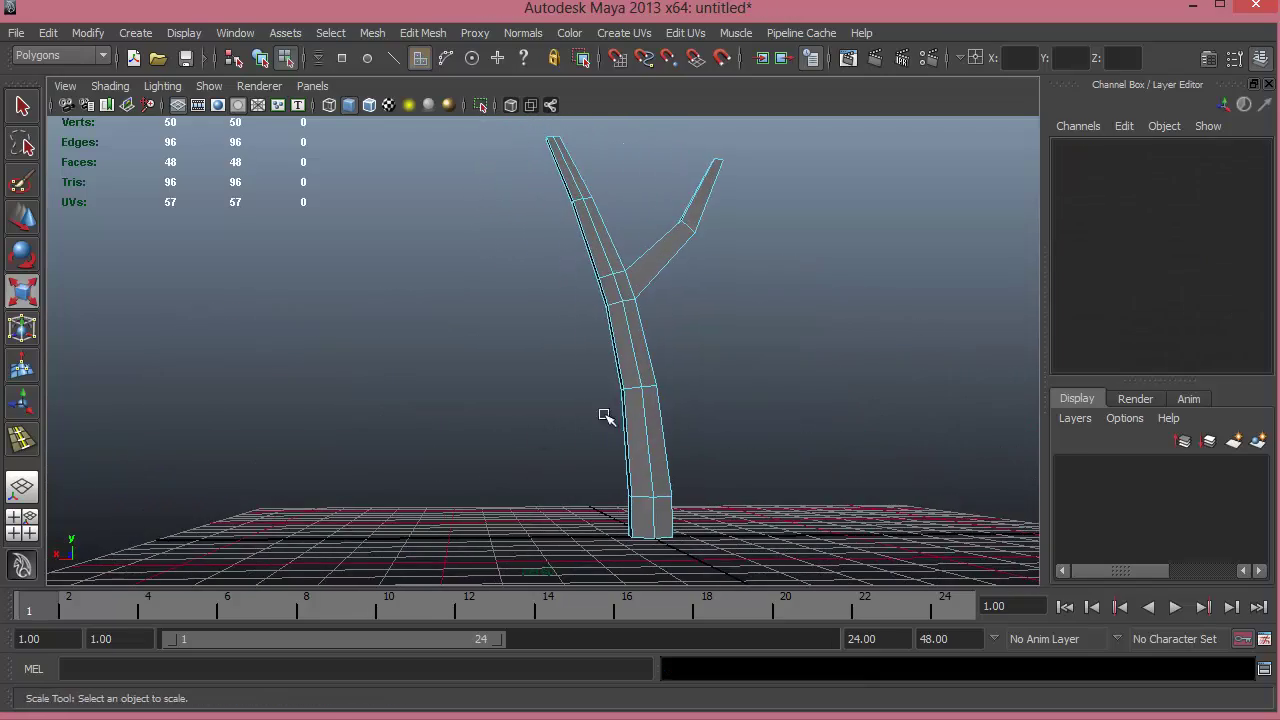
alt+middle_drag(570, 429, 567, 430)
alt+drag(567, 430, 617, 480)
alt+middle_drag(617, 480, 614, 420)
alt+drag(614, 420, 660, 440)
alt+middle_drag(660, 440, 709, 371)
alt+drag(709, 371, 343, 397)
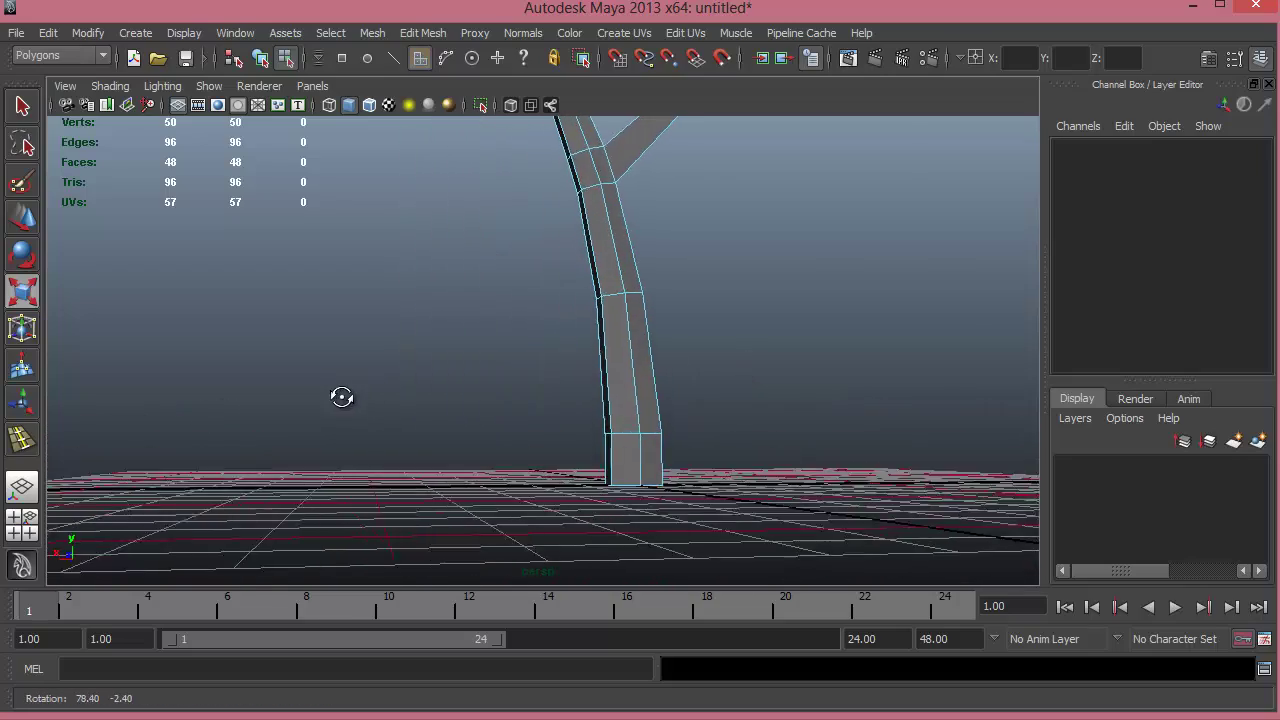
alt+right_drag(343, 397, 725, 436)
alt+middle_drag(508, 424, 340, 418)
alt+middle_drag(566, 447, 523, 446)
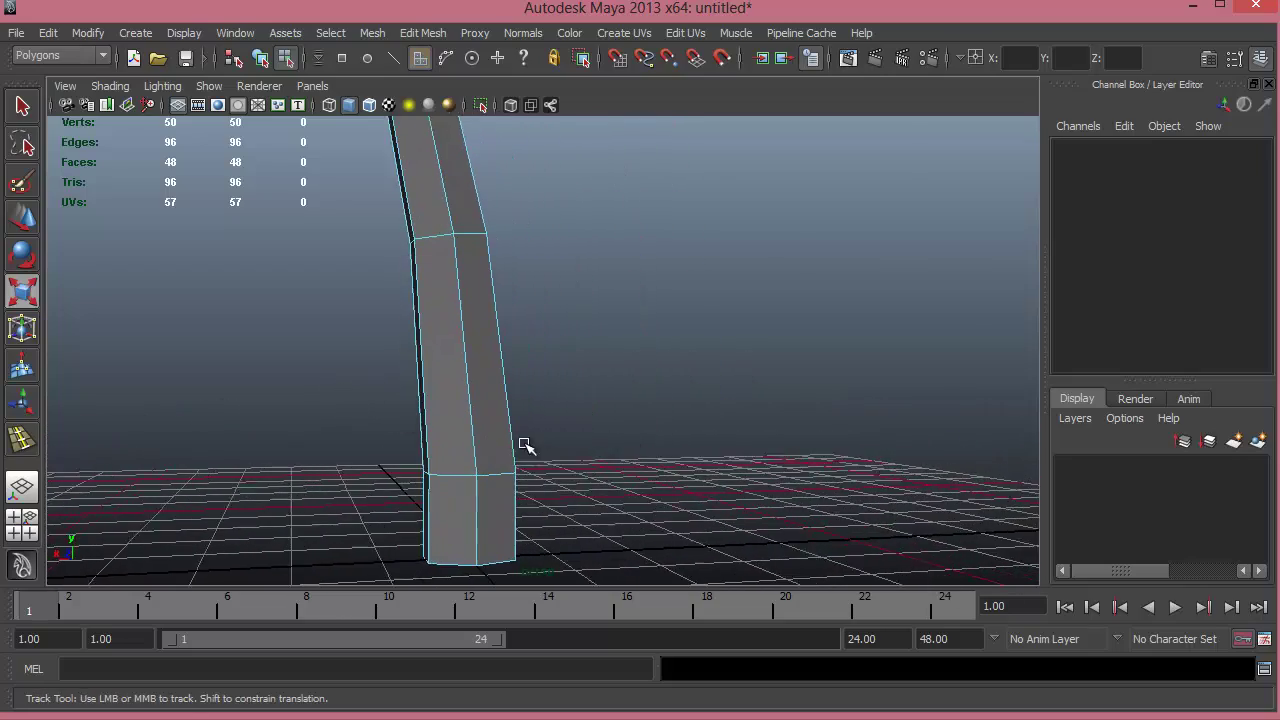
mouse_move(490, 445)
alt+mouse_down()
mouse_move(395, 461)
mouse_move(470, 440)
alt+mouse_up()
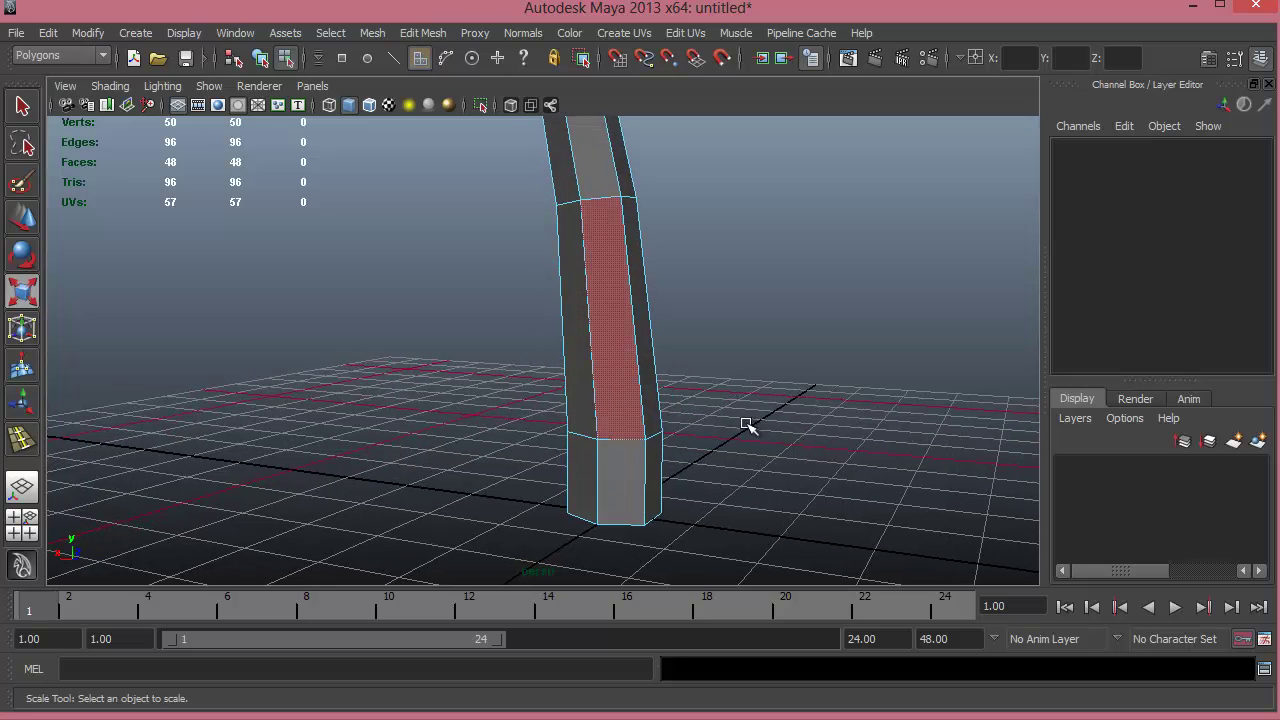
- Insert a horizontal edge loop around the lower trunk, in the long segment above the base segment
alt+drag(745, 425, 545, 395)
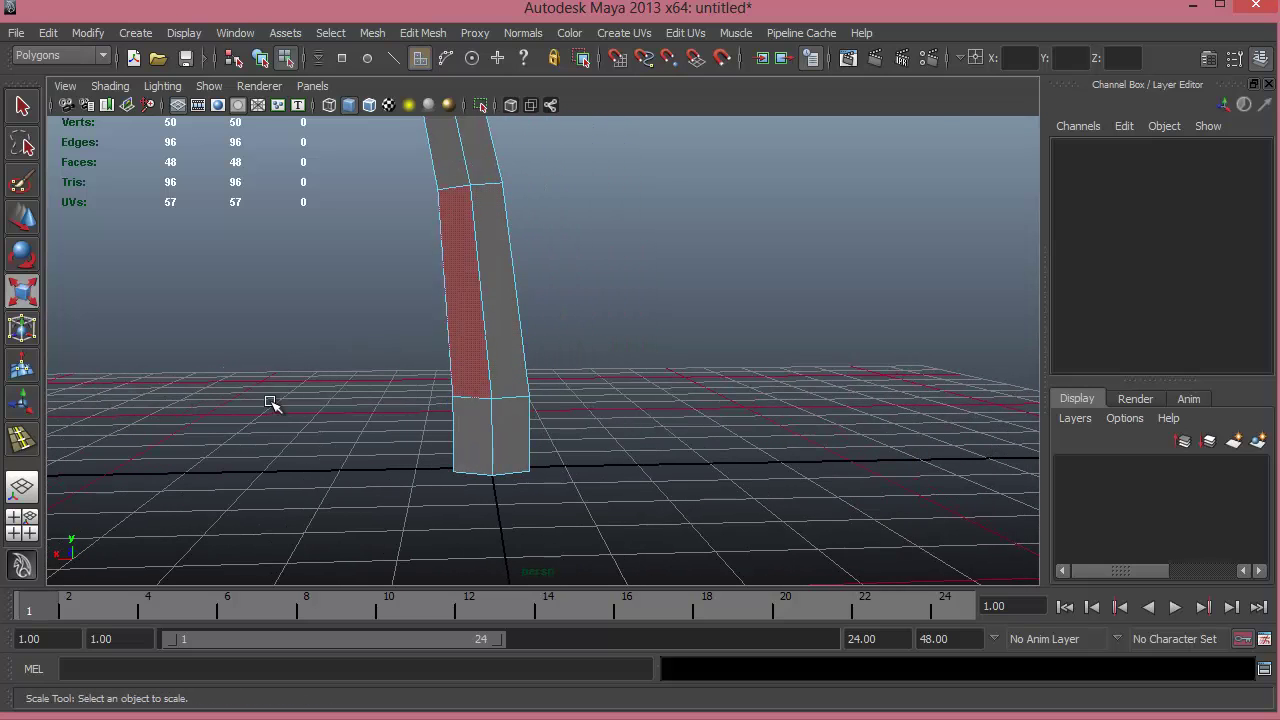
click(22, 438)
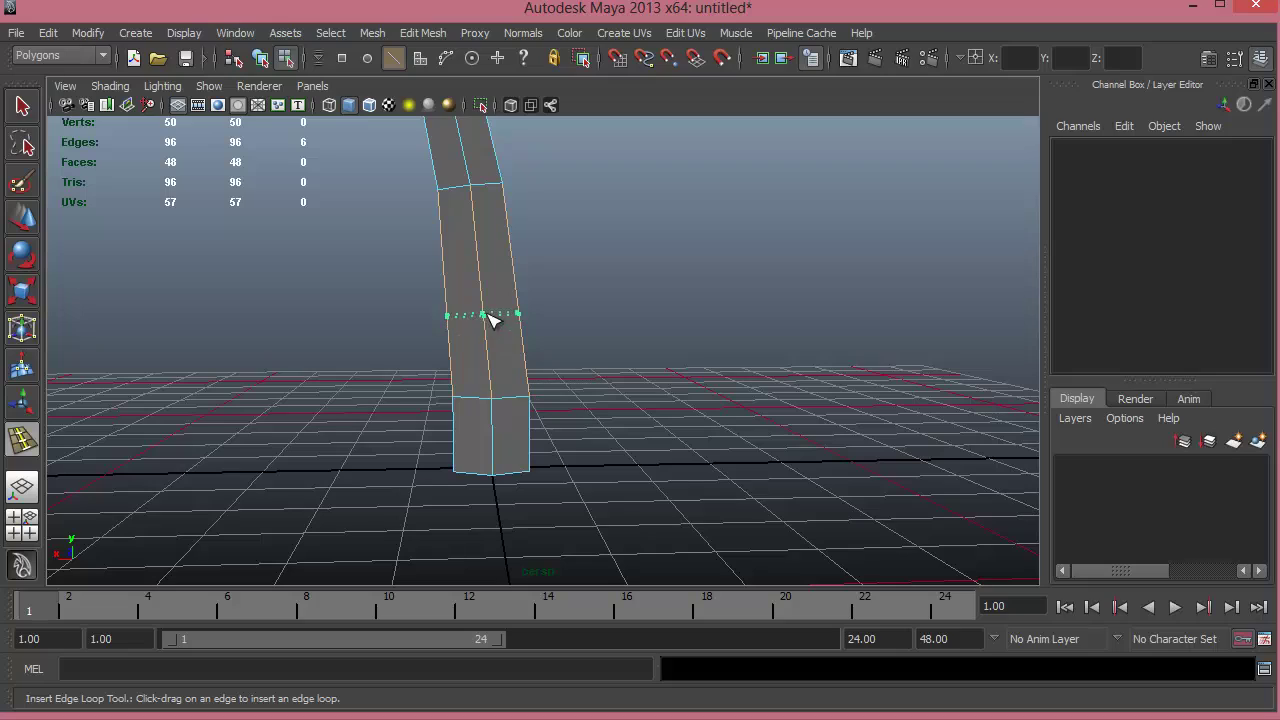
drag(490, 318, 566, 345)
- Raise one vertex of the new edge loop and lower the vertex directly beneath it on the next loop
right_drag(505, 340, 560, 286)
key(w)
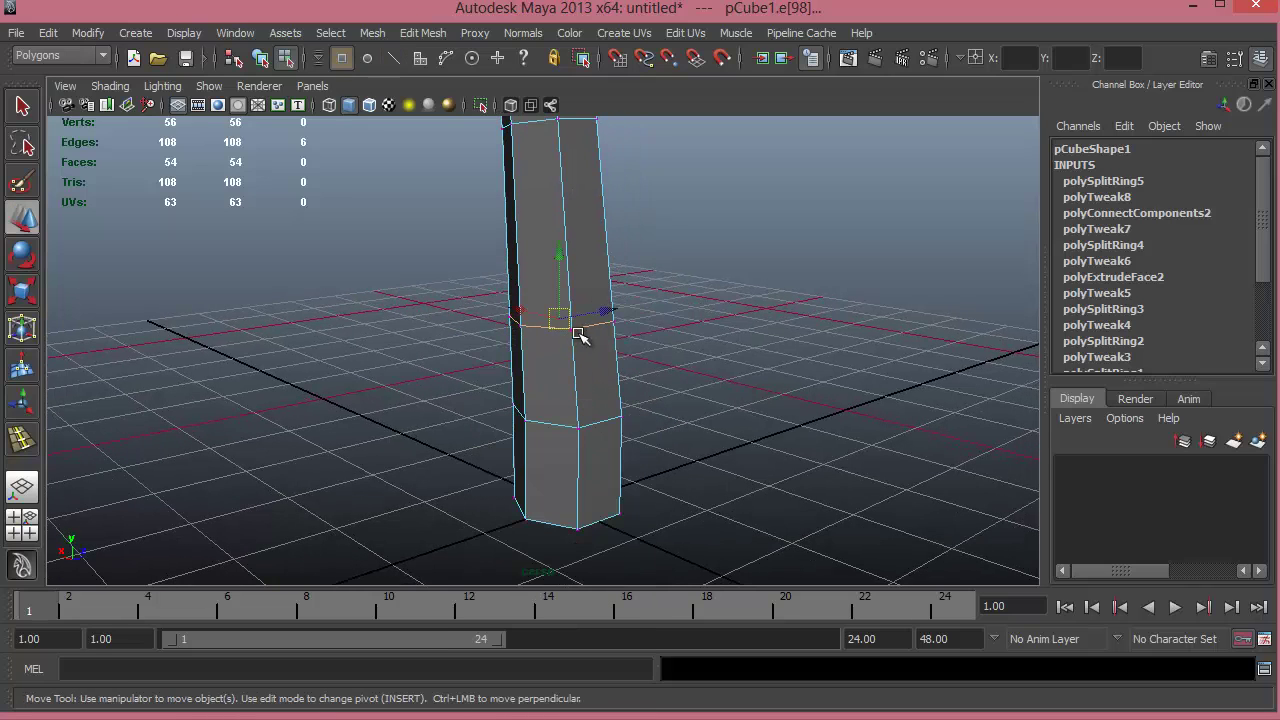
click(745, 331)
click(570, 330)
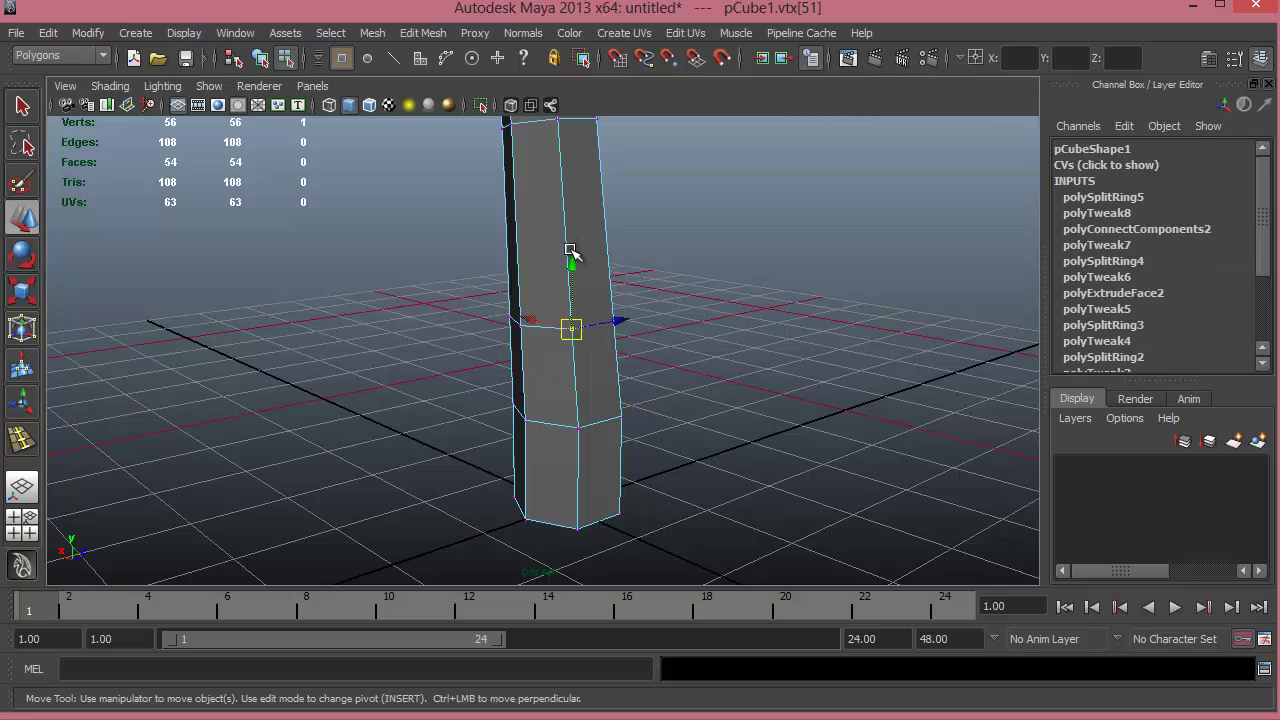
drag(571, 271, 571, 236)
alt+drag(598, 418, 437, 455)
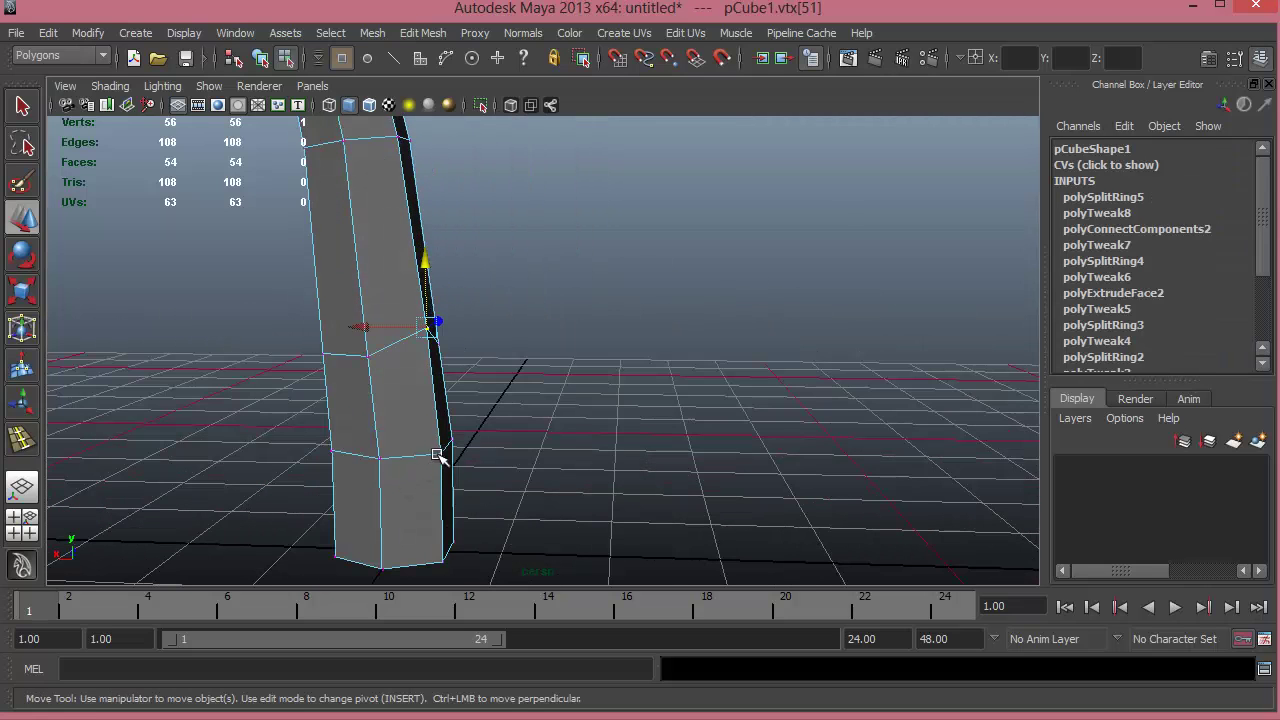
click(440, 453)
drag(438, 393, 438, 416)
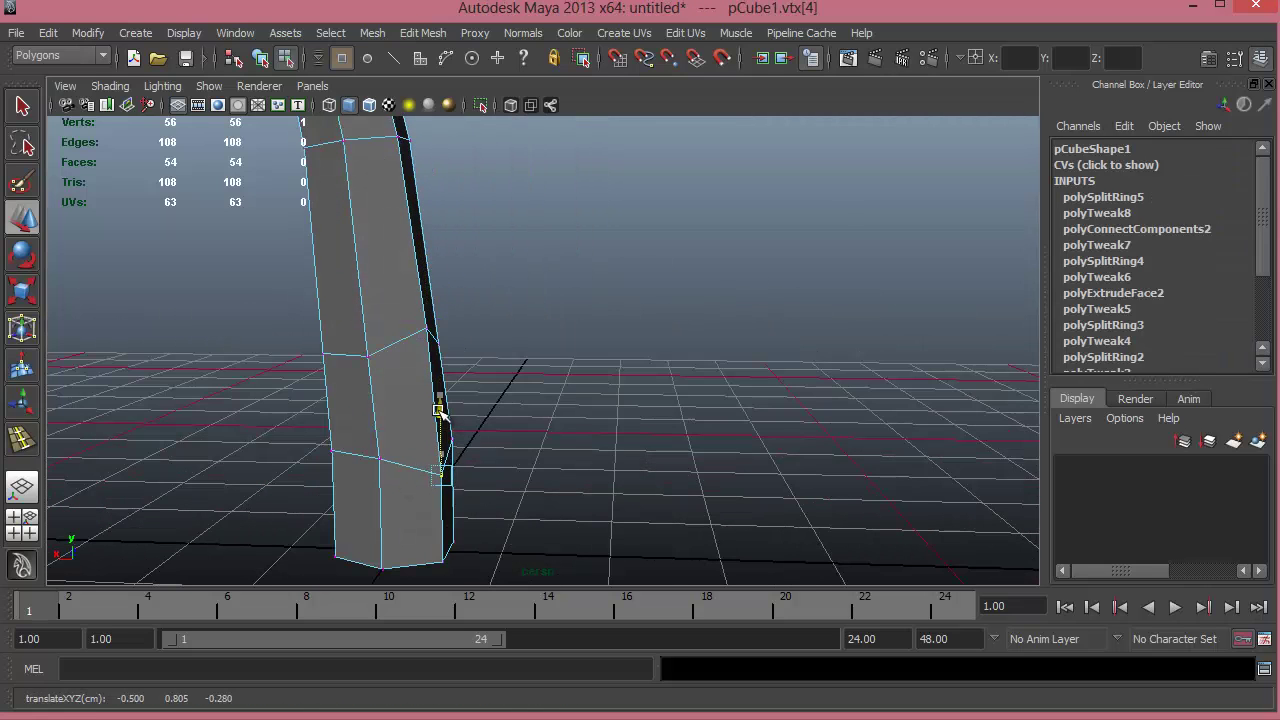
mouse_move(418, 472)
alt+mouse_down()
mouse_move(529, 460)
mouse_move(400, 457)
alt+mouse_up()
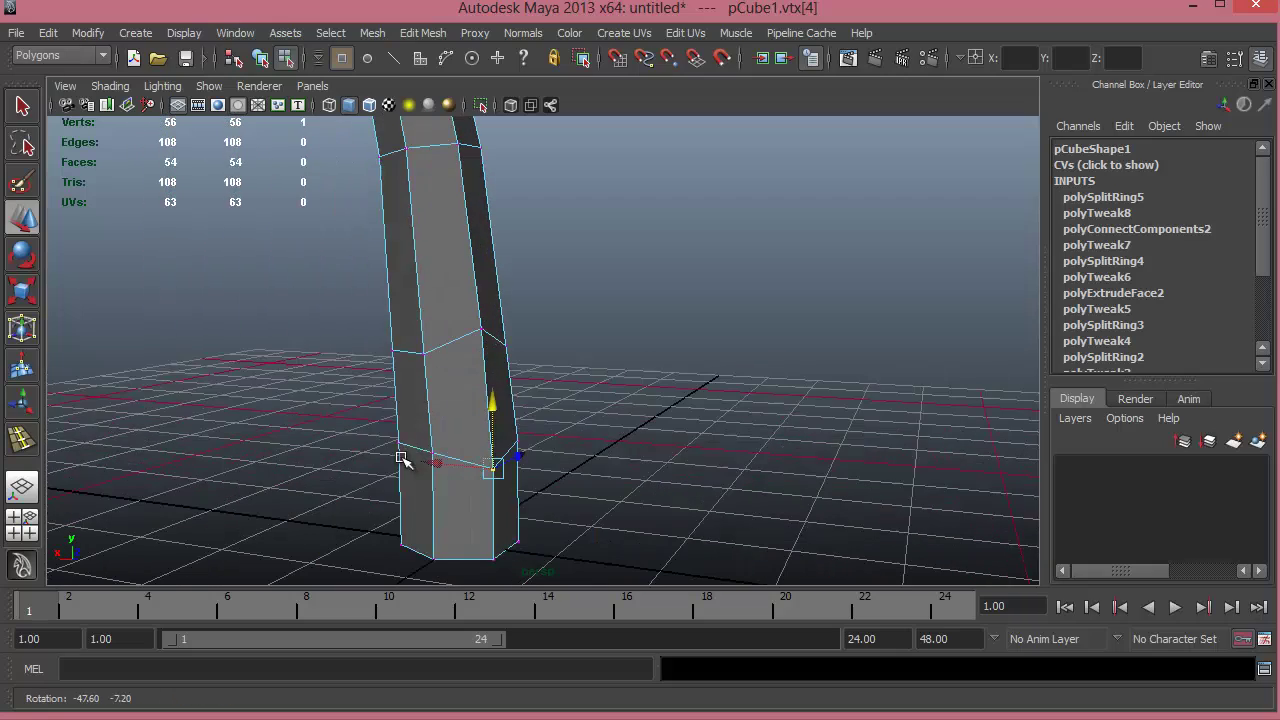
- Select the two adjacent trunk faces that share the edge between the raised and lowered vertices
right_drag(465, 386, 460, 405)
click(460, 400)
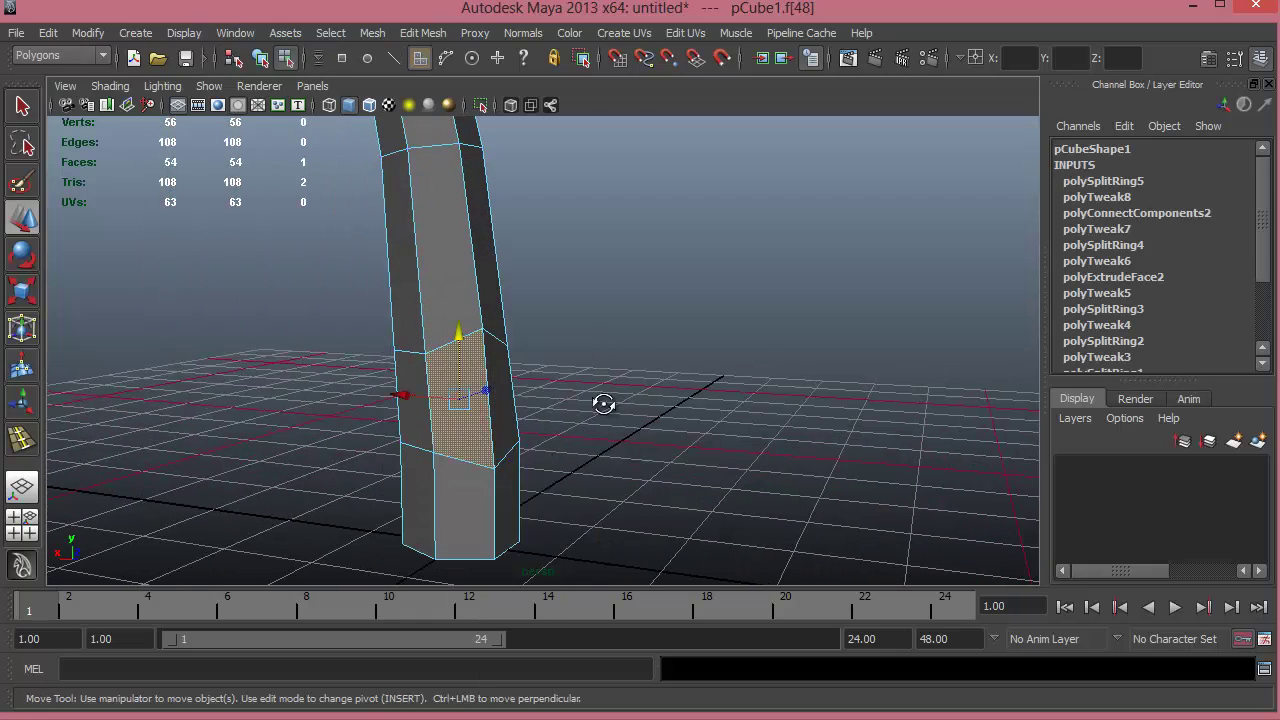
alt+drag(600, 400, 706, 400)
shift+click(604, 395)
- Try to extrude the two selected trunk faces outward and undo the extrusion
shift+right_drag(594, 376, 594, 421)
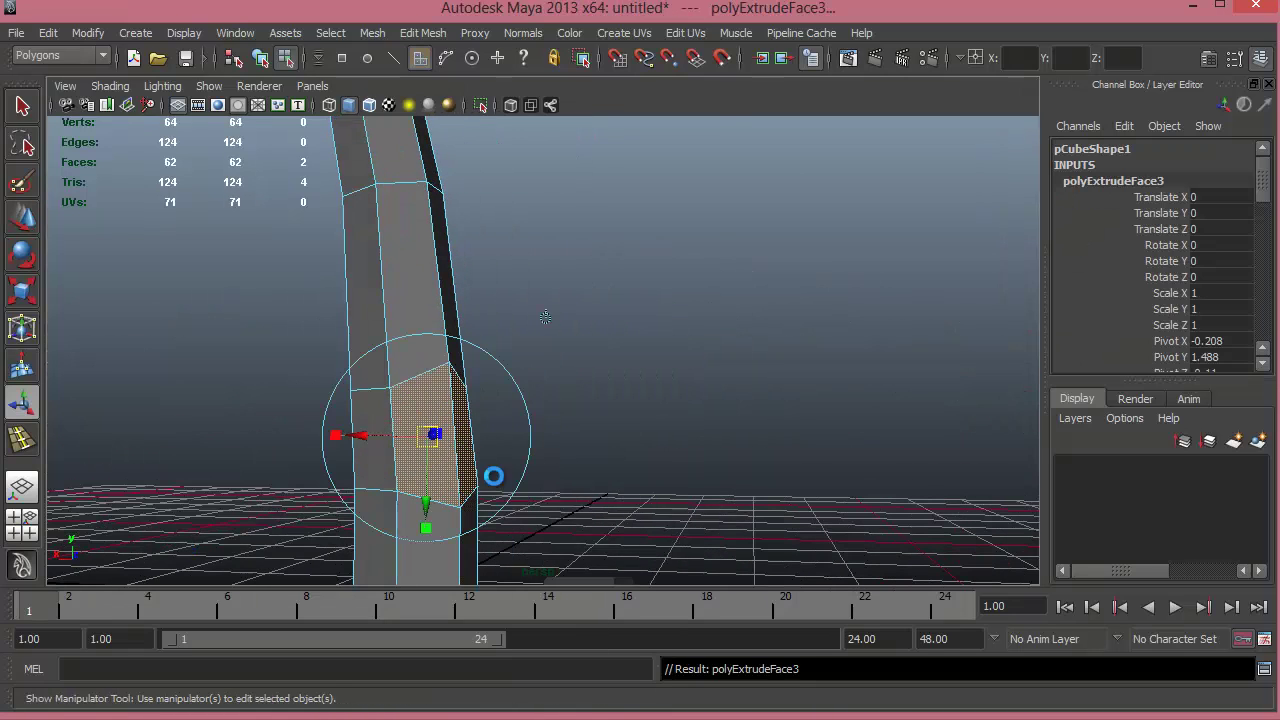
alt+drag(491, 477, 432, 455)
drag(380, 418, 510, 355)
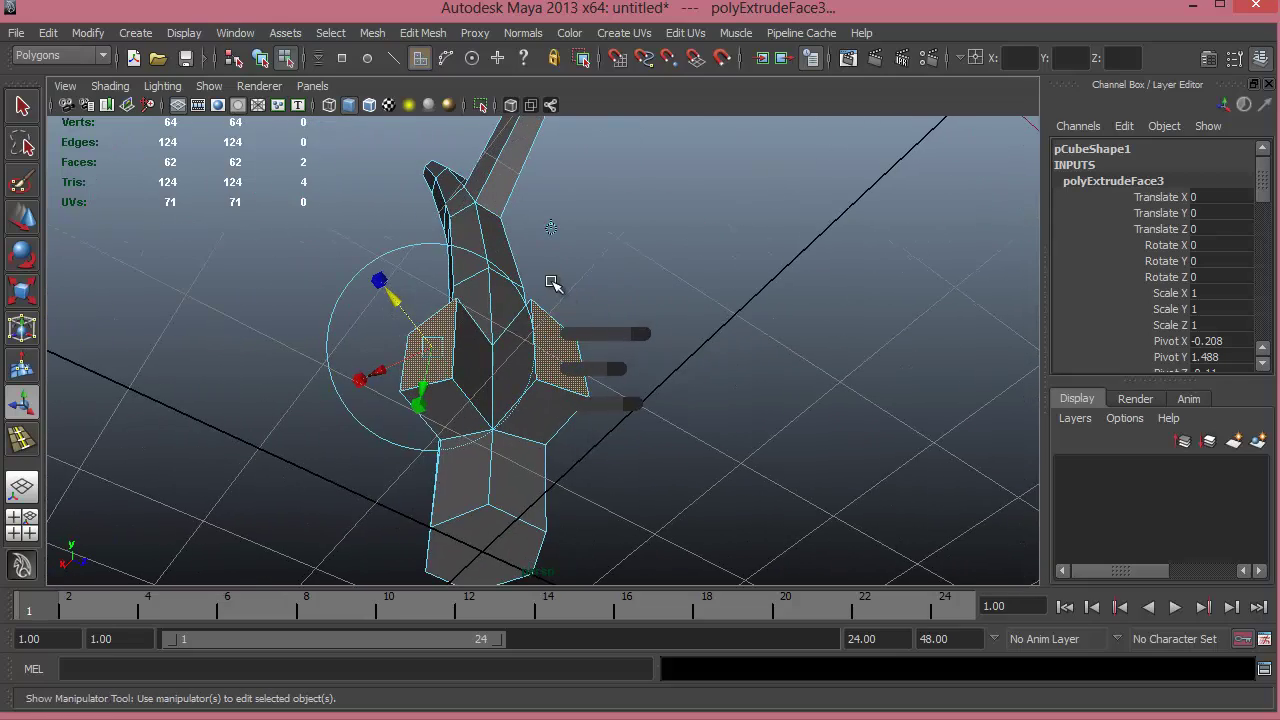
click(417, 35)
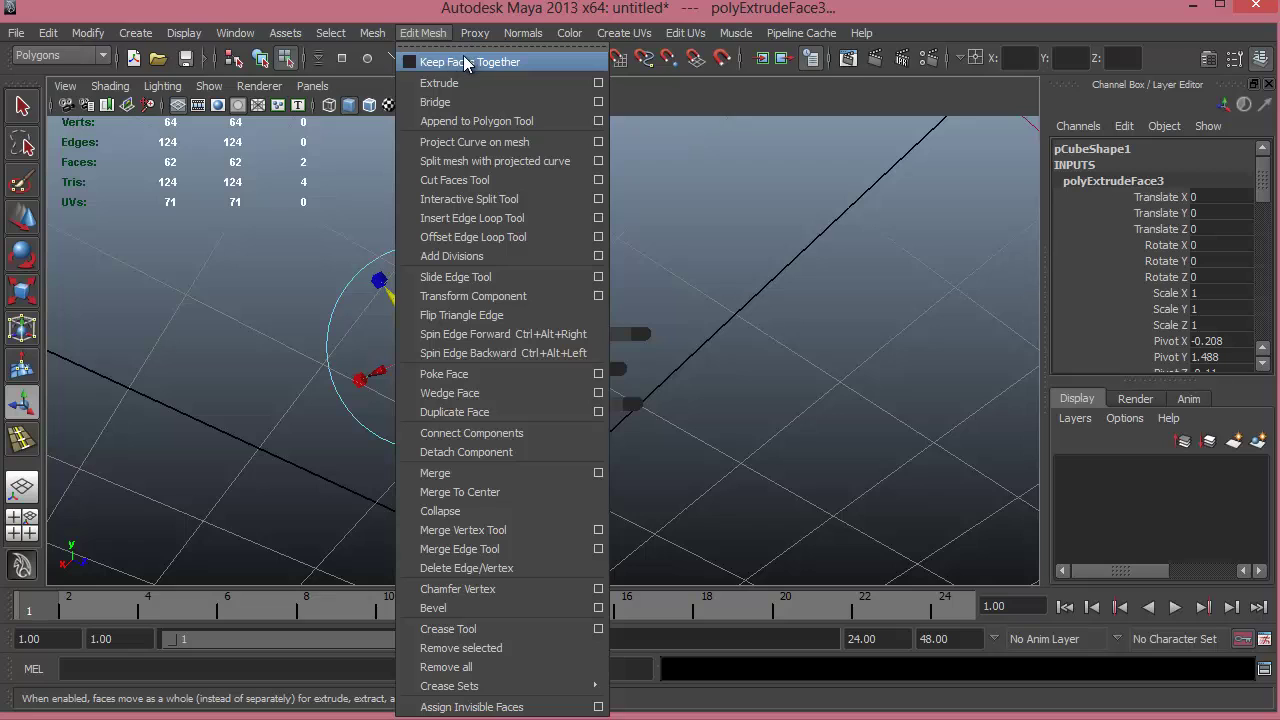
click(424, 63)
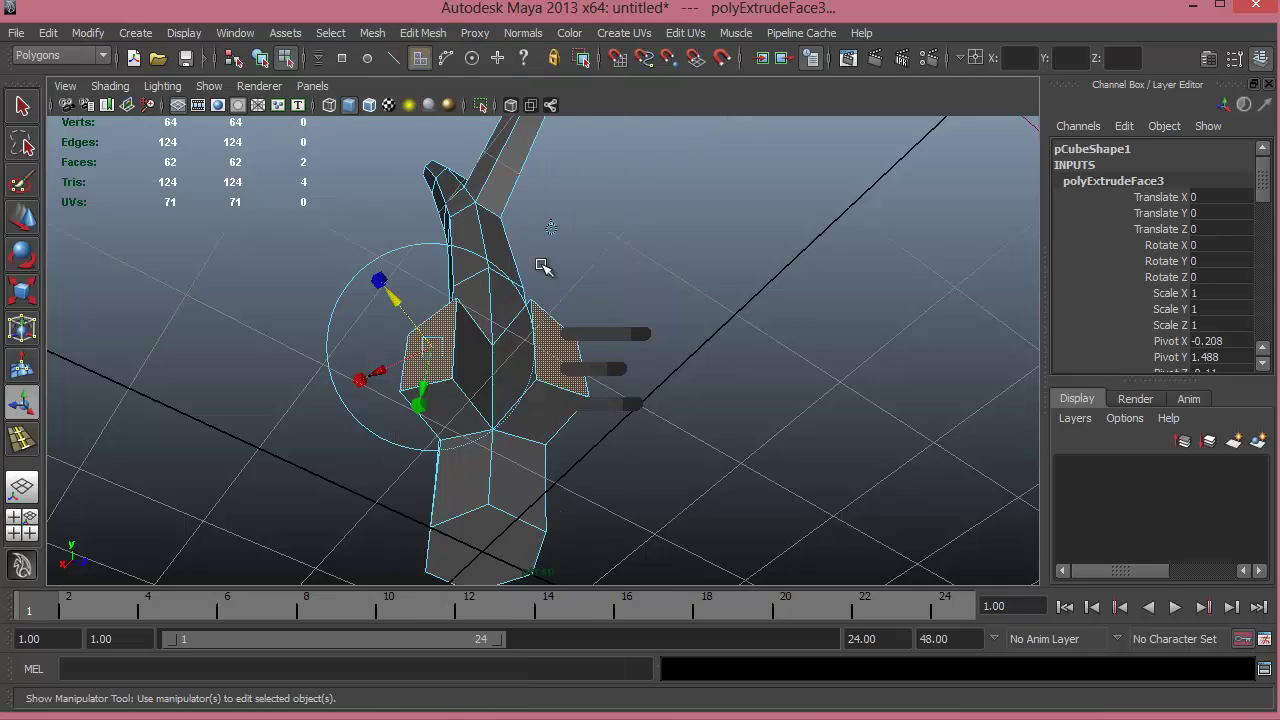
key(ctrl+z)
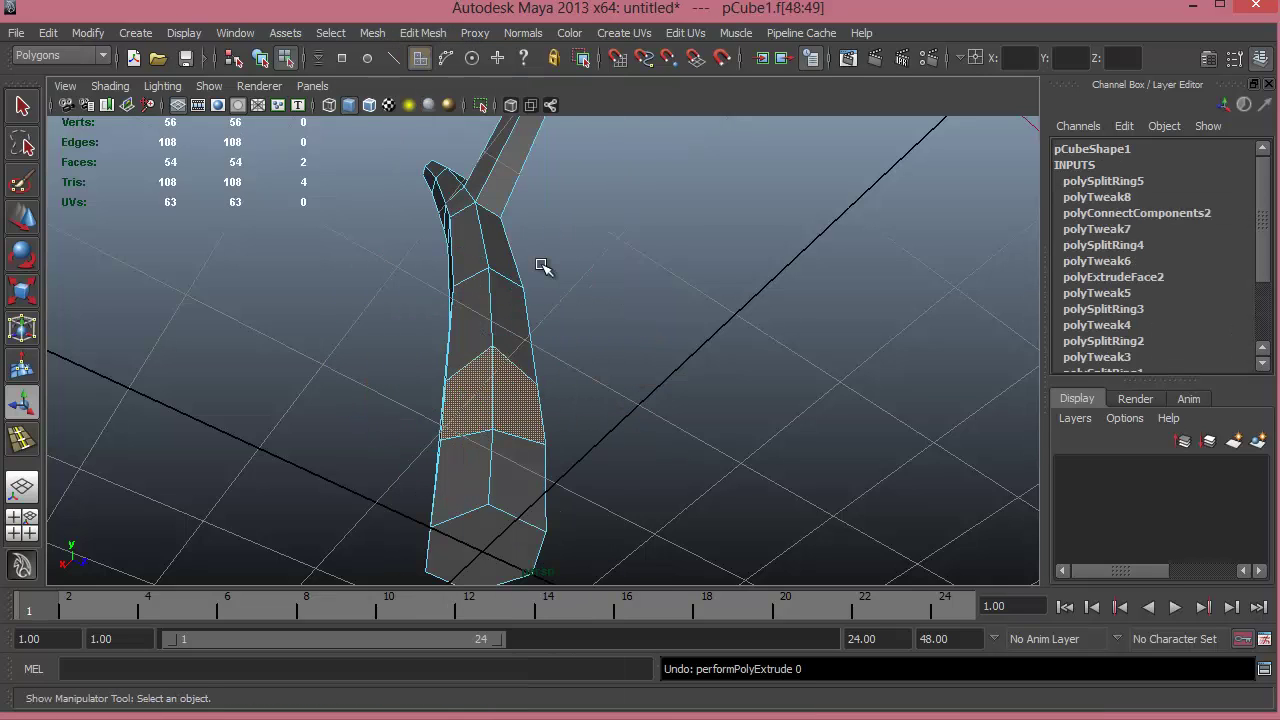
- Turn on Keep Faces Together, then extrude the two selected trunk faces outward as one branch and scale down its end
click(423, 33)
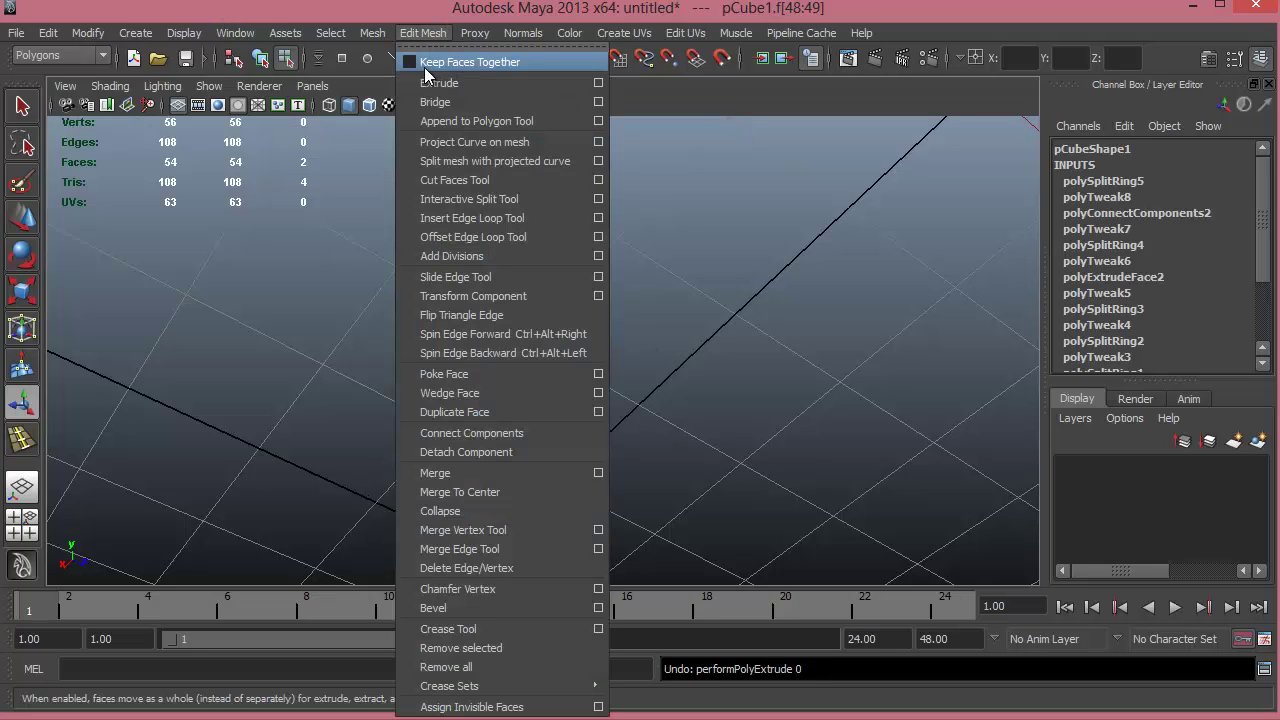
click(423, 62)
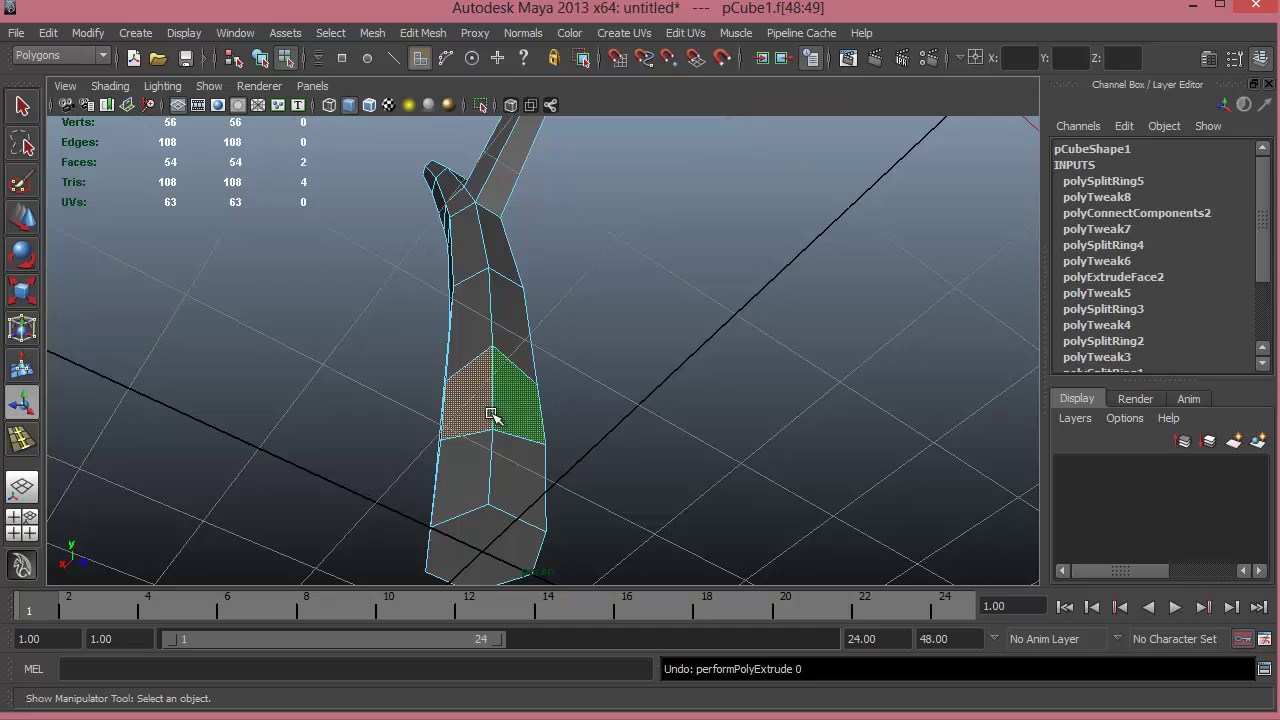
alt+drag(495, 415, 529, 334)
shift+right_click(530, 333)
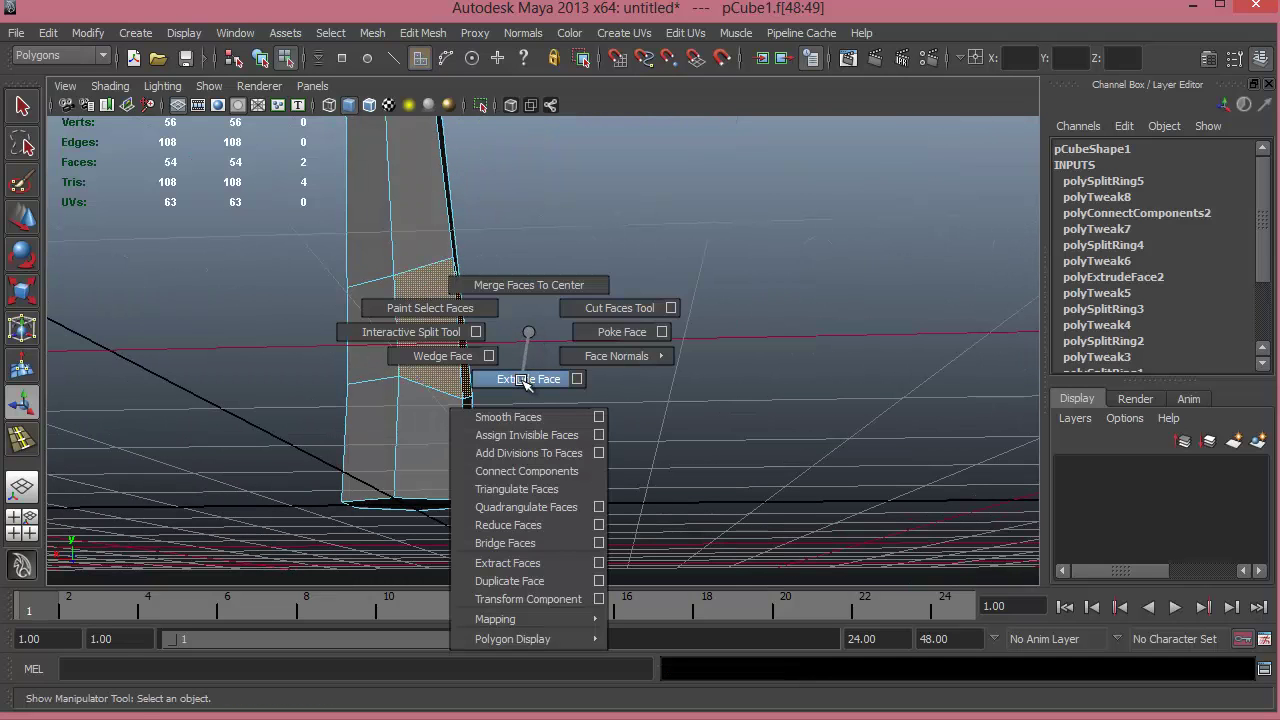
click(527, 380)
alt+drag(457, 386, 419, 297)
key(e)
key(r)
alt+drag(477, 372, 521, 311)
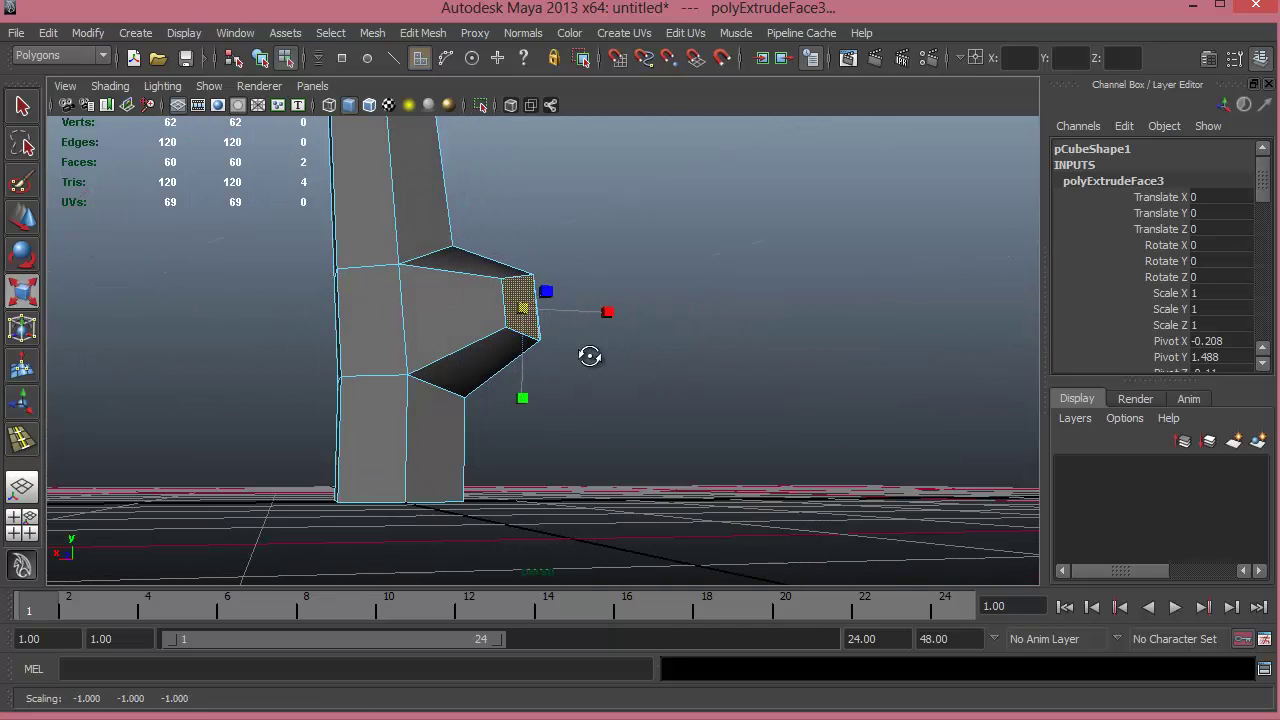
alt+drag(590, 356, 628, 303)
- Raise the extruded end faces along the vertical axis and rotate them so the branch end tilts upward
key(w)
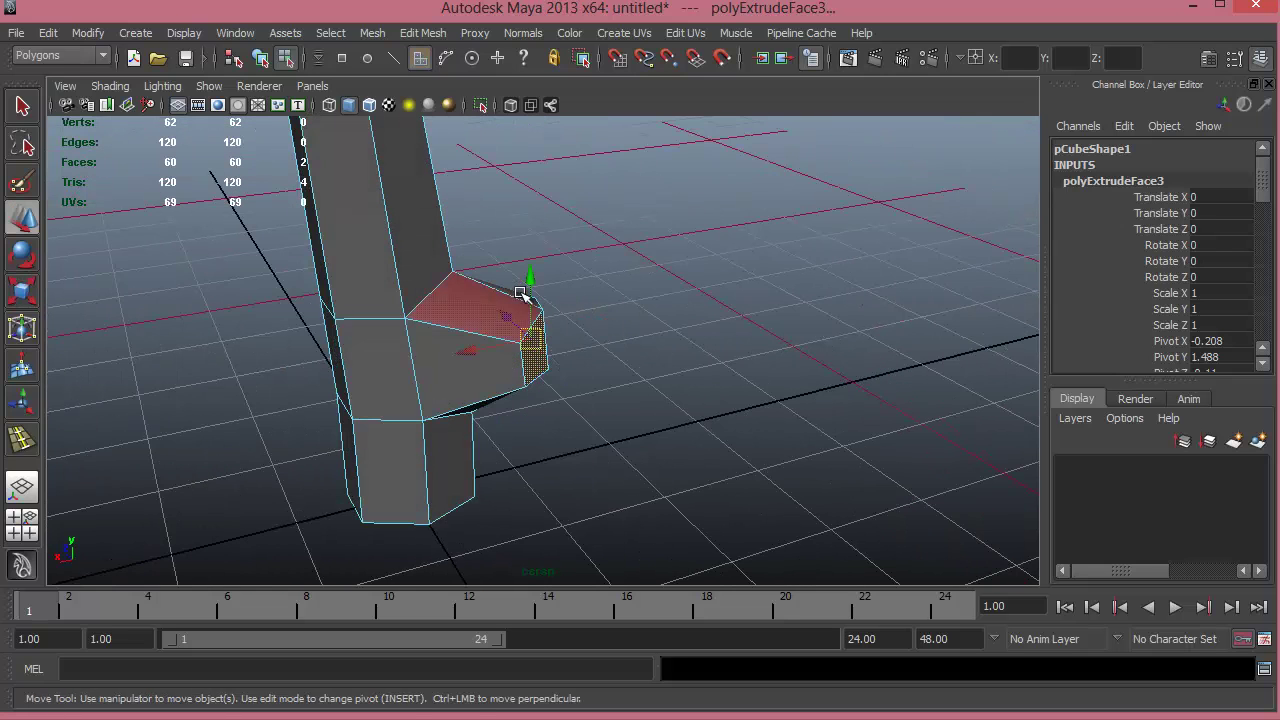
drag(527, 283, 528, 267)
key(e)
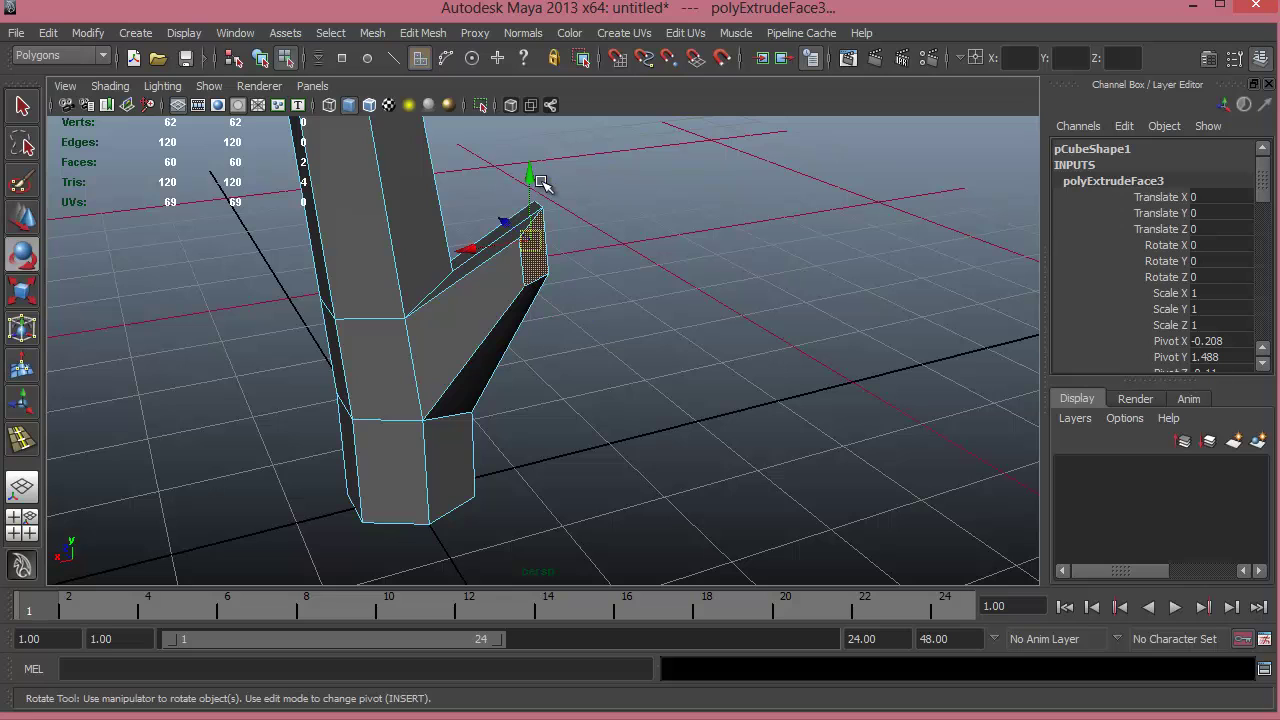
click(503, 162)
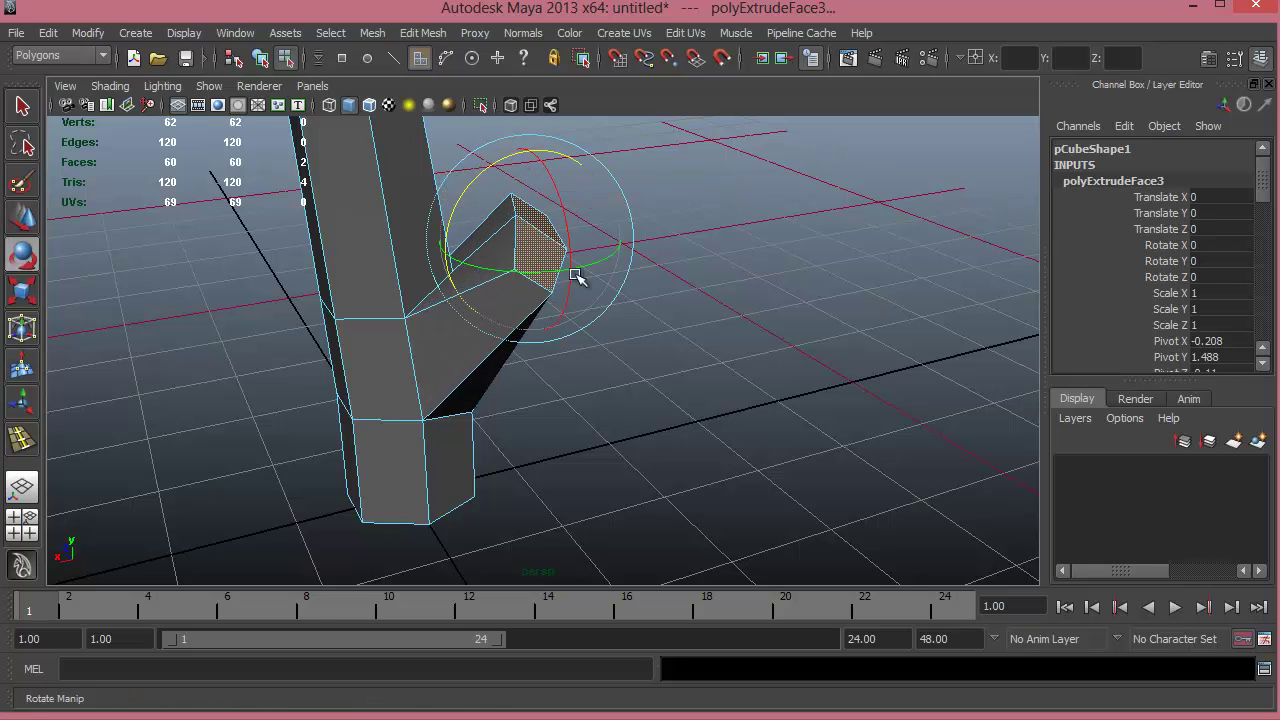
alt+drag(576, 276, 527, 195)
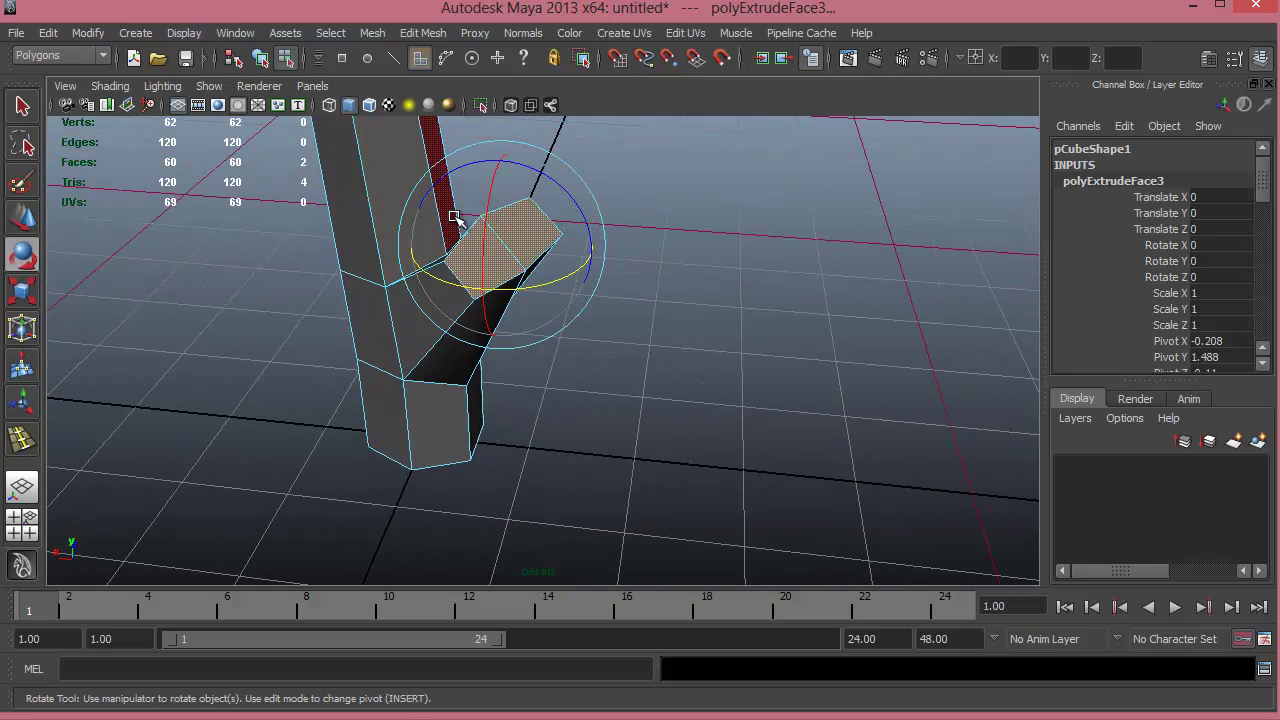
drag(453, 217, 488, 197)
click(763, 249)
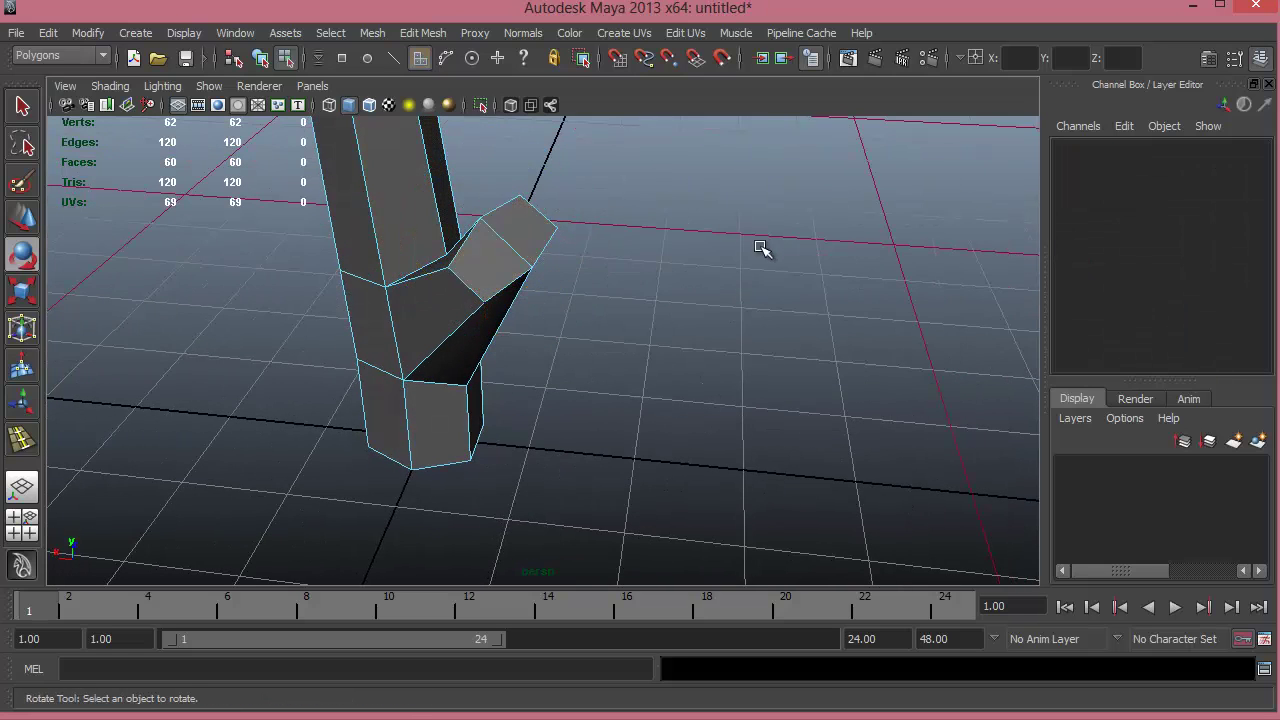
- Reselect the two end faces of the lower branch and rotate them further to refine the tip's angle
alt+drag(763, 249, 493, 395)
click(558, 302)
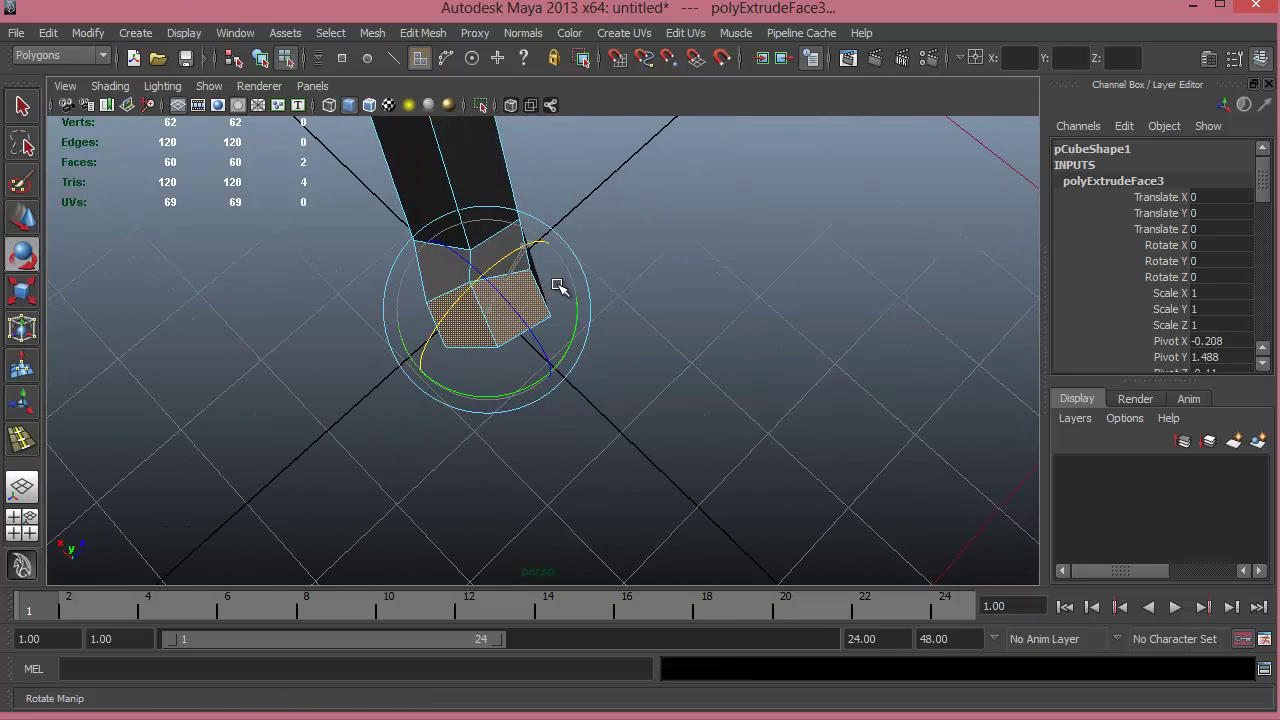
alt+drag(493, 375, 617, 316)
alt+drag(647, 434, 590, 370)
click(677, 281)
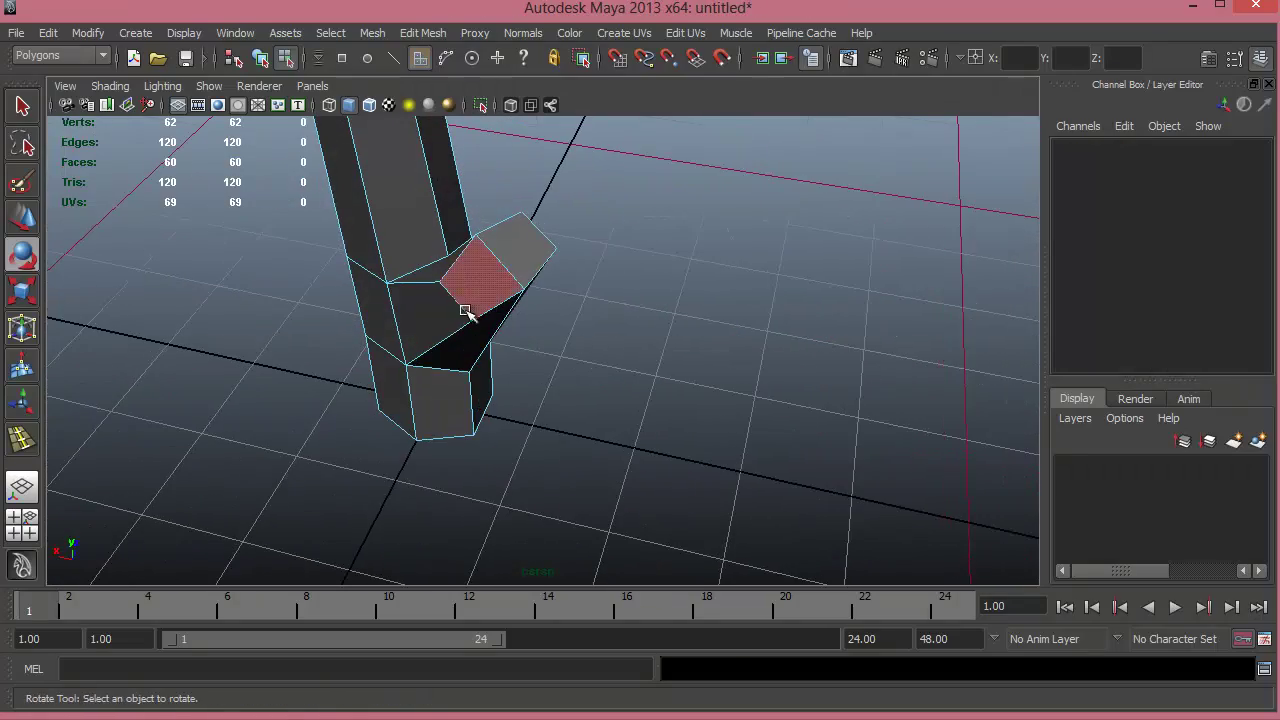
click(468, 305)
key(w)
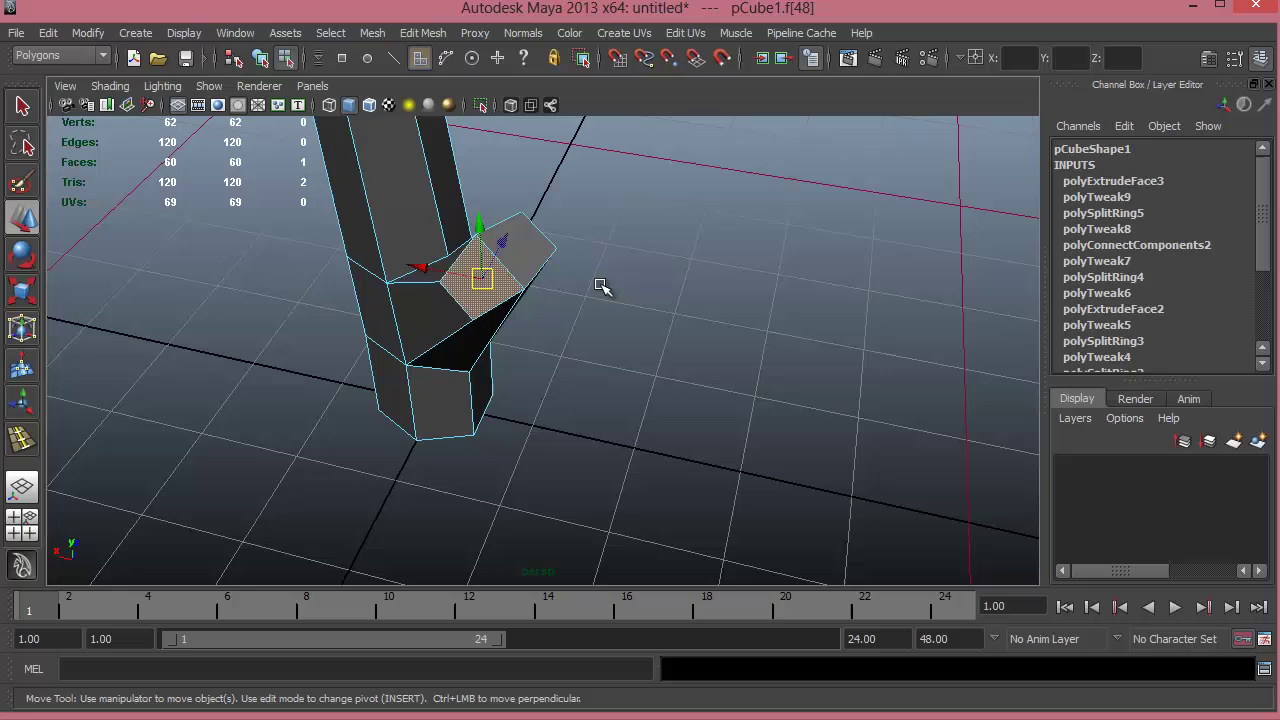
shift+click(528, 251)
key(e)
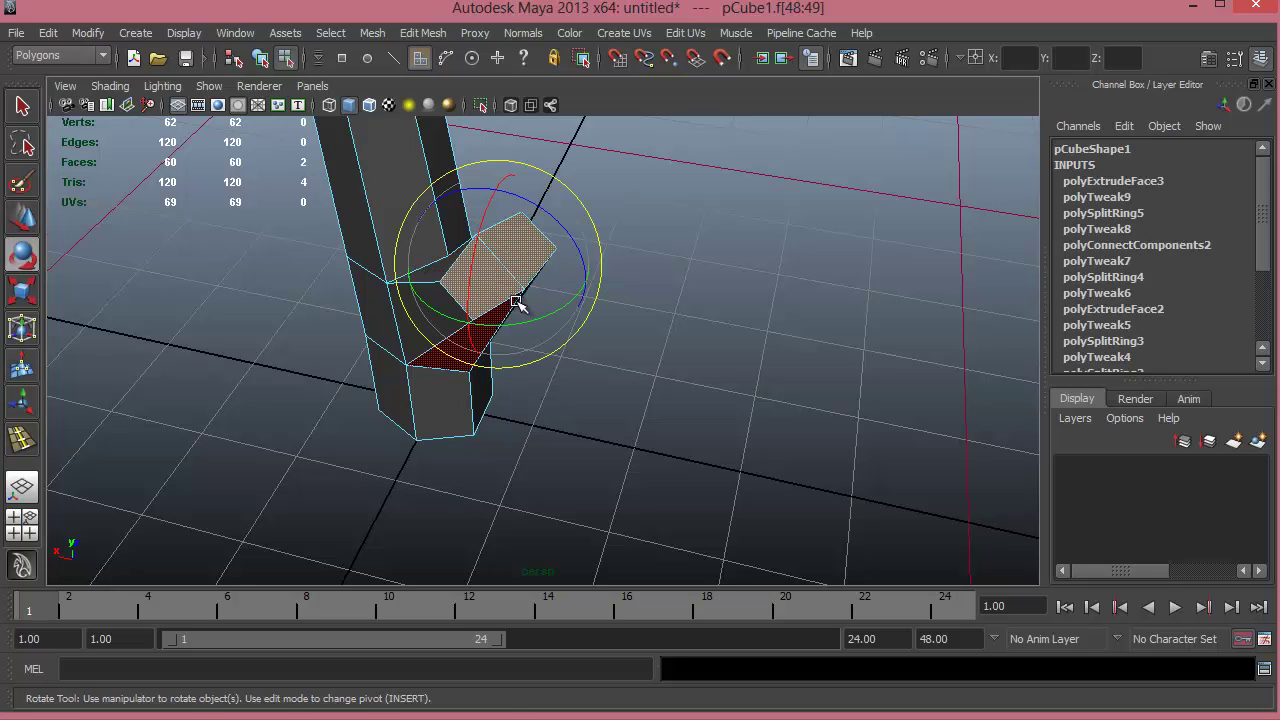
alt+drag(510, 289, 530, 208)
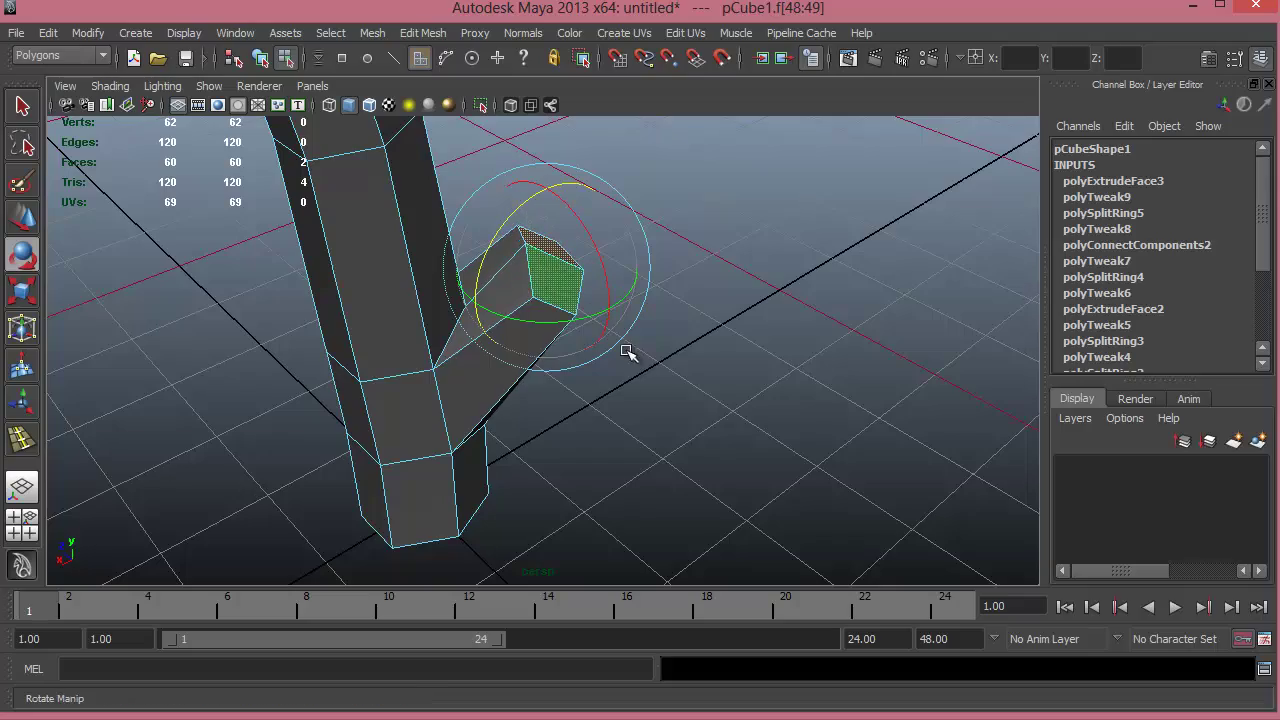
alt+drag(626, 350, 614, 316)
alt+middle_drag(614, 316, 646, 292)
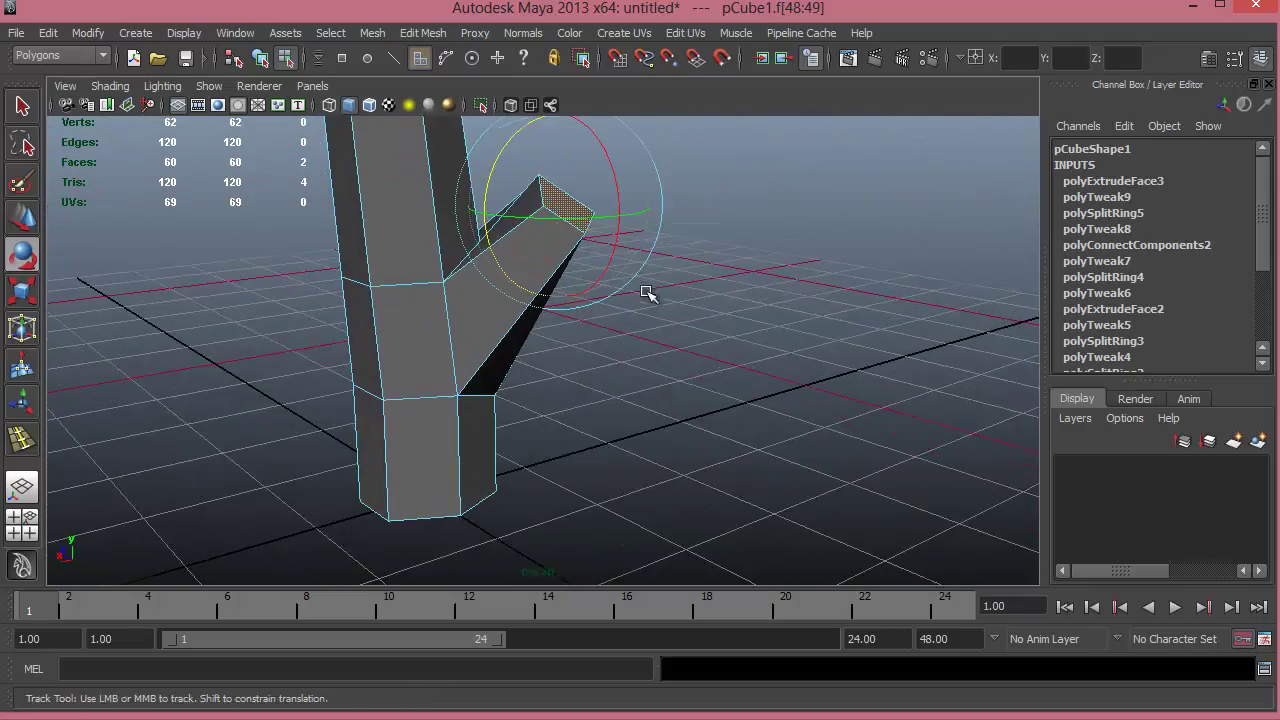
- Maximize the front view on the lower branch and switch the mesh to edge selection
key(space)
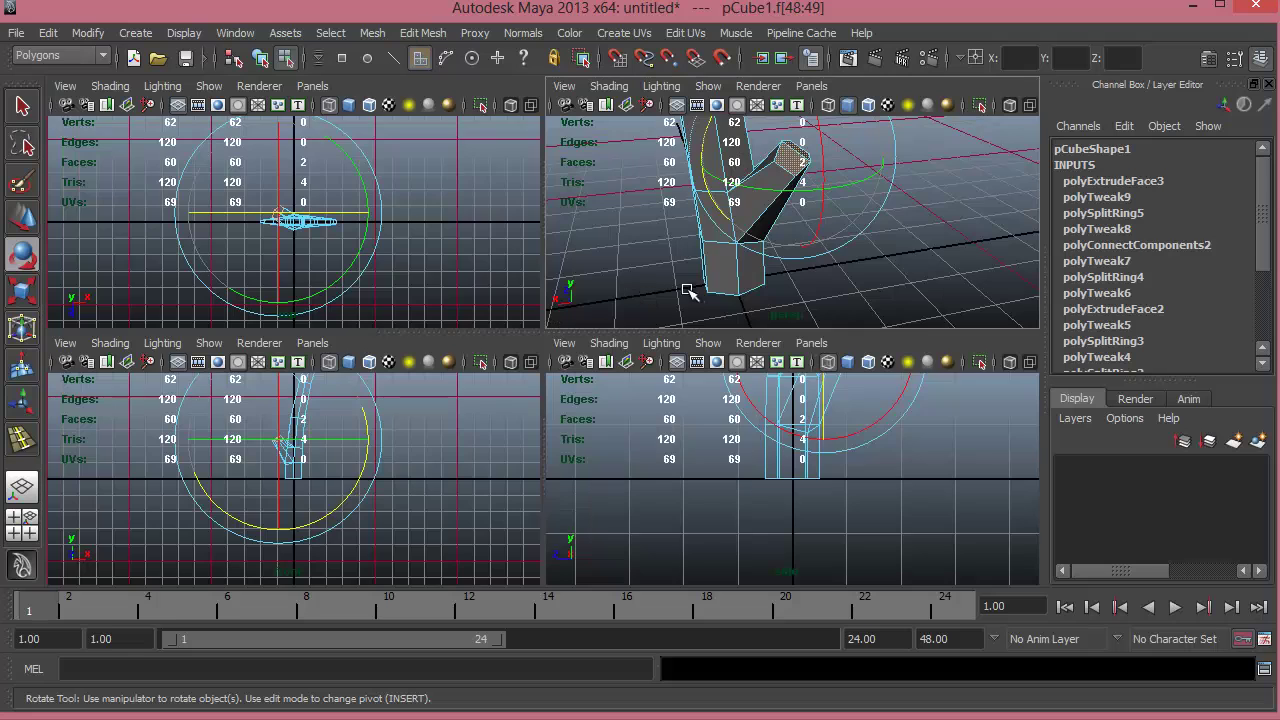
key(space)
alt+middle_drag(586, 374, 569, 485)
alt+right_drag(569, 485, 868, 416)
alt+right_drag(543, 366, 664, 400)
alt+middle_drag(664, 400, 675, 435)
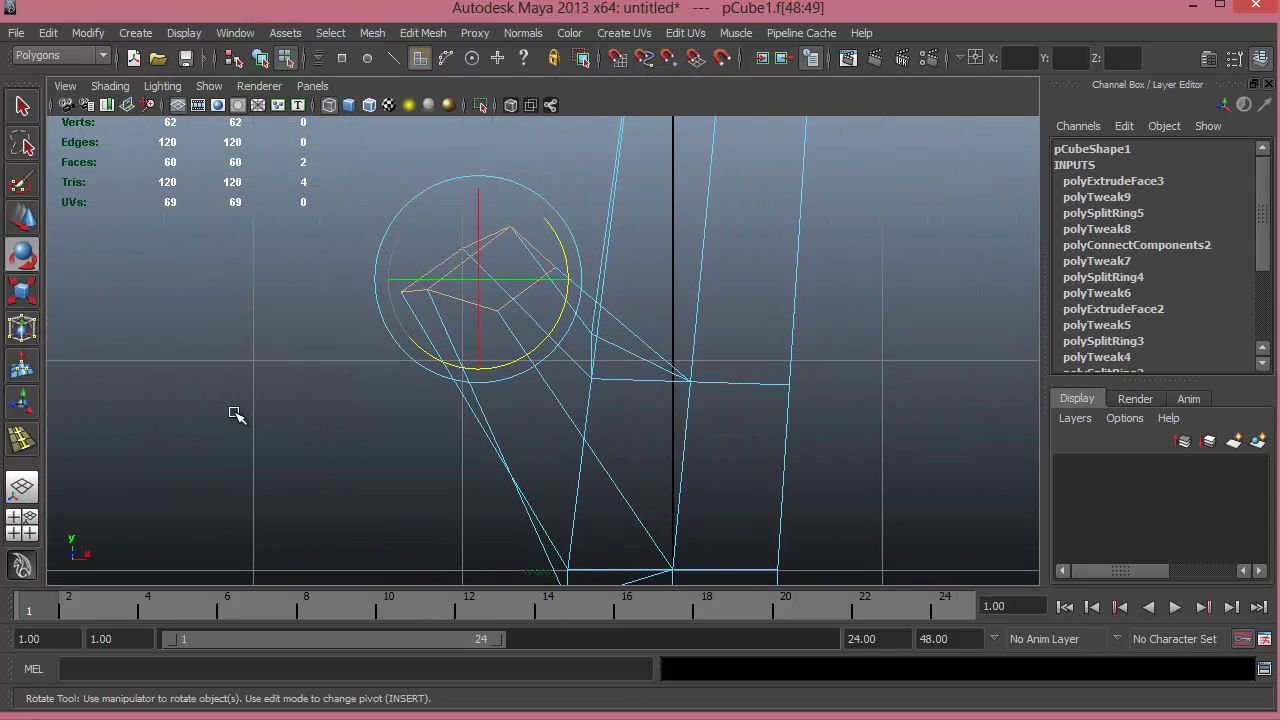
click(236, 414)
click(548, 285)
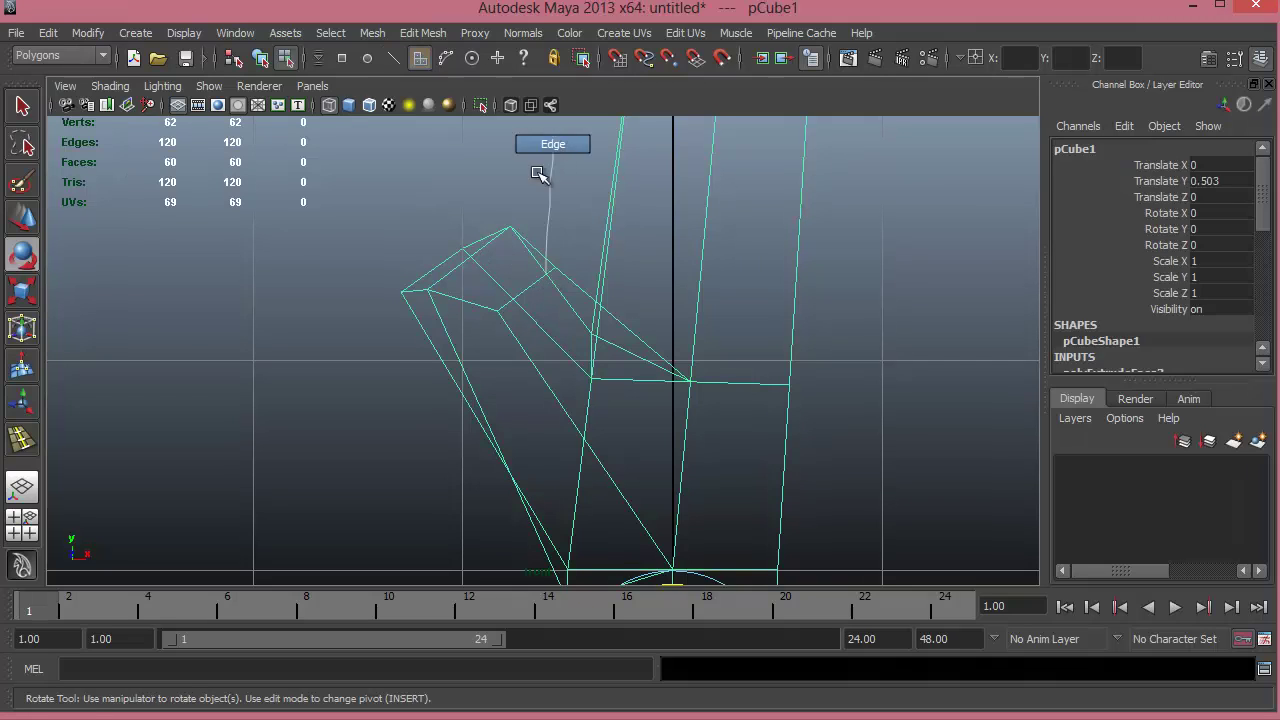
right_drag(538, 174, 538, 170)
click(537, 286)
click(634, 290)
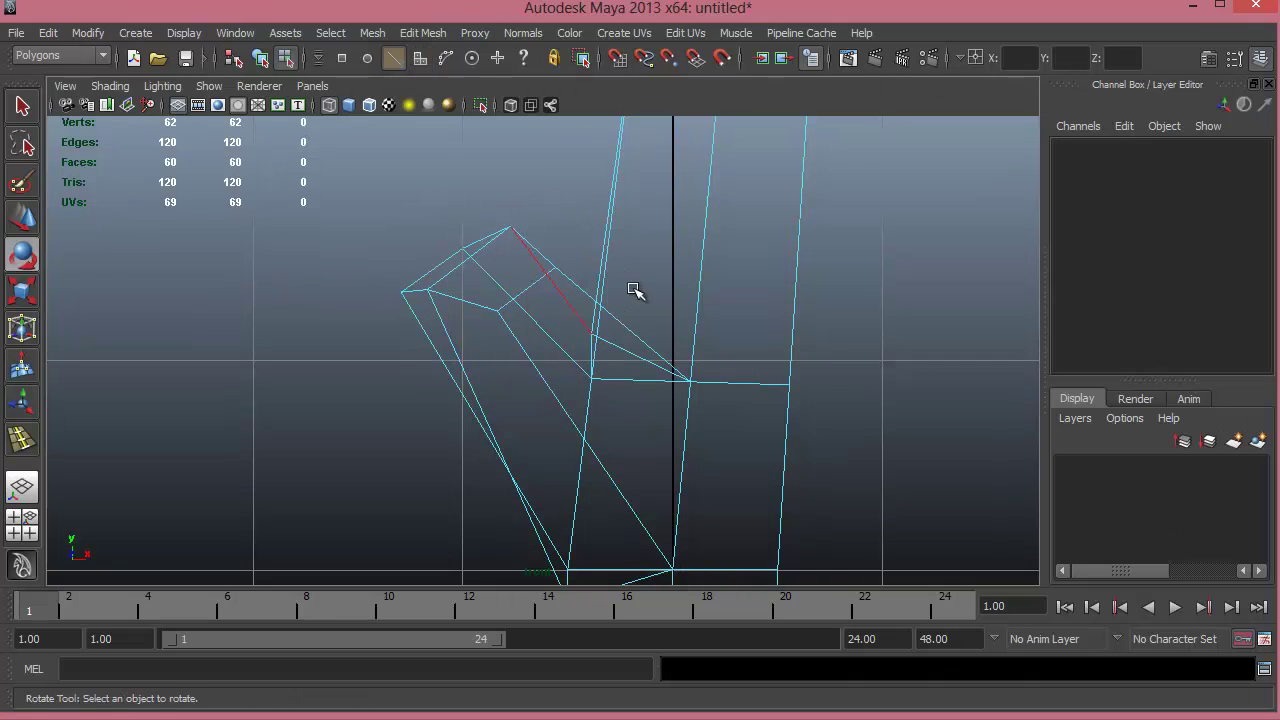
- Move the two outer edges of the branch tip inward toward its middle edge, then return to the perspective view
click(530, 290)
alt+middle_drag(625, 326, 612, 370)
key(w)
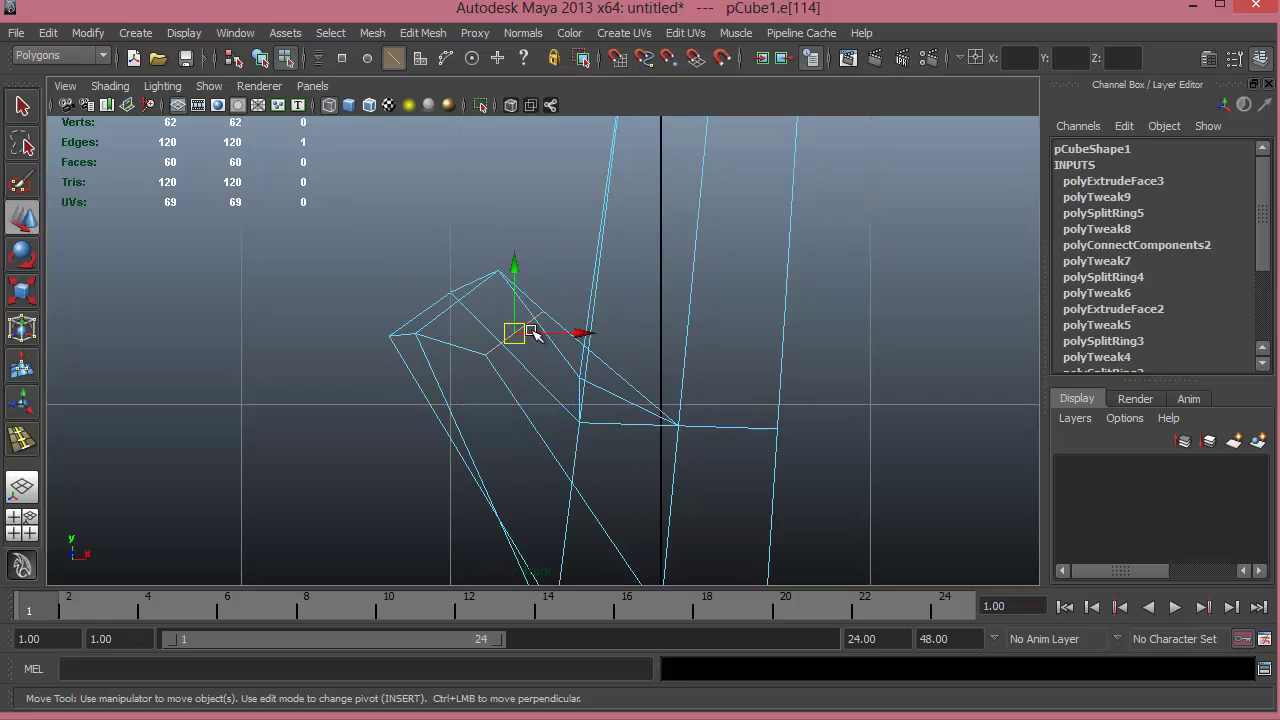
drag(514, 333, 491, 297)
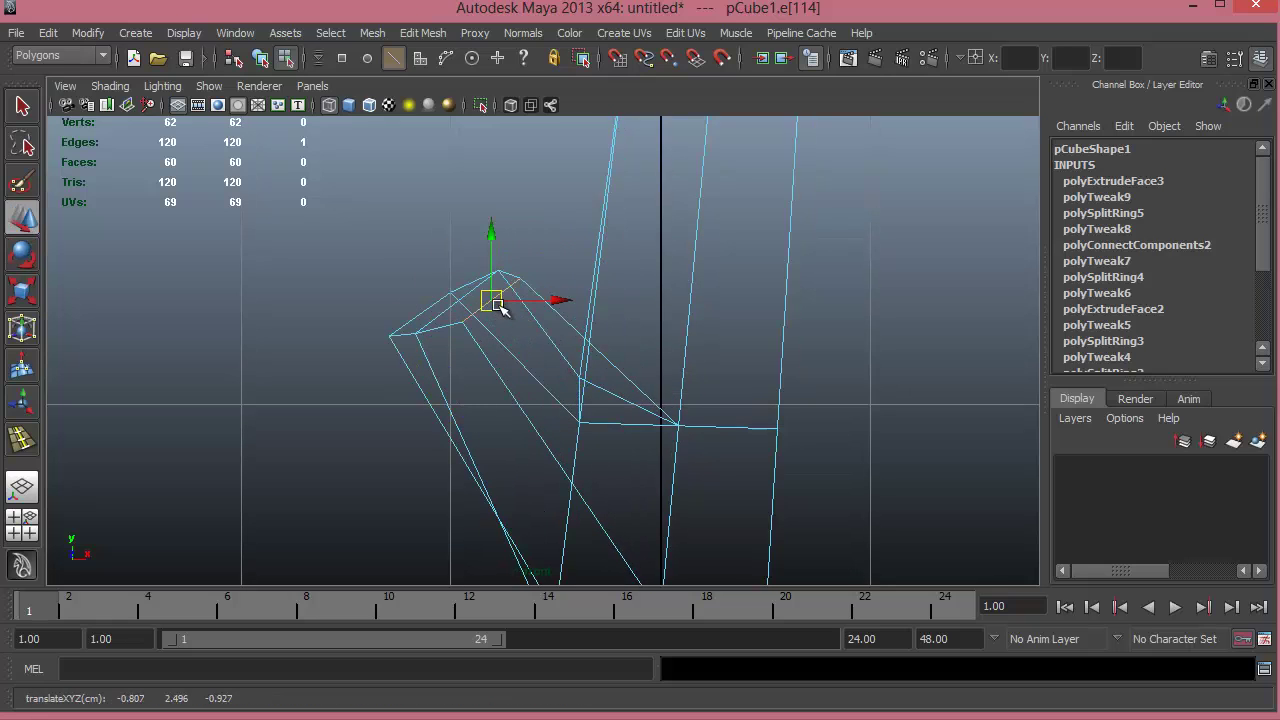
click(415, 321)
drag(422, 315, 433, 306)
key(space)
key(space)
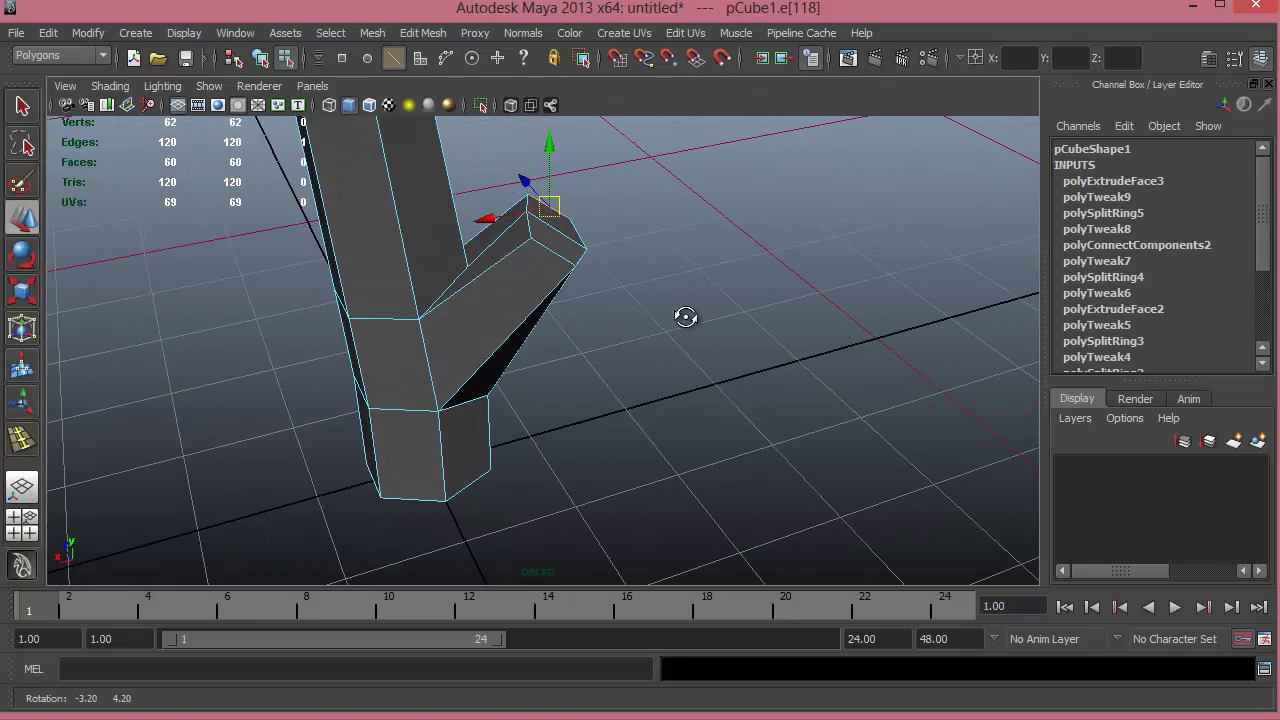
- Extrude the two end faces of the lower branch and scale them inward to form a narrow rim
right_drag(543, 246, 548, 272)
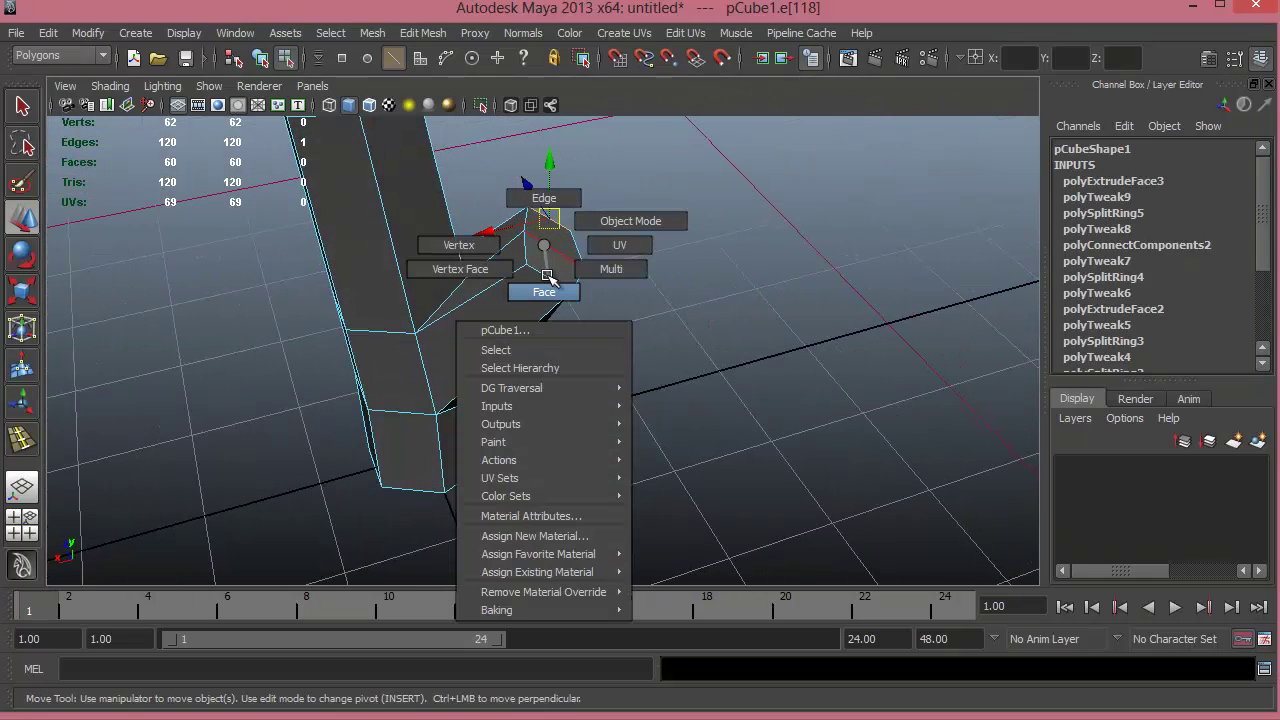
right_drag(546, 283, 545, 289)
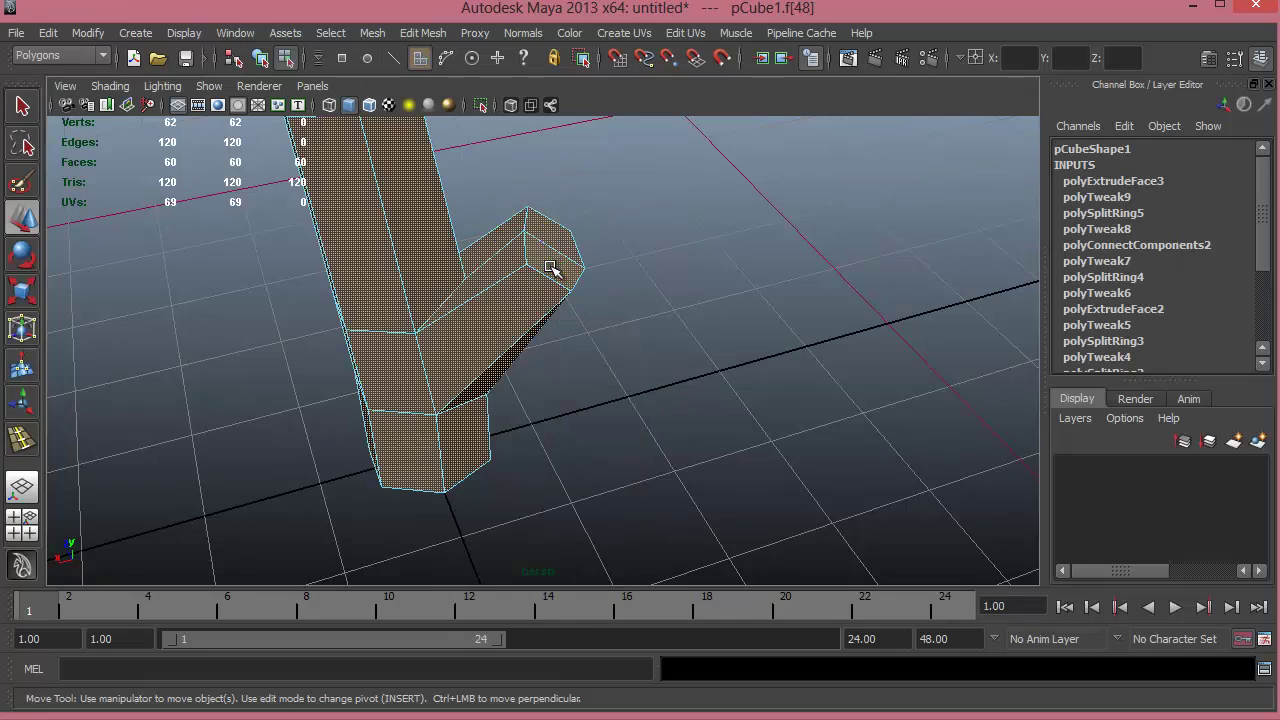
click(550, 262)
mouse_move(566, 242)
alt+mouse_down()
mouse_move(553, 257)
mouse_move(574, 237)
alt+mouse_up()
shift+right_drag(572, 242, 563, 290)
alt+drag(563, 290, 438, 226)
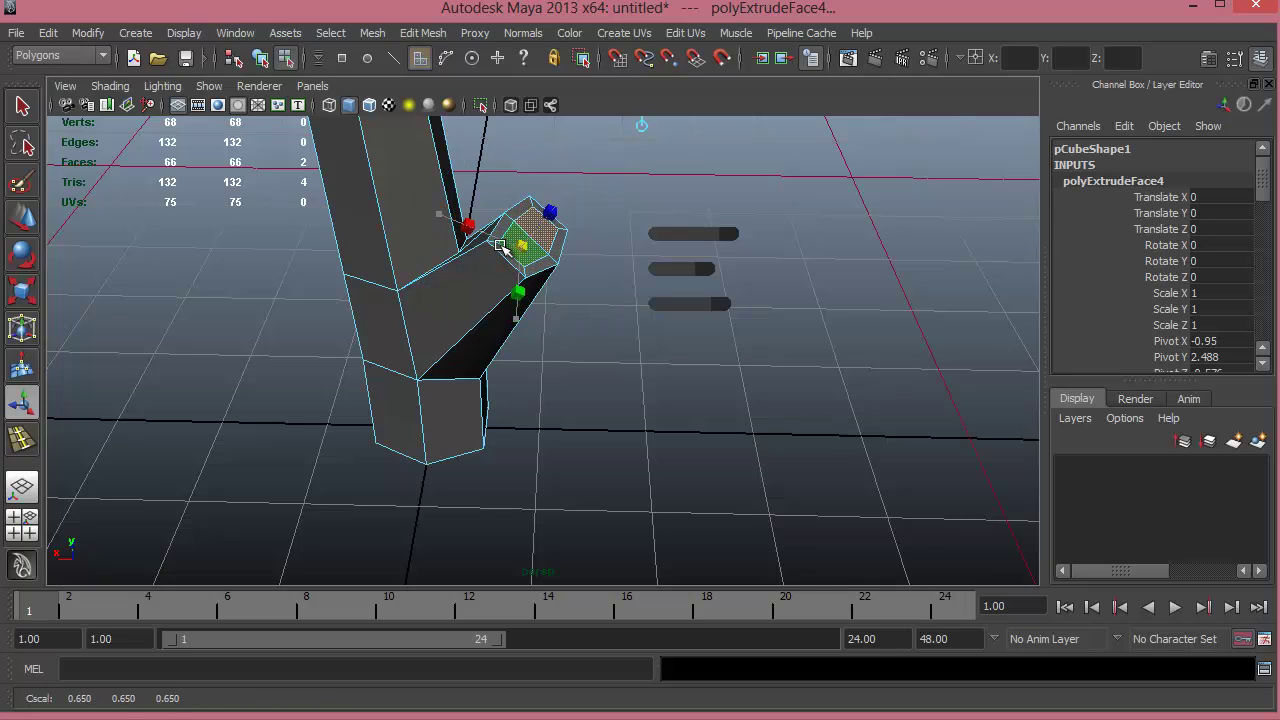
alt+drag(533, 270, 601, 294)
- Extrude the inset end faces again and push them back into the branch to hollow its tip
shift+right_drag(594, 262, 586, 266)
drag(512, 238, 512, 241)
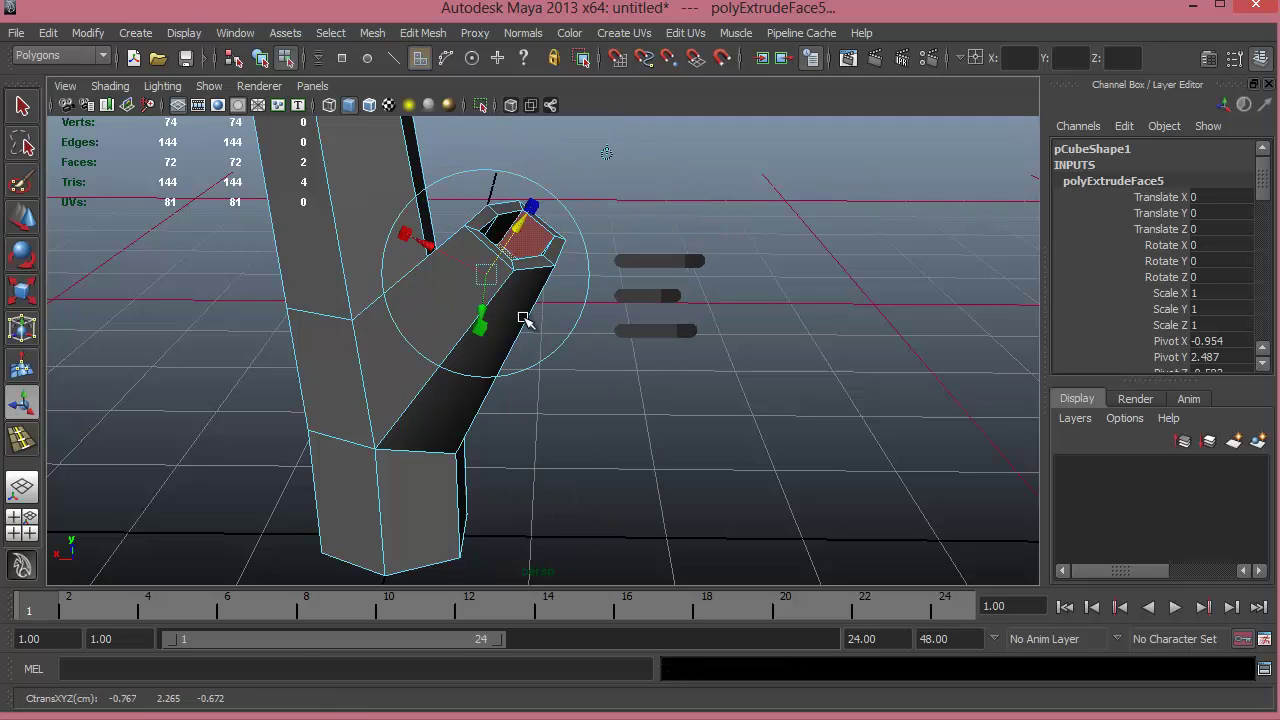
alt+drag(527, 317, 622, 304)
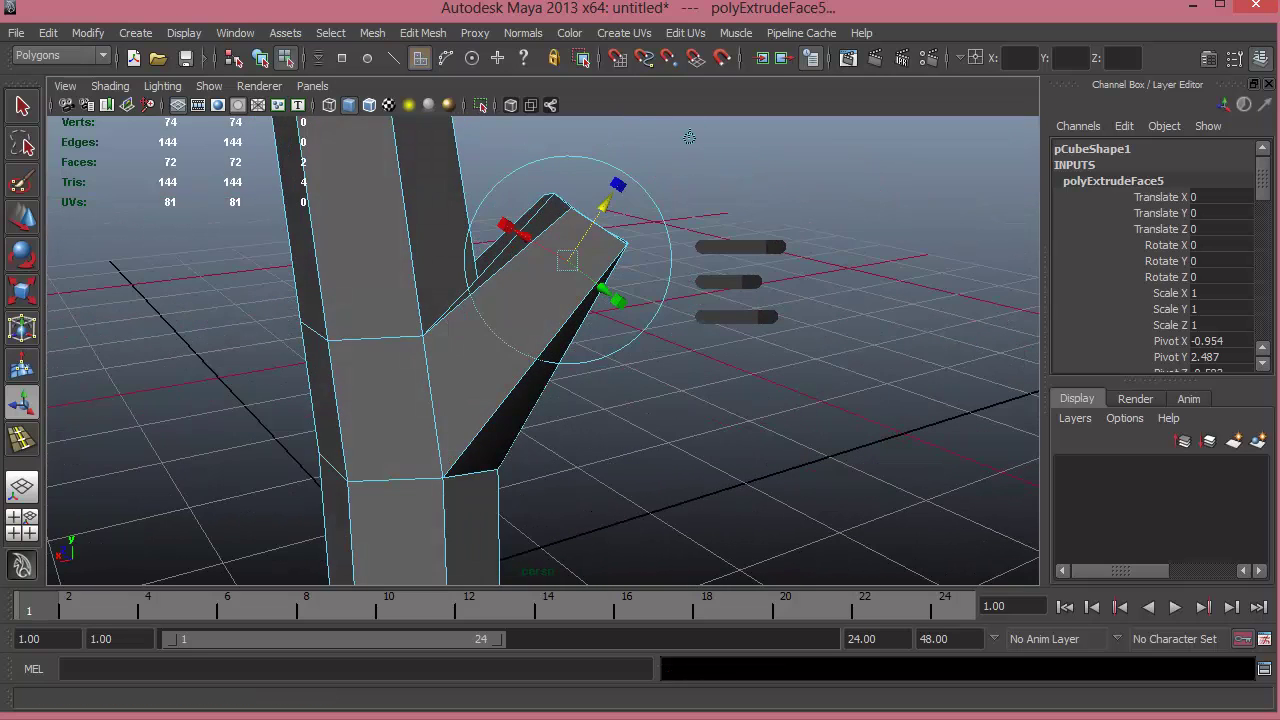
- Insert an edge loop around the middle of the lower branch and scale the loop
click(24, 444)
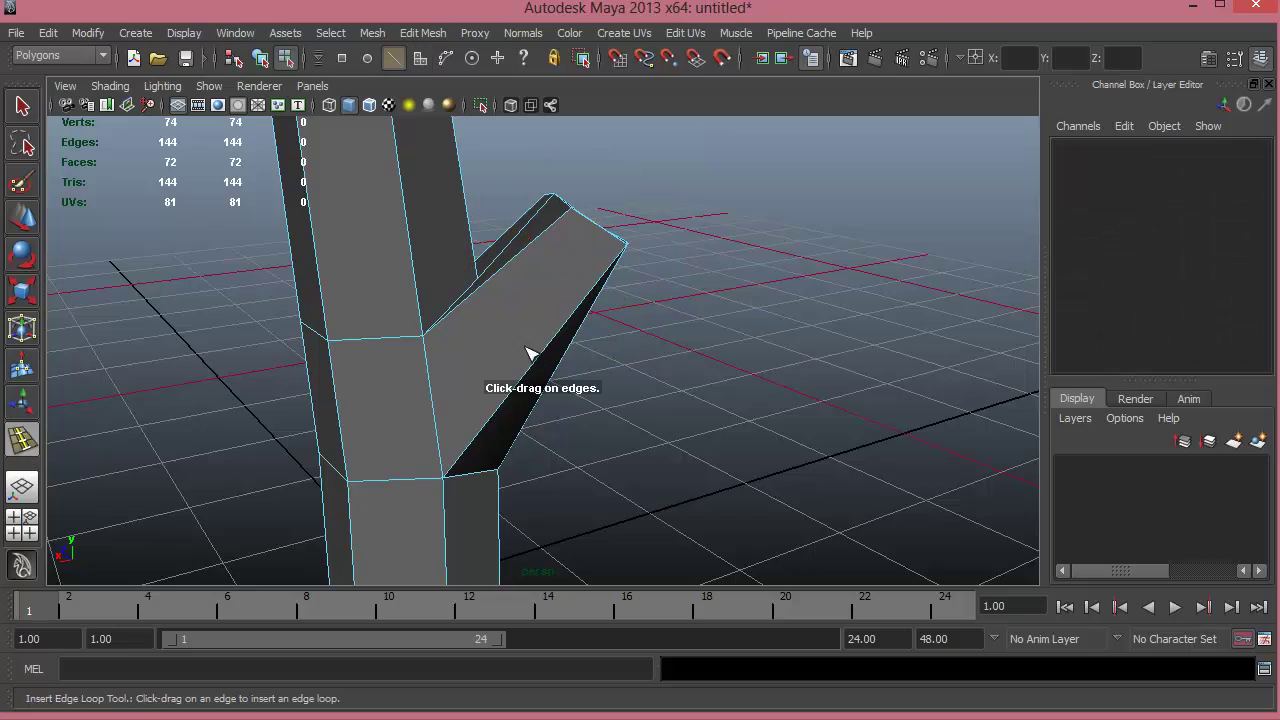
click(508, 280)
alt+drag(606, 337, 677, 346)
key(e)
key(r)
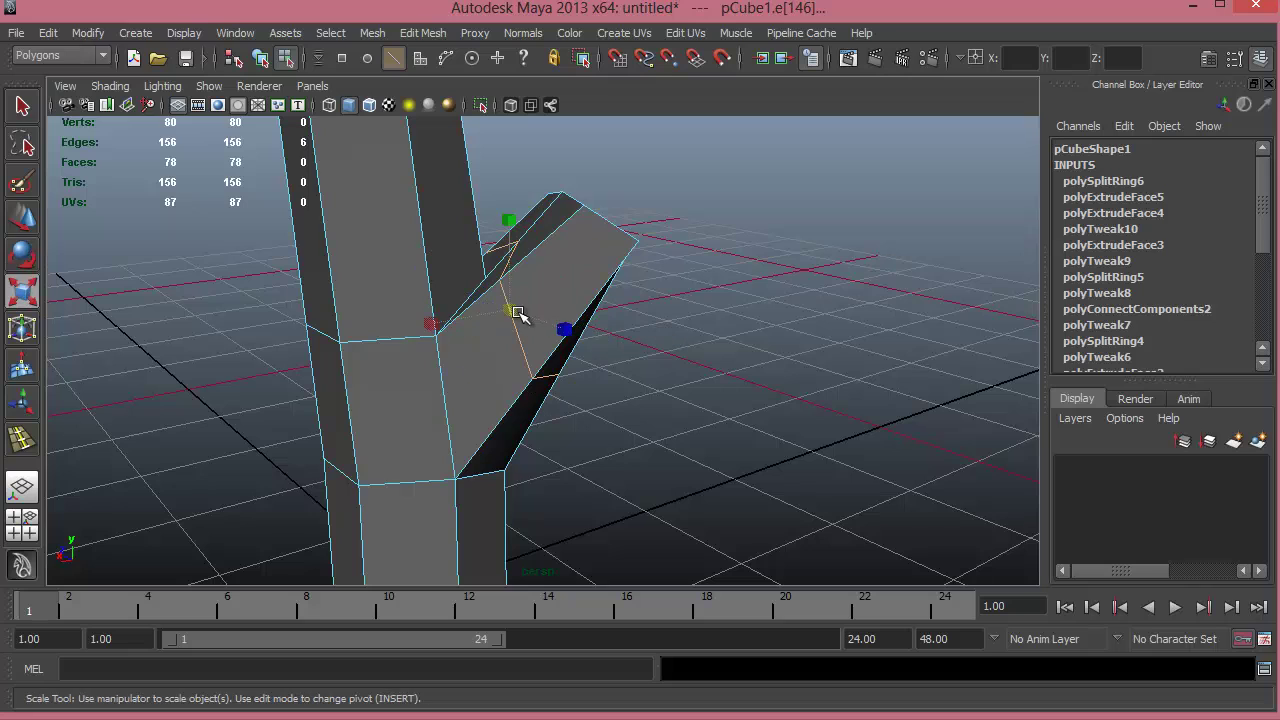
drag(517, 313, 473, 204)
- Select the short edge in the crotch between the lower branch and the trunk and adjust its position
key(w)
click(487, 254)
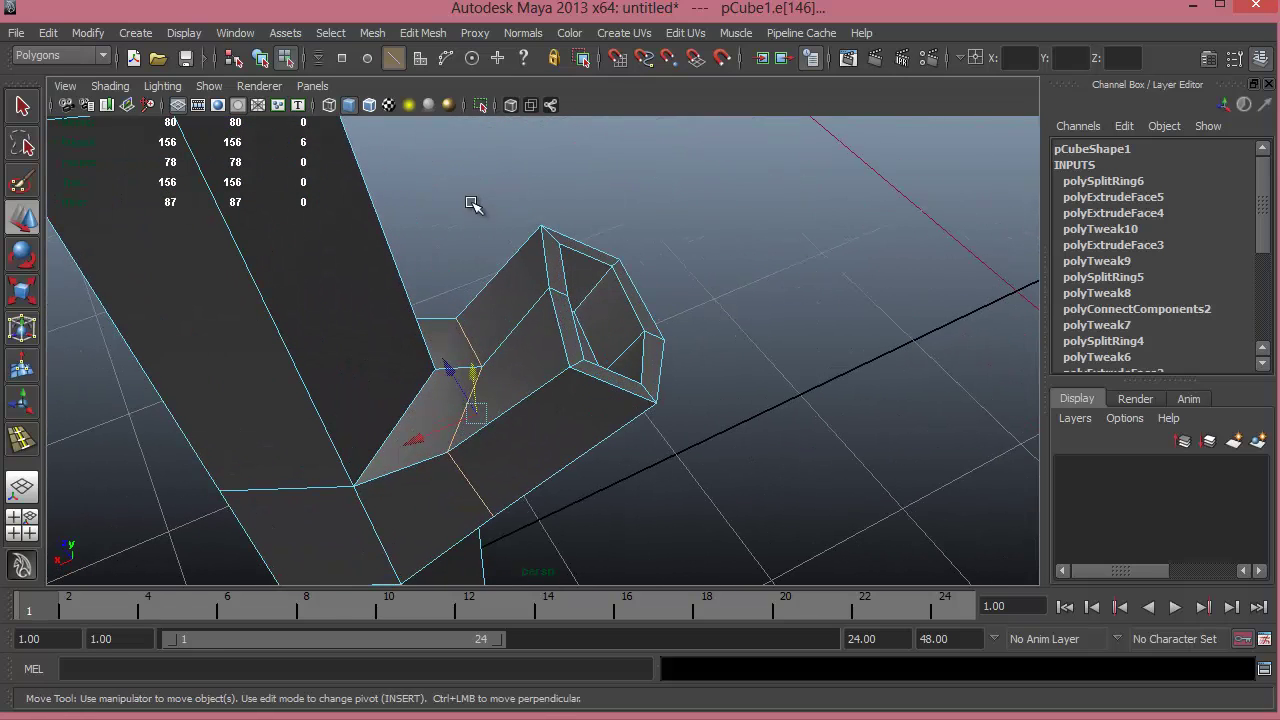
click(463, 374)
click(437, 357)
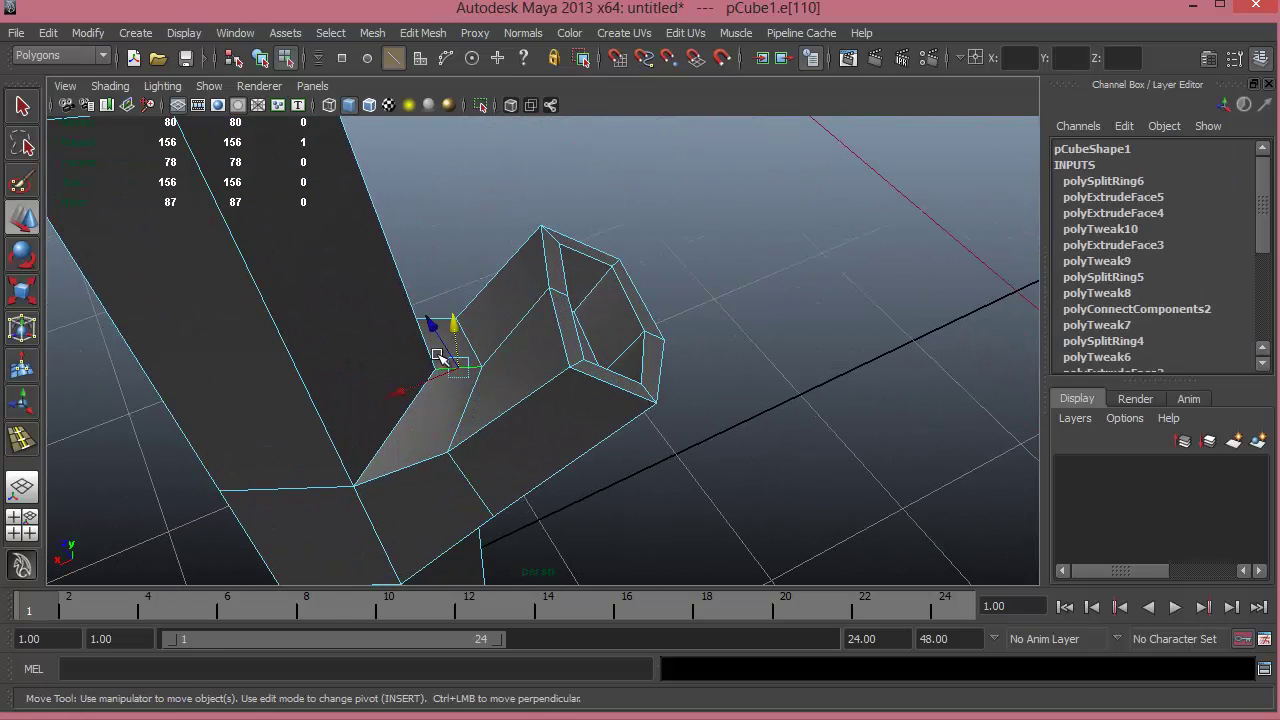
drag(430, 380, 380, 325)
scroll(622, 343, down, 4)
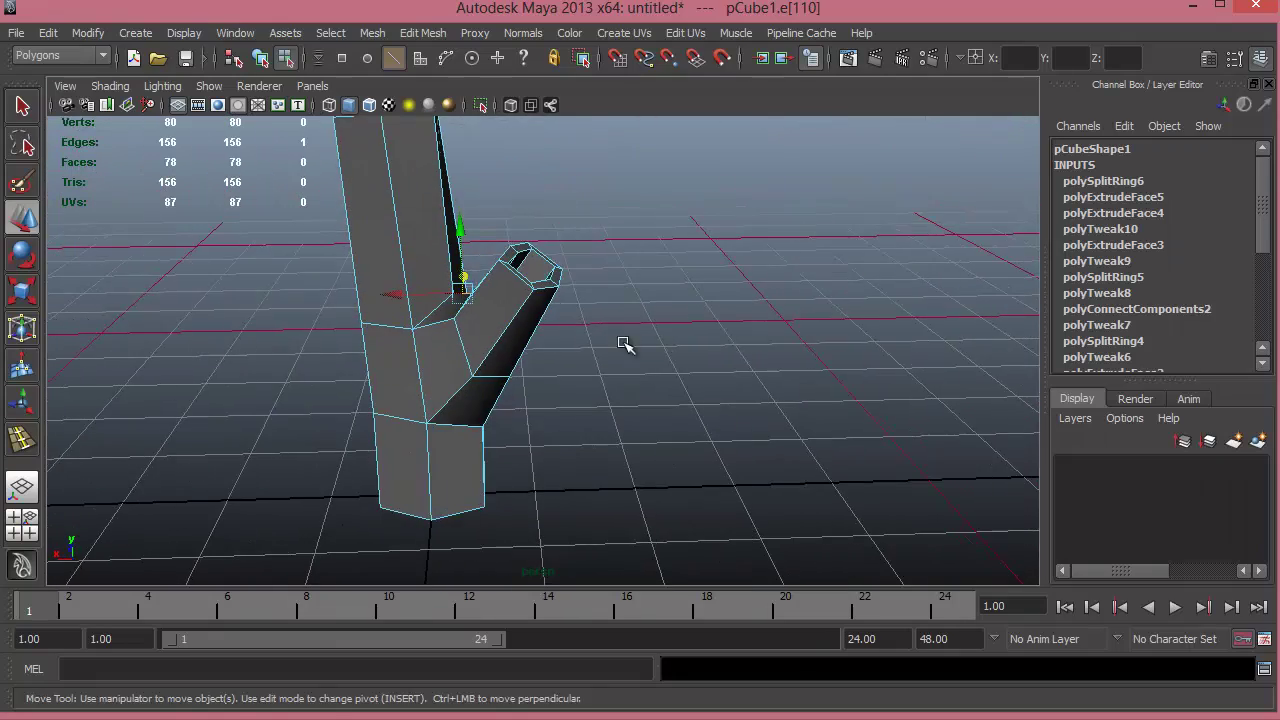
- Return the mesh to object mode, turn on its smooth preview, and check the overall tree and the hollowed branch end
alt+drag(622, 343, 594, 428)
right_drag(587, 376, 587, 481)
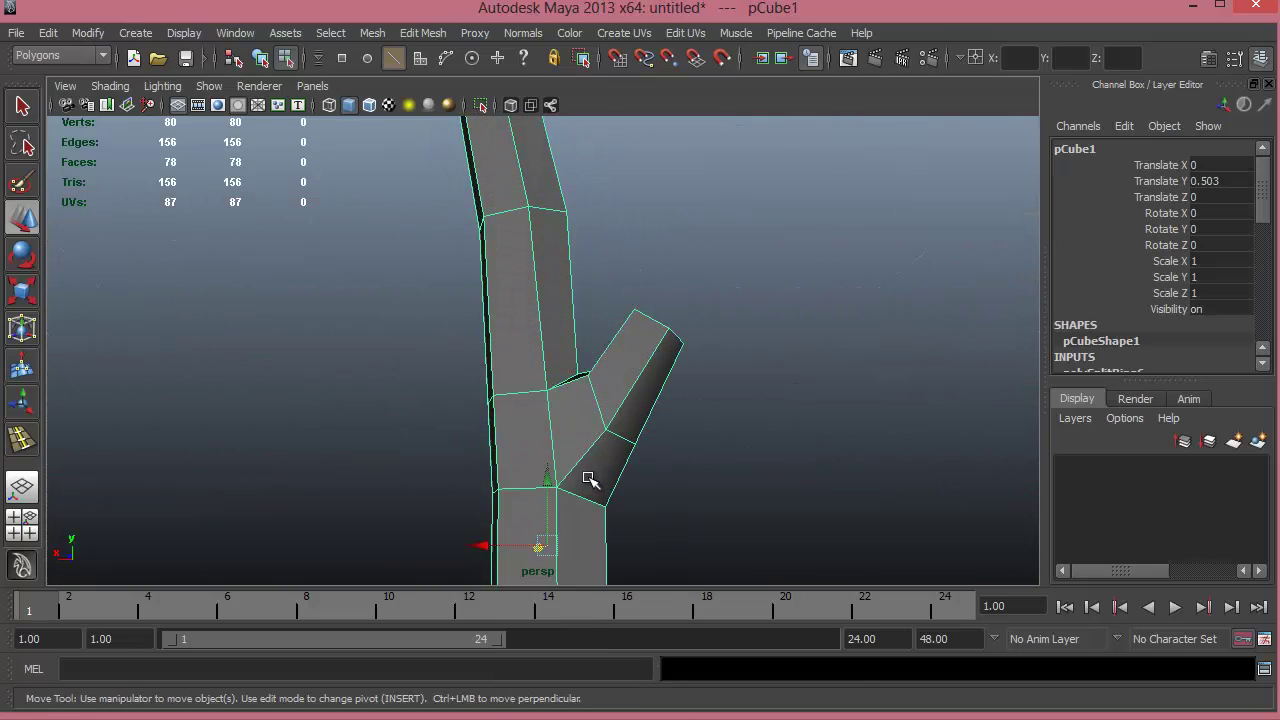
key(3)
click(760, 457)
alt+right_drag(760, 457, 241, 419)
alt+drag(241, 419, 641, 476)
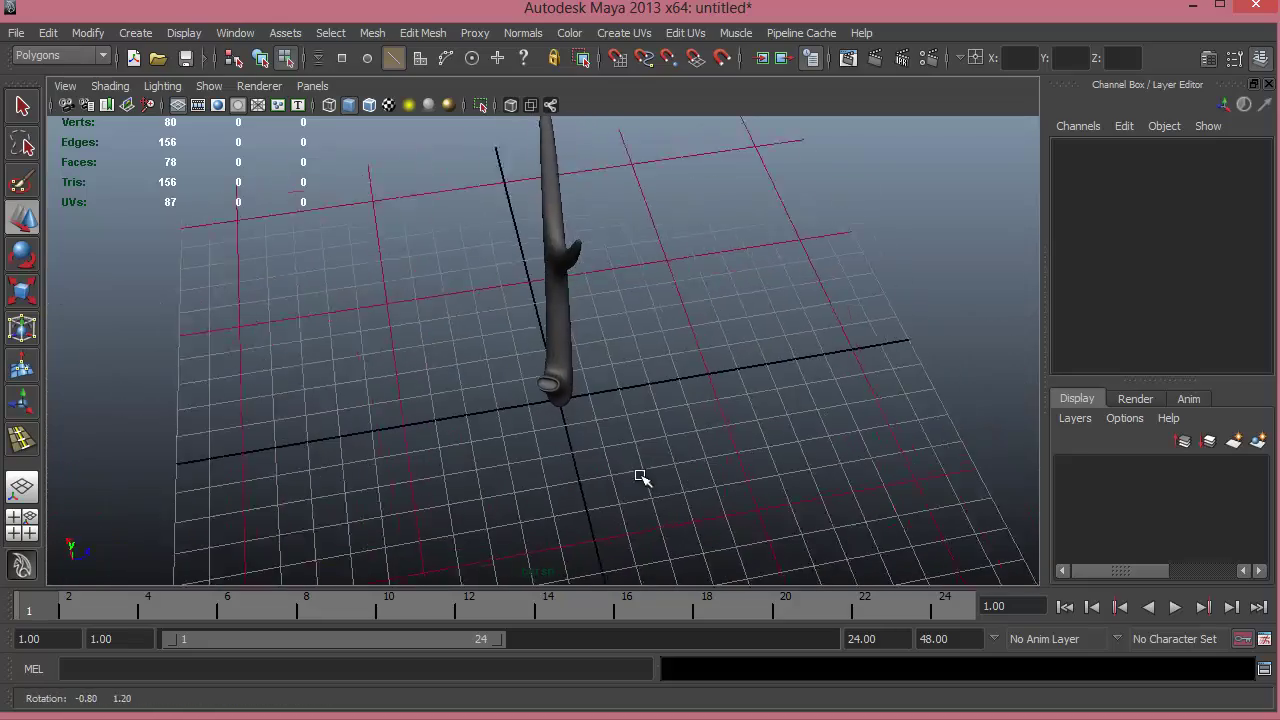
alt+right_drag(641, 476, 872, 432)
alt+middle_drag(631, 349, 622, 310)
alt+right_drag(622, 310, 812, 398)
alt+drag(812, 398, 583, 369)
alt+right_drag(576, 393, 732, 413)
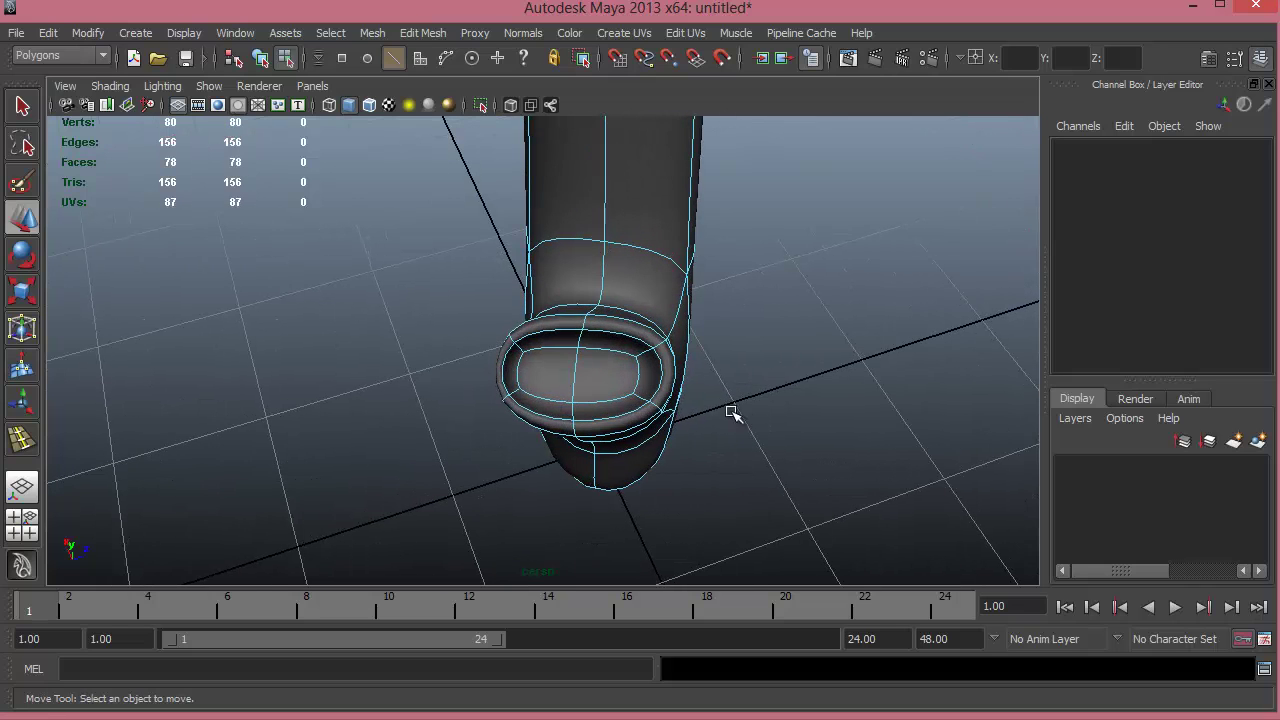
- Select two rim faces on one side of the lower branch's hollow end and adjust their position
key(3)
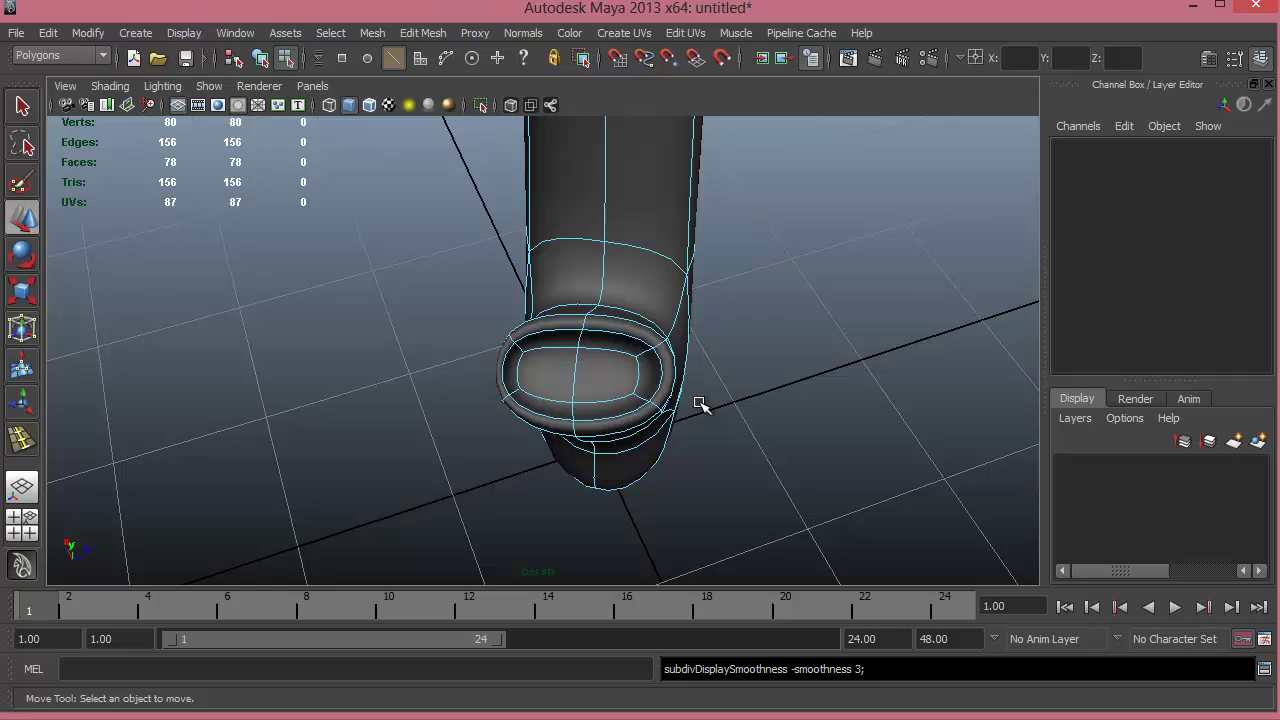
key(1)
alt+drag(703, 400, 755, 468)
alt+drag(670, 466, 666, 426)
alt+drag(656, 436, 696, 347)
click(676, 366)
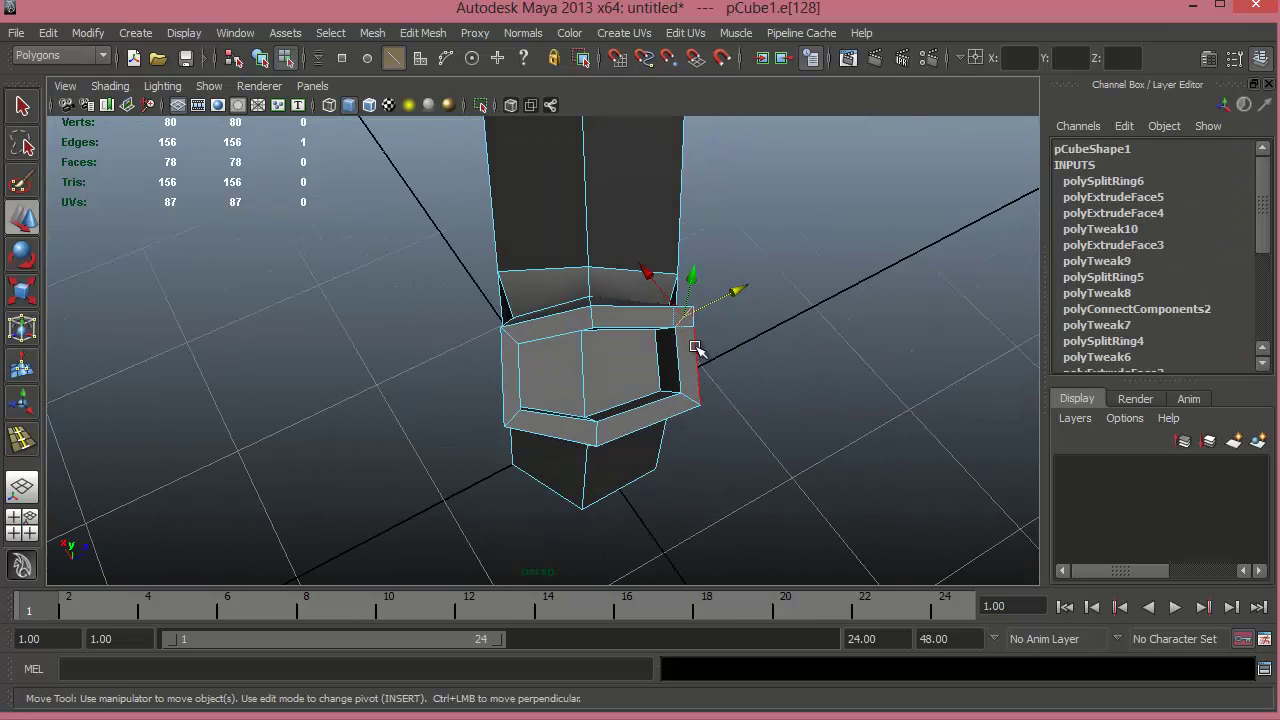
right_drag(690, 352, 680, 398)
click(681, 362)
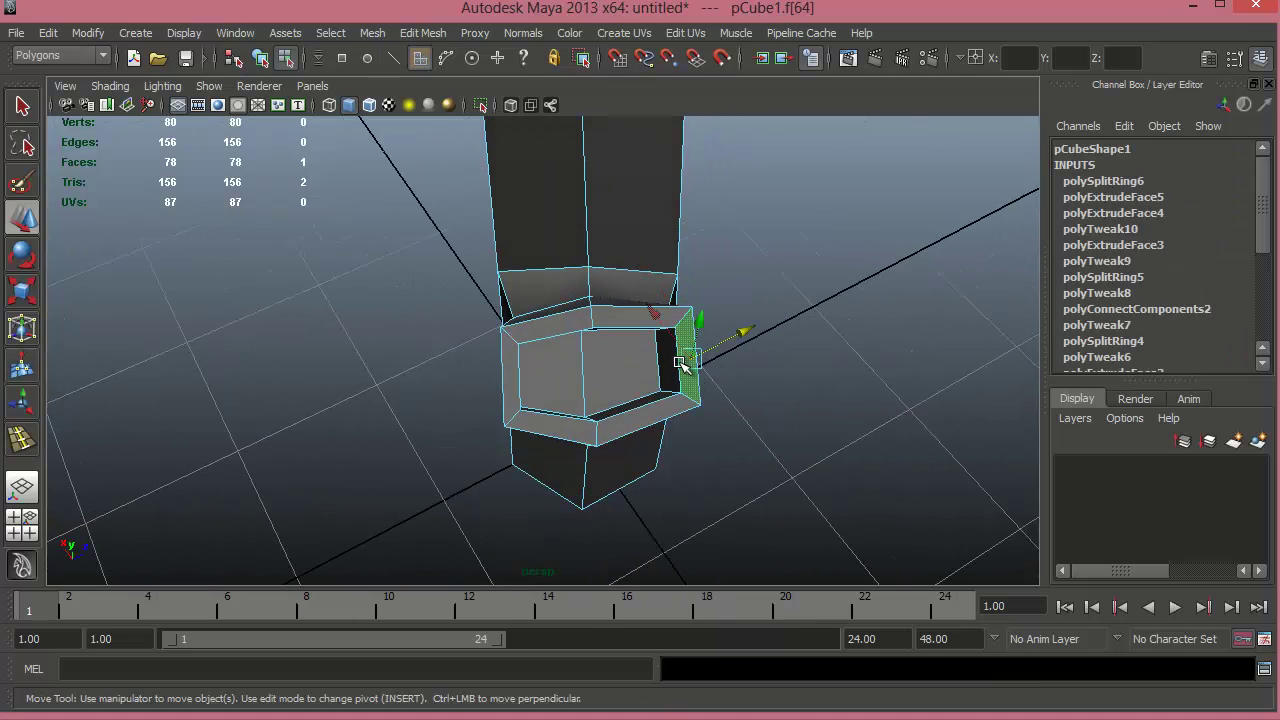
click(694, 382)
alt+drag(694, 382, 720, 300)
click(737, 390)
click(665, 341)
mouse_move(640, 198)
mouse_down()
mouse_move(603, 374)
mouse_move(554, 357)
mouse_move(634, 197)
mouse_move(626, 189)
mouse_up()
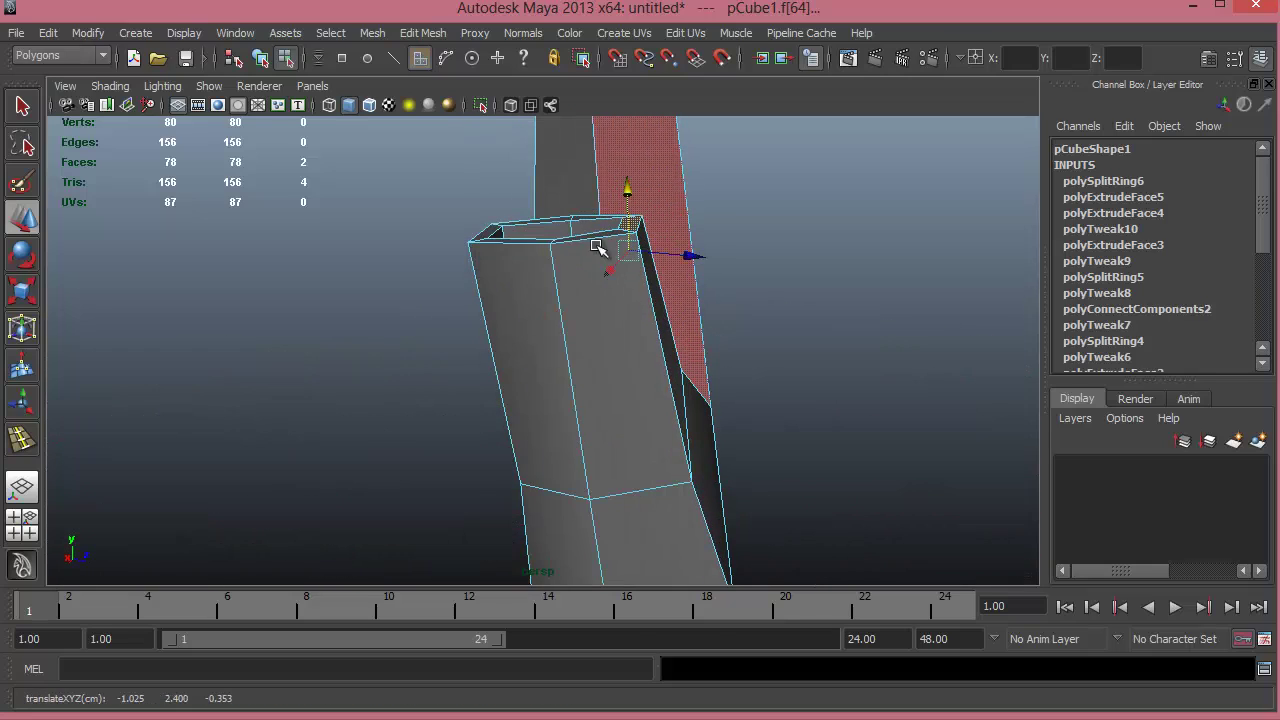
- Reposition the rim faces on the opposite side of the hollow end and check the branch in smooth preview
alt+drag(597, 247, 630, 390)
click(476, 352)
shift+click(515, 375)
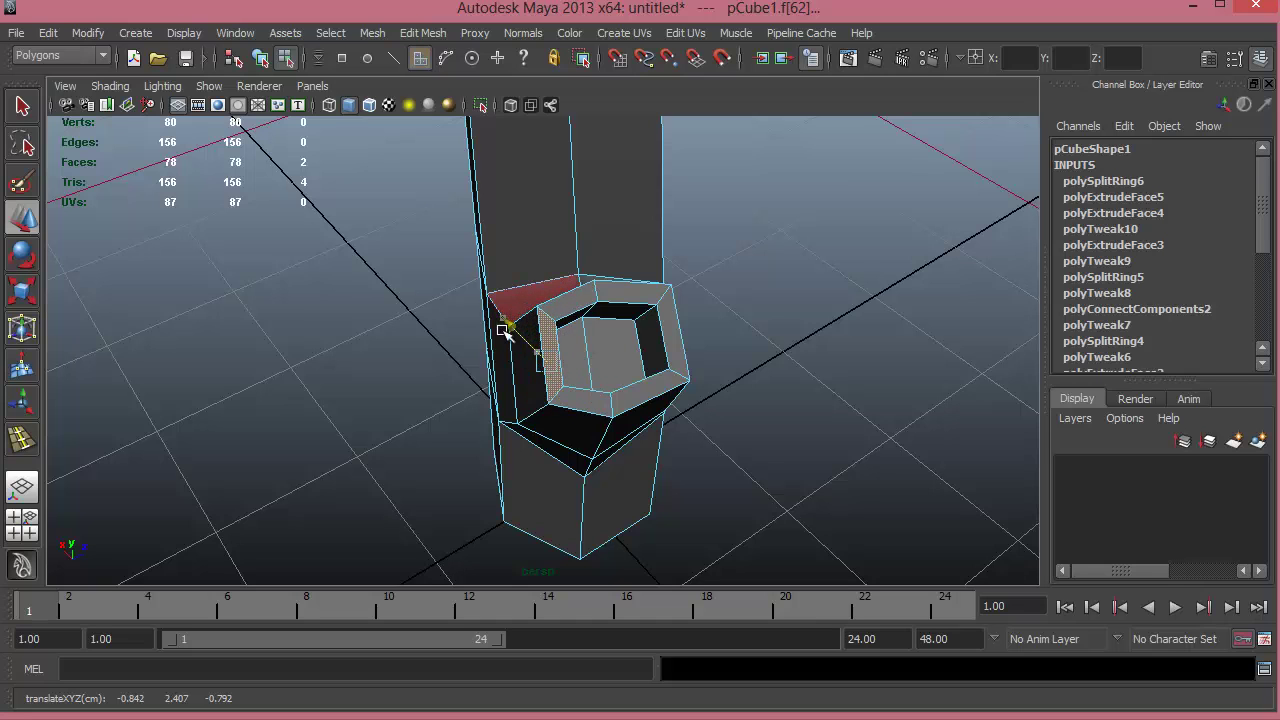
alt+drag(530, 365, 675, 345)
right_drag(674, 332, 706, 403)
key(3)
click(760, 370)
alt+drag(661, 429, 577, 346)
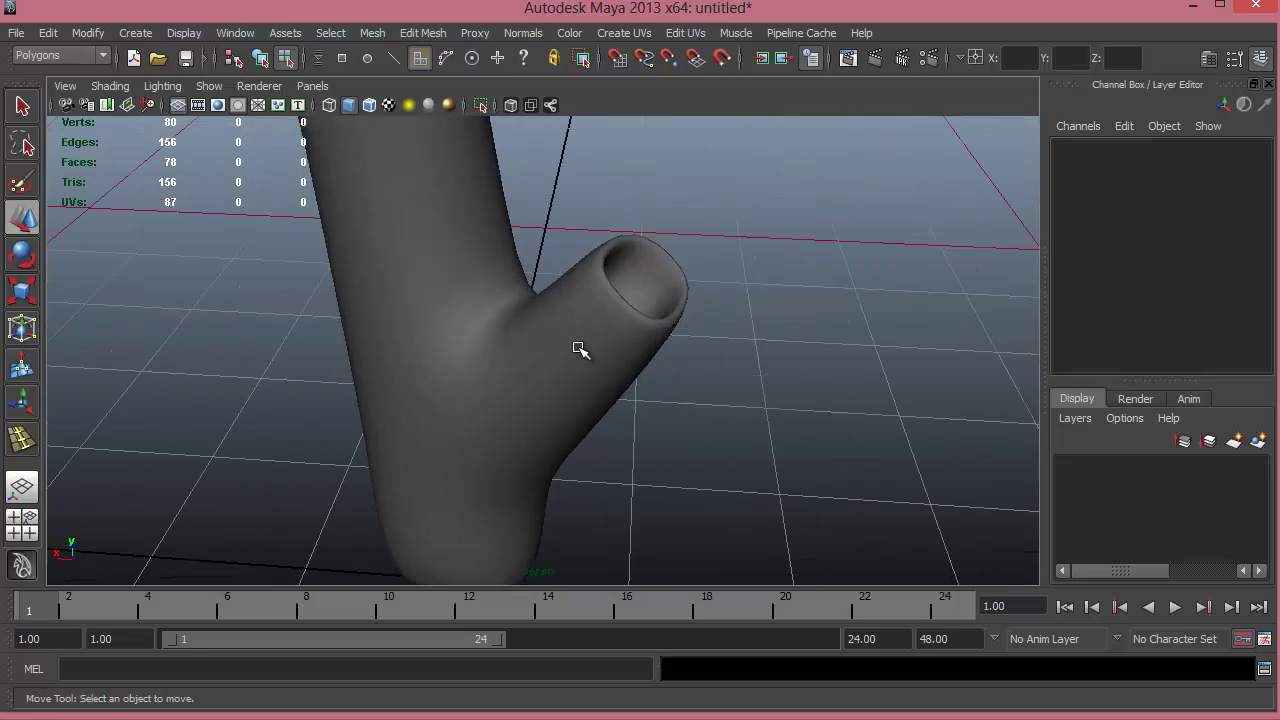
- Turn off smooth preview, insert an edge loop around the trunk section below the upper fork, and shift it sideways
right_drag(577, 346, 582, 368)
key(1)
alt+right_drag(759, 348, 346, 397)
alt+drag(346, 397, 630, 255)
alt+right_drag(630, 255, 335, 266)
alt+middle_drag(556, 346, 577, 414)
alt+drag(524, 402, 571, 369)
alt+middle_drag(592, 388, 670, 455)
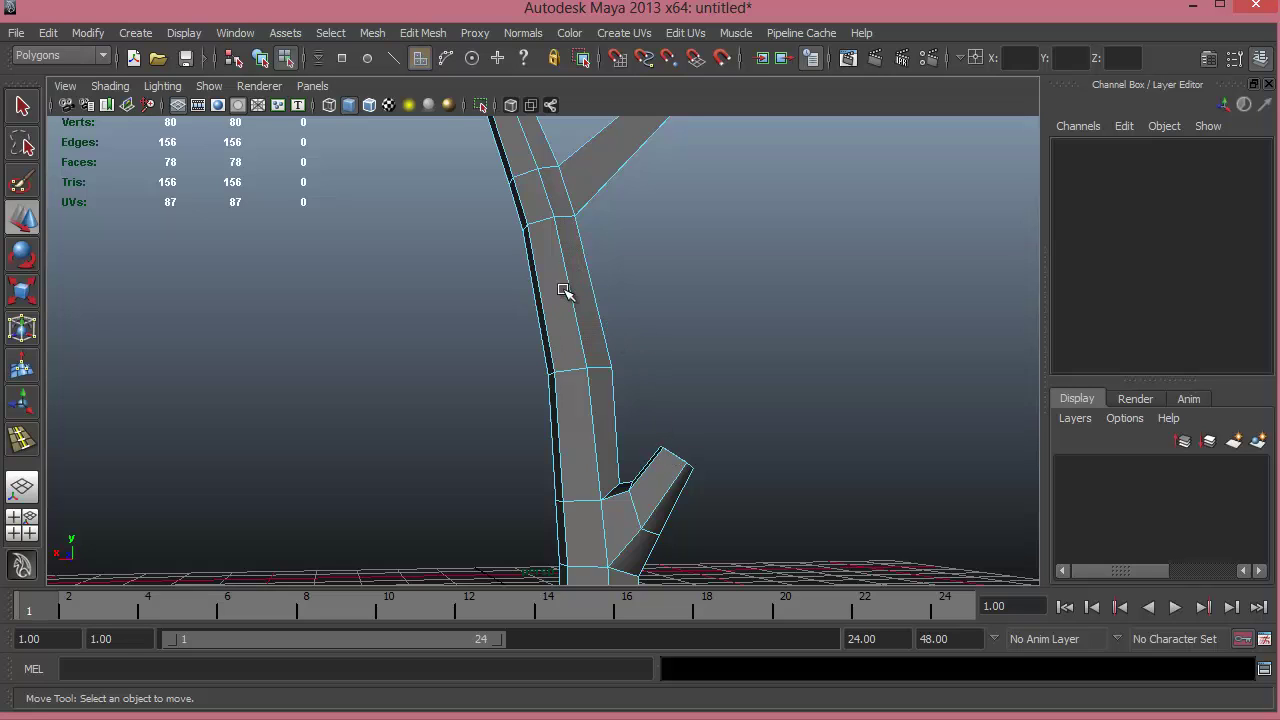
alt+drag(565, 291, 520, 360)
click(21, 437)
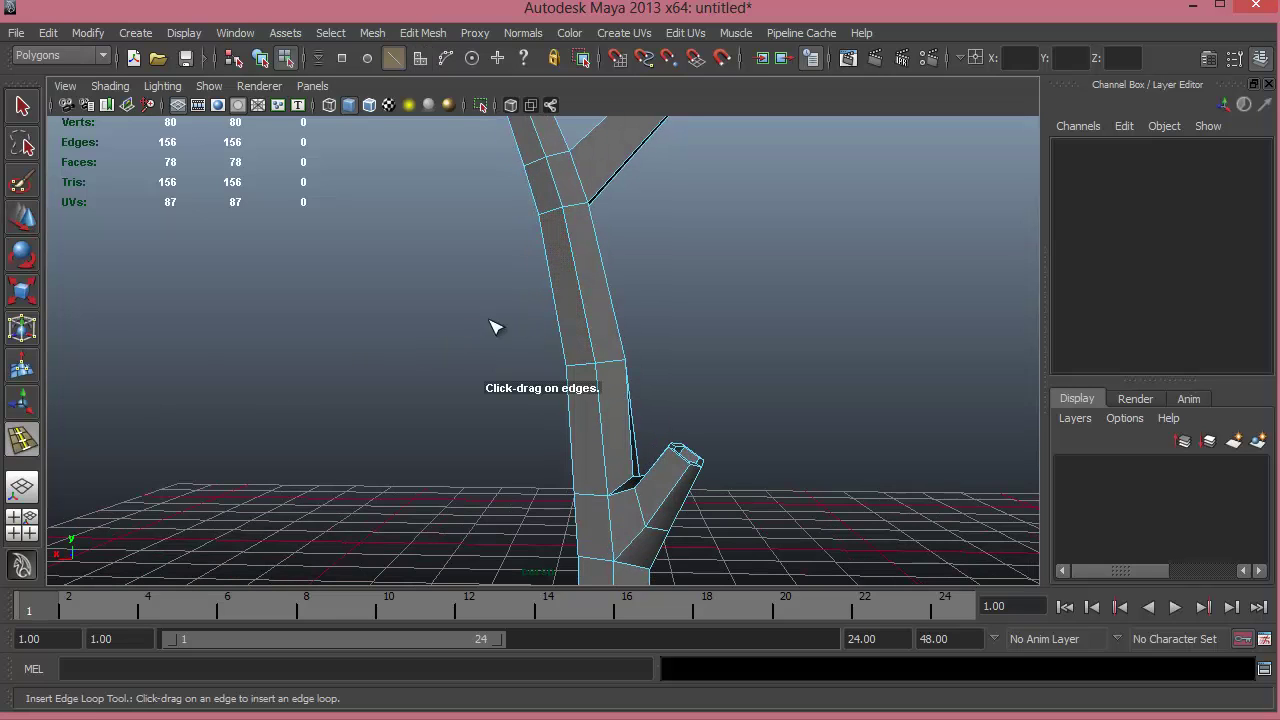
drag(585, 282, 521, 279)
key(w)
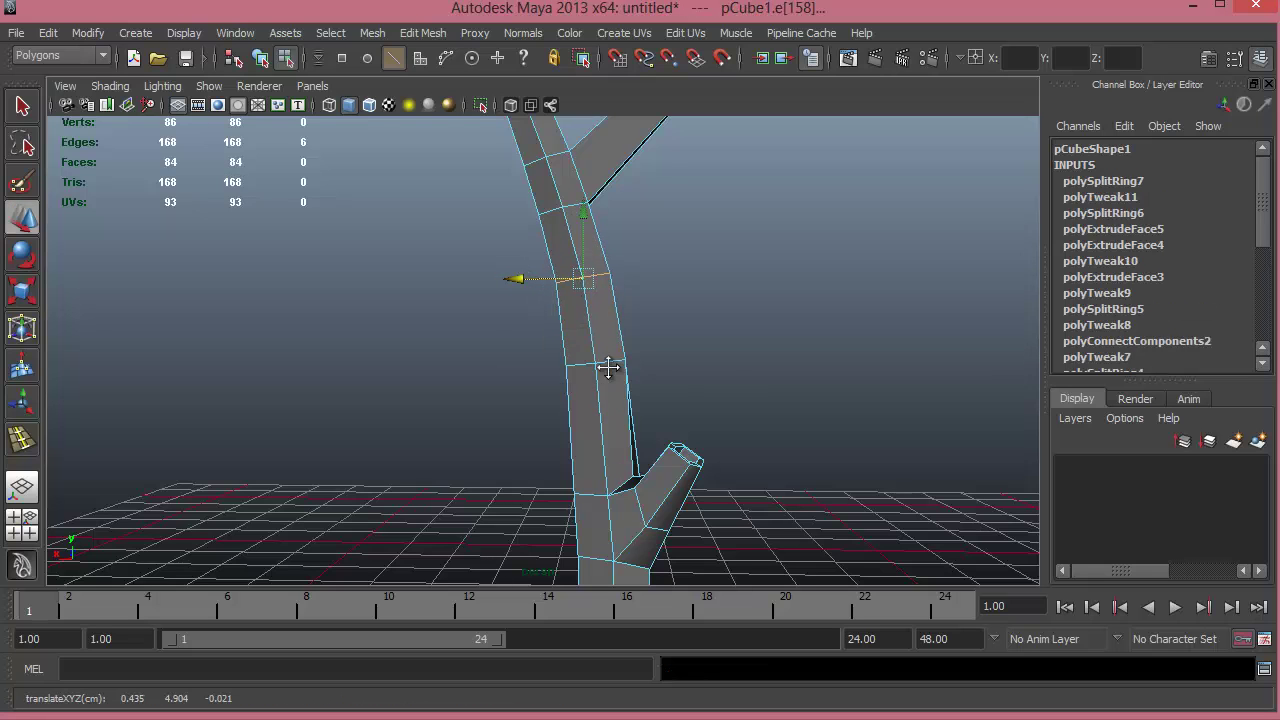
- Insert an edge loop around the trunk section just above the lower branch and shift it sideways
alt+middle_drag(608, 367, 617, 266)
alt+drag(618, 268, 608, 300)
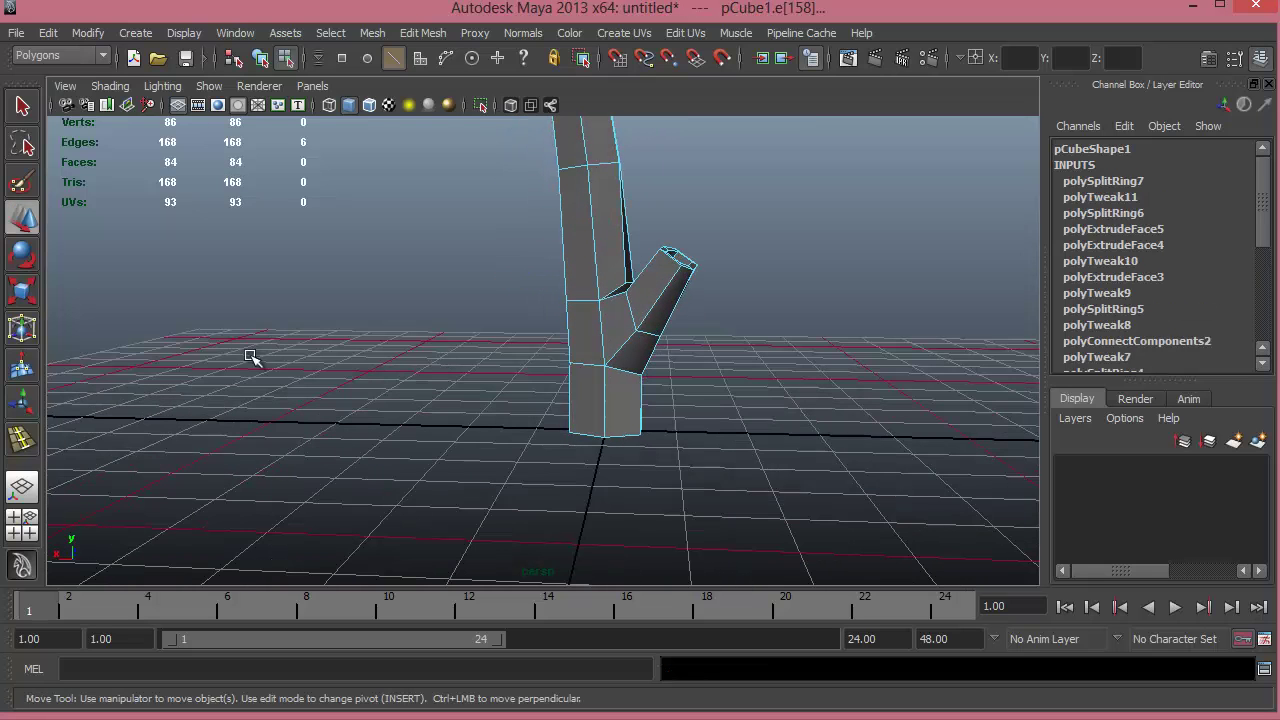
click(22, 440)
click(595, 235)
key(w)
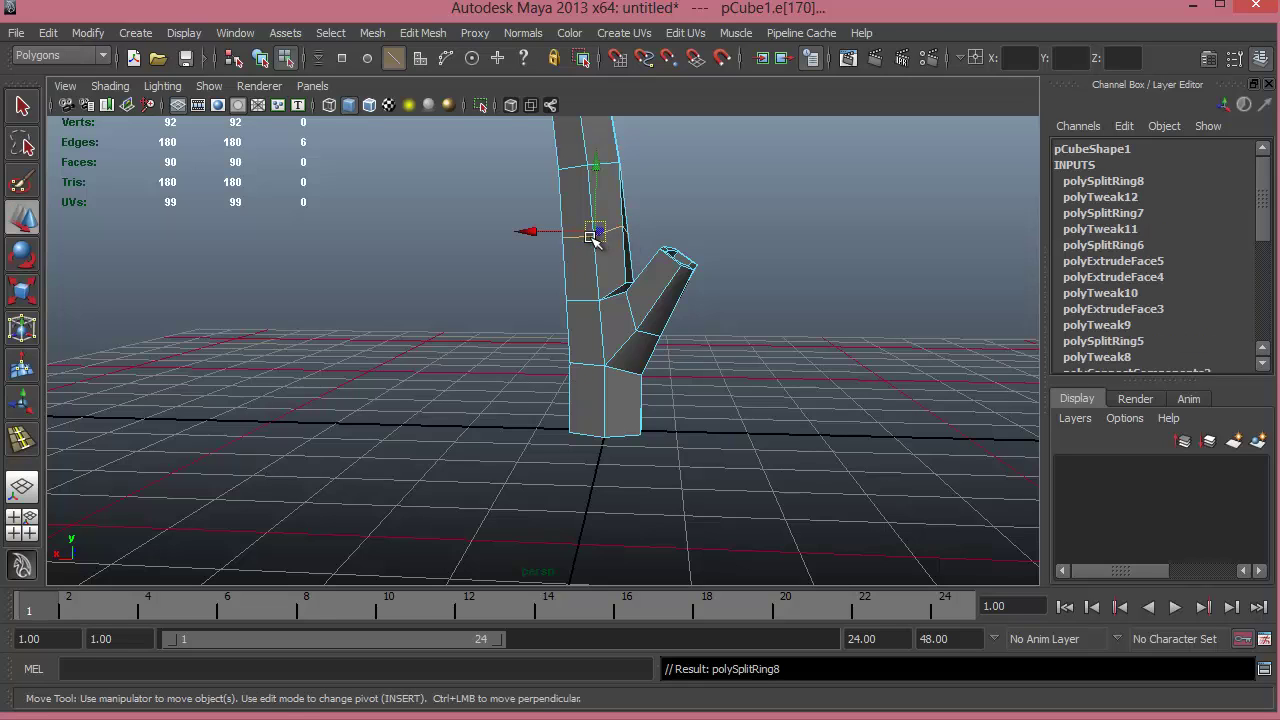
drag(512, 231, 636, 295)
- Insert an edge loop around the trunk base below the lower branch
click(22, 447)
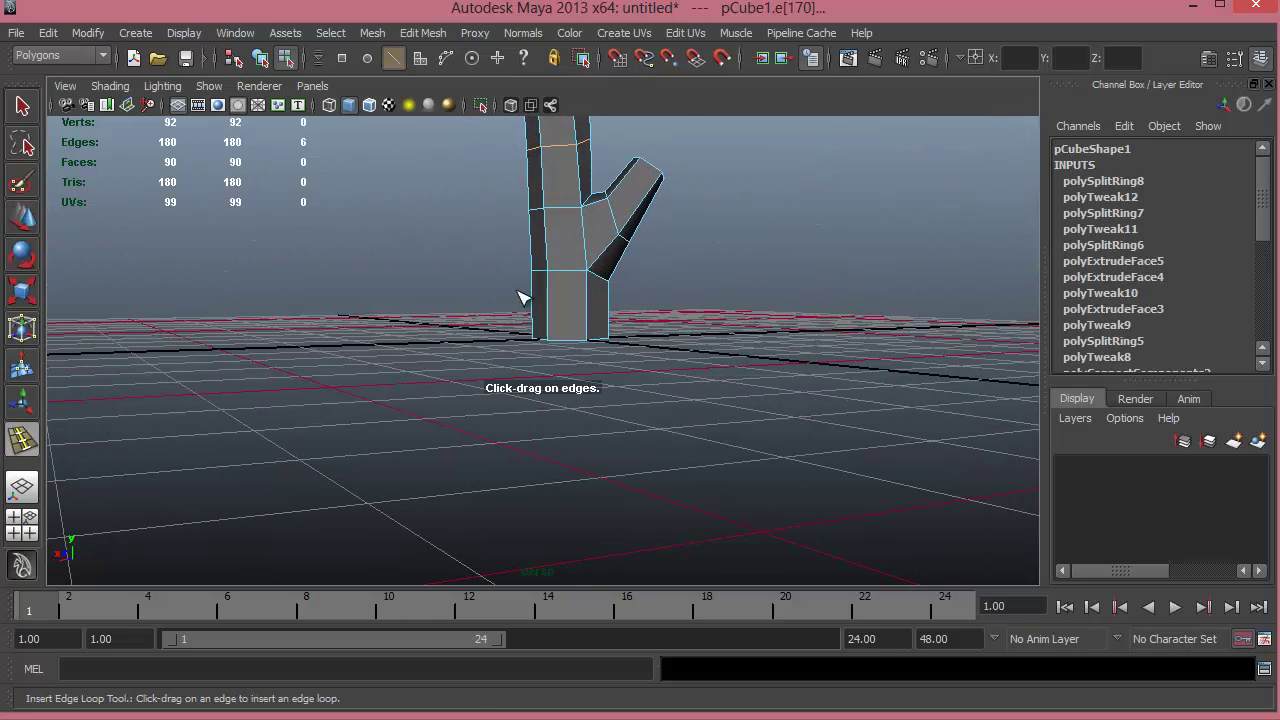
click(592, 313)
alt+drag(592, 313, 772, 327)
key(w)
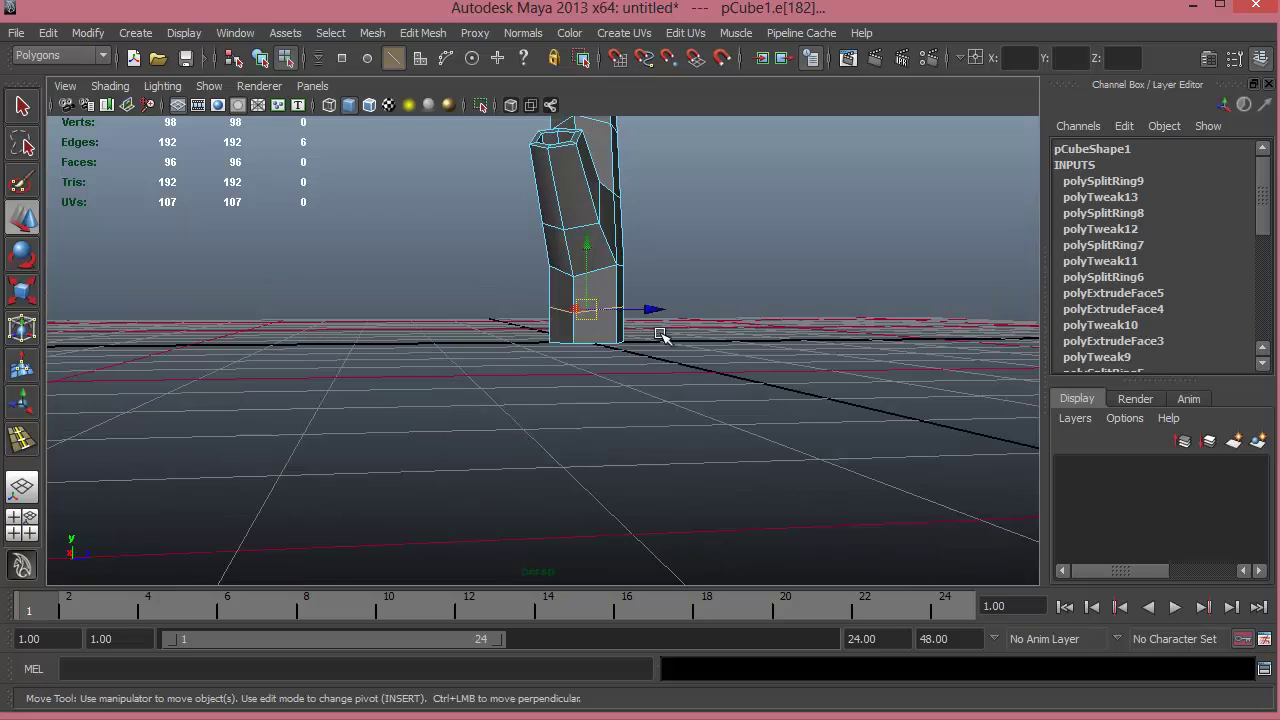
- Pull individual side faces and a corner edge of the trunk's lowest band outward to flare the base
scroll(568, 330, up, 1)
right_click(635, 330)
right_drag(637, 342, 637, 344)
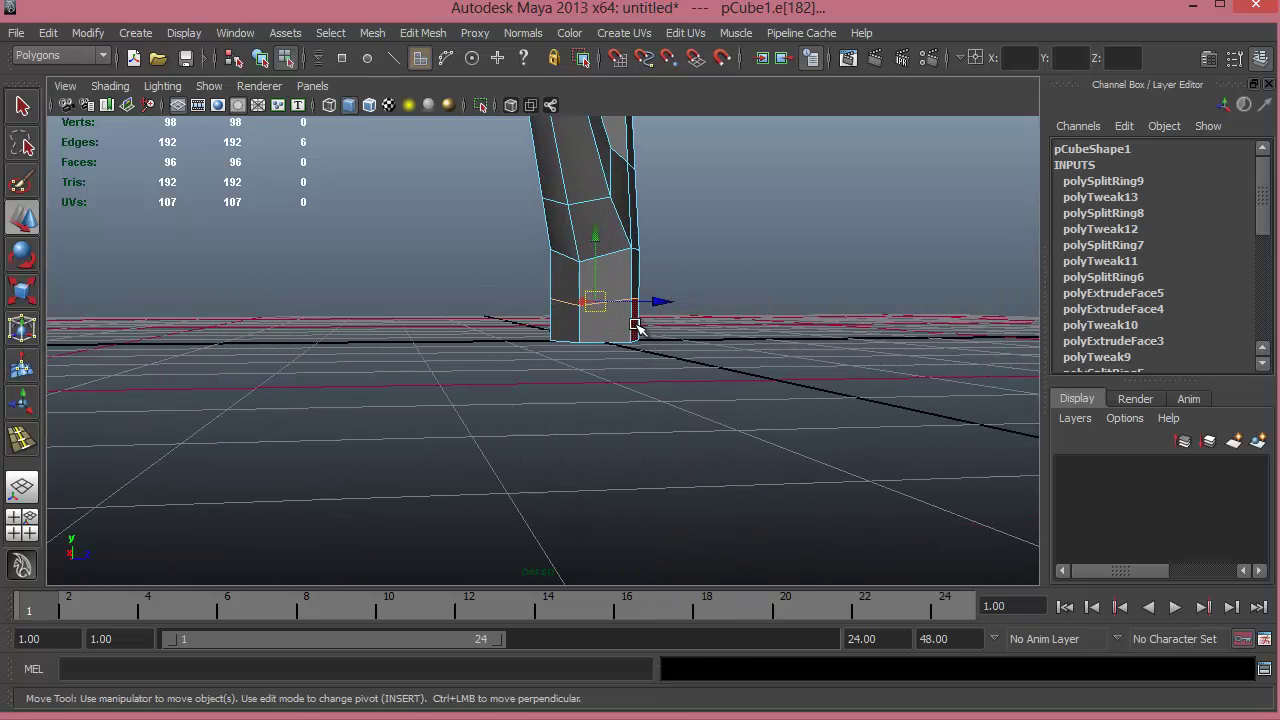
click(636, 326)
alt+drag(638, 327, 703, 328)
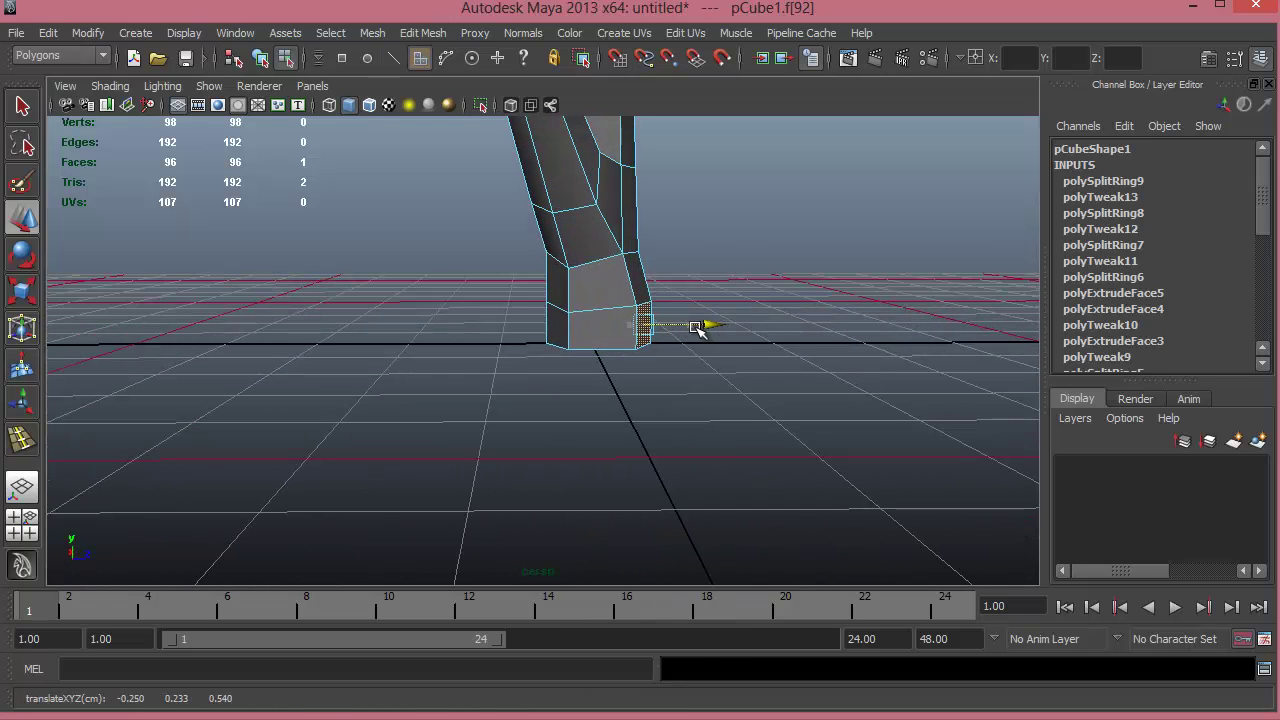
alt+drag(618, 361, 666, 367)
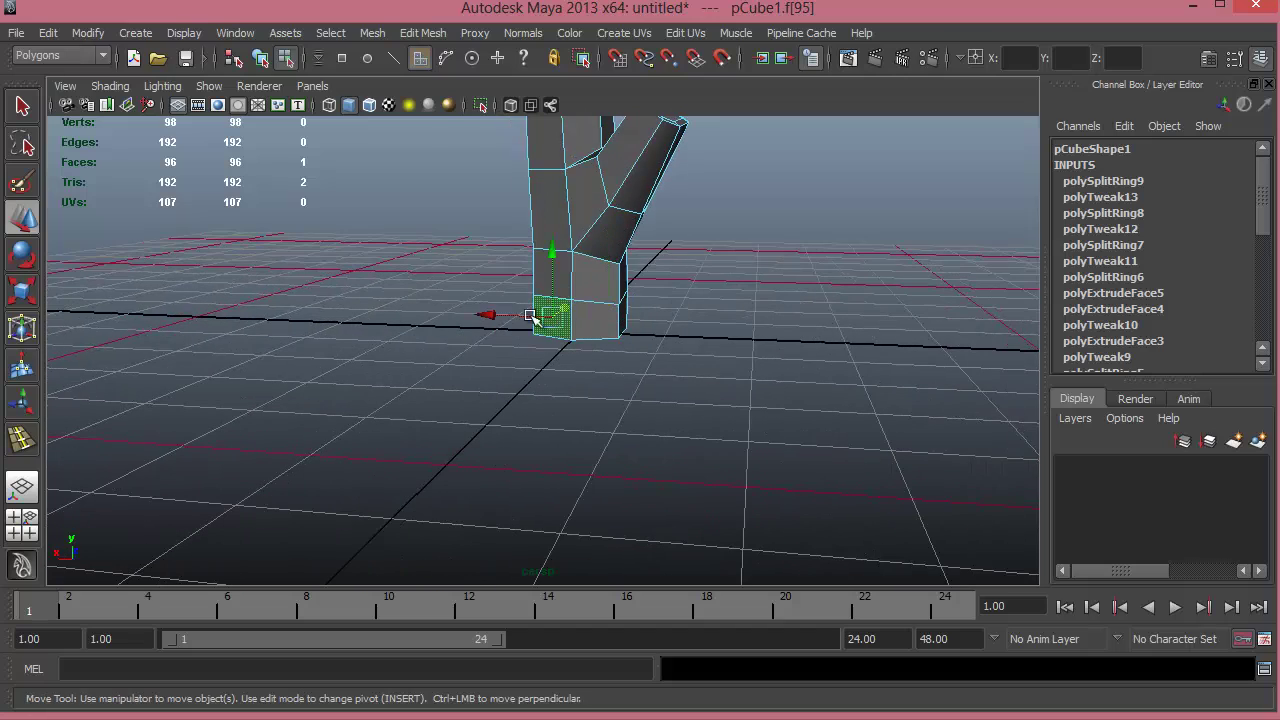
alt+drag(551, 349, 537, 276)
alt+drag(547, 328, 774, 323)
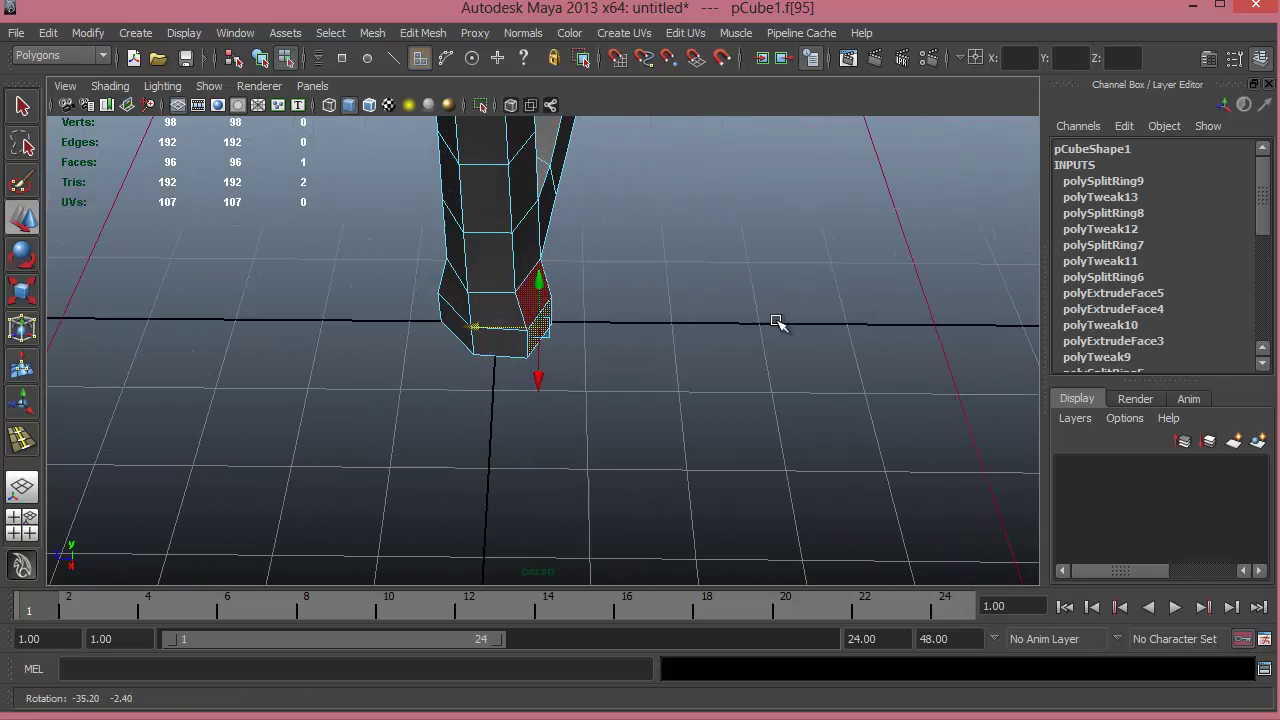
click(470, 341)
drag(453, 338, 443, 339)
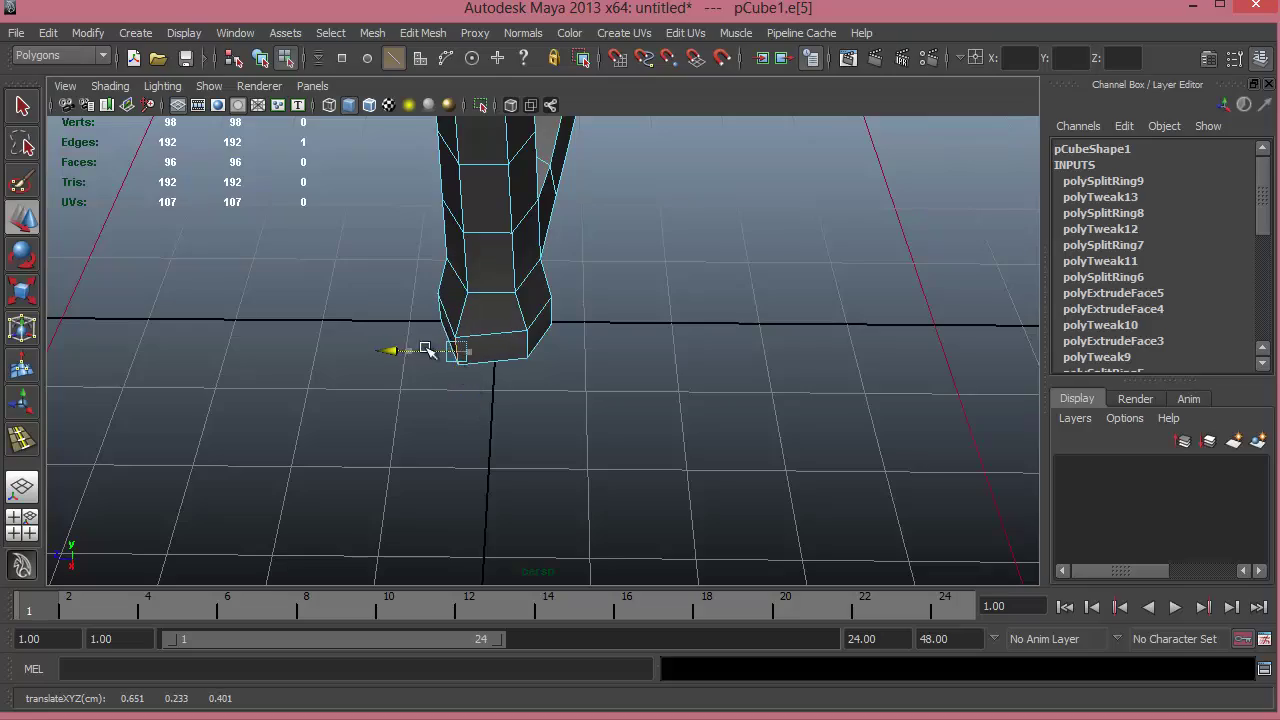
- Insert an edge loop in the lower section of the upper side branch and move it down to curve the branch
alt+drag(425, 348, 563, 266)
alt+middle_drag(563, 266, 711, 426)
alt+right_drag(711, 426, 646, 251)
alt+drag(646, 251, 824, 270)
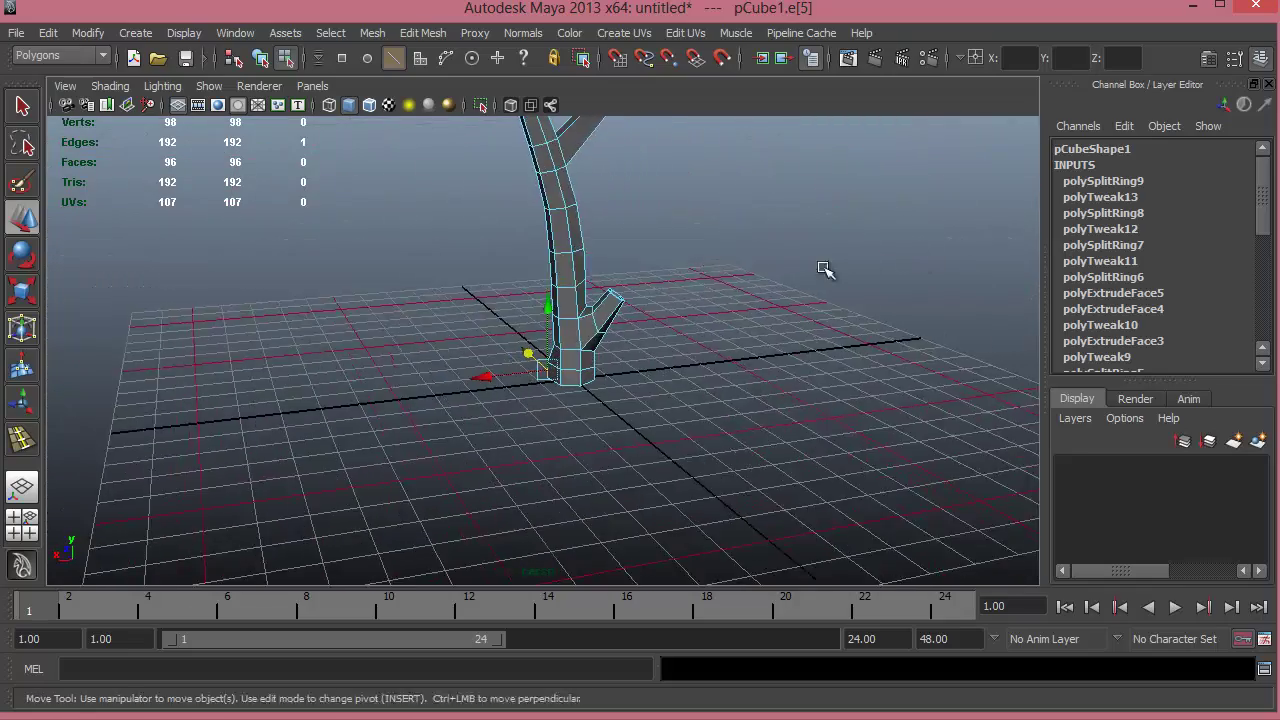
alt+right_drag(824, 270, 592, 320)
alt+middle_drag(592, 320, 586, 376)
alt+drag(586, 376, 563, 383)
alt+right_drag(563, 383, 598, 260)
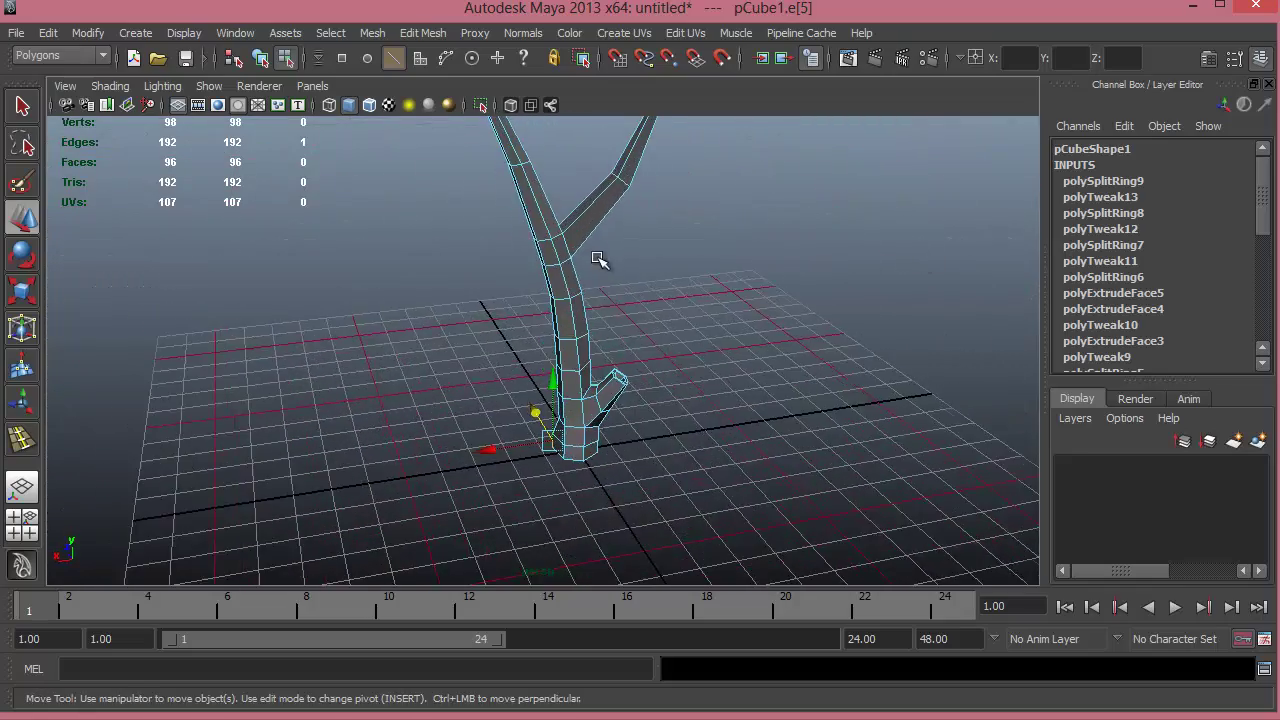
alt+drag(598, 260, 409, 457)
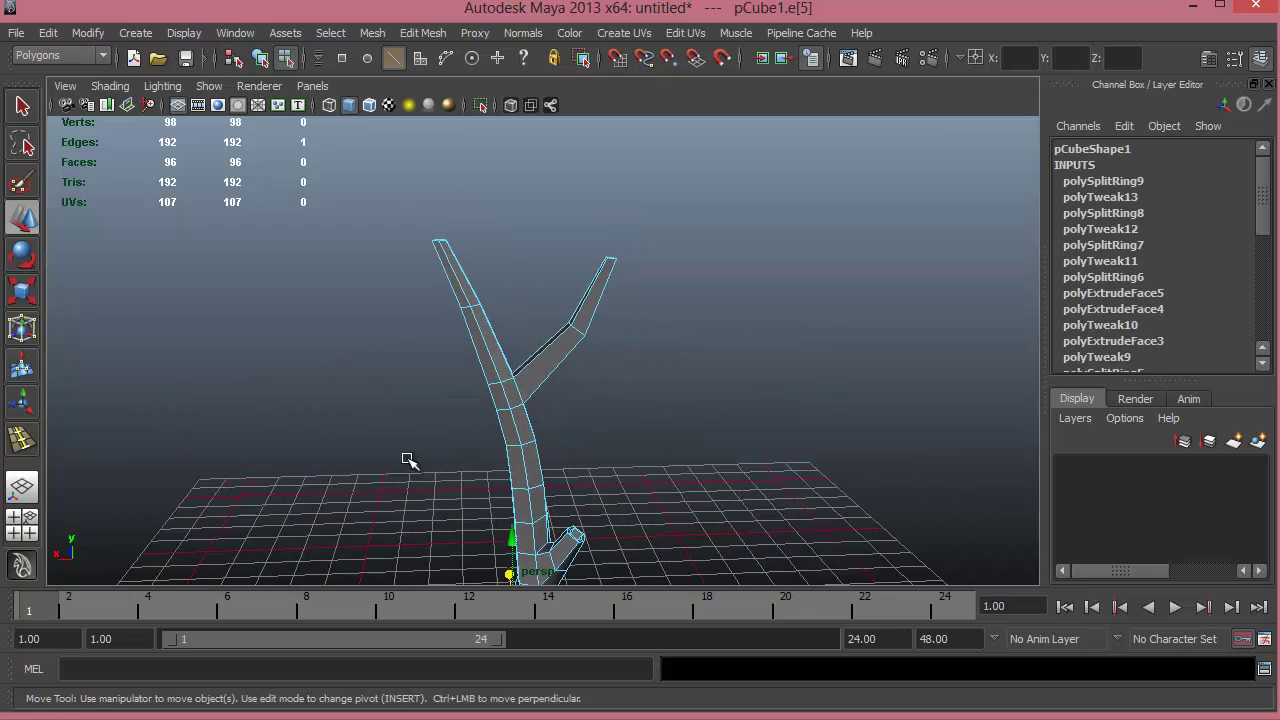
click(22, 441)
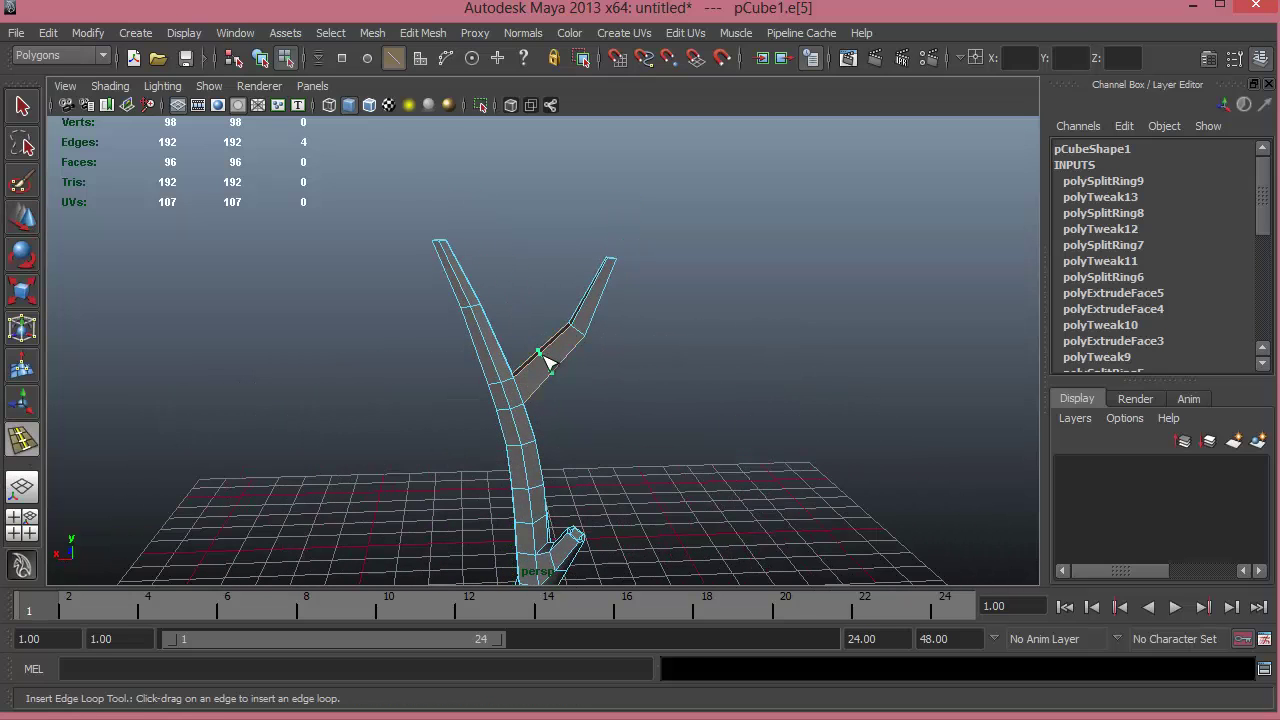
mouse_move(544, 356)
mouse_down()
mouse_move(562, 375)
mouse_move(556, 342)
mouse_up()
key(w)
drag(544, 295, 544, 302)
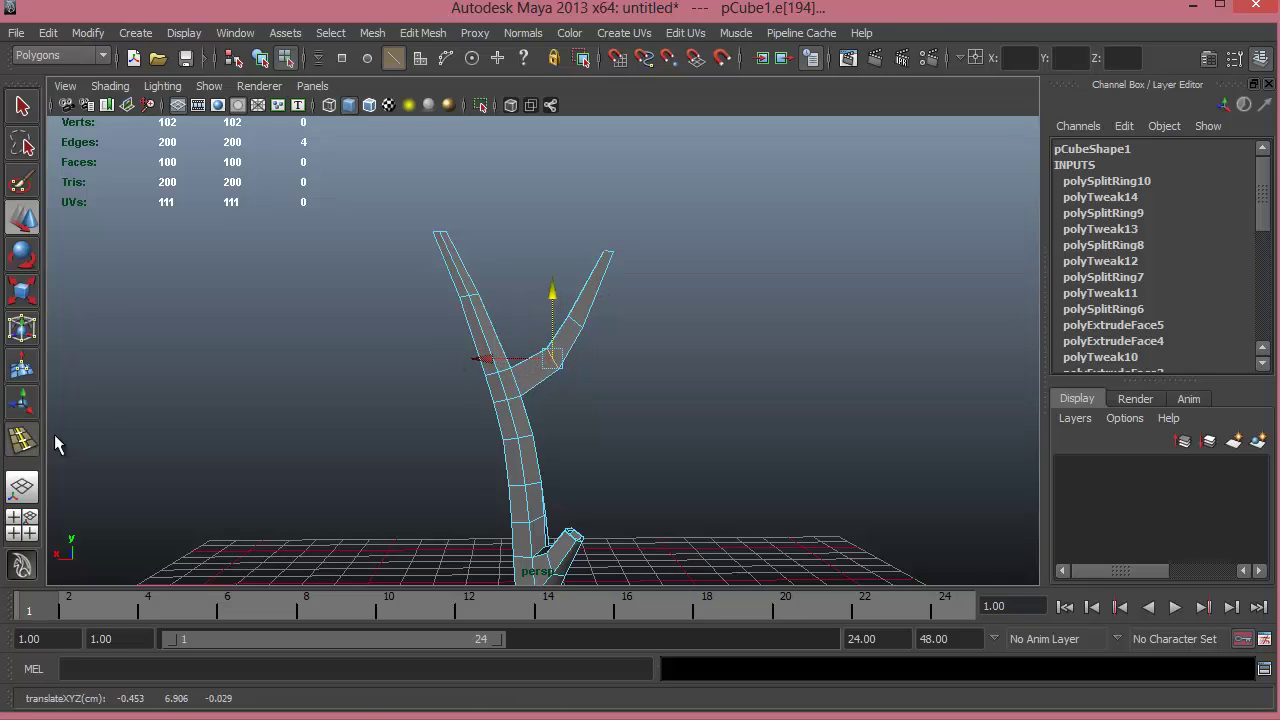
- Insert an edge loop midway along the tip section of the upper side branch and shift it outward
click(22, 441)
click(591, 287)
key(w)
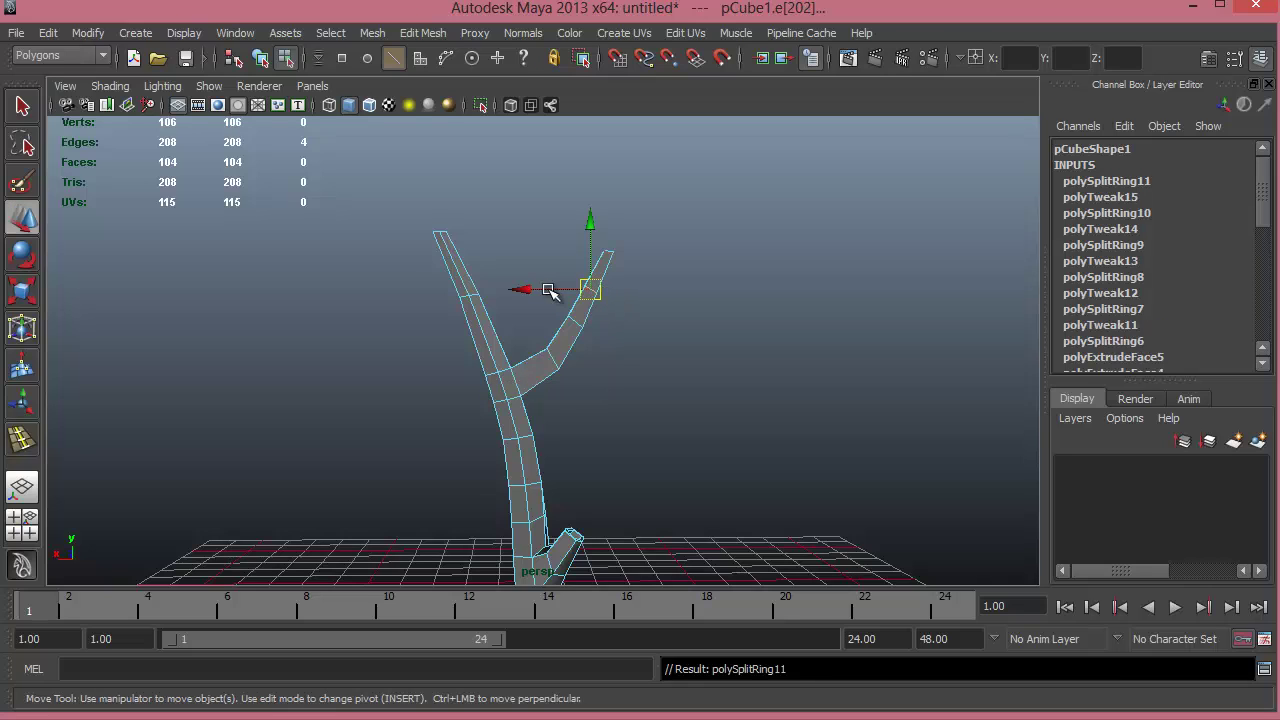
drag(548, 290, 553, 291)
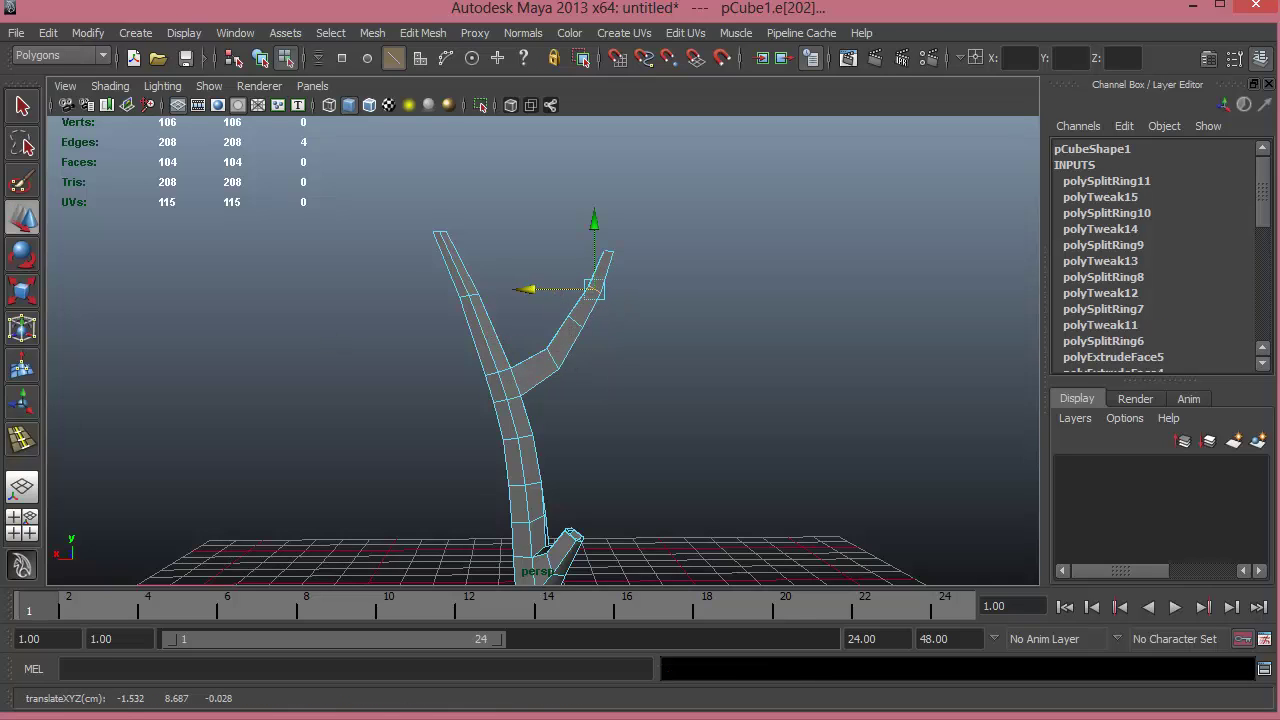
- Insert an edge loop around the main stem just above the upper fork and shift it toward the side branch
click(14, 440)
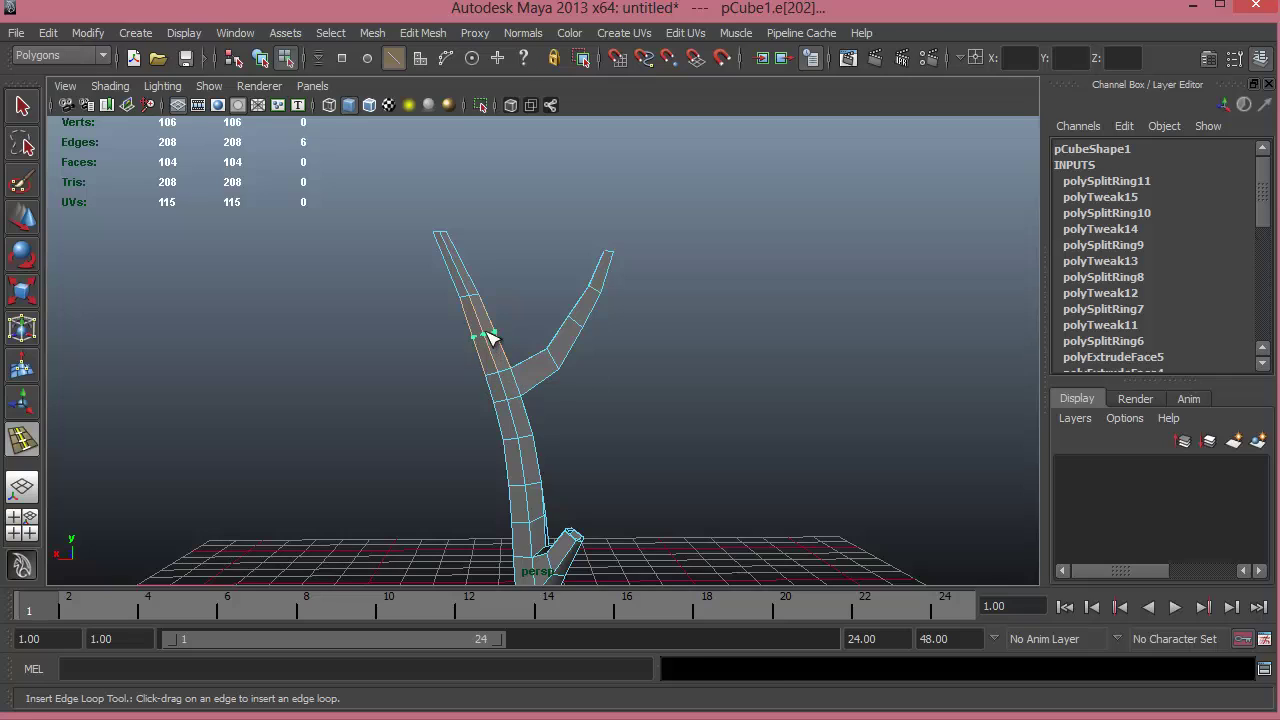
click(490, 338)
key(w)
drag(430, 333, 437, 336)
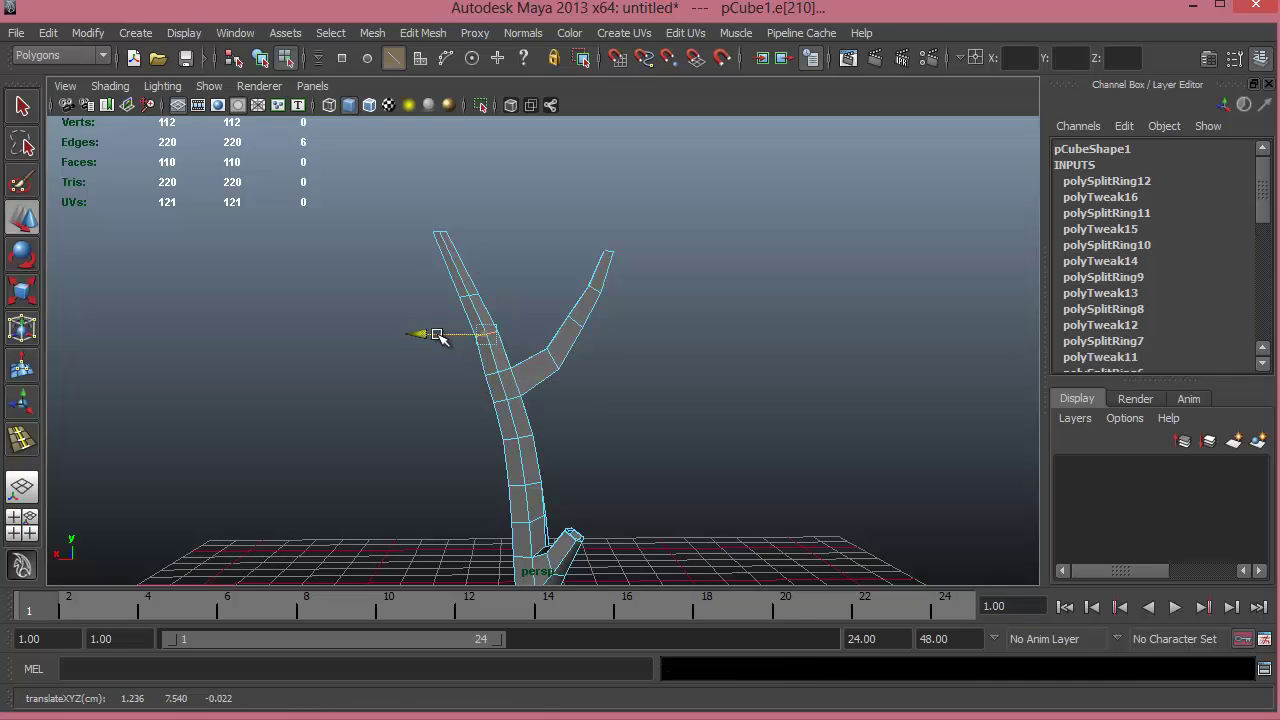
- Insert an edge loop near the main stem's tip, then shift it and the loop below it sideways to bend the stem
click(24, 438)
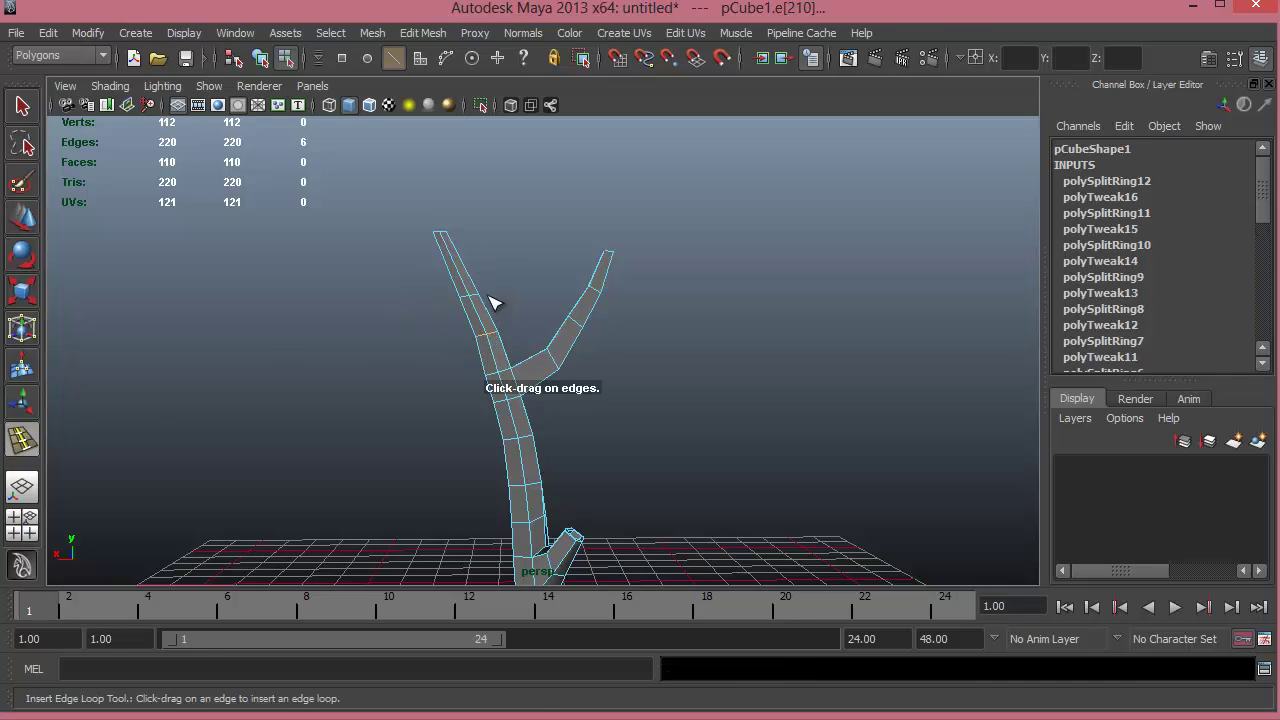
click(460, 268)
key(w)
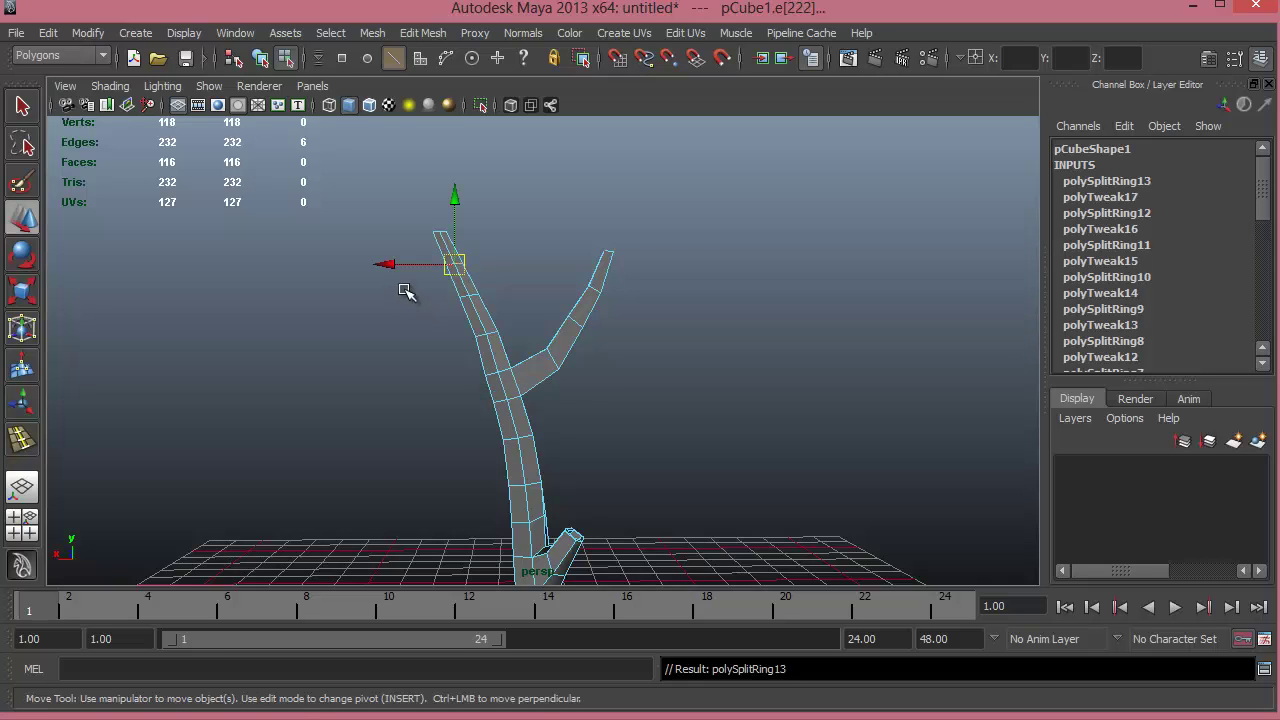
drag(388, 256, 438, 297)
click(418, 334)
double_click(464, 297)
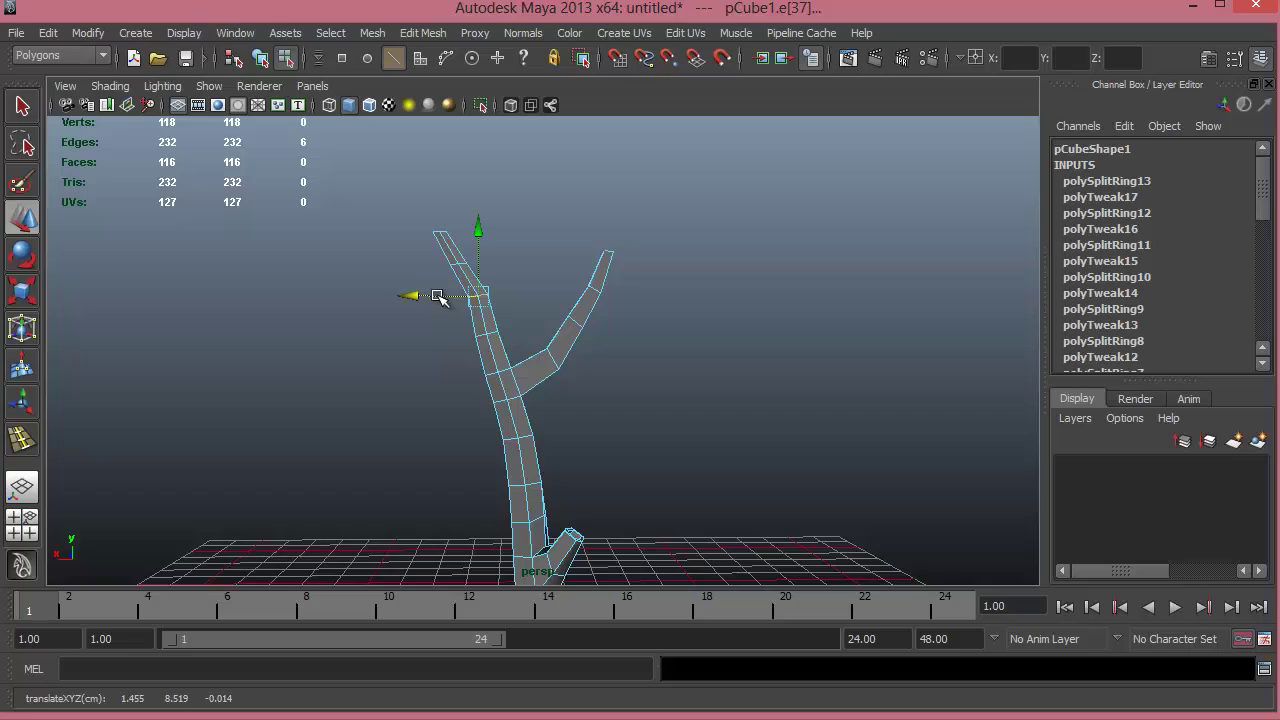
- Insert an edge loop around the lower branch between its middle loop and its hollow end
scroll(514, 443, down, 1)
alt+middle_drag(548, 353, 560, 243)
scroll(553, 370, down, 3)
alt+drag(553, 391, 640, 405)
alt+right_drag(583, 397, 729, 457)
alt+middle_drag(622, 403, 526, 331)
alt+right_drag(526, 331, 638, 407)
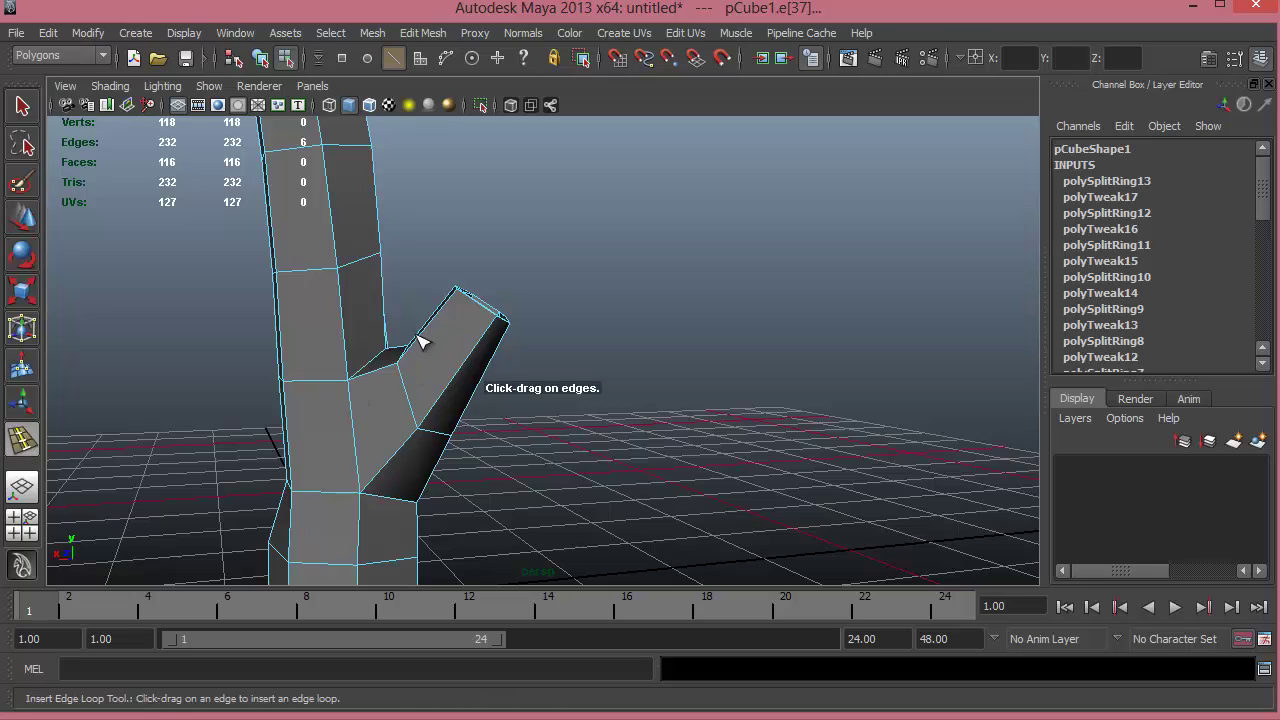
drag(420, 337, 541, 444)
key(r)
- Select the ring of side faces around the trunk's lowest band
right_drag(540, 472, 537, 423)
click(530, 487)
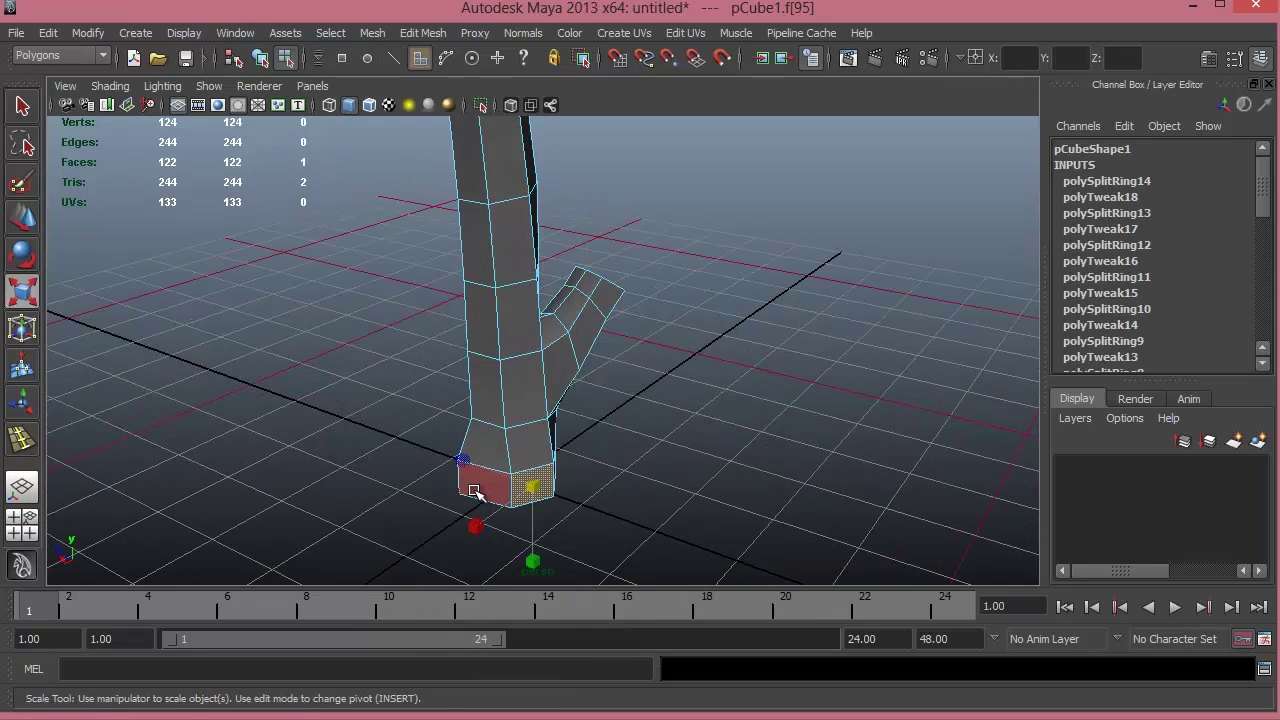
shift+click(476, 493)
alt+drag(491, 515, 560, 440)
shift+click(578, 452)
shift+click(561, 452)
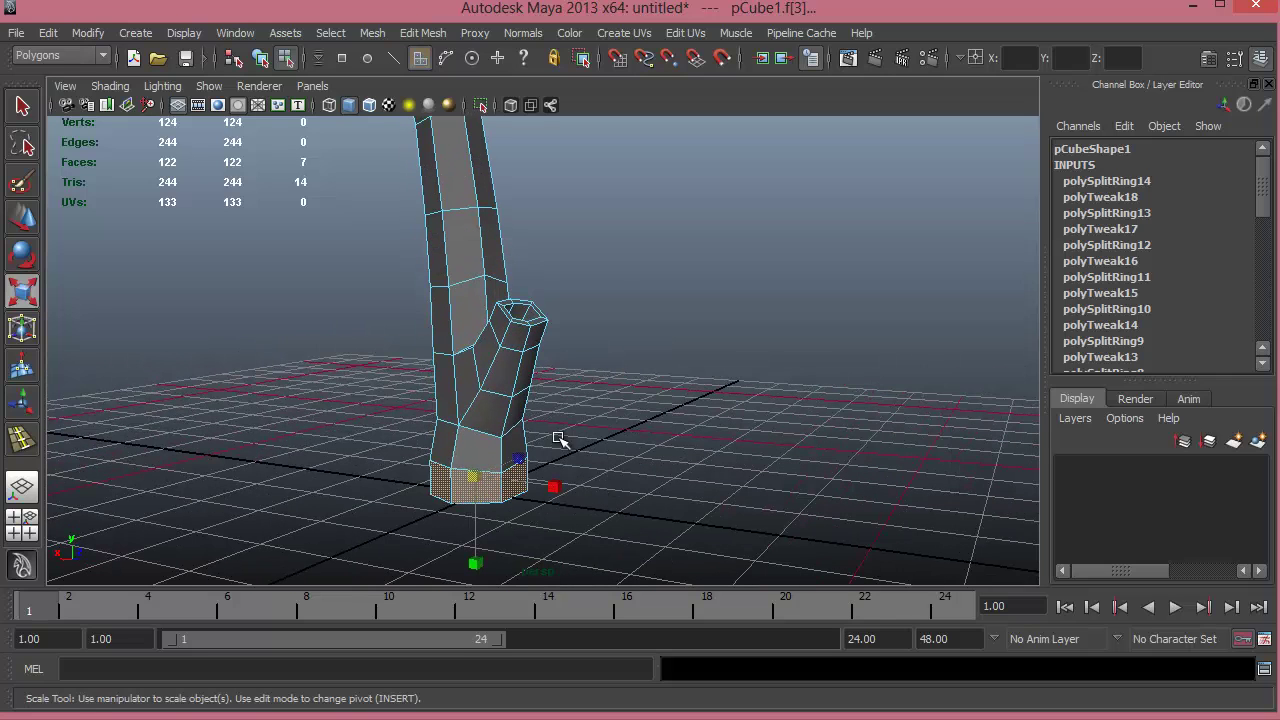
- Turn off Keep Faces Together so that the trunk's base faces extrude individually
click(420, 33)
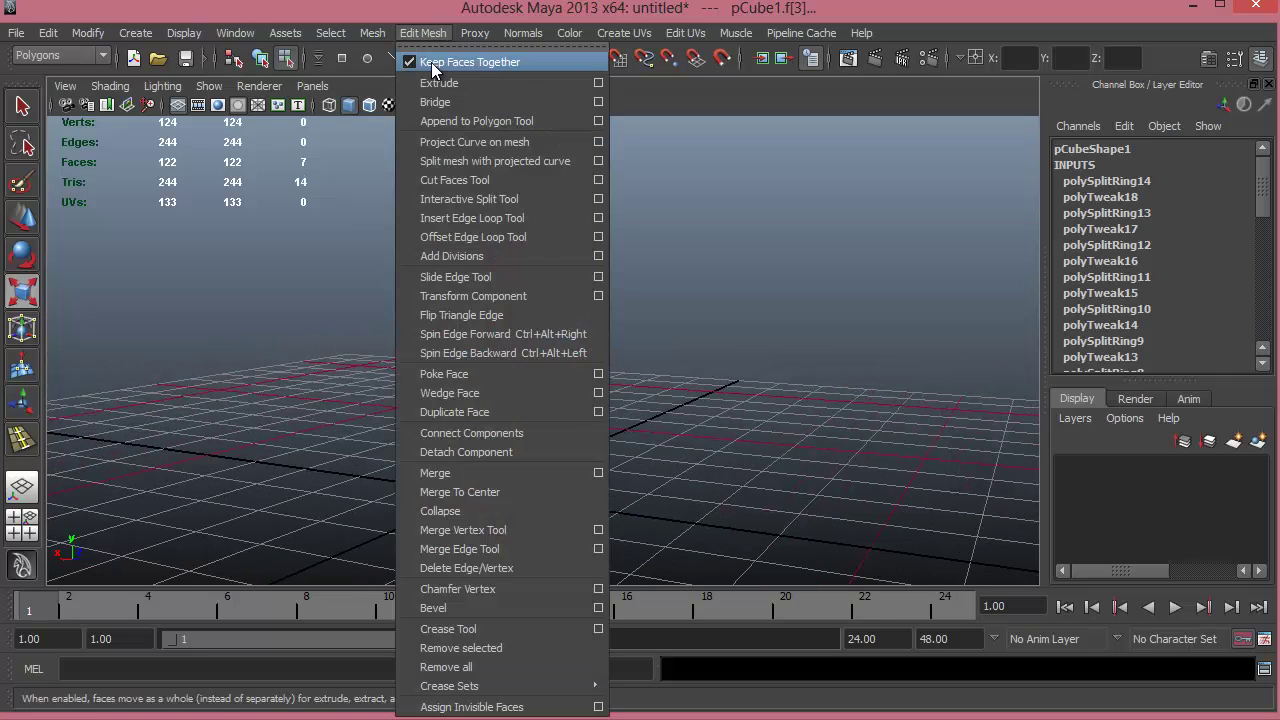
click(432, 62)
key(r)
alt+drag(620, 451, 604, 417)
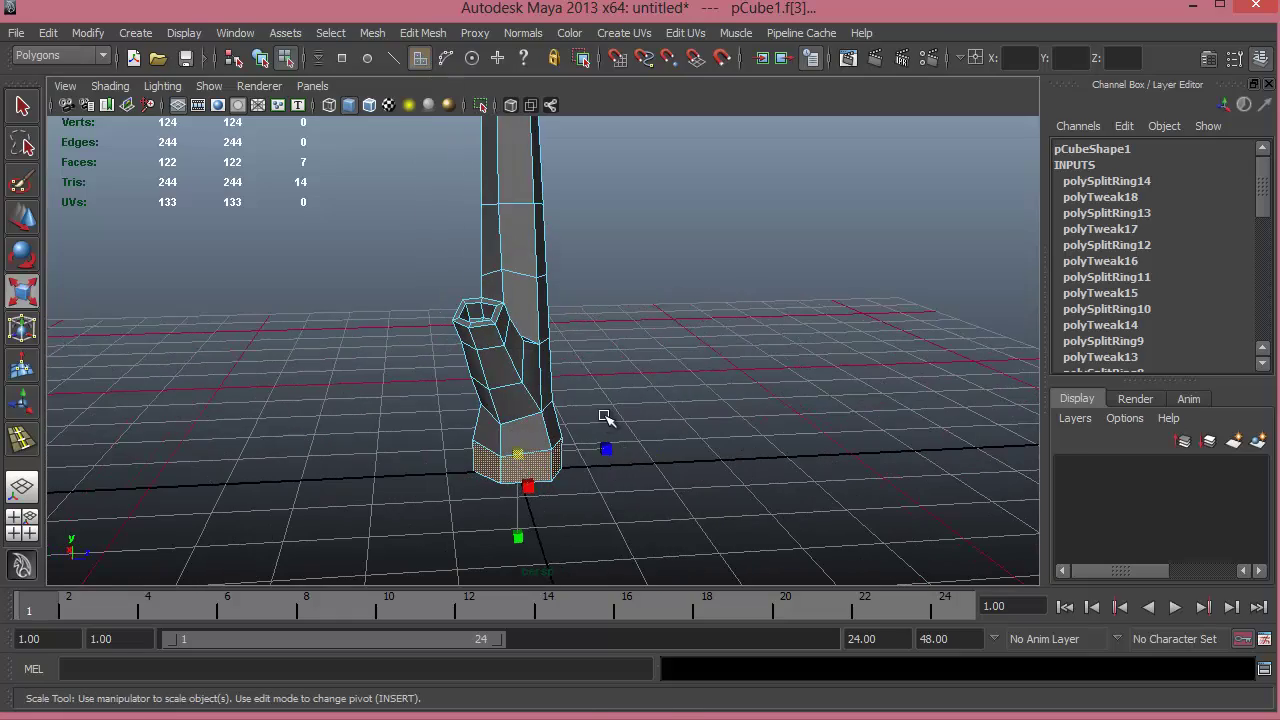
shift+right_click(604, 417)
click(604, 463)
alt+drag(557, 491, 737, 491)
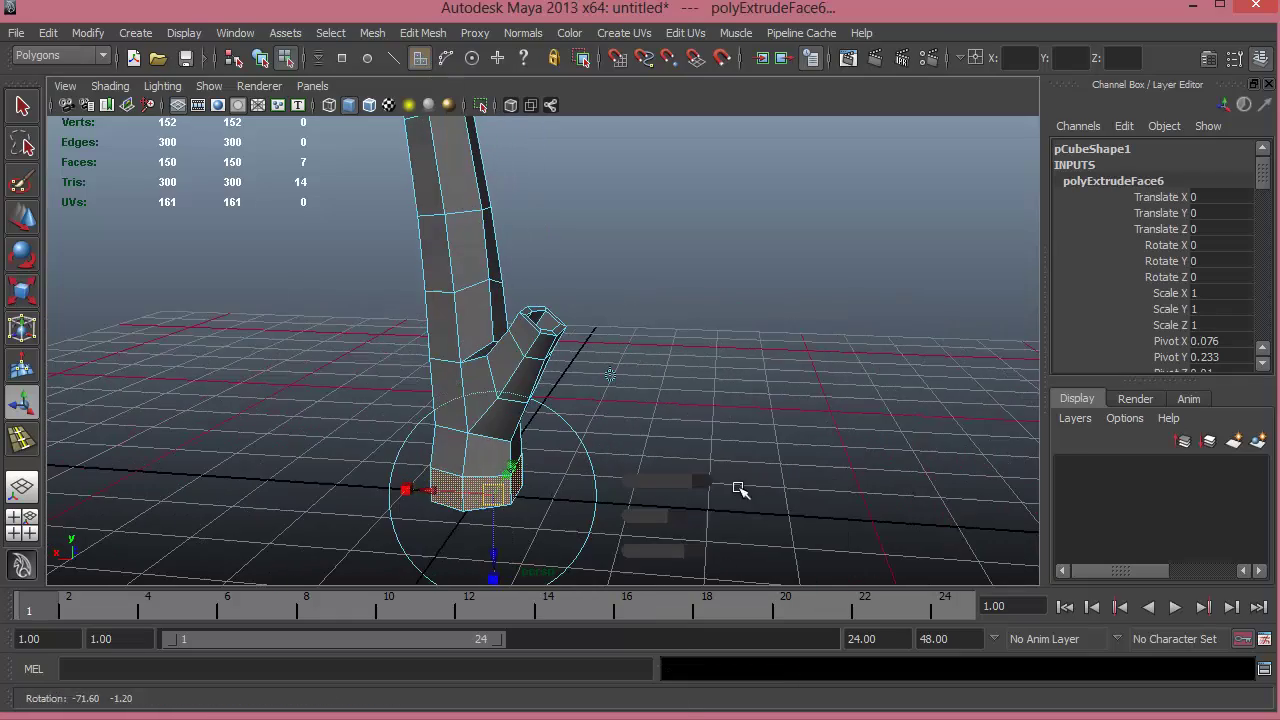
alt+drag(456, 498, 286, 380)
key(ctrl+z)
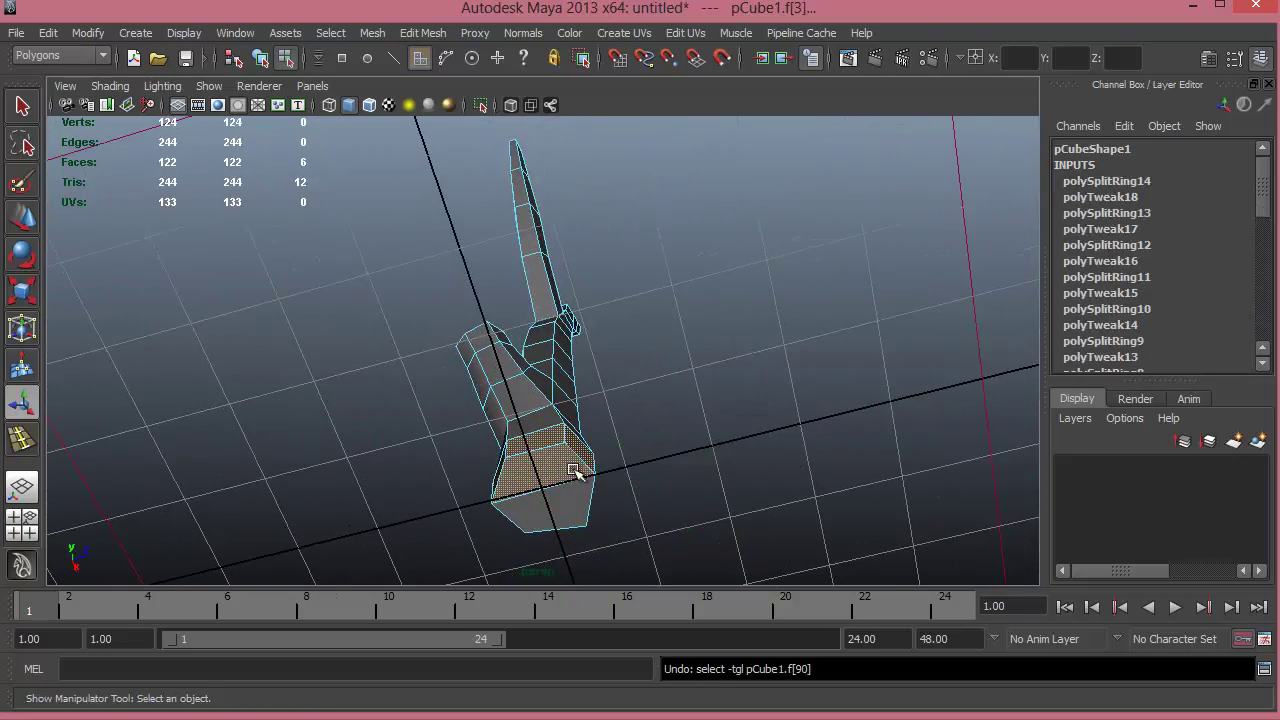
- Limit the selection to the six side faces of the trunk's lowest band and extrude them outward as separate tapering roots
alt+drag(557, 514, 519, 481)
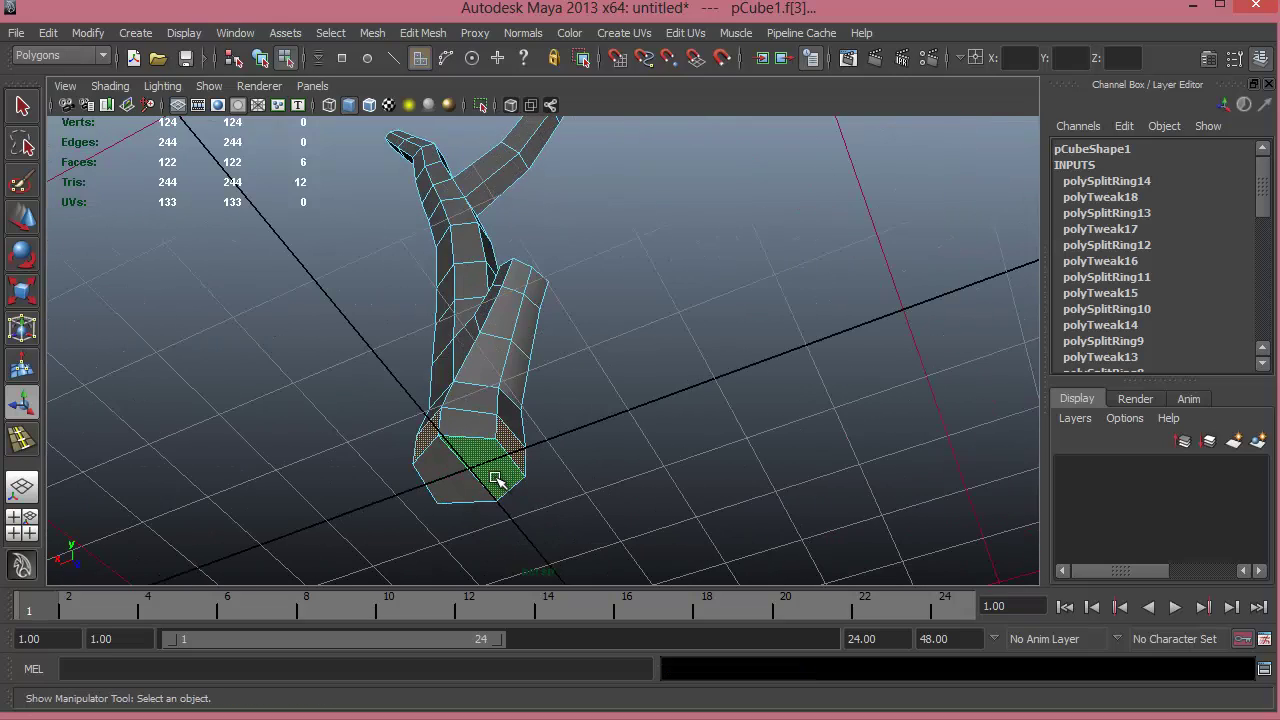
ctrl+click(497, 481)
alt+drag(603, 480, 400, 513)
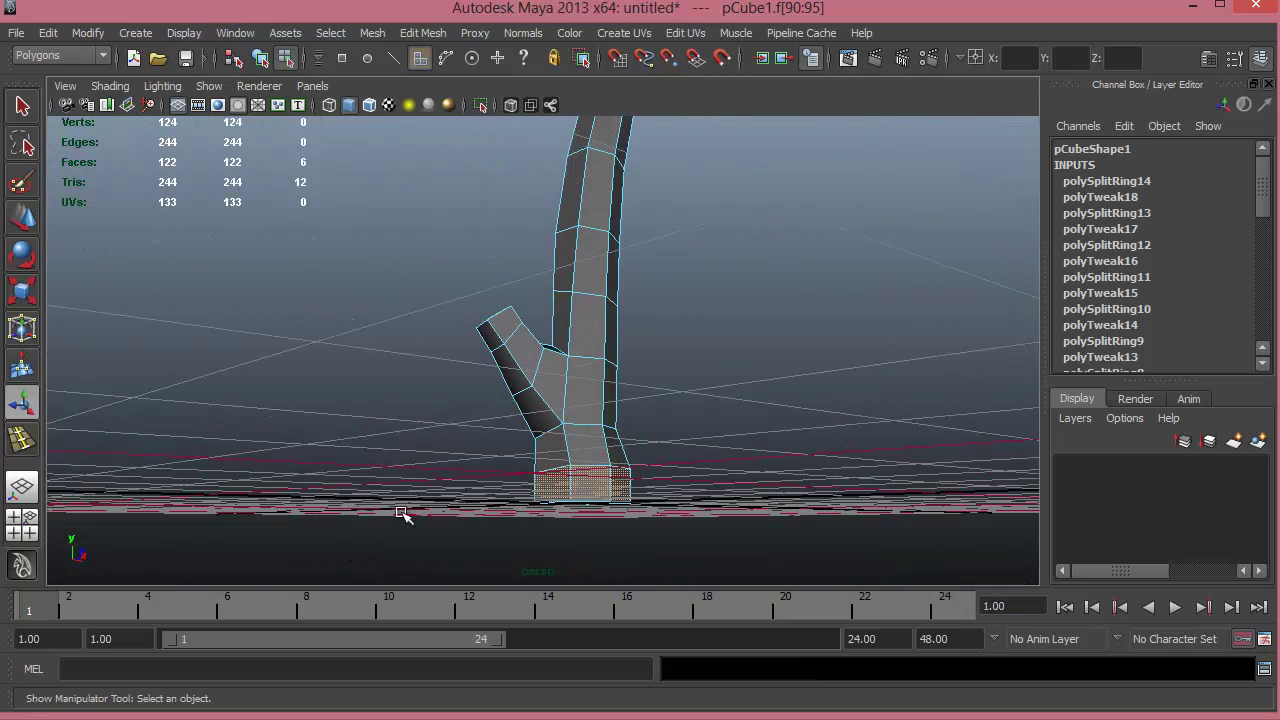
shift+right_drag(715, 377, 717, 432)
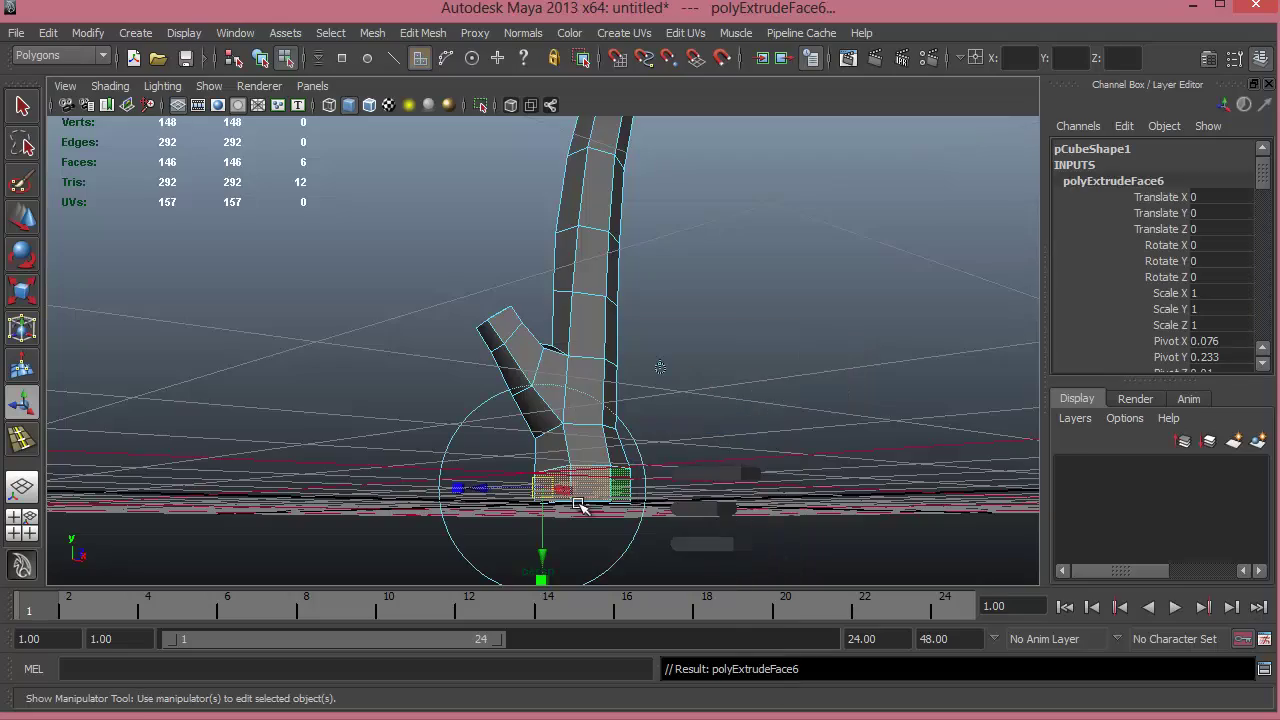
alt+drag(586, 509, 343, 498)
alt+drag(551, 496, 320, 469)
drag(421, 437, 484, 451)
alt+drag(543, 420, 853, 303)
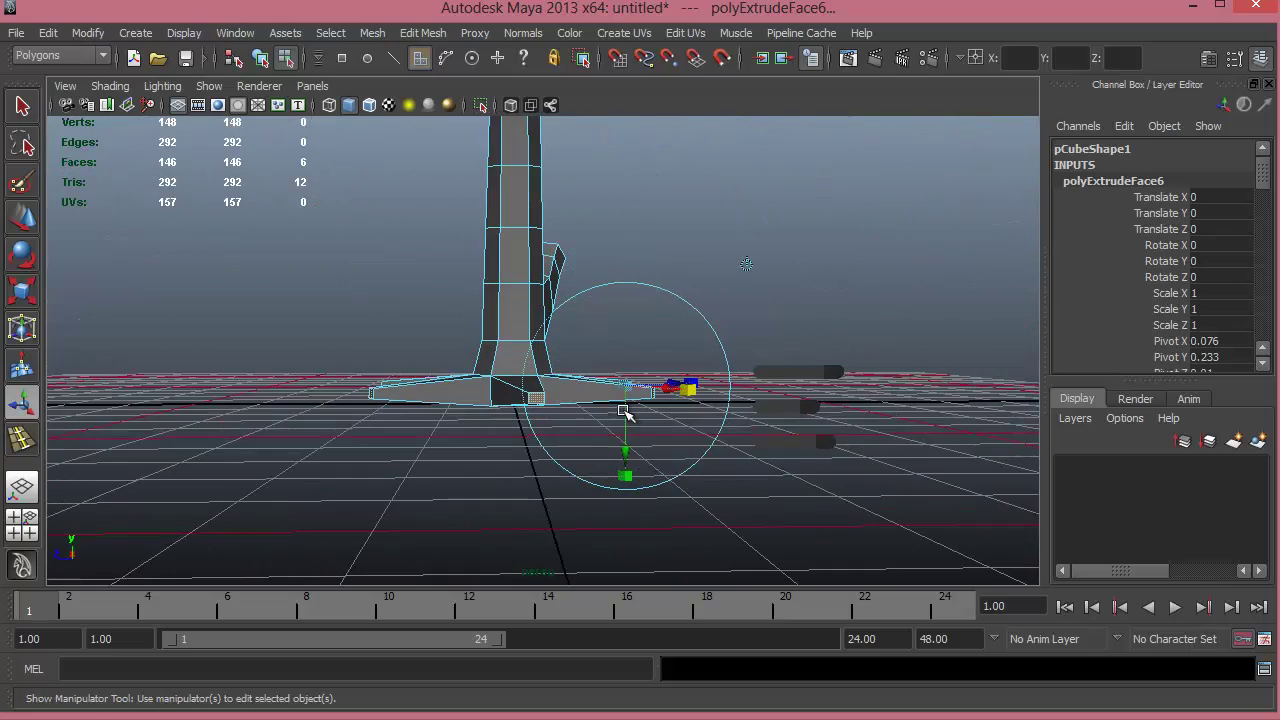
- Raise the end faces of all six roots slightly, working in the side view
alt+middle_drag(629, 411, 635, 359)
key(w)
alt+drag(517, 334, 490, 284)
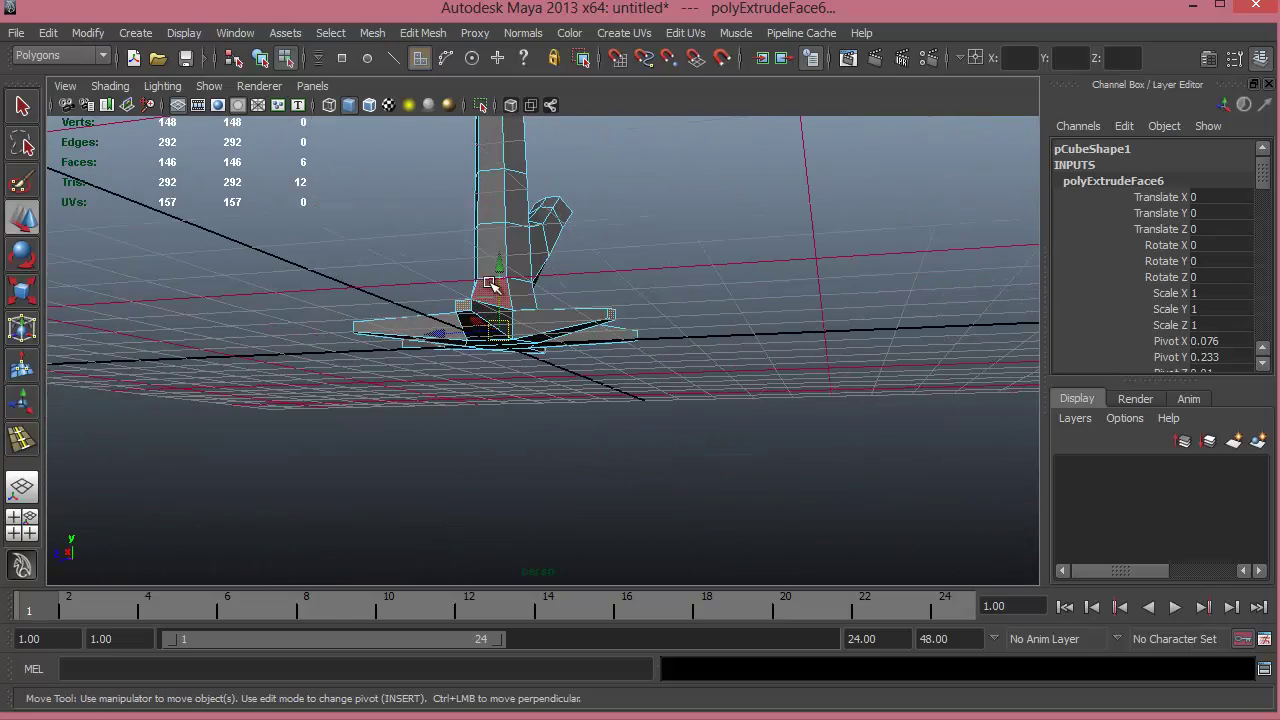
key(space)
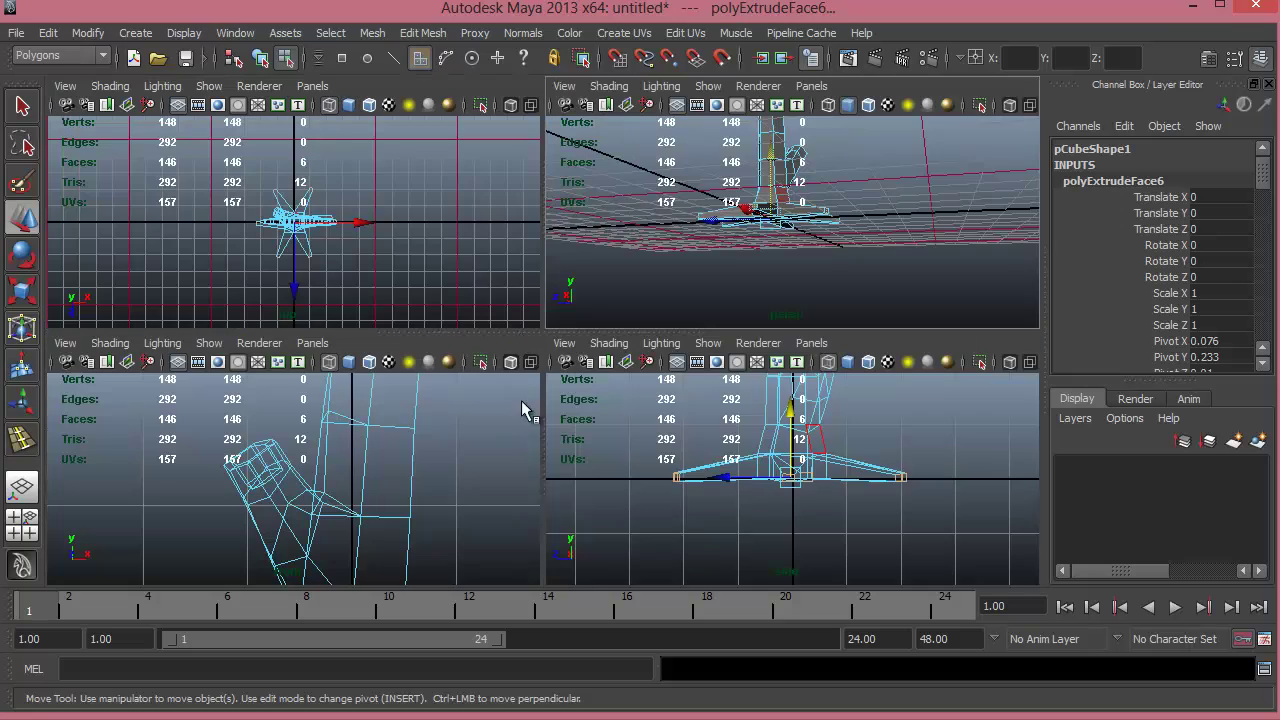
key(space)
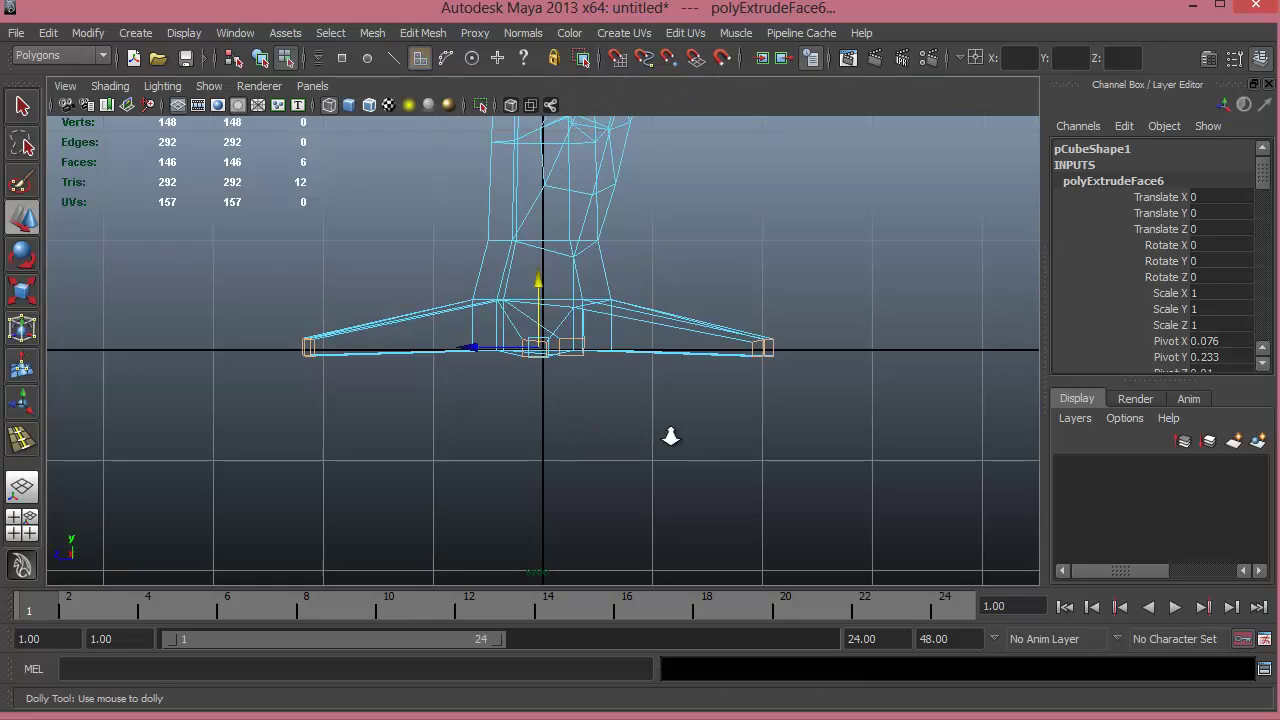
alt+middle_drag(665, 458, 625, 465)
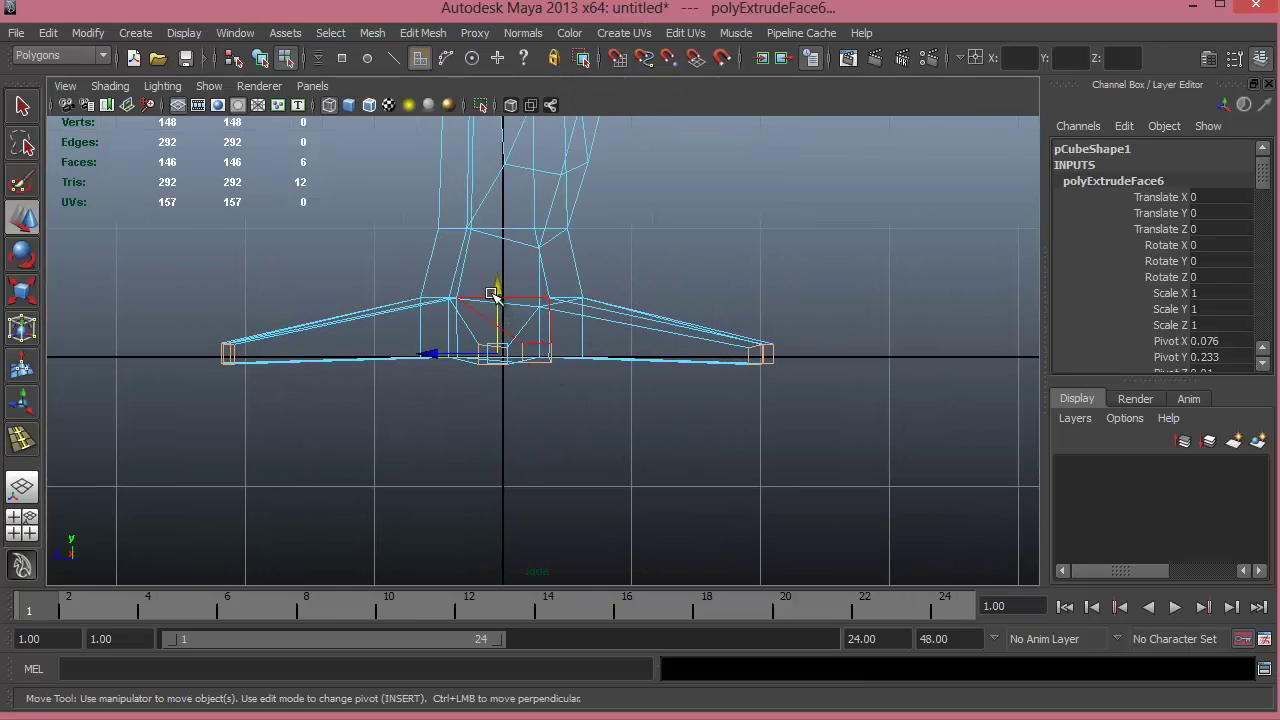
key(ctrl+z)
drag(496, 289, 497, 286)
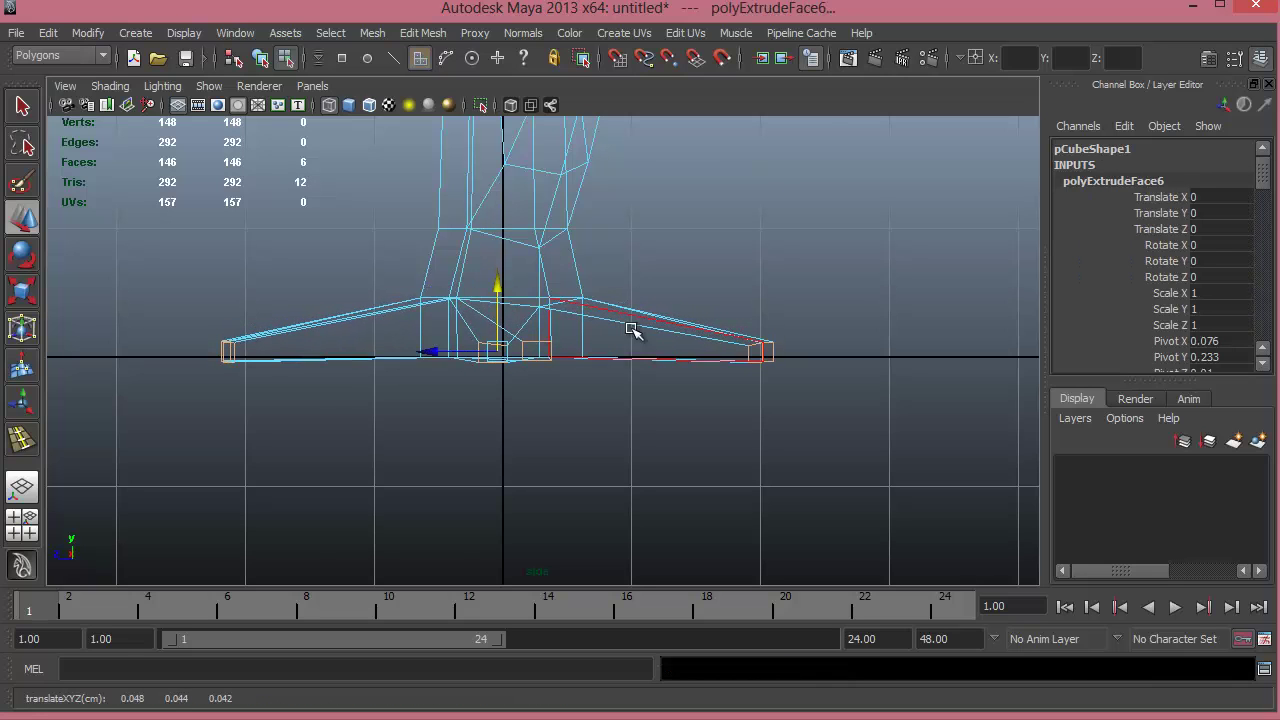
key(space)
key(space)
alt+drag(633, 262, 657, 320)
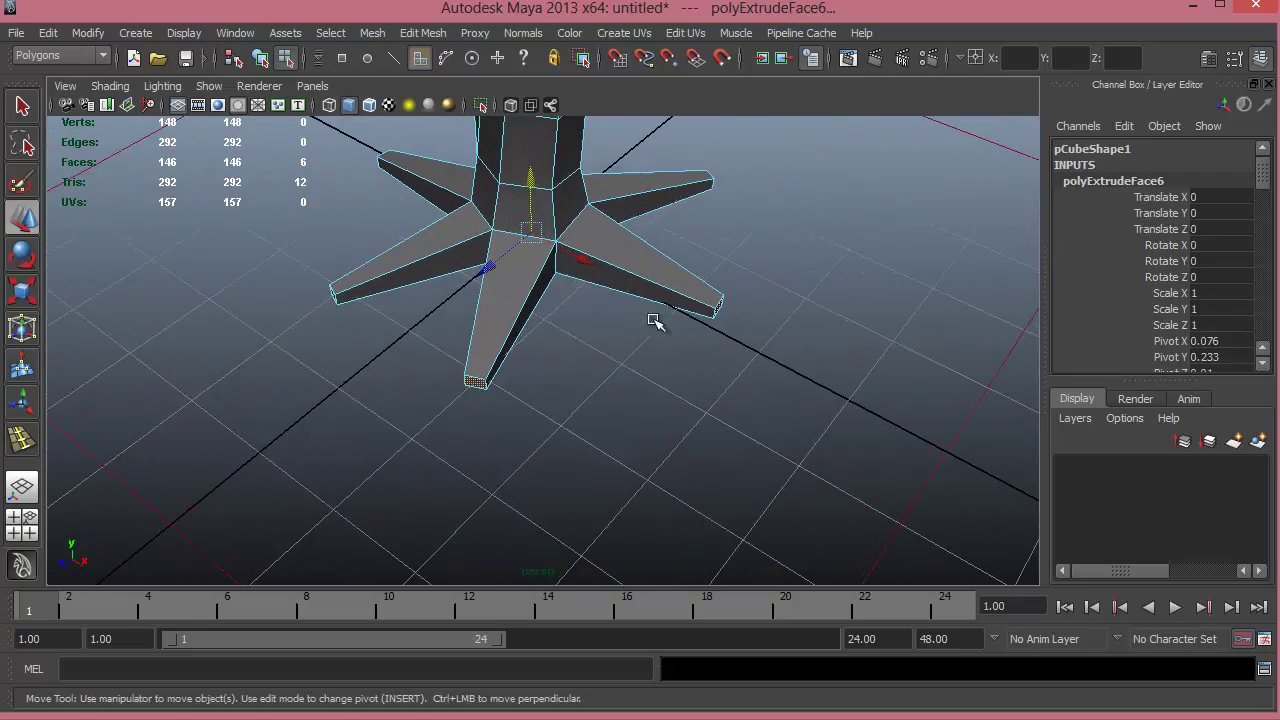
- Select the pair of vertices where two neighbouring roots meet the trunk and pull it outward
click(589, 337)
alt+drag(591, 257, 569, 297)
key(F8)
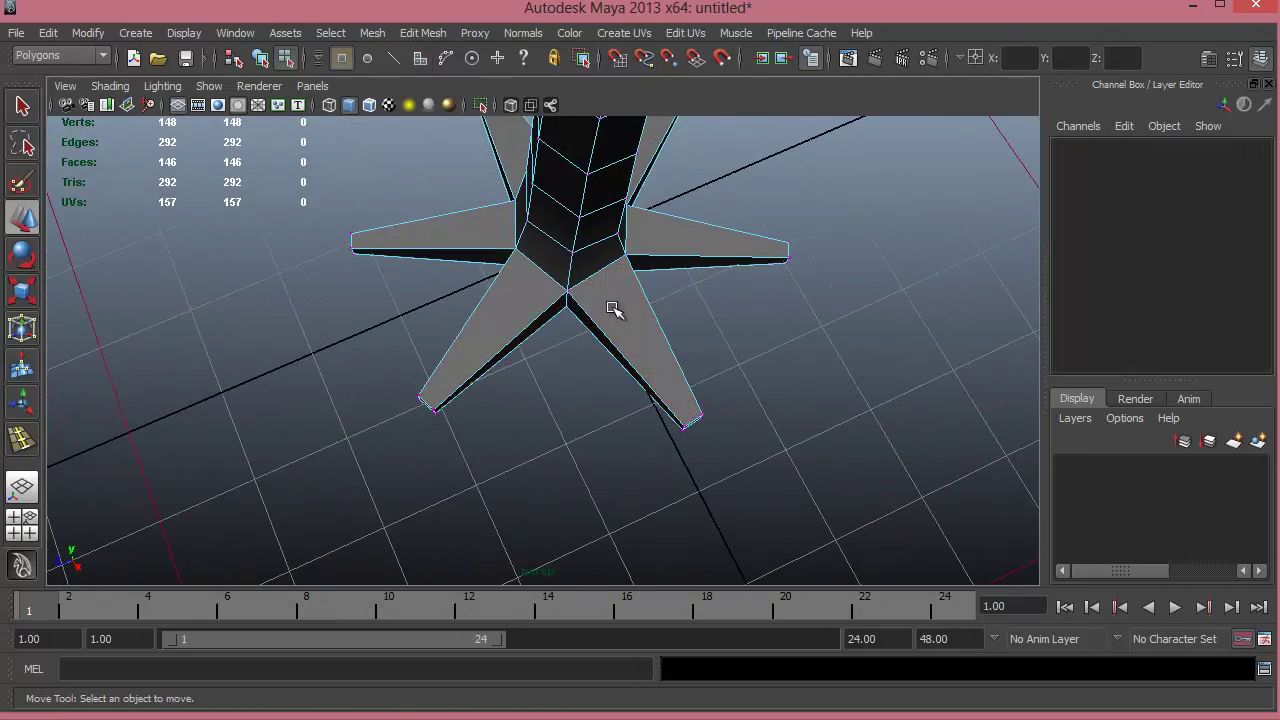
click(546, 280)
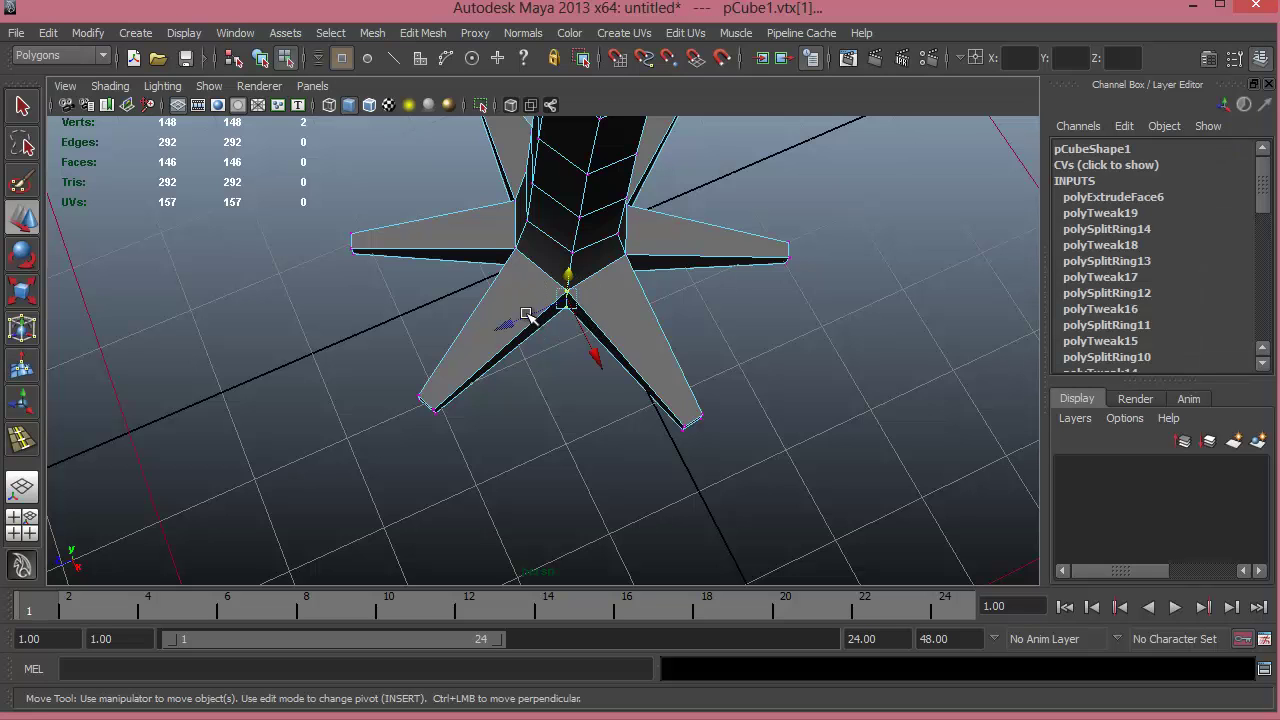
drag(523, 316, 503, 326)
alt+middle_drag(666, 297, 692, 267)
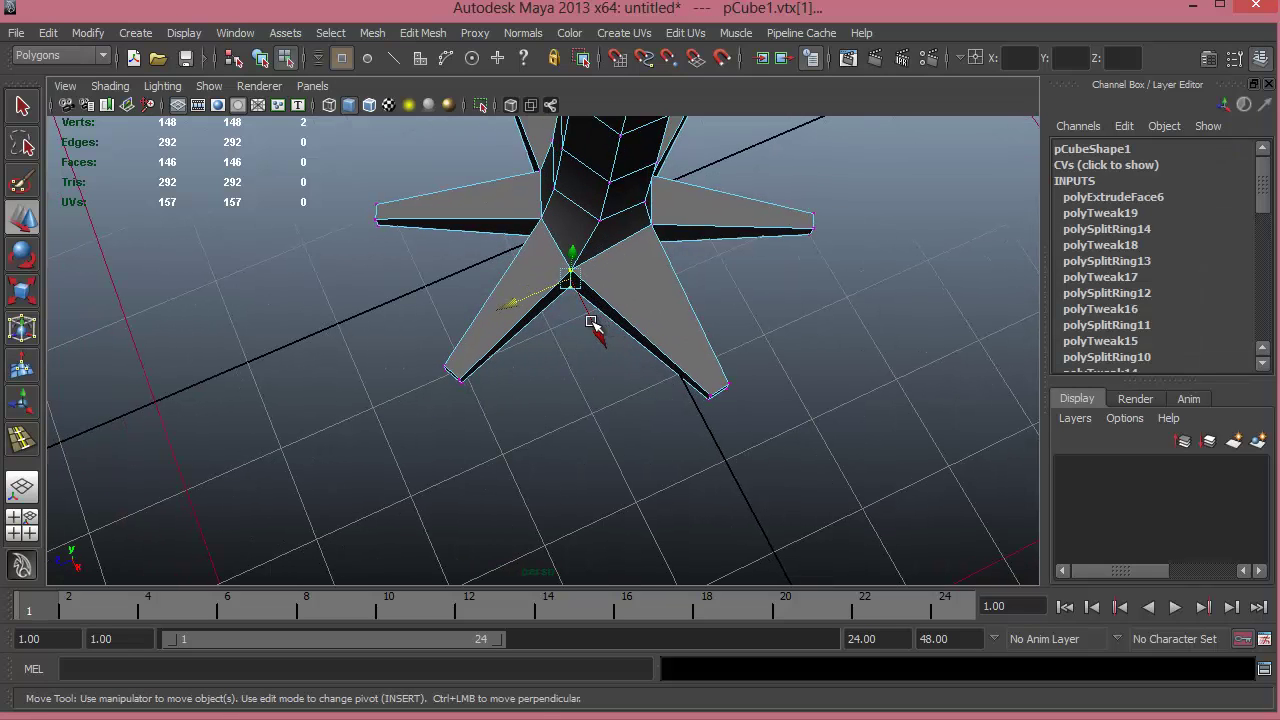
key(ctrl+z)
- Pull the remaining vertex pairs between neighbouring roots outward around the trunk base
alt+drag(557, 320, 499, 311)
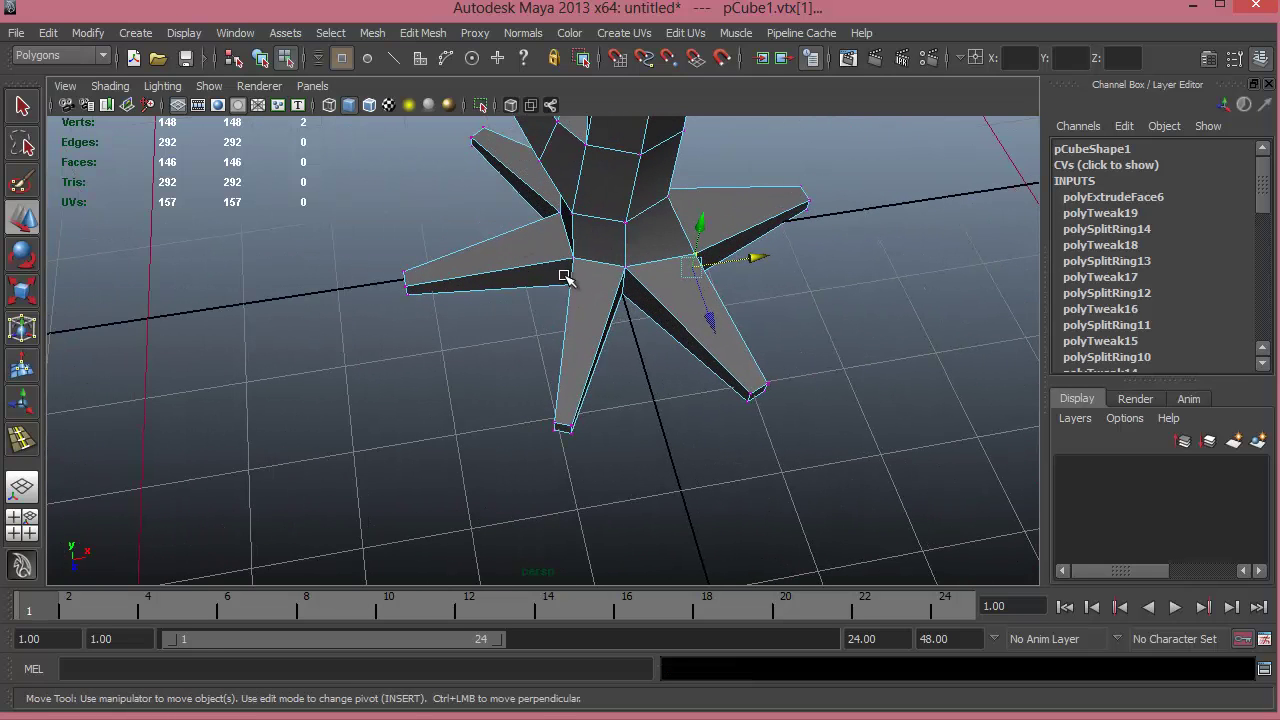
mouse_move(591, 300)
mouse_down()
mouse_move(612, 266)
mouse_move(651, 315)
mouse_move(686, 271)
mouse_move(723, 303)
mouse_move(903, 294)
mouse_move(432, 290)
mouse_up()
click(463, 290)
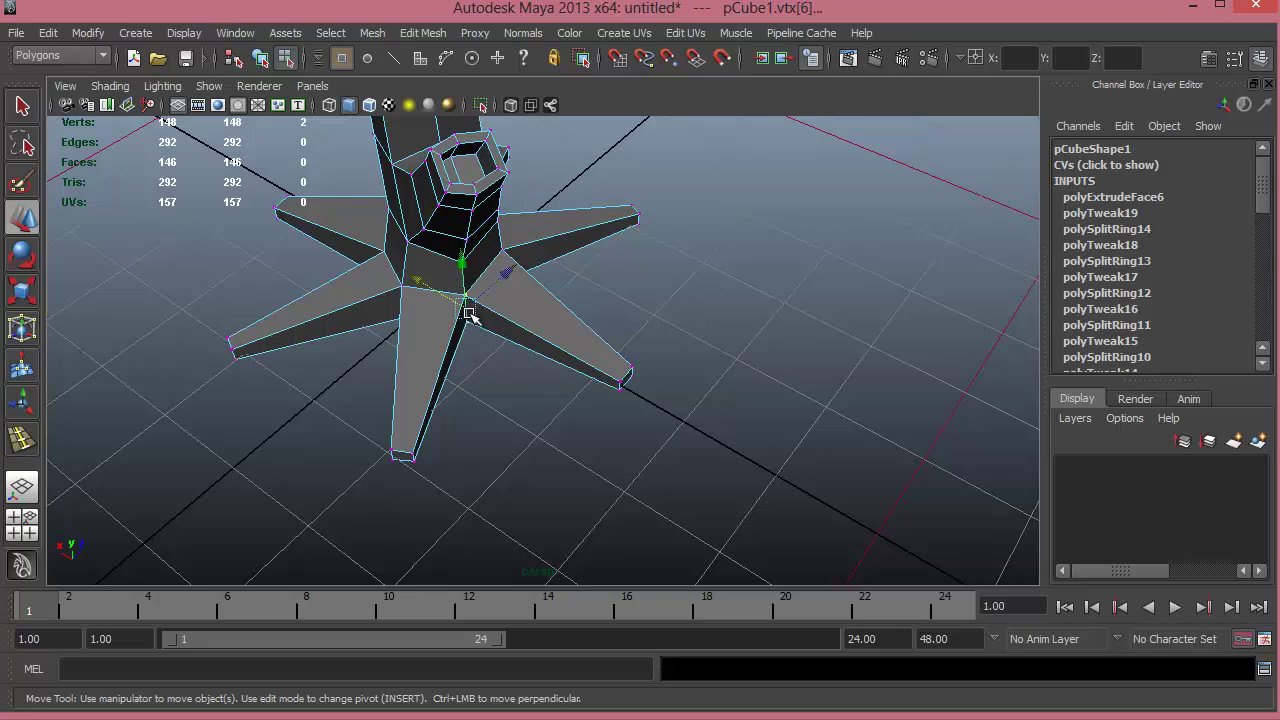
alt+drag(537, 314, 463, 309)
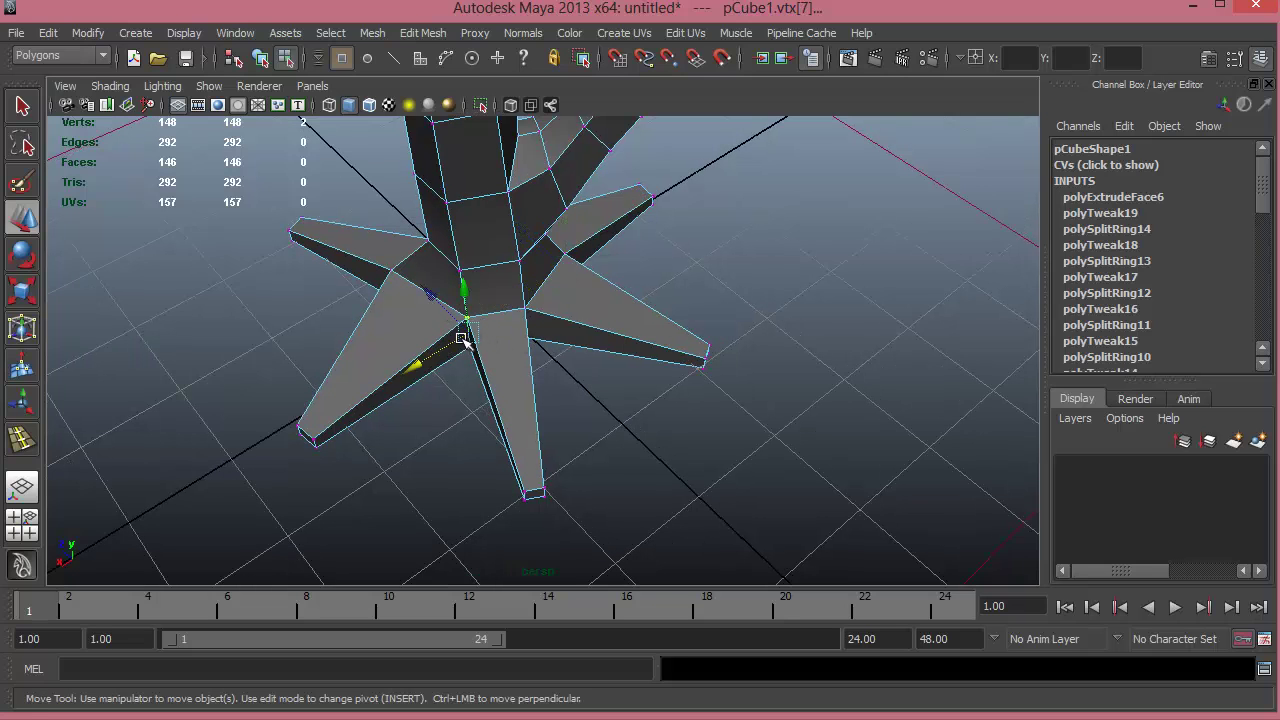
alt+drag(443, 354, 516, 296)
- Select the four lengthwise edges of the root below the hollow branch and connect them with a new edge loop
right_drag(516, 296, 512, 390)
mouse_move(534, 346)
alt+mouse_down()
mouse_move(474, 365)
mouse_move(509, 346)
mouse_move(517, 363)
mouse_move(537, 336)
alt+mouse_up()
right_drag(536, 332, 531, 305)
mouse_move(485, 411)
mouse_down()
mouse_move(534, 403)
mouse_move(583, 418)
mouse_up()
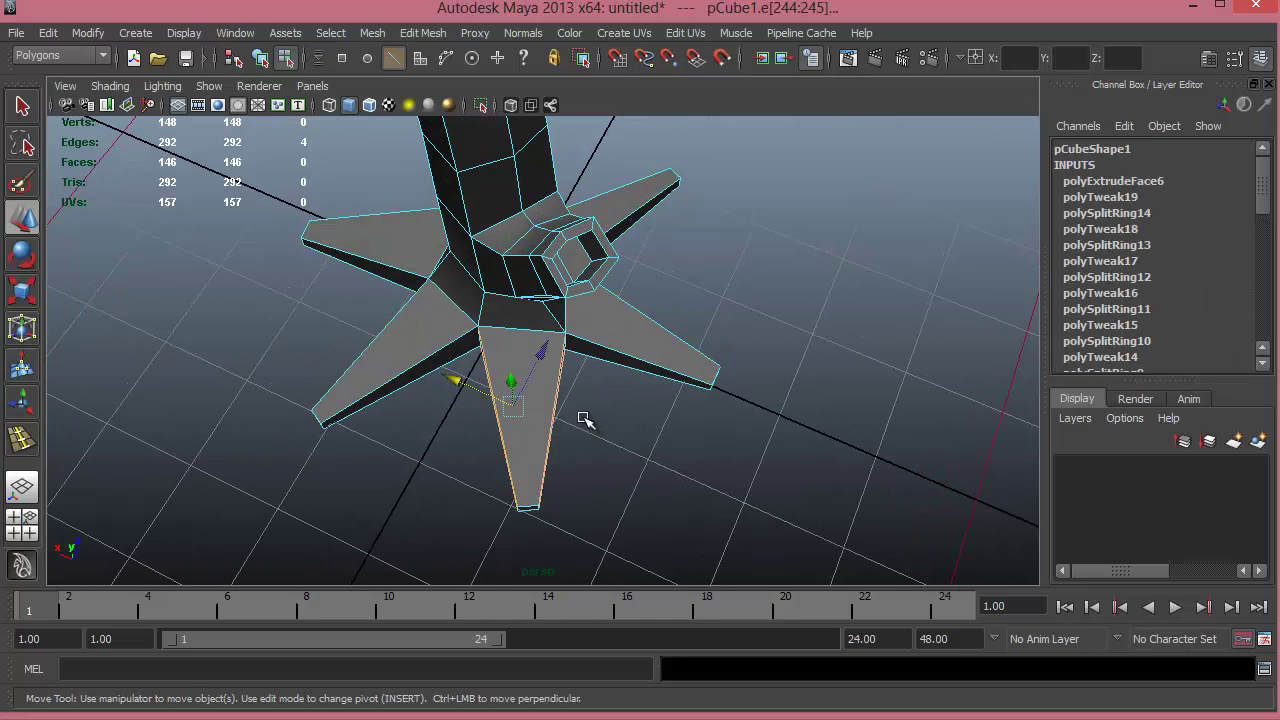
alt+drag(654, 389, 640, 400)
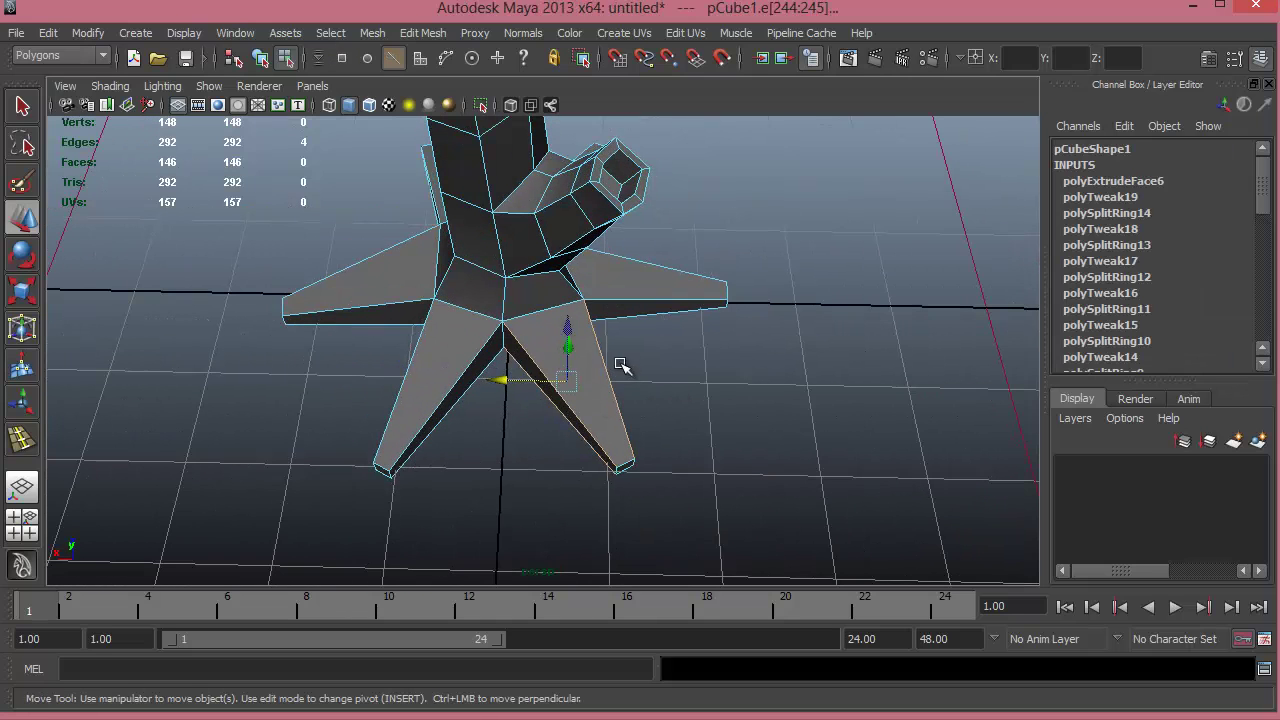
shift+right_drag(619, 393, 611, 573)
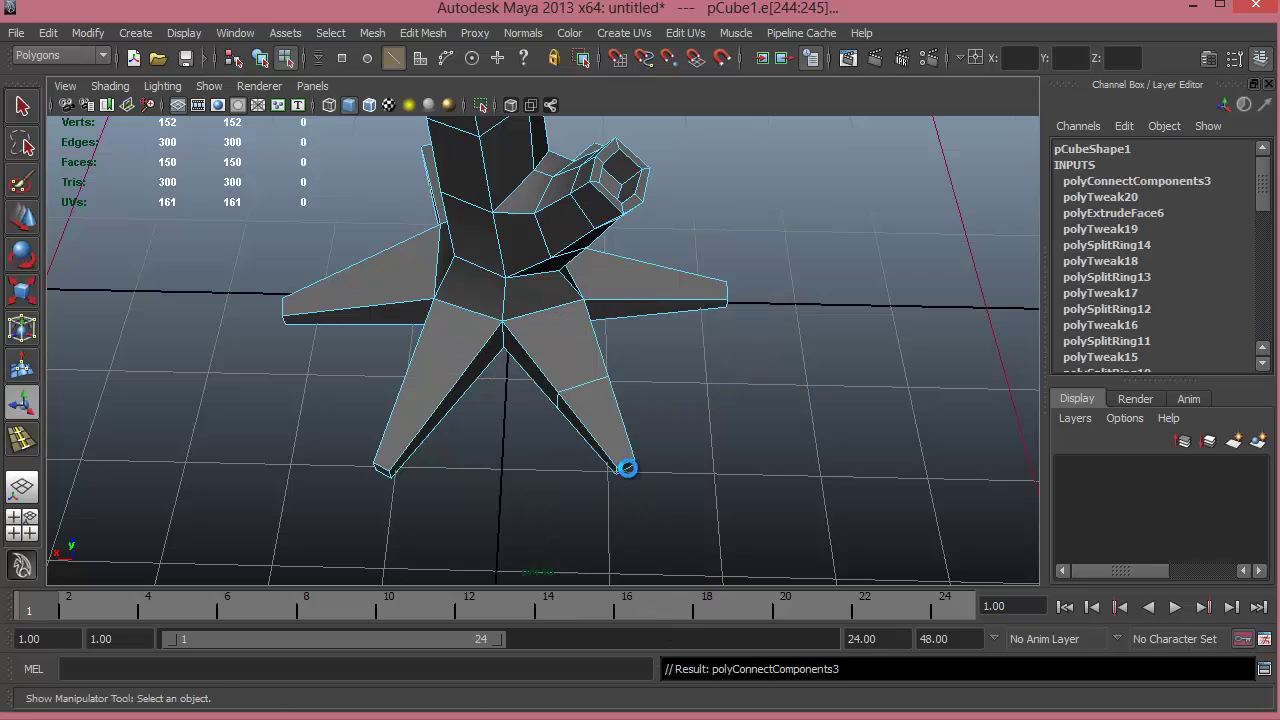
- Shrink the root's new edge loop and move it in toward the trunk
alt+drag(600, 460, 694, 363)
double_click(530, 443)
key(r)
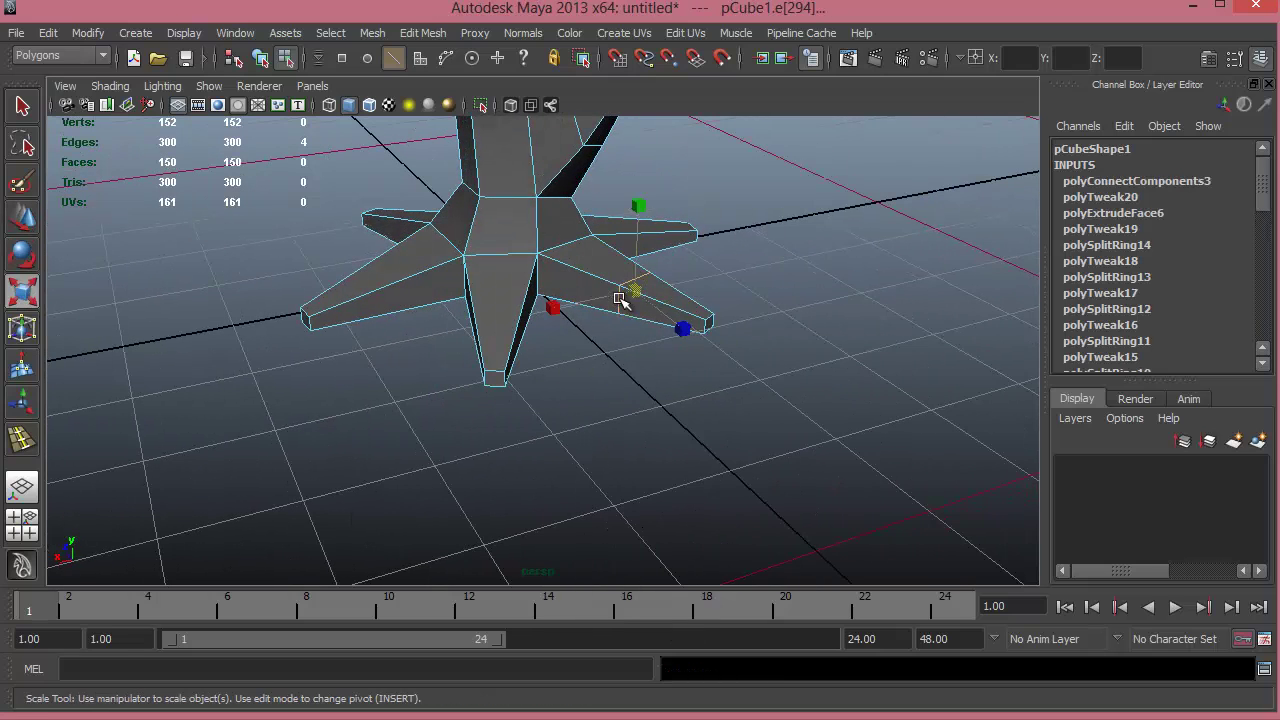
drag(635, 292, 619, 295)
alt+drag(674, 331, 720, 306)
key(ctrl+z)
key(w)
drag(668, 236, 610, 276)
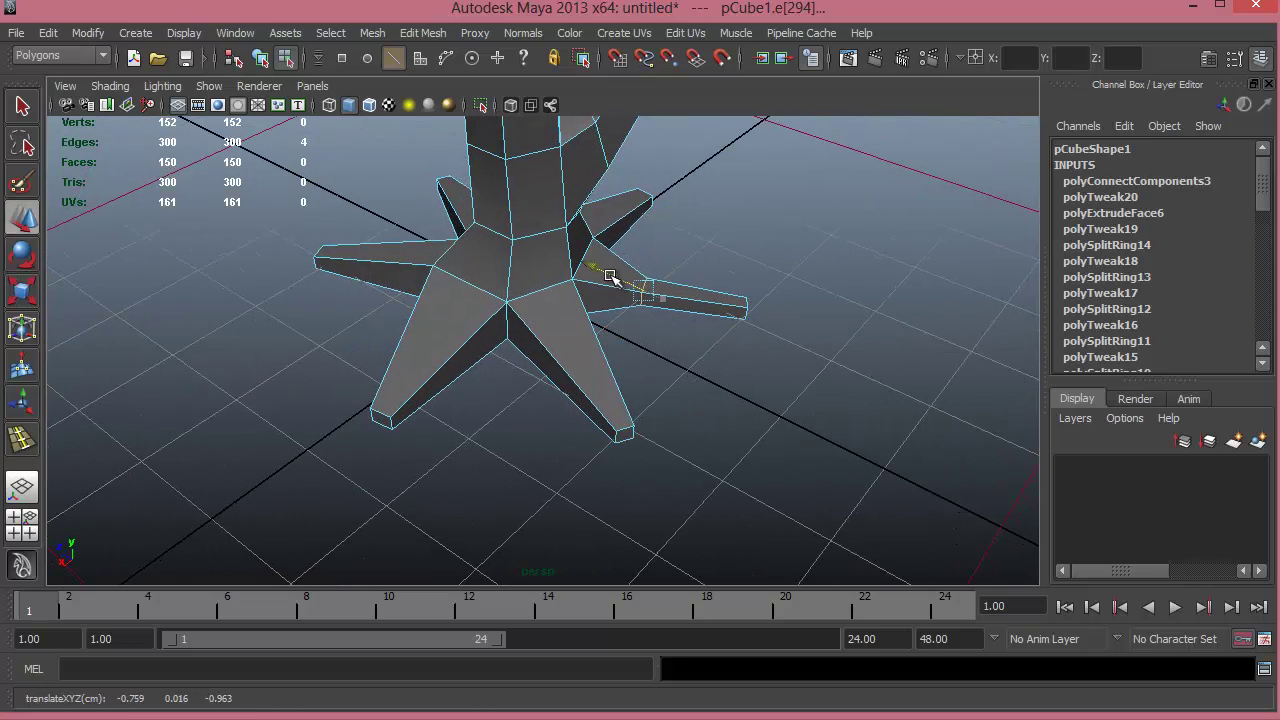
- Connect the lengthwise edges of the same root's outer section to add a second edge loop
alt+drag(716, 346, 565, 334)
click(577, 377)
shift+right_drag(575, 368, 578, 590)
alt+drag(523, 434, 533, 410)
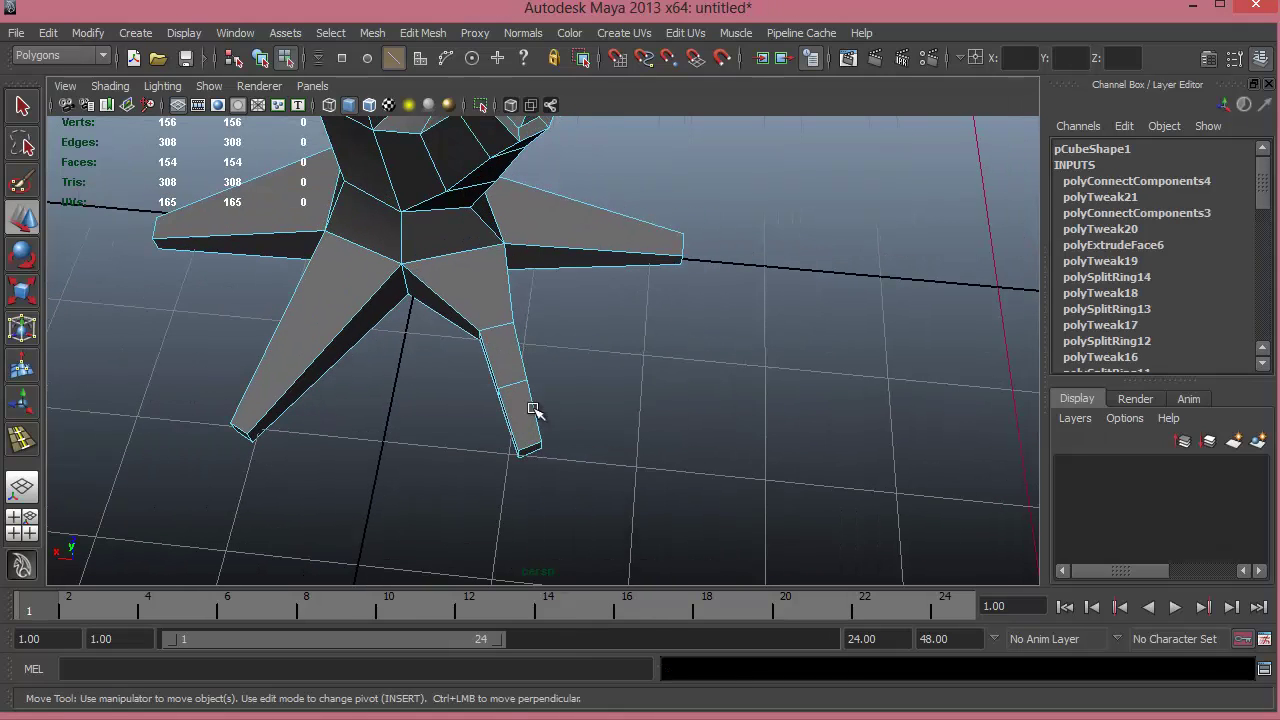
- Scale down the root's second edge loop and shift it sideways to bend the root
double_click(516, 386)
key(e)
key(r)
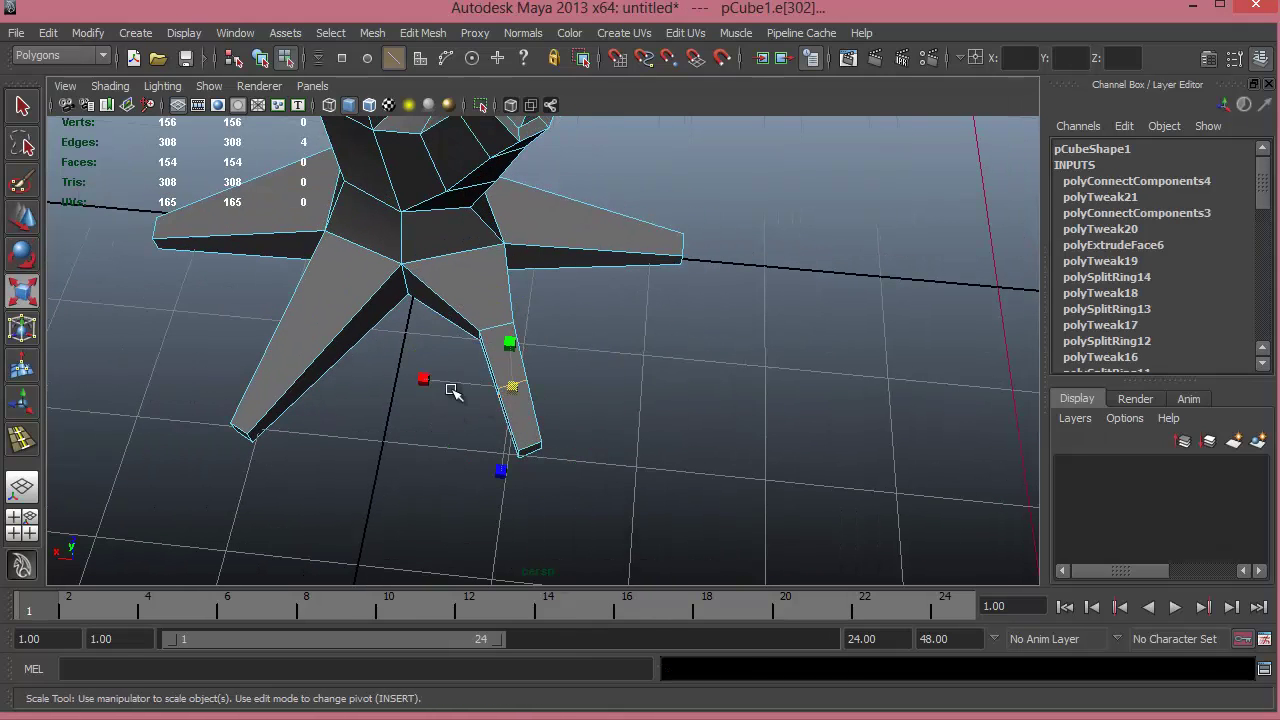
drag(429, 381, 451, 384)
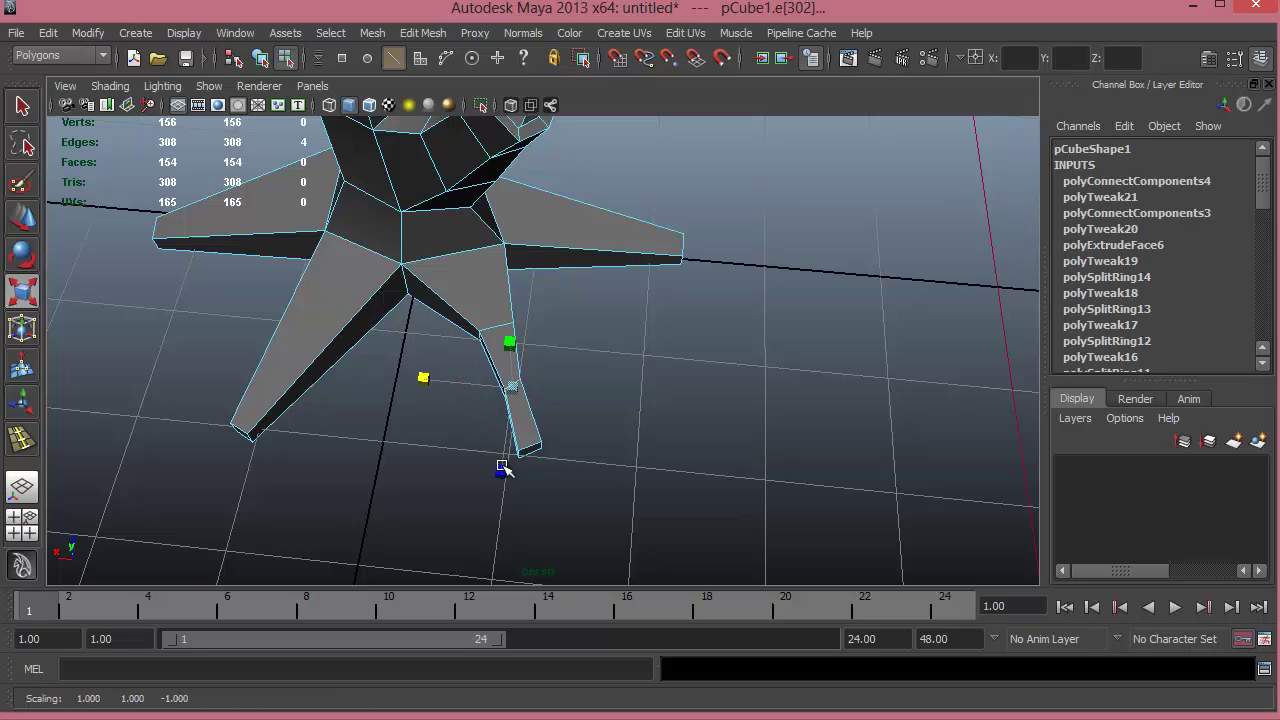
drag(503, 468, 503, 447)
key(w)
drag(451, 381, 484, 390)
click(531, 449)
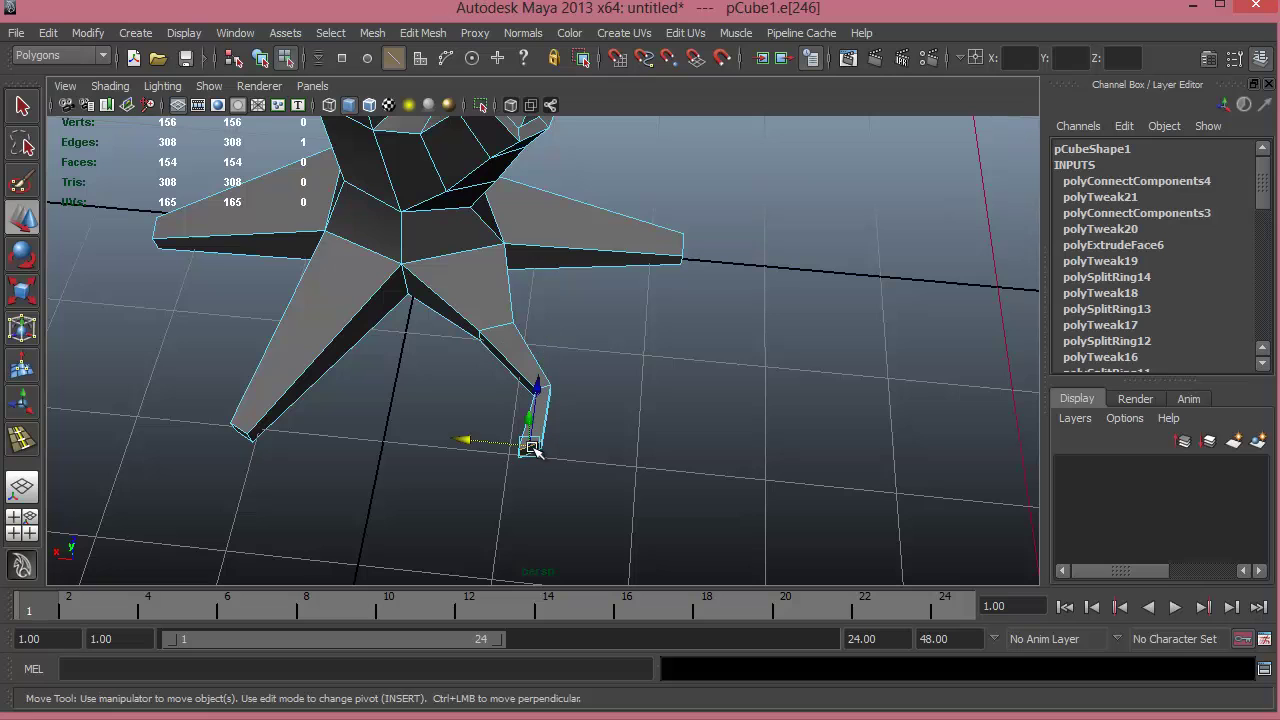
key(r)
drag(533, 448, 555, 450)
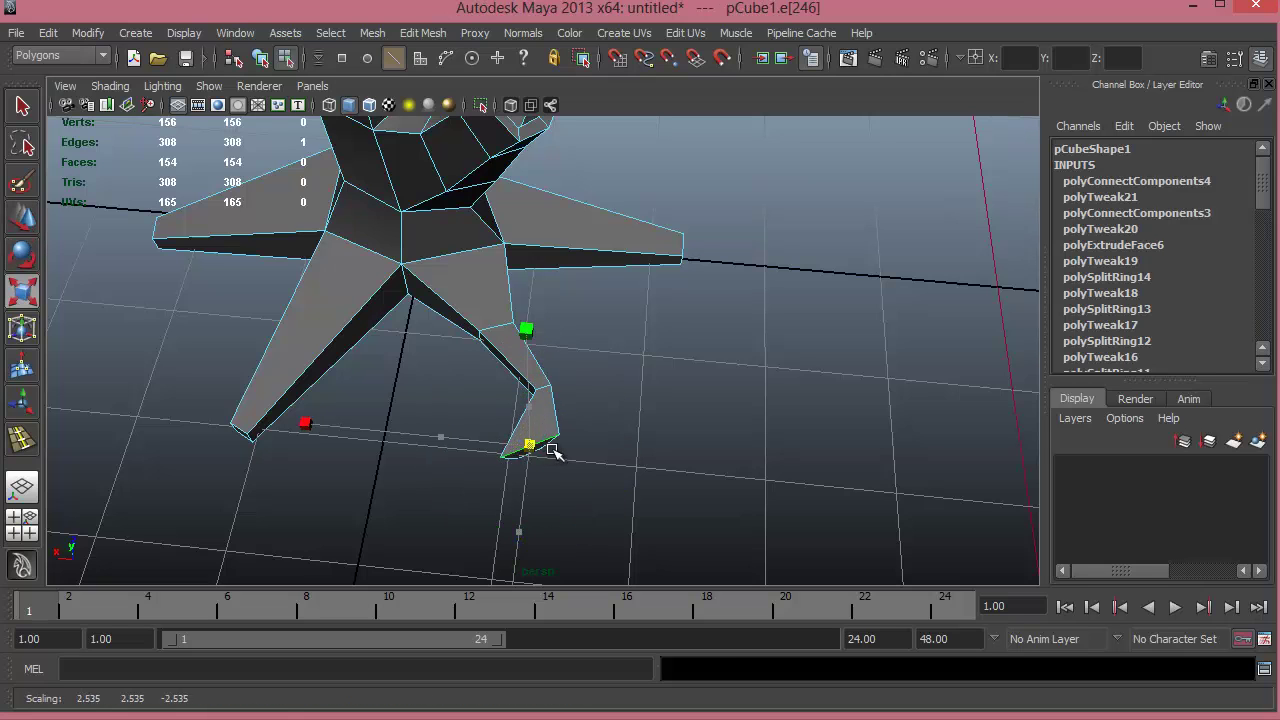
key(ctrl+z)
- Select the four vertices at the bent root's end and scale them together into a pointed tip
scroll(646, 434, up, 3)
alt+middle_drag(610, 465, 550, 190)
scroll(520, 197, up, 2)
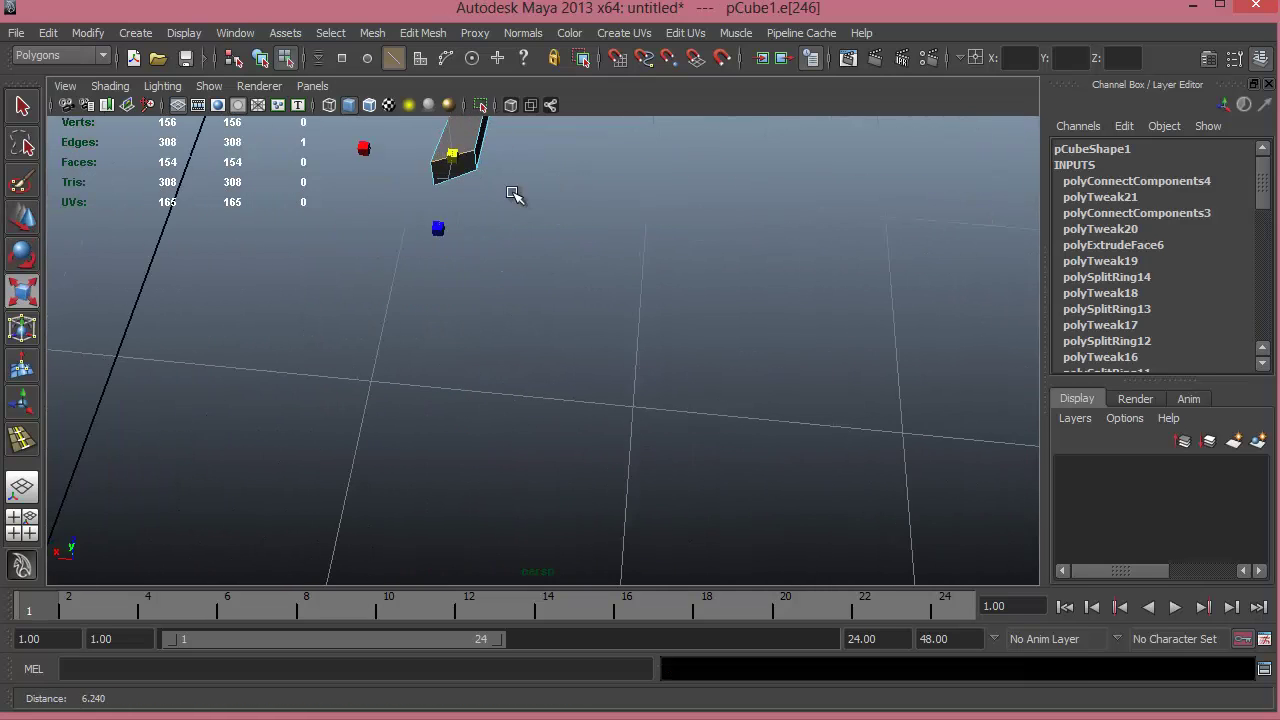
right_drag(476, 158, 386, 162)
alt+middle_drag(491, 154, 508, 310)
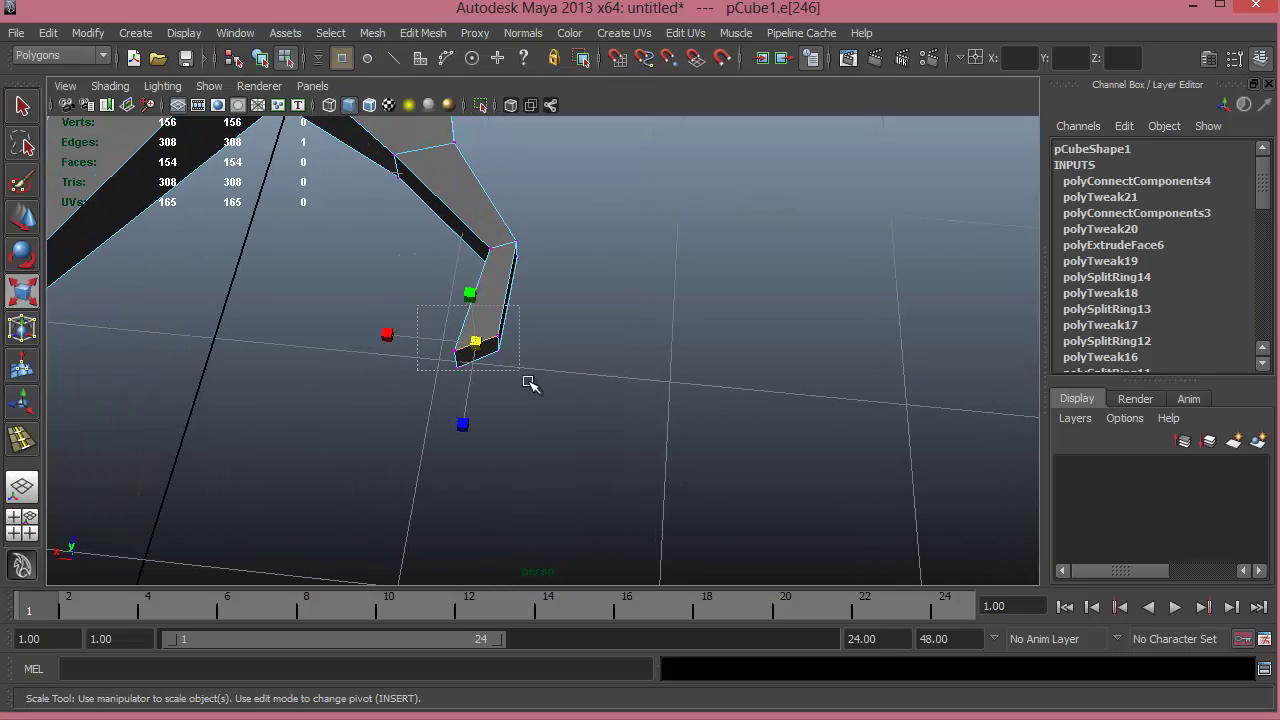
drag(530, 383, 456, 373)
alt+drag(630, 364, 610, 450)
key(e)
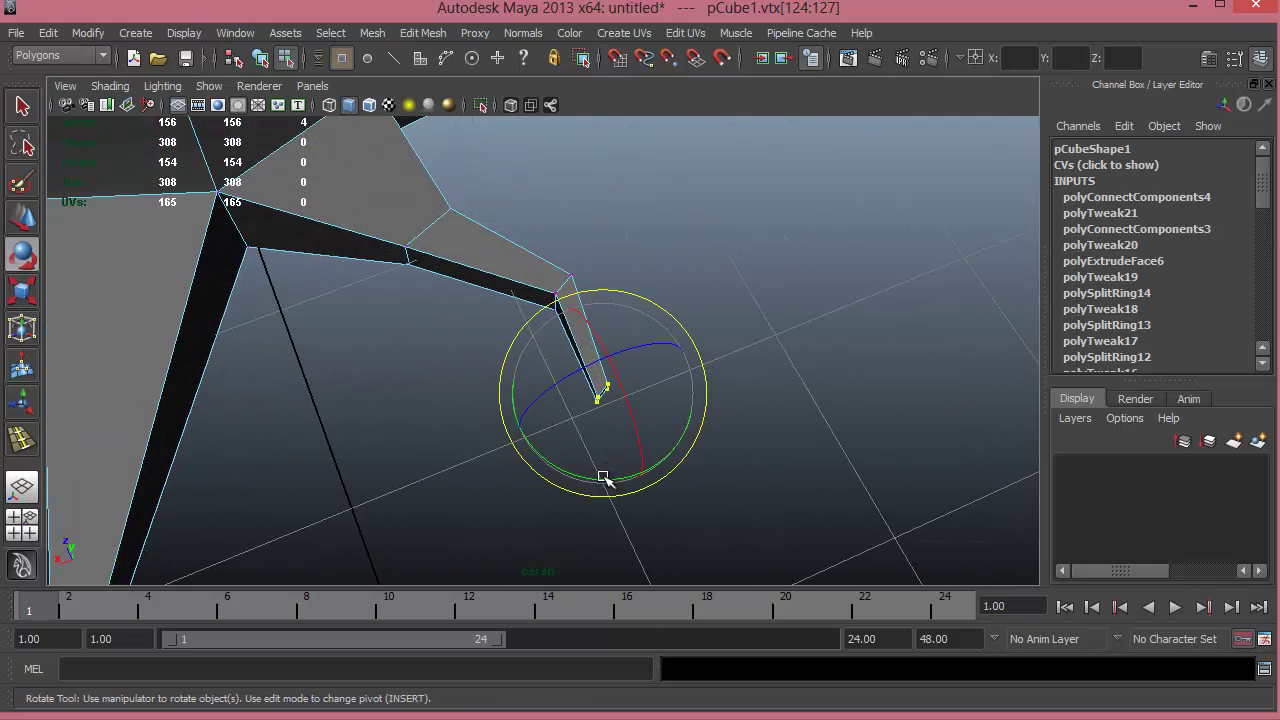
key(r)
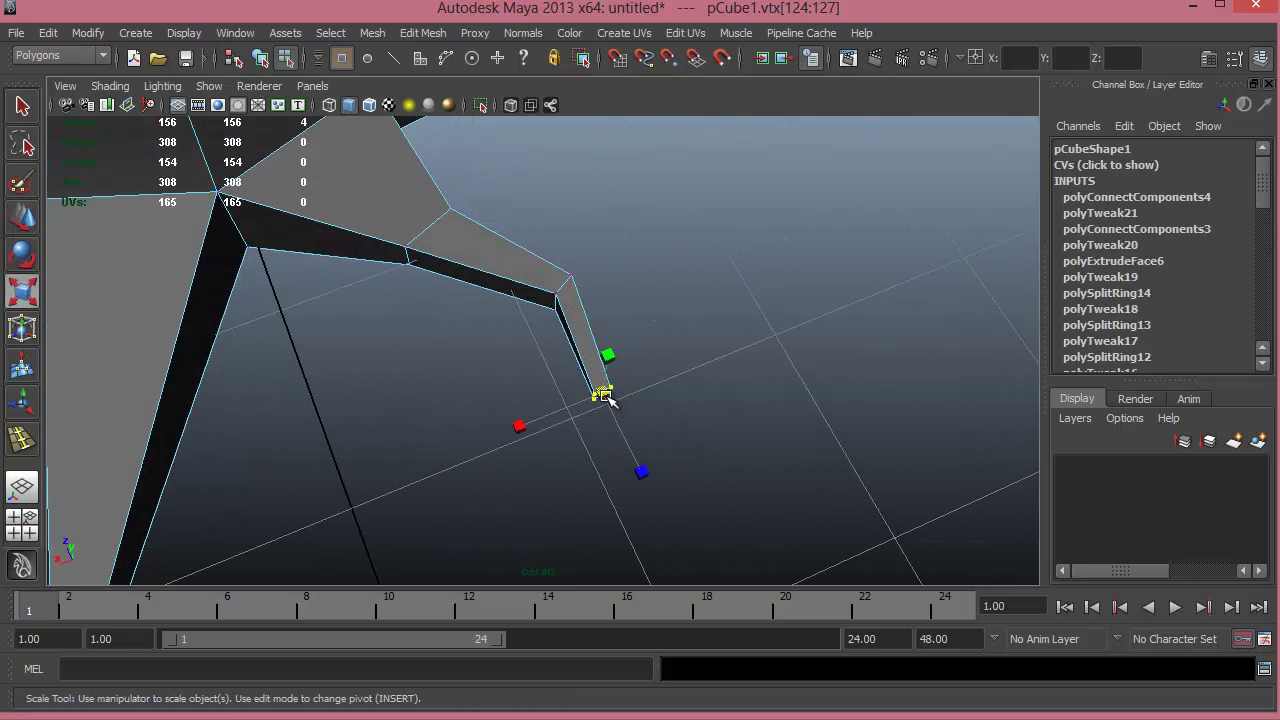
drag(607, 396, 597, 398)
alt+drag(609, 443, 546, 369)
alt+middle_drag(546, 369, 619, 471)
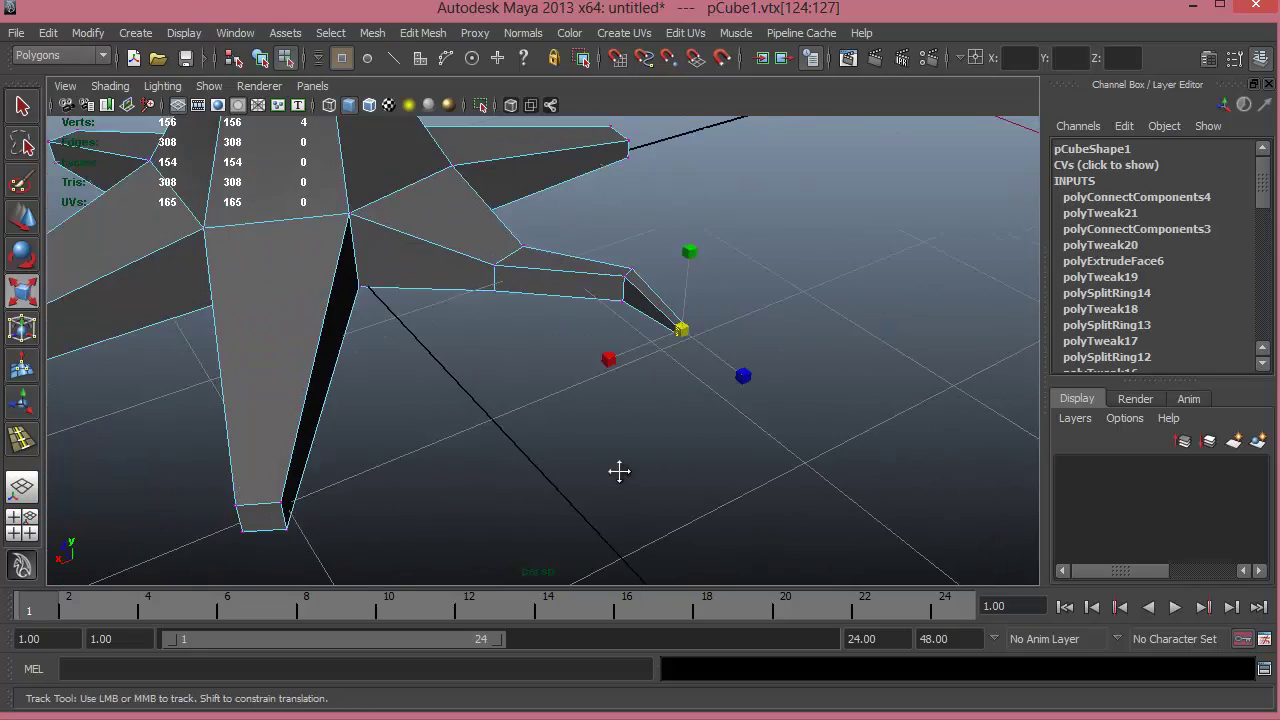
- Preview the tree base smoothed to examine the bent root's shape, then return to the unsmoothed mesh
alt+drag(619, 471, 537, 279)
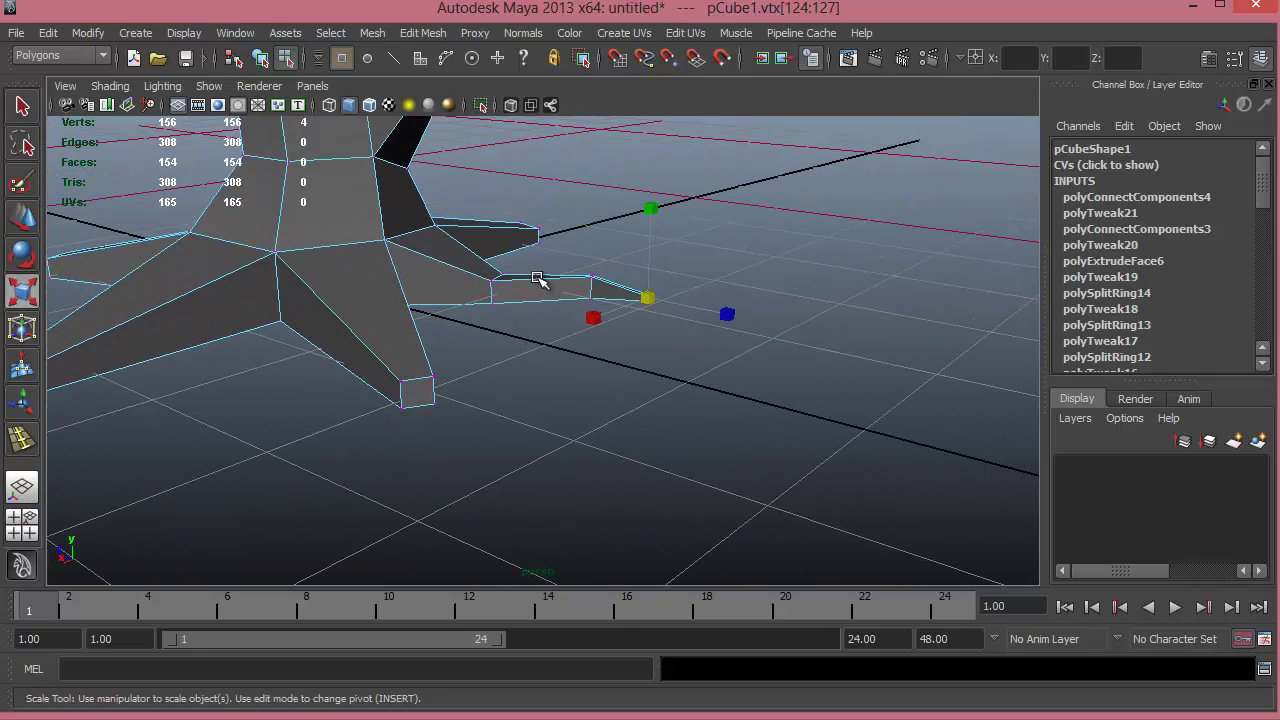
right_drag(537, 279, 551, 257)
alt+middle_drag(551, 257, 551, 360)
key(3)
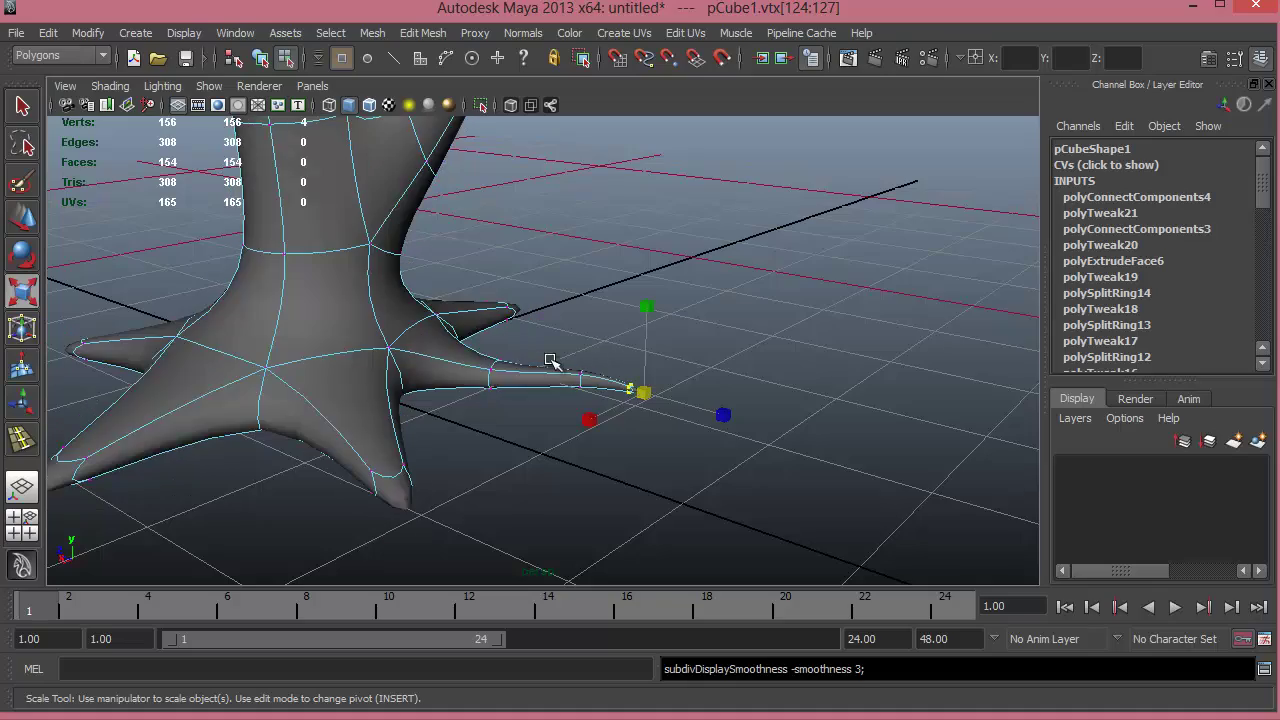
alt+drag(551, 360, 490, 316)
click(657, 394)
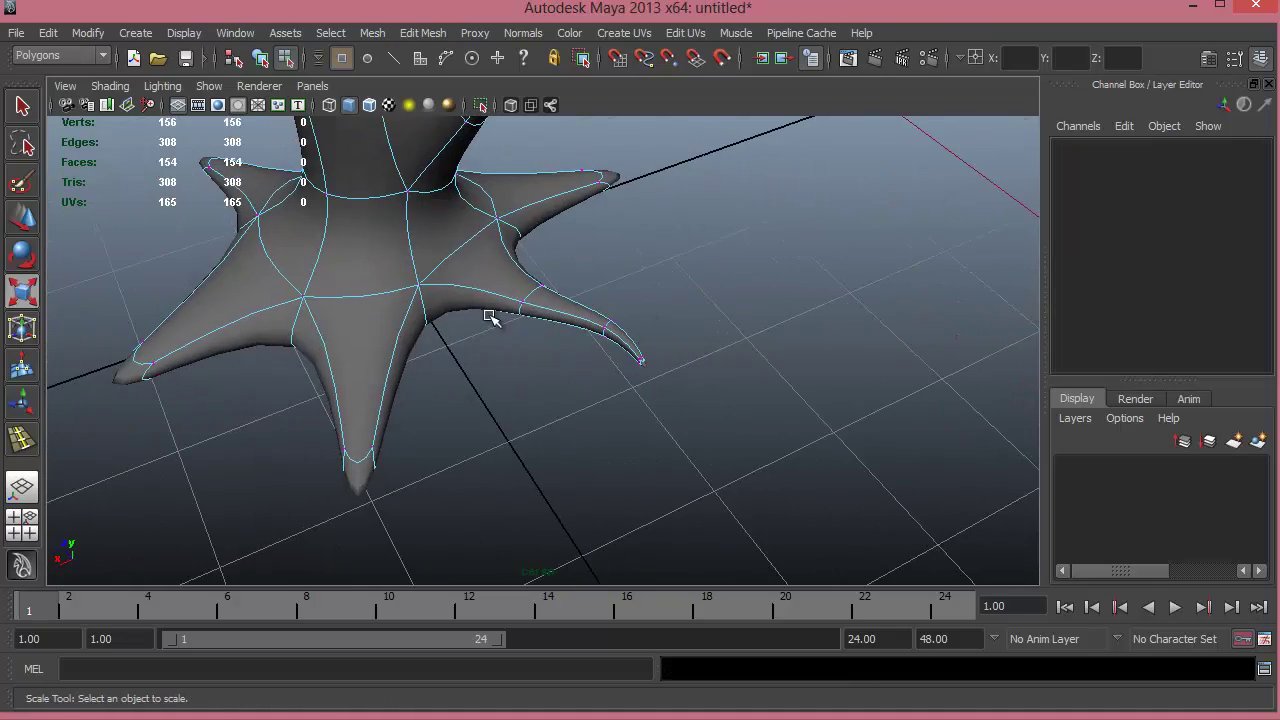
alt+right_drag(490, 316, 583, 421)
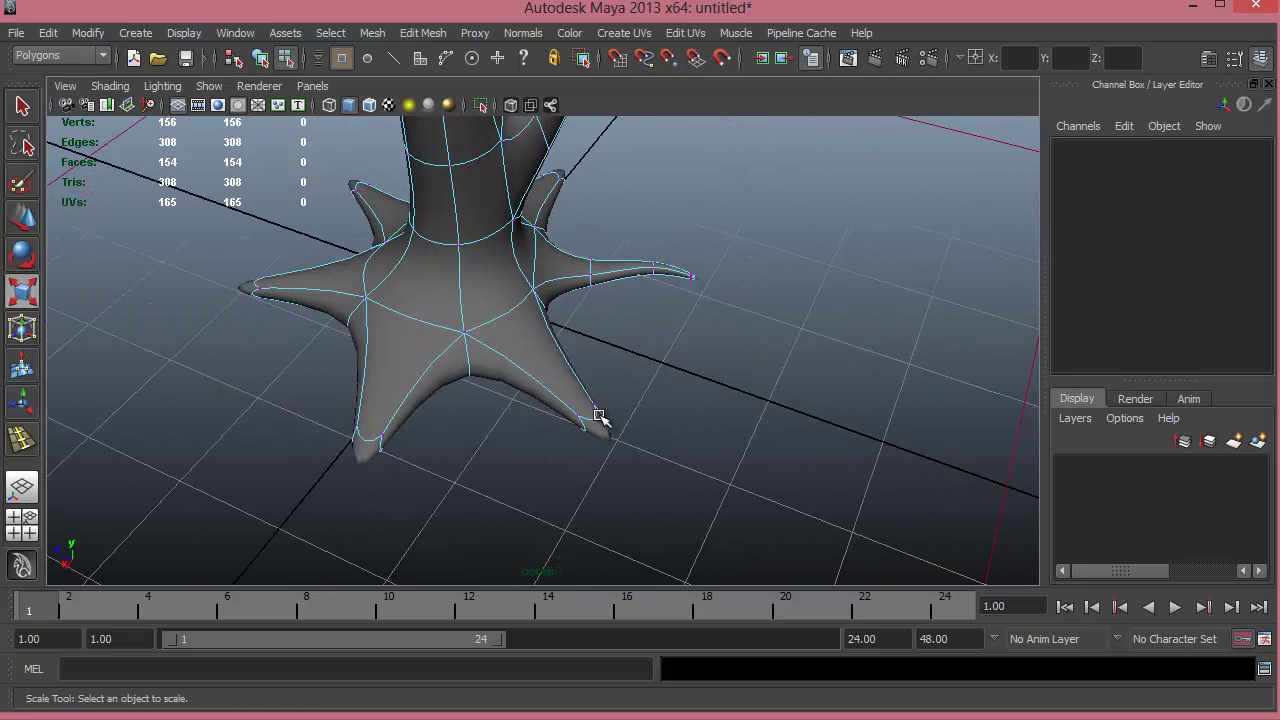
key(1)
- Select the end face of the neighbouring unbent root and move it outward and sideways to lengthen the root
alt+middle_drag(600, 420, 516, 300)
right_drag(516, 300, 524, 328)
click(527, 306)
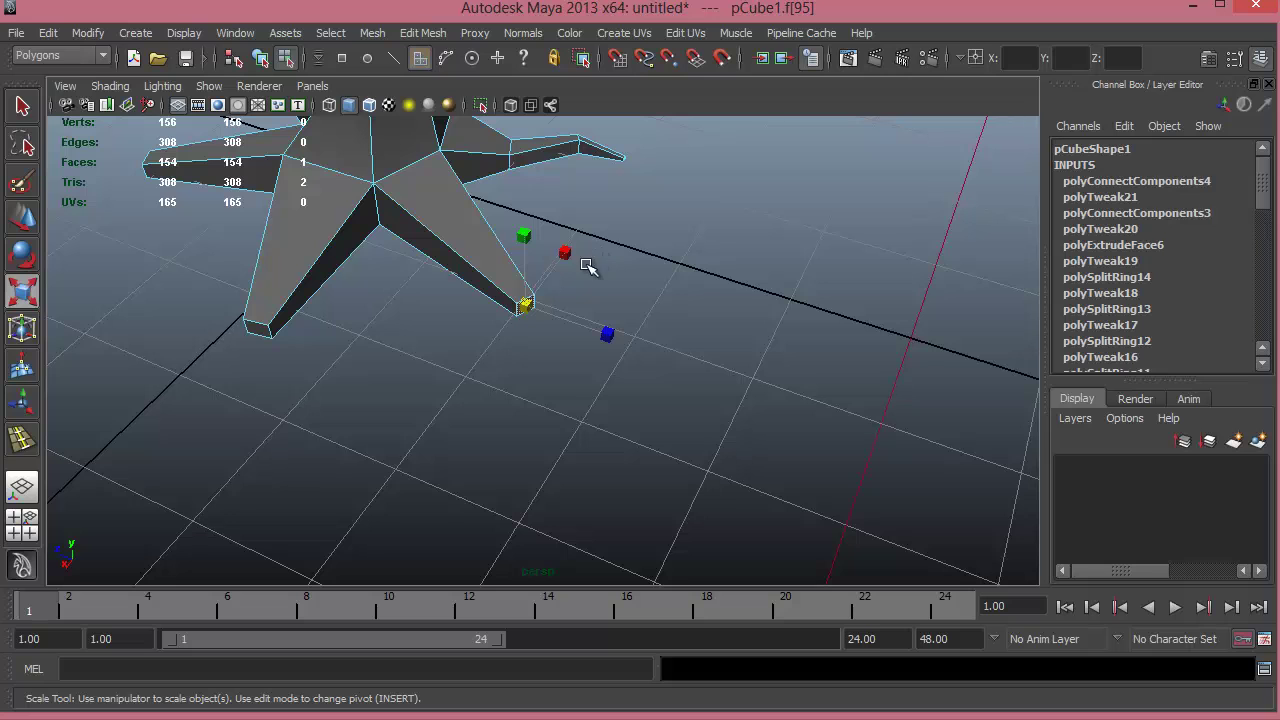
key(w)
scroll(412, 308, down, 5)
alt+drag(409, 311, 530, 391)
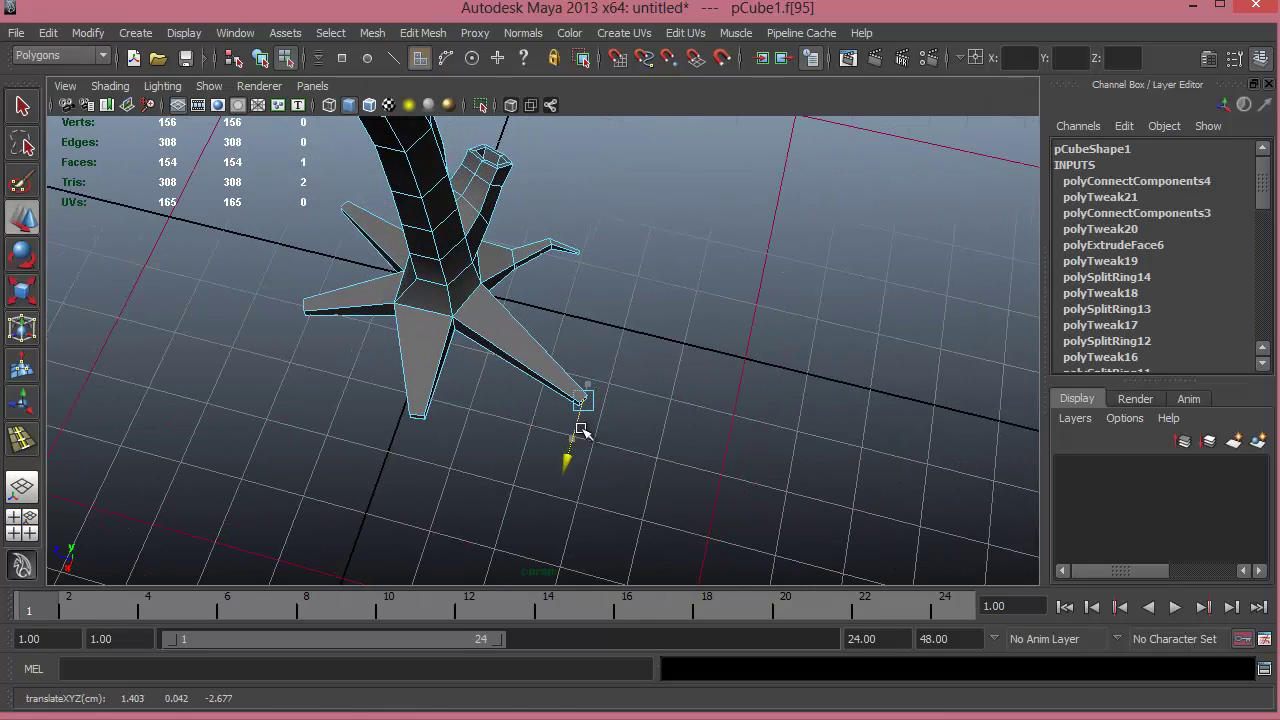
alt+drag(486, 369, 553, 335)
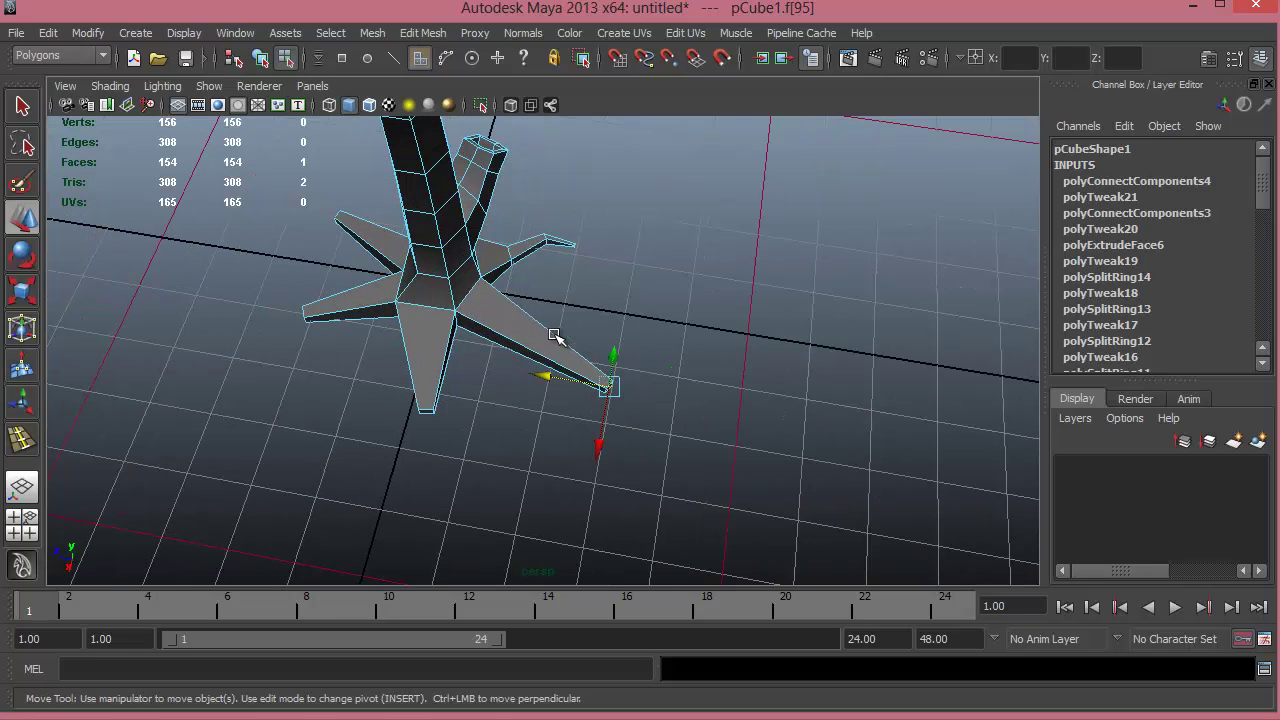
- Connect the lengthwise edges of the extended root to add an edge loop across its middle
right_drag(530, 337, 531, 291)
alt+drag(520, 362, 551, 341)
shift+right_drag(552, 341, 545, 556)
alt+drag(572, 446, 543, 354)
- Select the extended root's middle edge loop and scale it down in width and height
key(w)
click(538, 356)
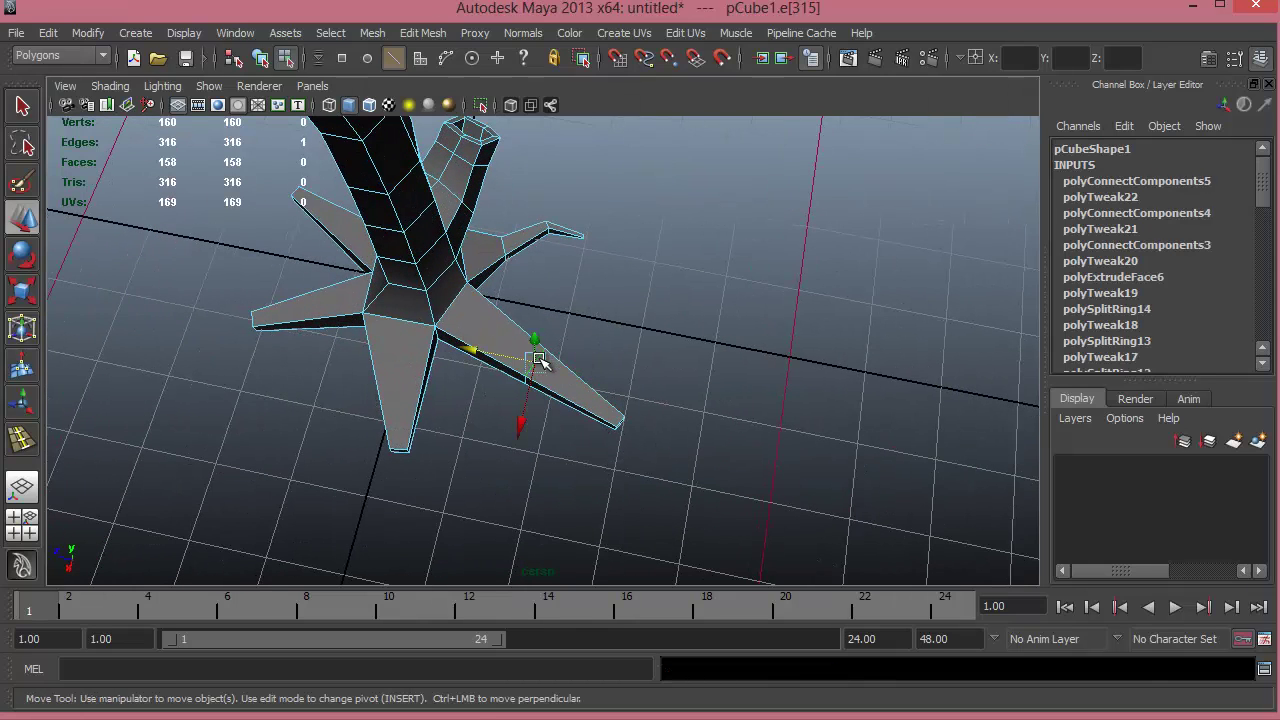
key(r)
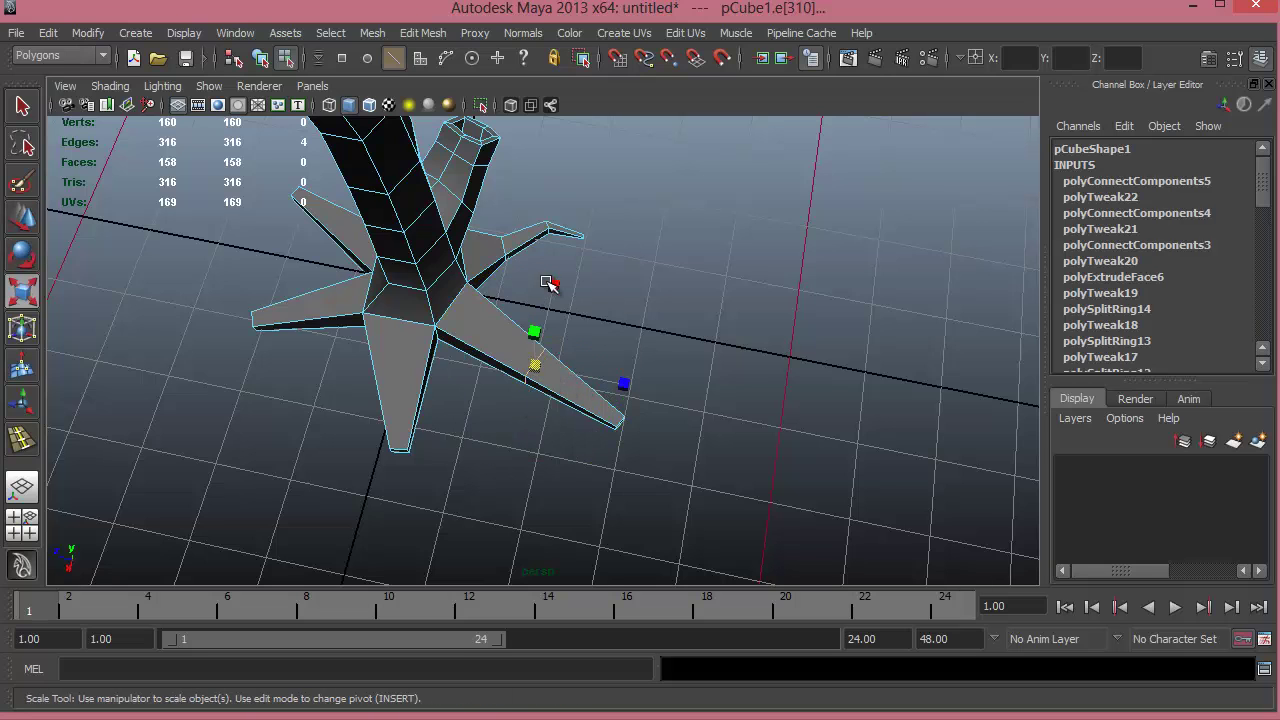
drag(549, 283, 552, 318)
alt+drag(592, 400, 668, 324)
drag(588, 177, 594, 191)
- Adjust the height of the root's middle edge loop in the side view
alt+drag(590, 246, 560, 185)
alt+right_drag(600, 235, 674, 254)
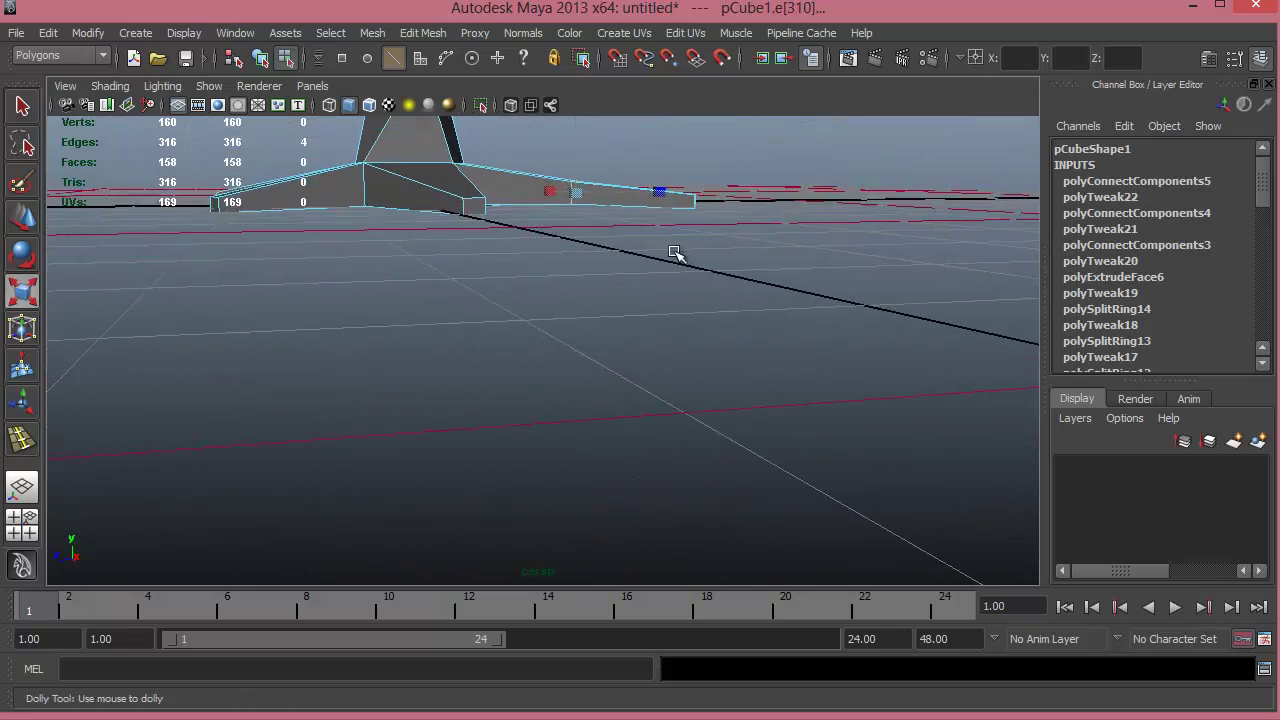
alt+middle_drag(674, 254, 597, 409)
alt+right_drag(600, 411, 598, 390)
alt+middle_drag(598, 390, 498, 235)
key(w)
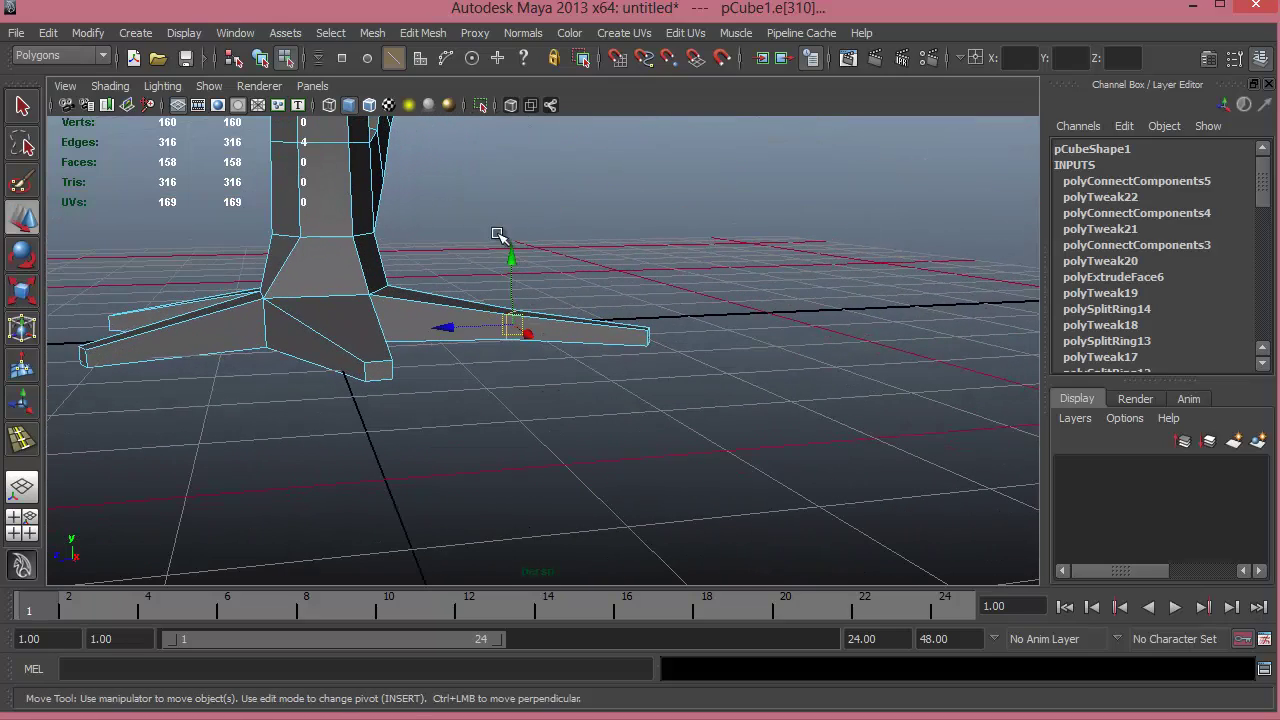
key(space)
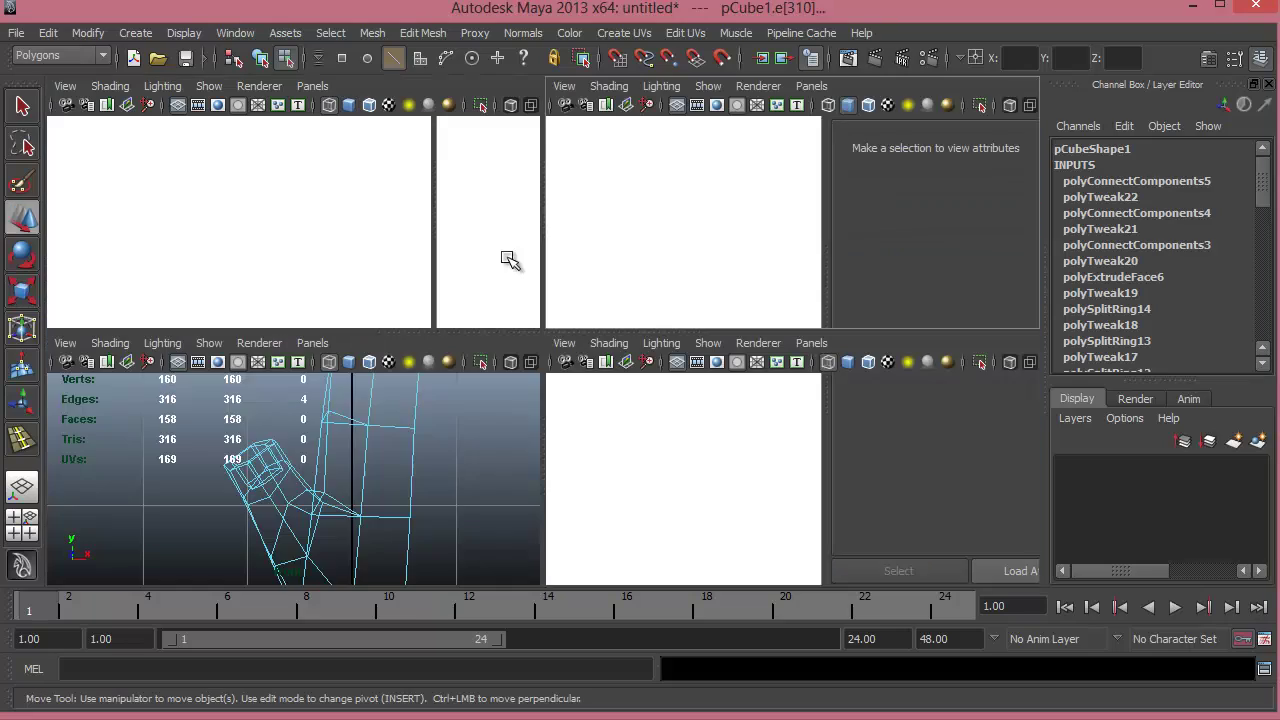
key(space)
alt+right_drag(666, 414, 785, 496)
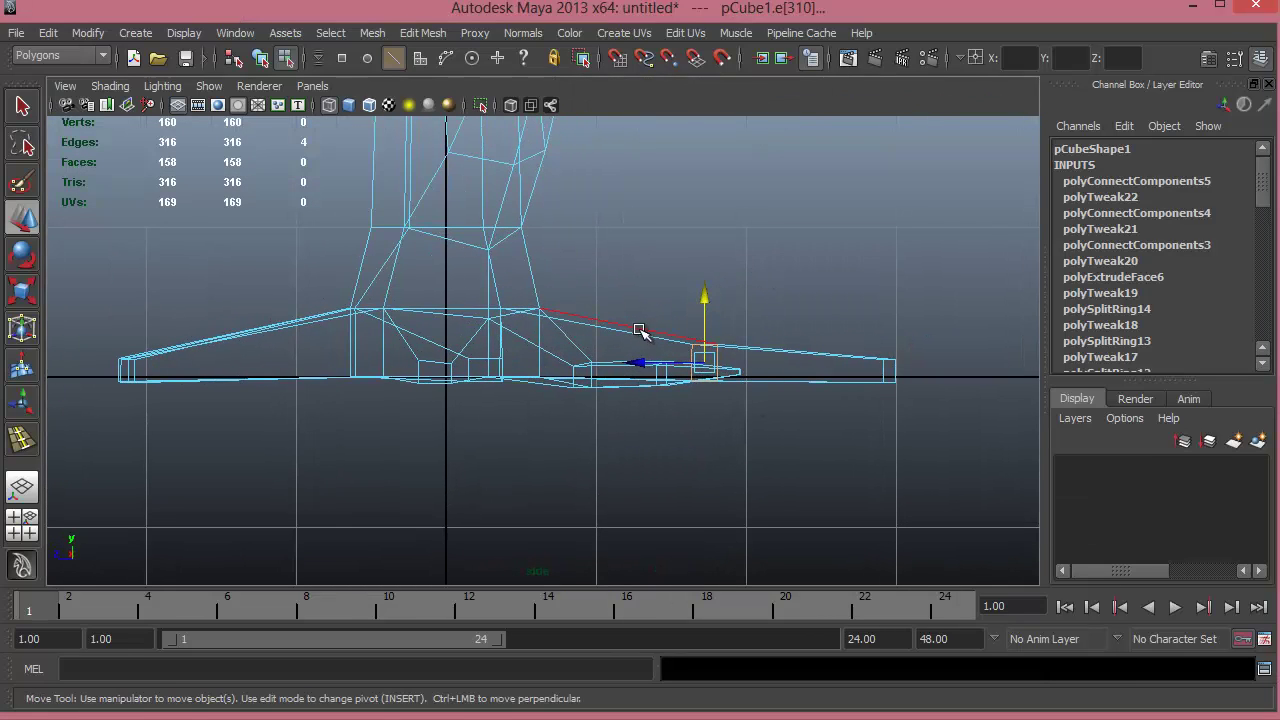
alt+drag(662, 380, 617, 431)
key(space)
key(space)
- Connect the lengthwise edges of the root's section nearest the trunk to add another edge loop
alt+drag(727, 283, 535, 385)
right_drag(505, 330, 502, 294)
drag(473, 383, 557, 314)
shift+right_drag(557, 314, 530, 533)
alt+drag(574, 409, 591, 329)
- Scale the loop nearest the trunk and move it sideways to curve the start of the root
double_click(503, 371)
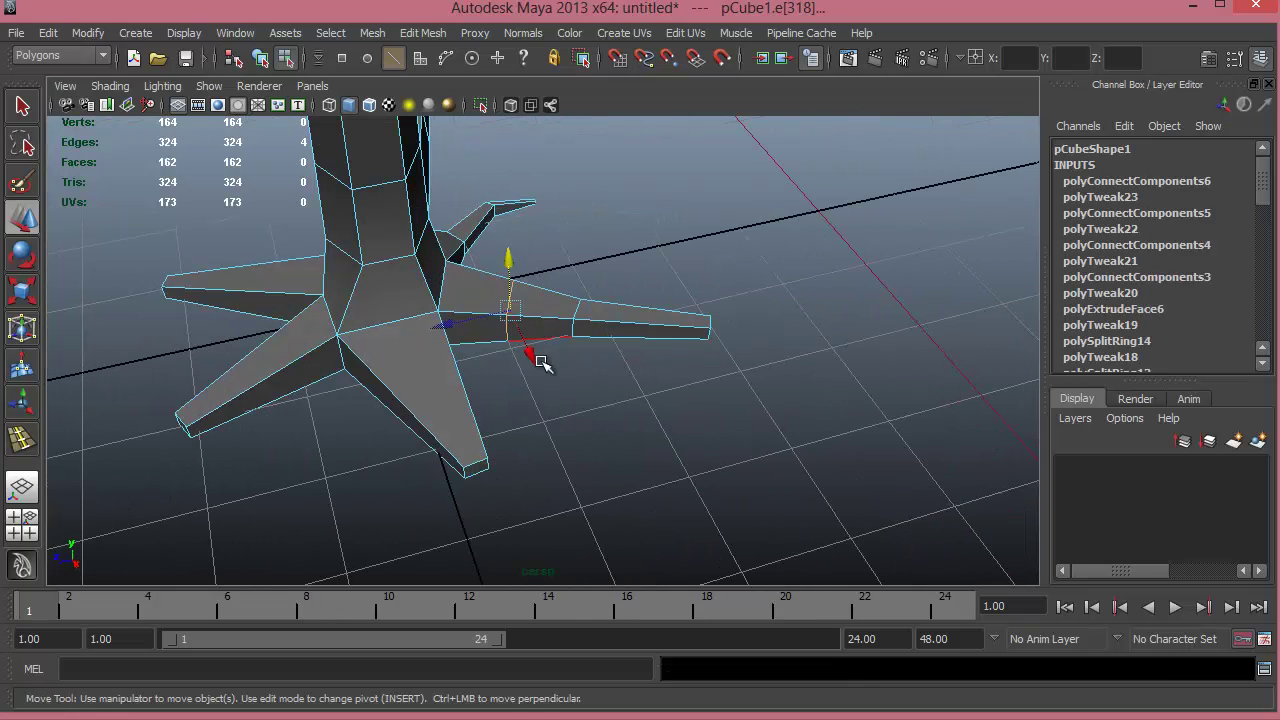
key(r)
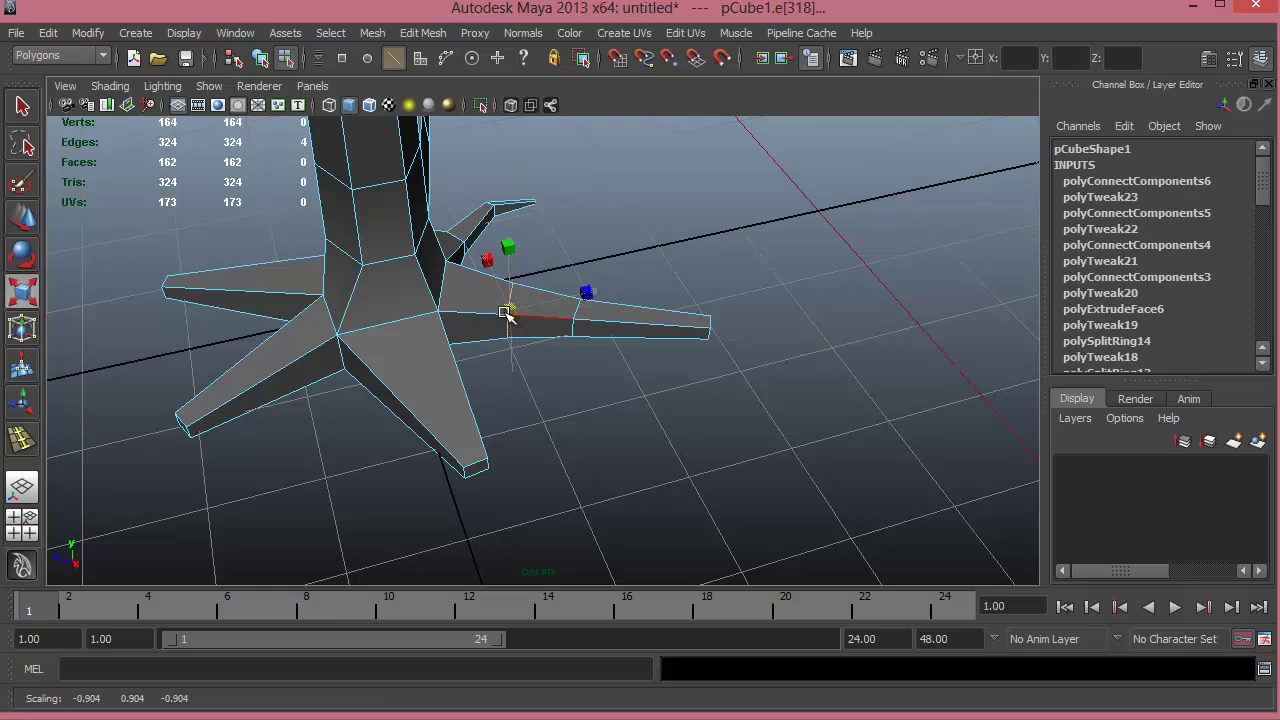
alt+drag(549, 357, 507, 404)
key(w)
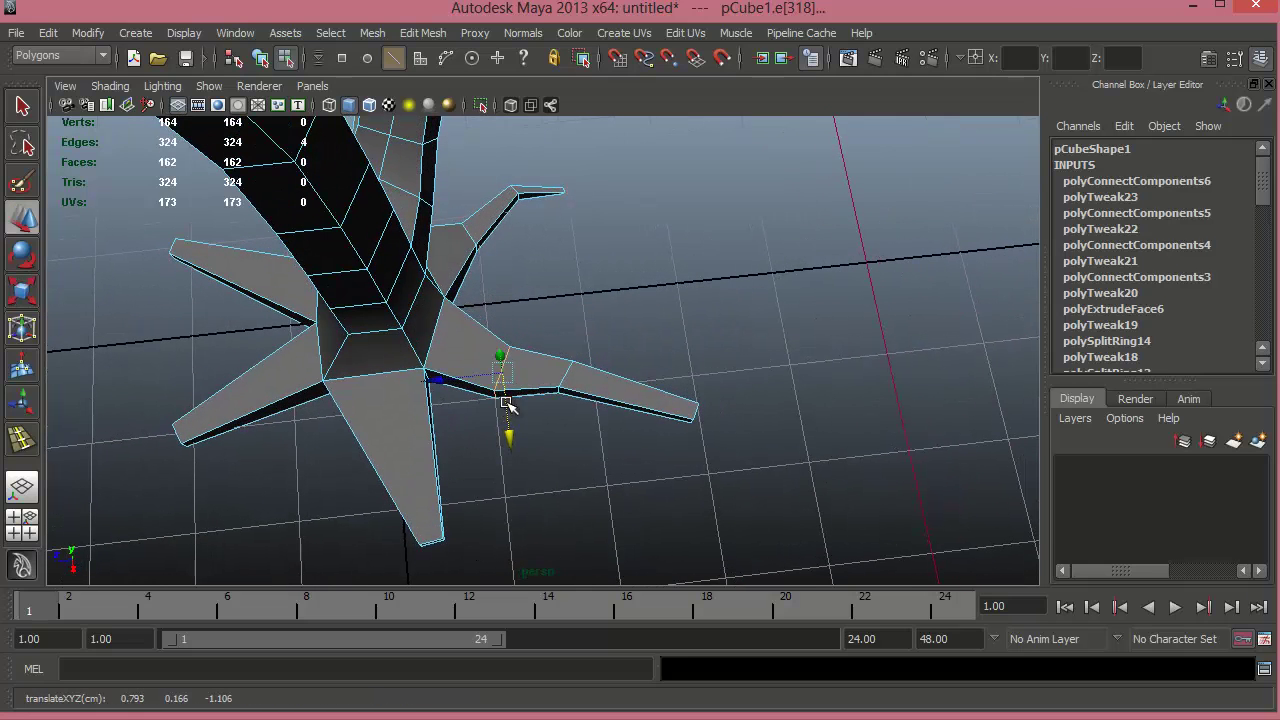
- Rotate the root's middle edge loop about the vertical axis to follow the curve
click(563, 390)
key(e)
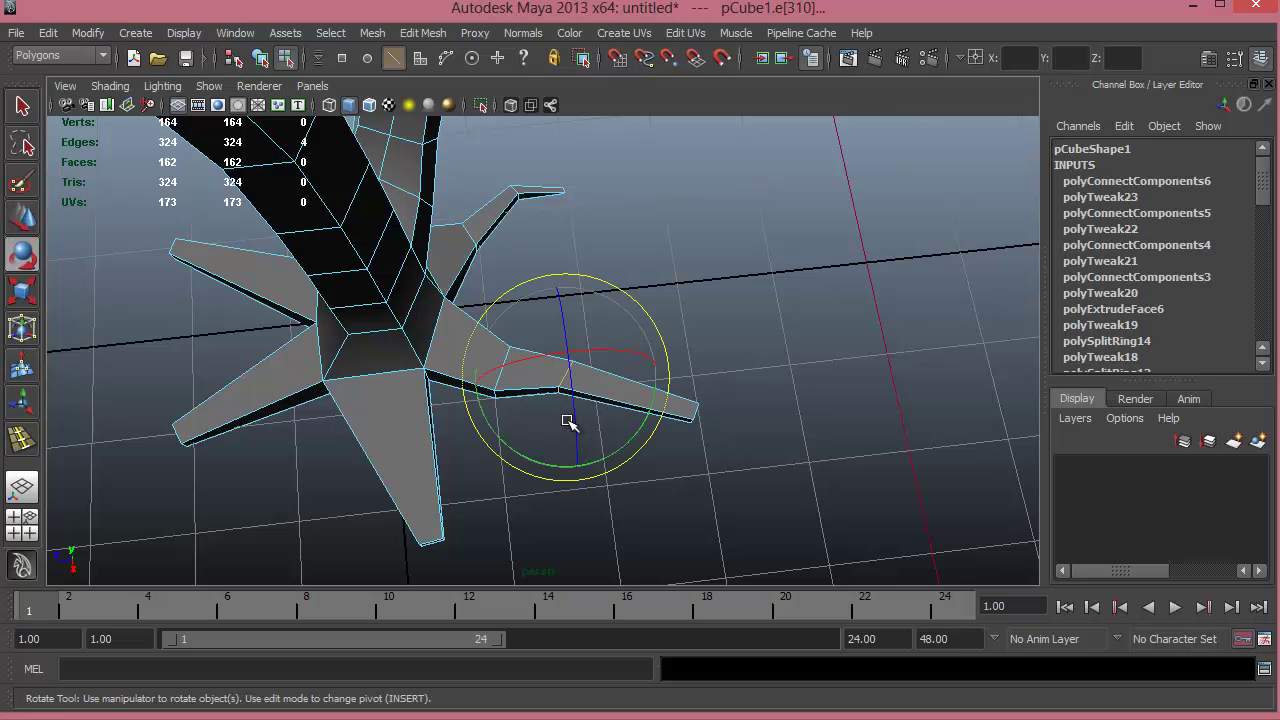
mouse_move(528, 453)
mouse_down()
mouse_move(543, 462)
mouse_move(643, 409)
mouse_move(646, 386)
mouse_move(576, 481)
mouse_up()
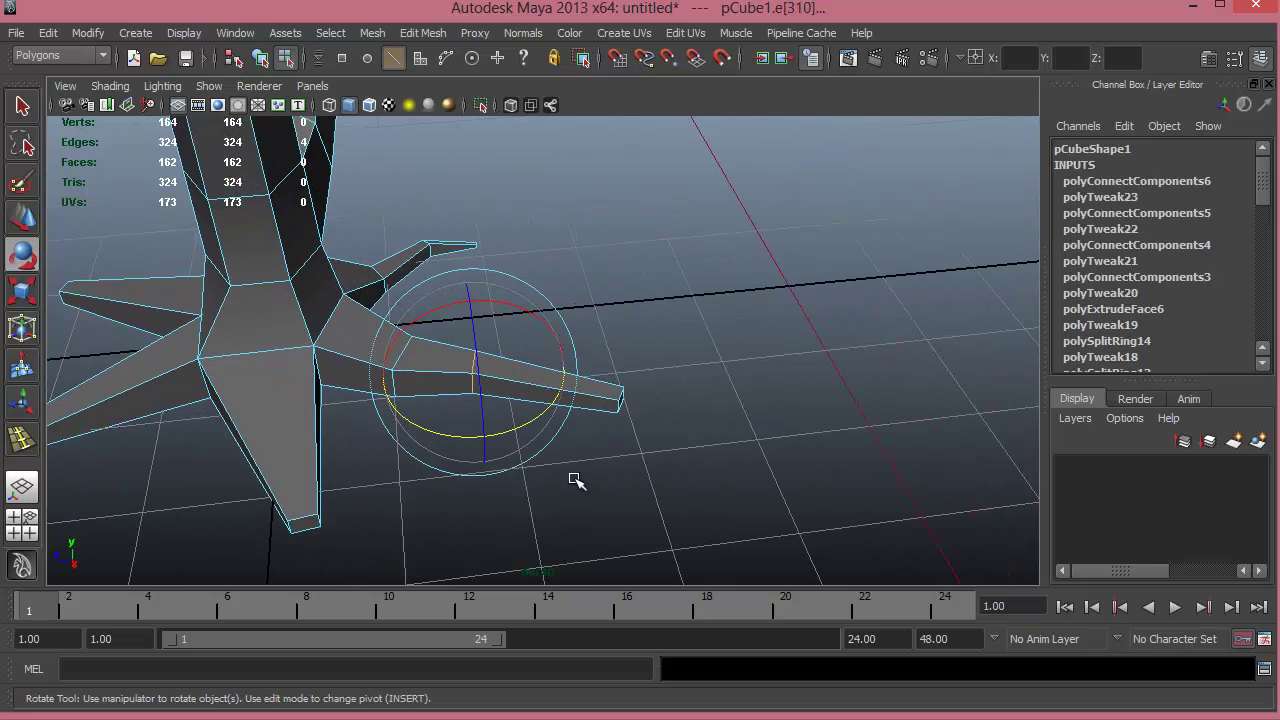
click(576, 481)
- Insert an edge loop across the root's outer section and rotate it about the vertical axis
click(22, 438)
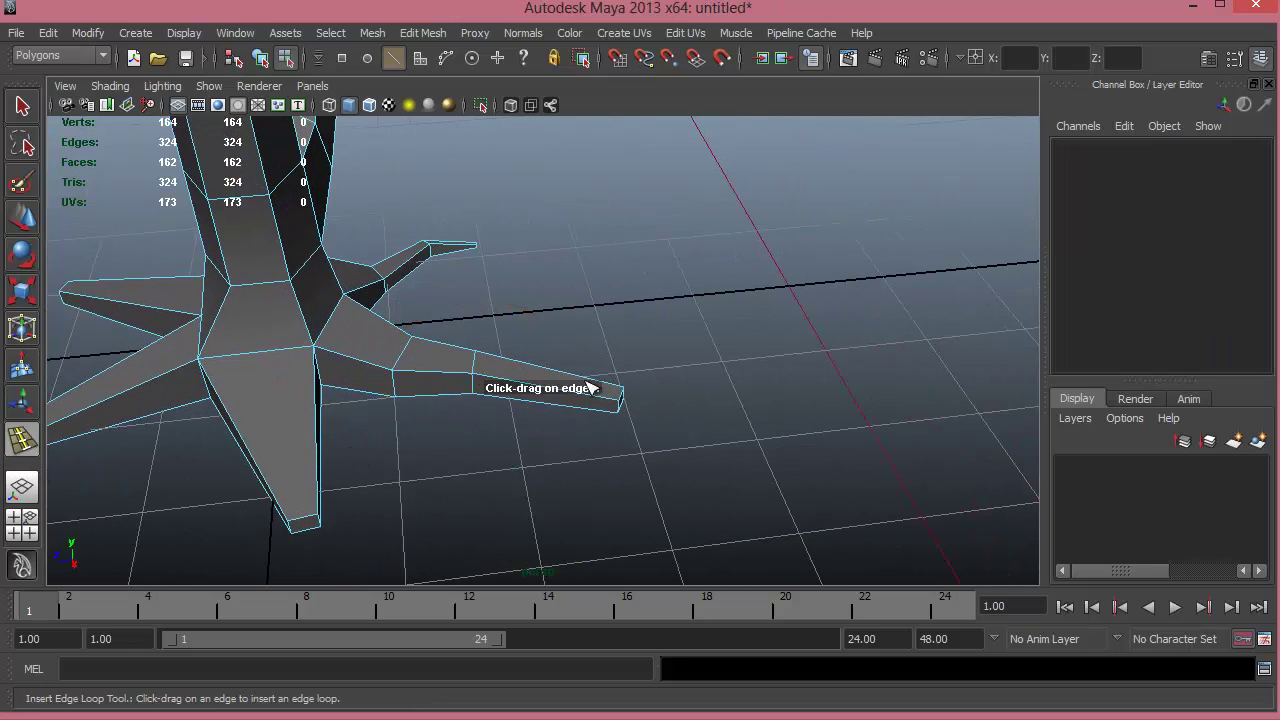
click(537, 392)
key(r)
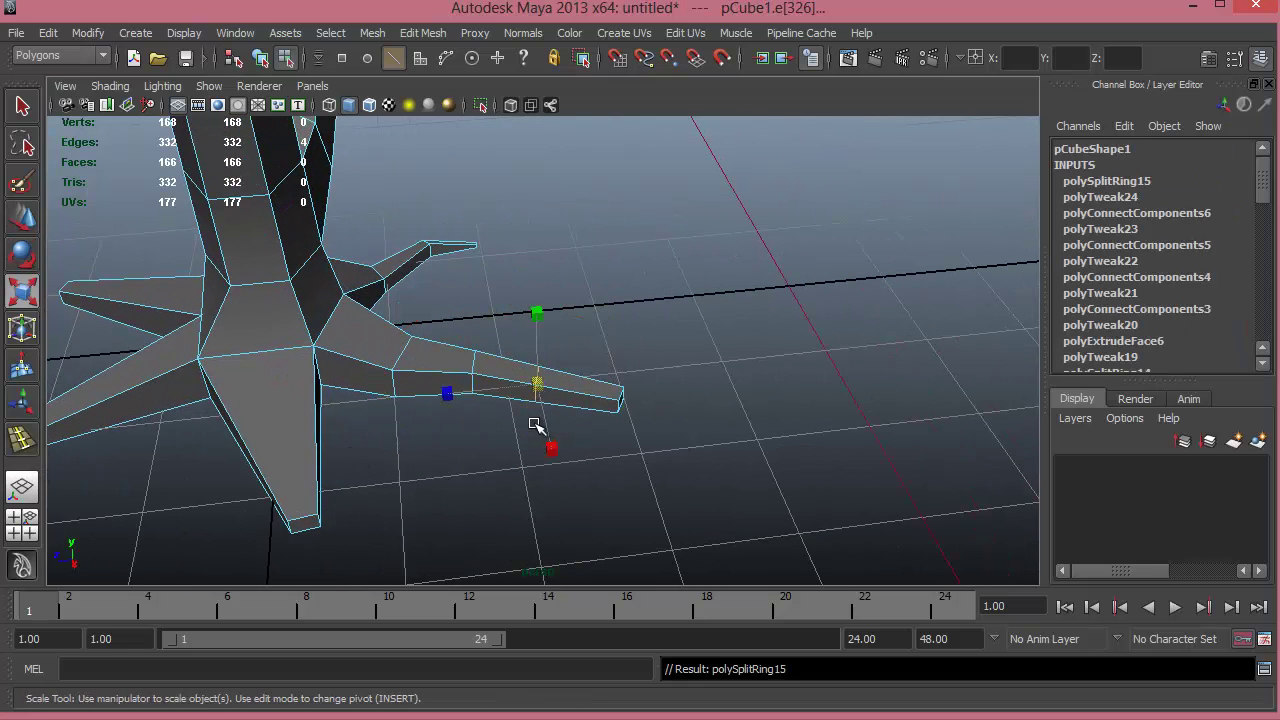
key(e)
click(547, 459)
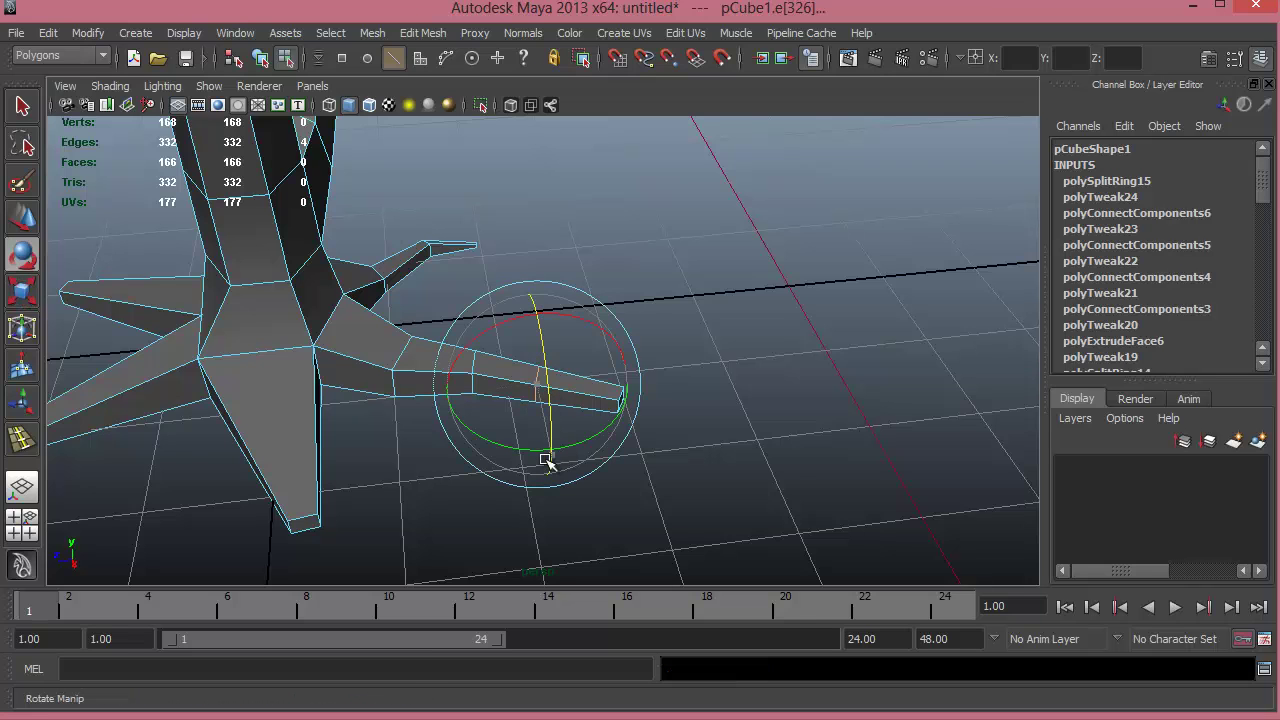
key(ctrl+z)
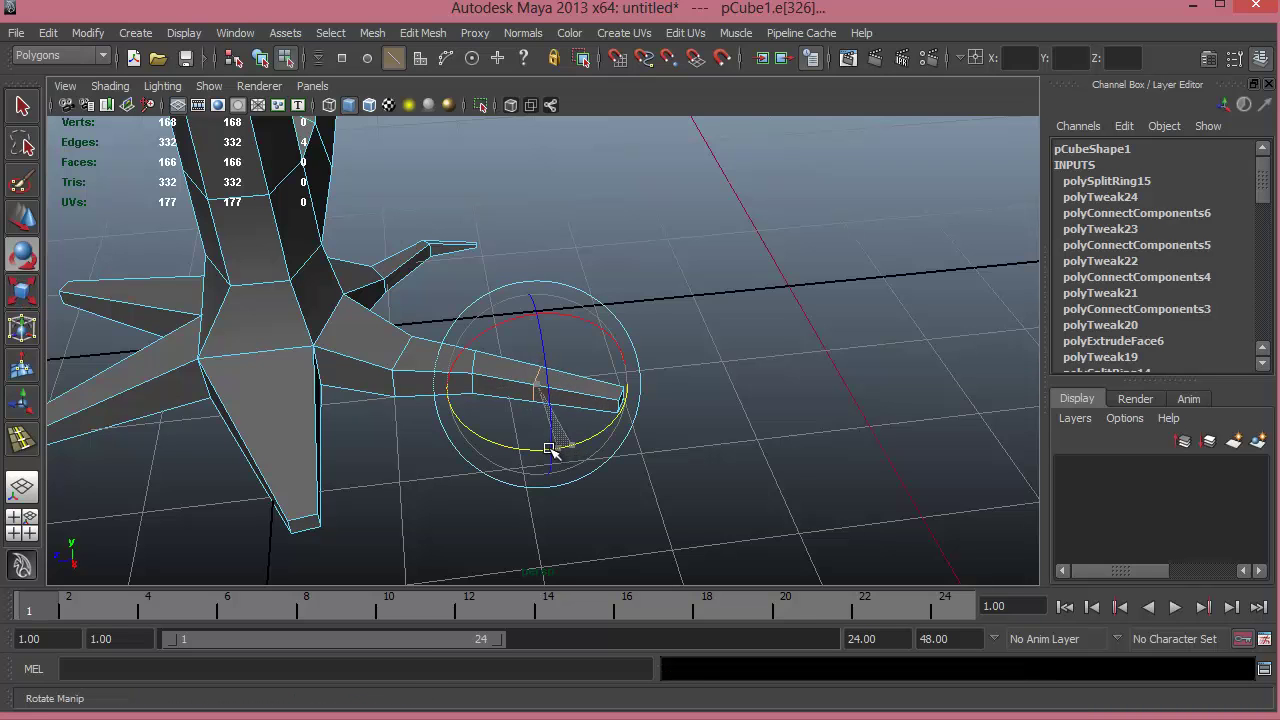
- Move the outer edge loop away from the root's straight line to bend the root near its end
key(w)
alt+drag(586, 471, 565, 499)
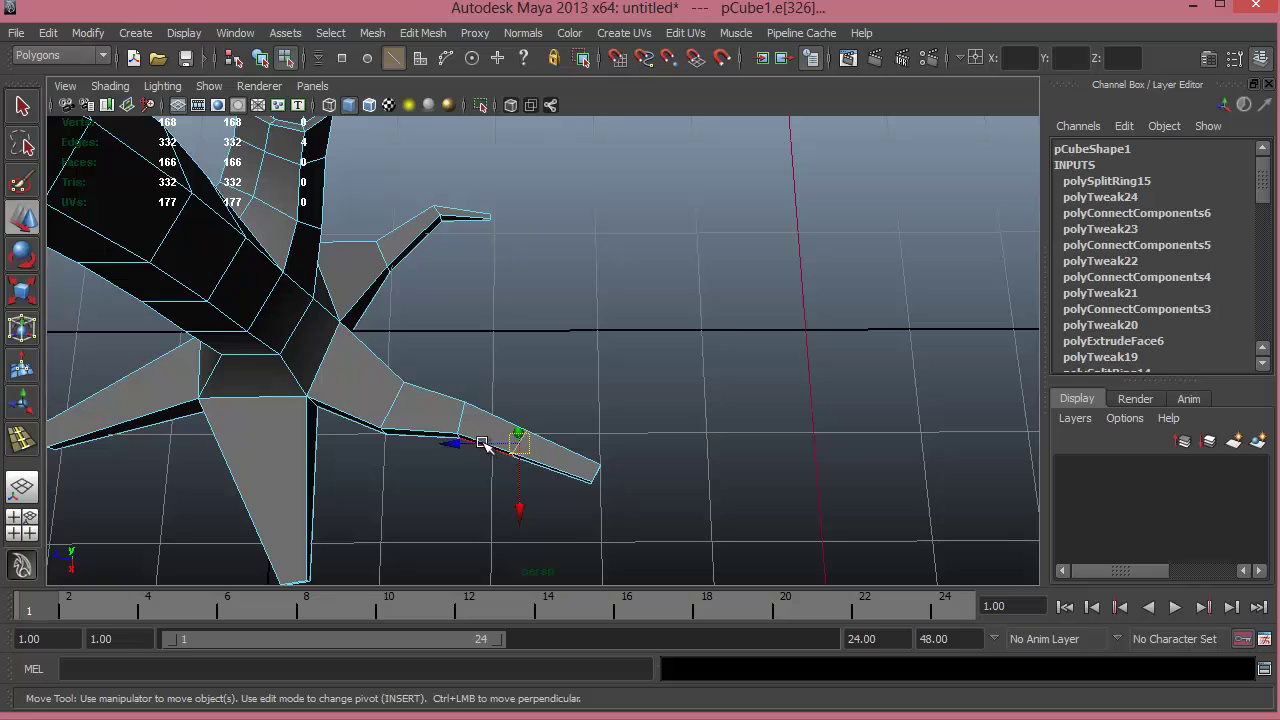
drag(484, 443, 540, 418)
click(548, 490)
key(ctrl+z)
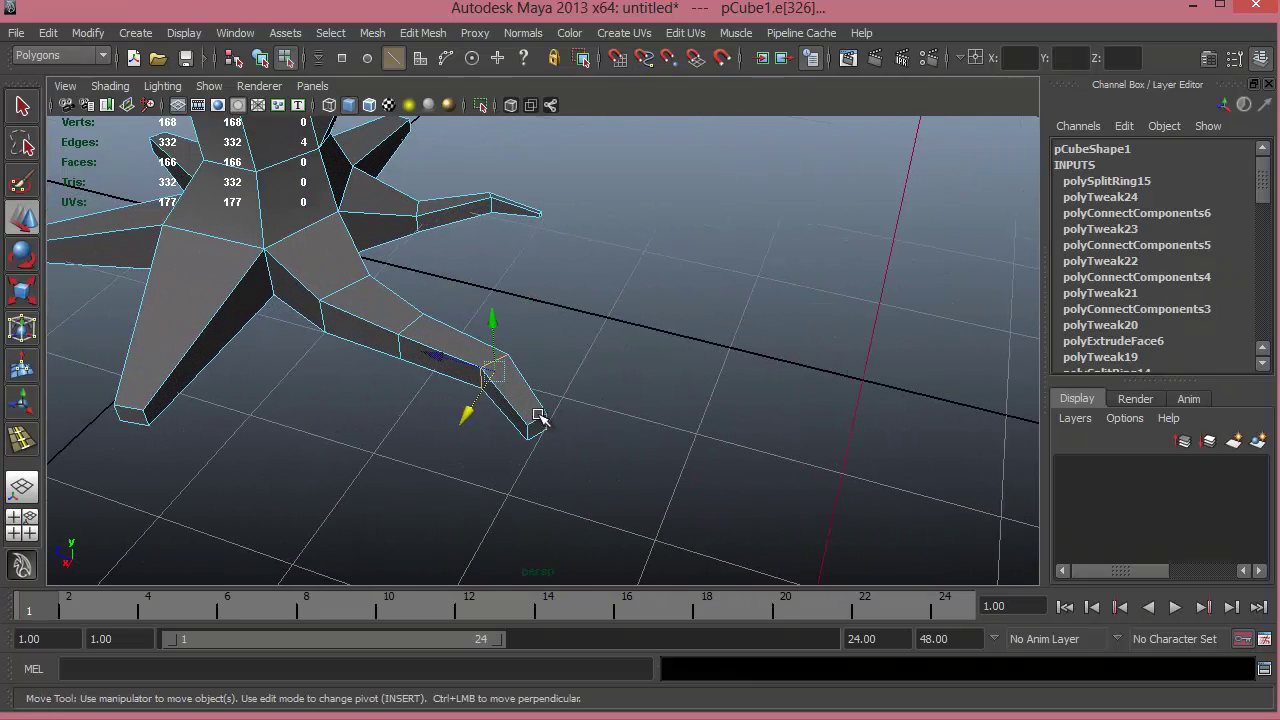
- Select the end face of the curved root and scale it down into a narrow tip
right_drag(538, 420, 540, 422)
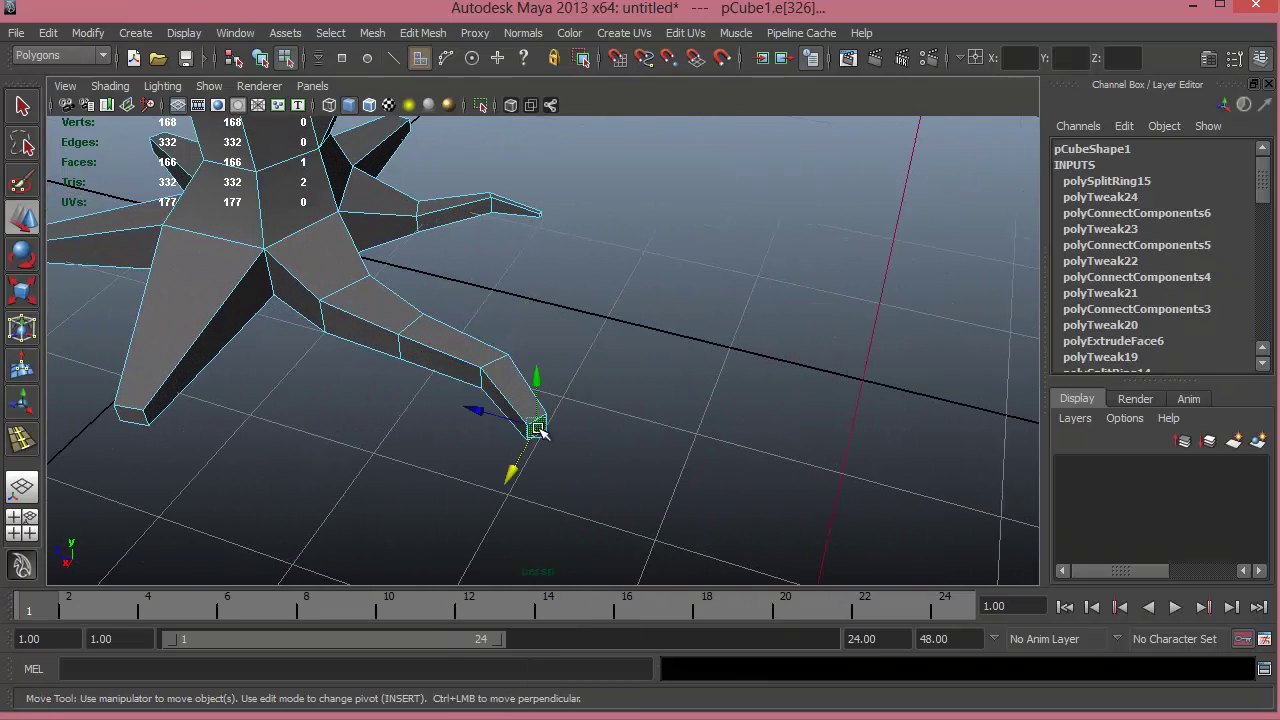
click(538, 429)
key(e)
key(r)
drag(531, 423, 505, 230)
key(w)
- Preview the whole tree smoothed in object mode, examine the roots from several sides, and return to the unsmoothed mesh
right_drag(505, 230, 493, 336)
key(3)
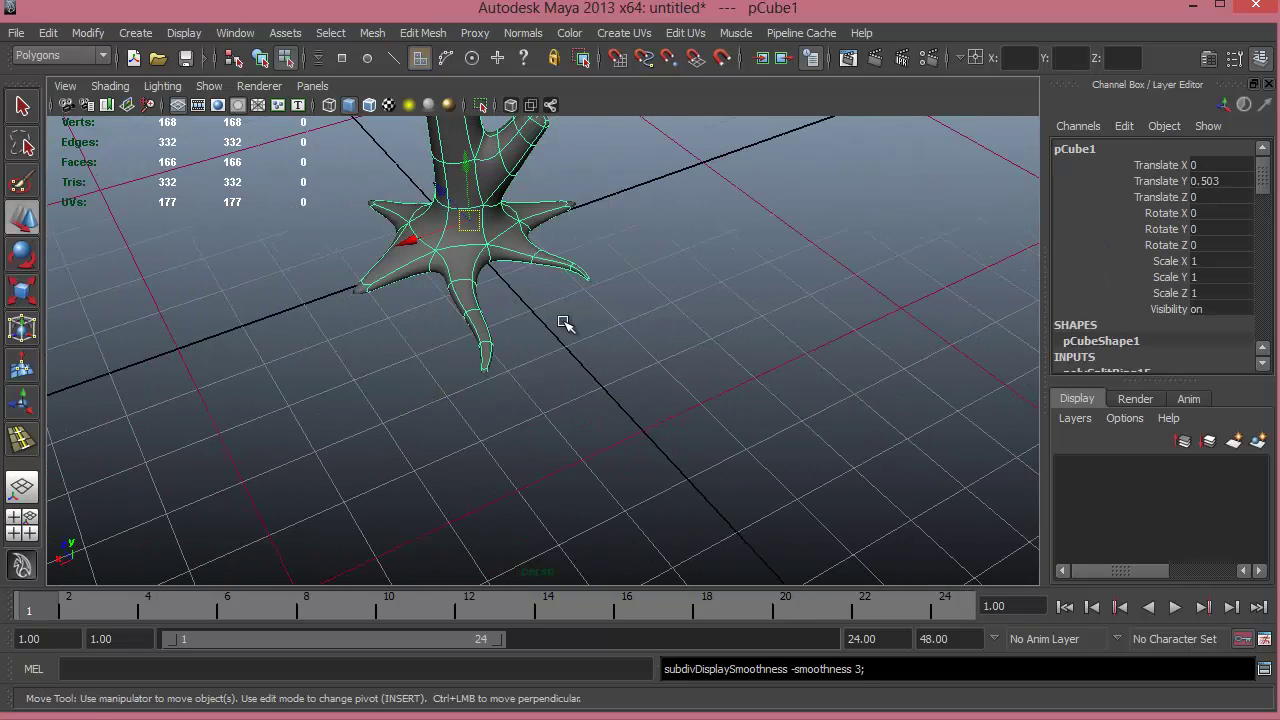
click(563, 318)
alt+drag(508, 295, 280, 247)
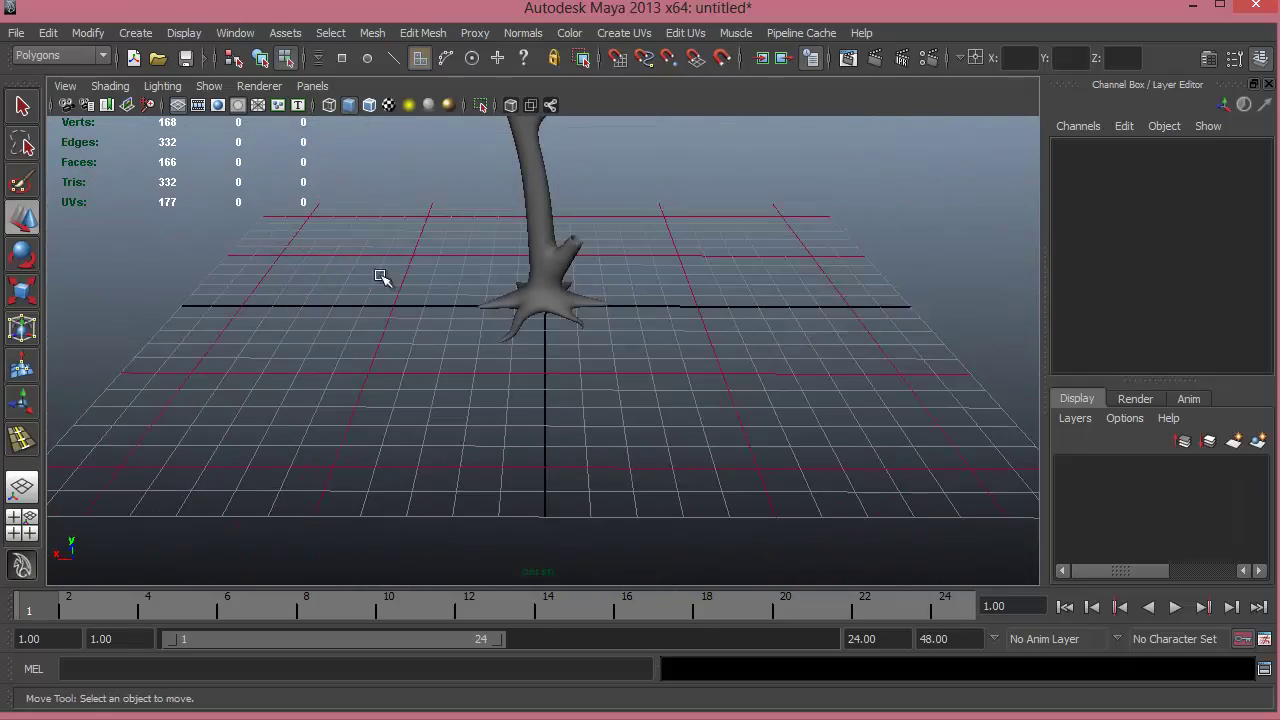
alt+drag(380, 277, 594, 322)
alt+right_drag(600, 330, 880, 455)
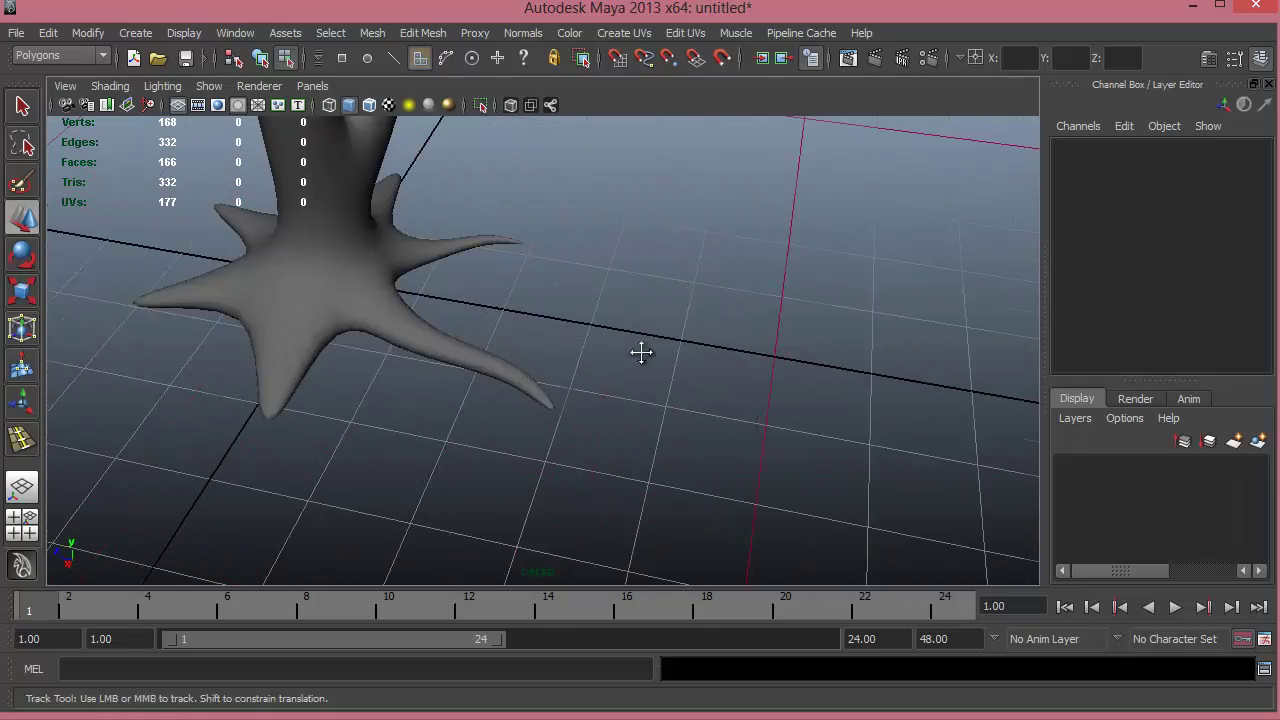
alt+middle_drag(643, 351, 680, 361)
alt+drag(681, 362, 725, 380)
right_drag(684, 343, 684, 398)
alt+middle_drag(673, 391, 611, 400)
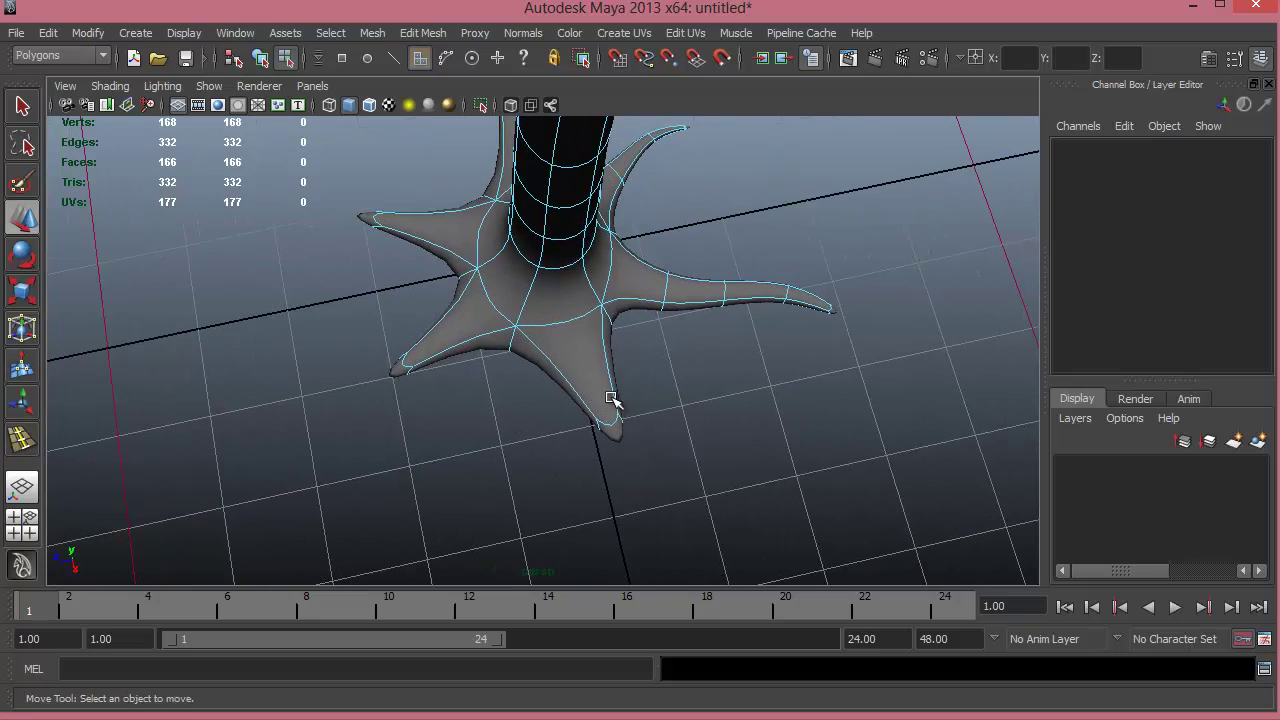
key(2)
key(1)
- Insert an edge loop across the next straight root and scale it narrower
alt+drag(614, 383, 617, 355)
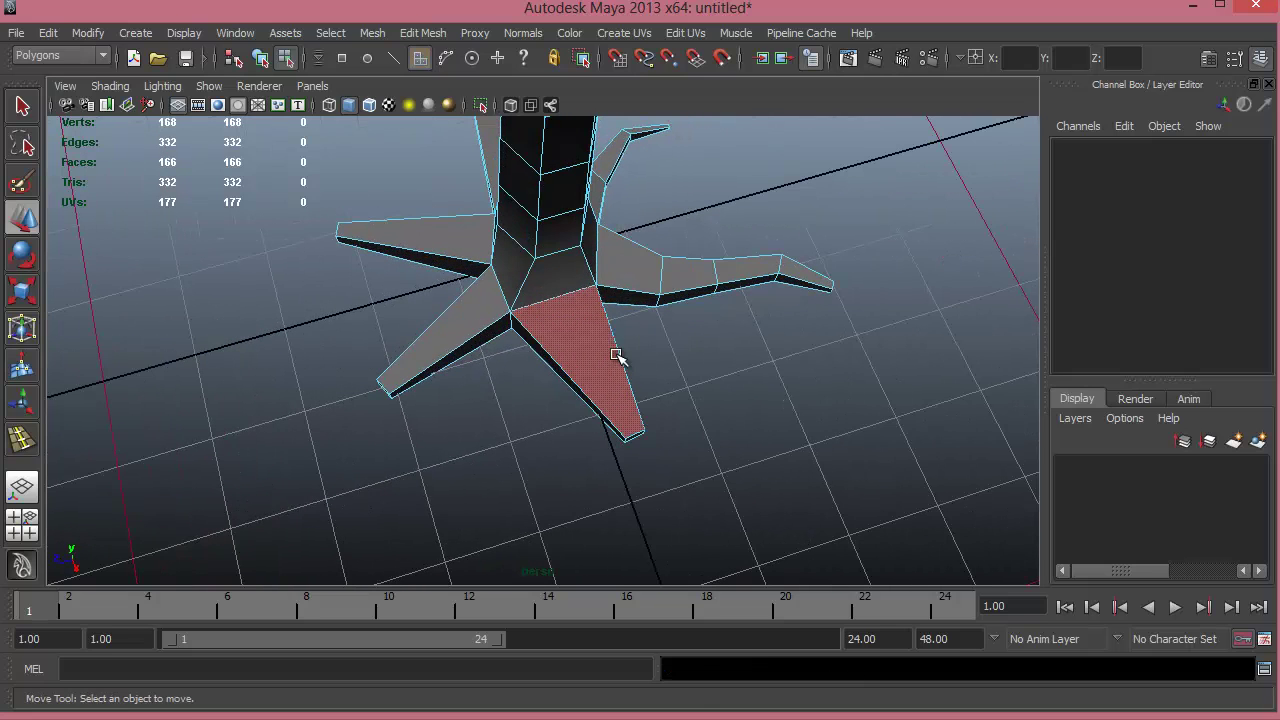
right_drag(617, 320, 606, 302)
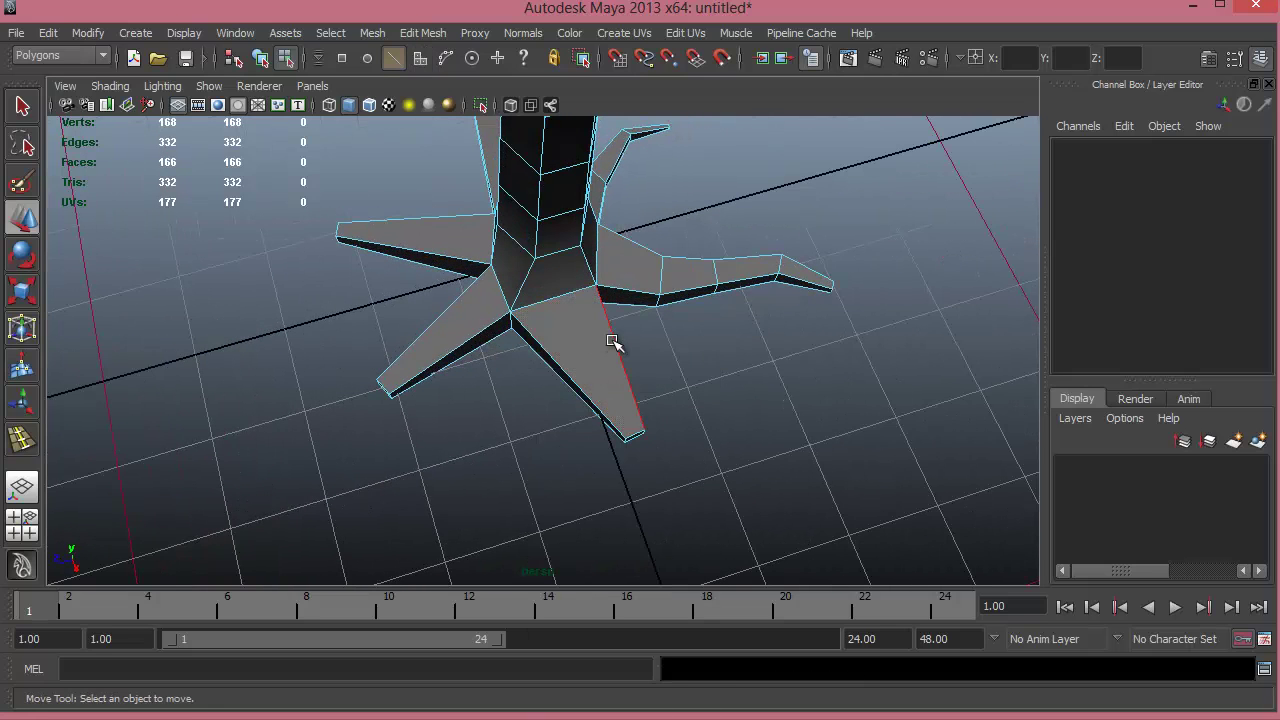
click(613, 342)
click(582, 365)
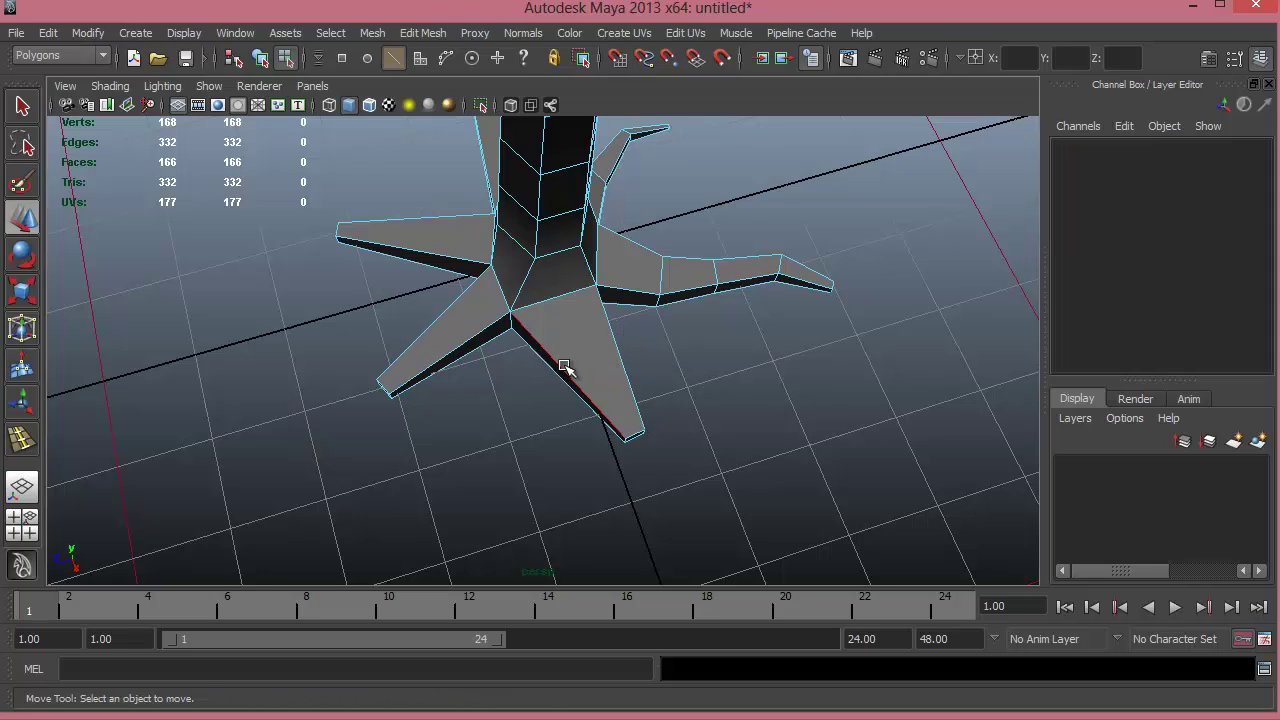
double_click(564, 366)
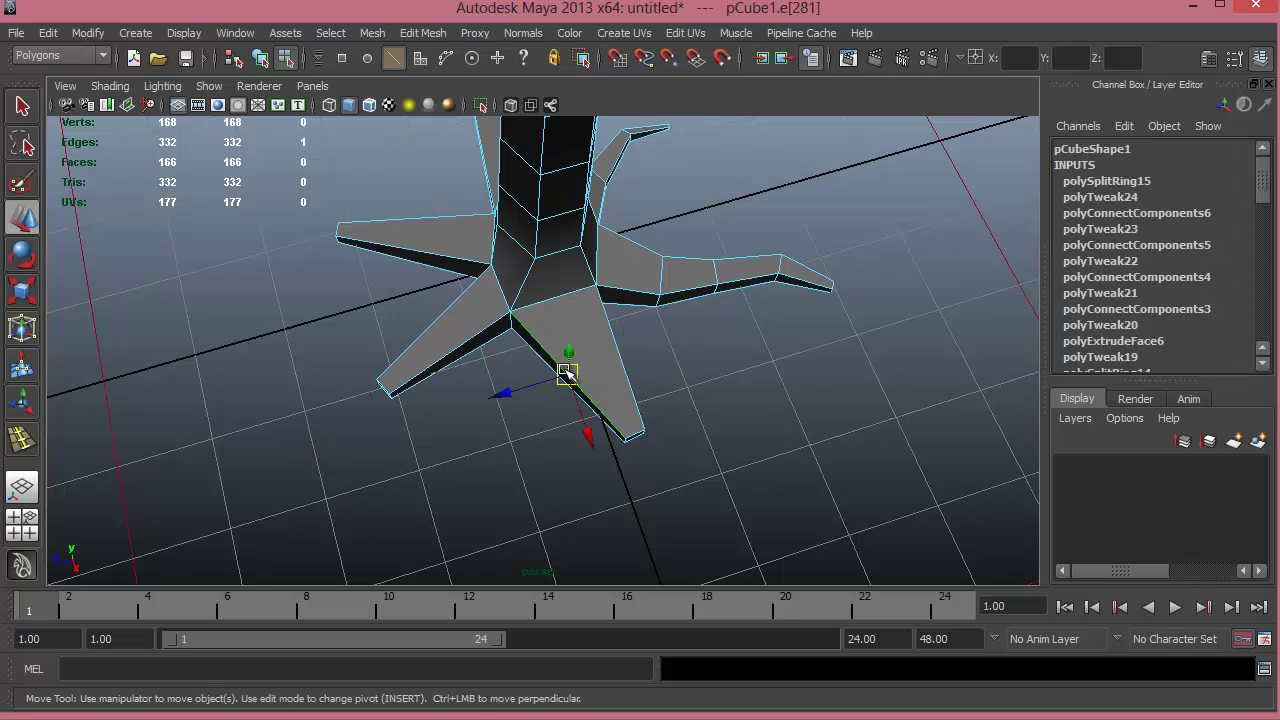
click(22, 437)
mouse_move(561, 366)
mouse_down()
mouse_move(580, 358)
mouse_move(544, 383)
mouse_up()
key(r)
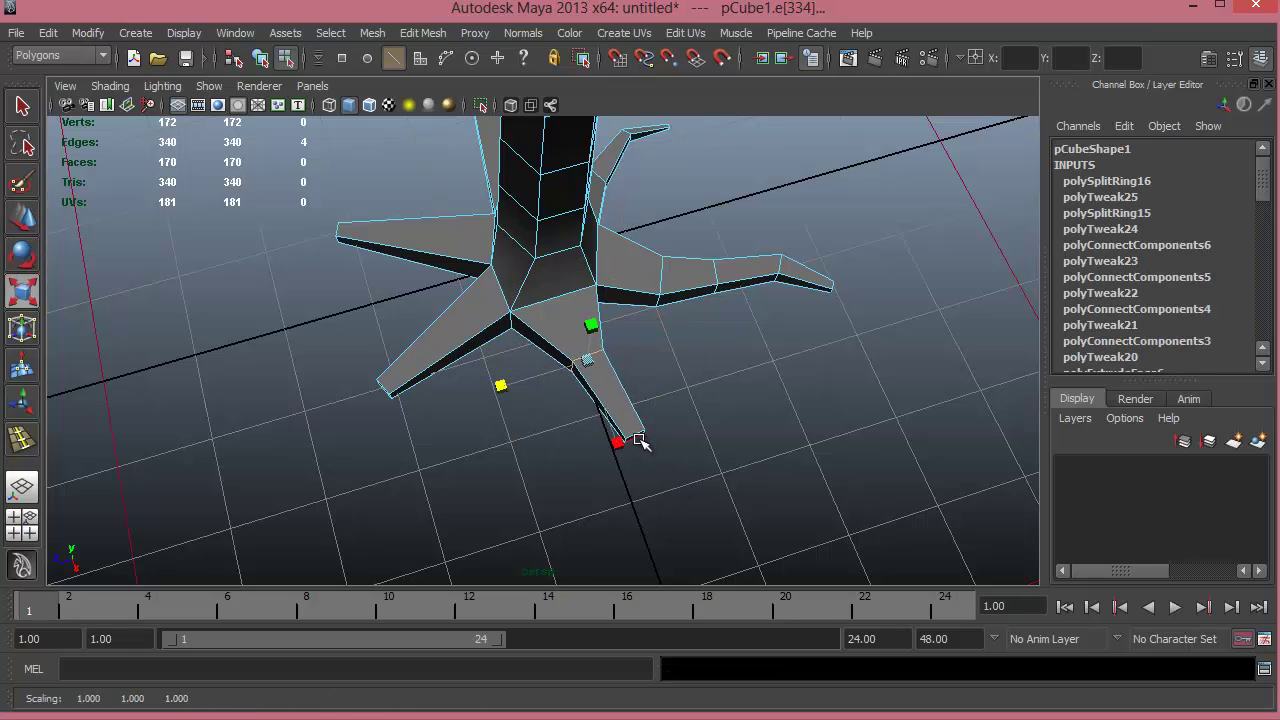
alt+drag(640, 453, 630, 450)
- Scale the end vertices of the root with the new edge loop into a narrow tip and move the tip to bend the root
right_drag(622, 426, 617, 434)
drag(597, 410, 665, 456)
key(F9)
drag(594, 403, 653, 462)
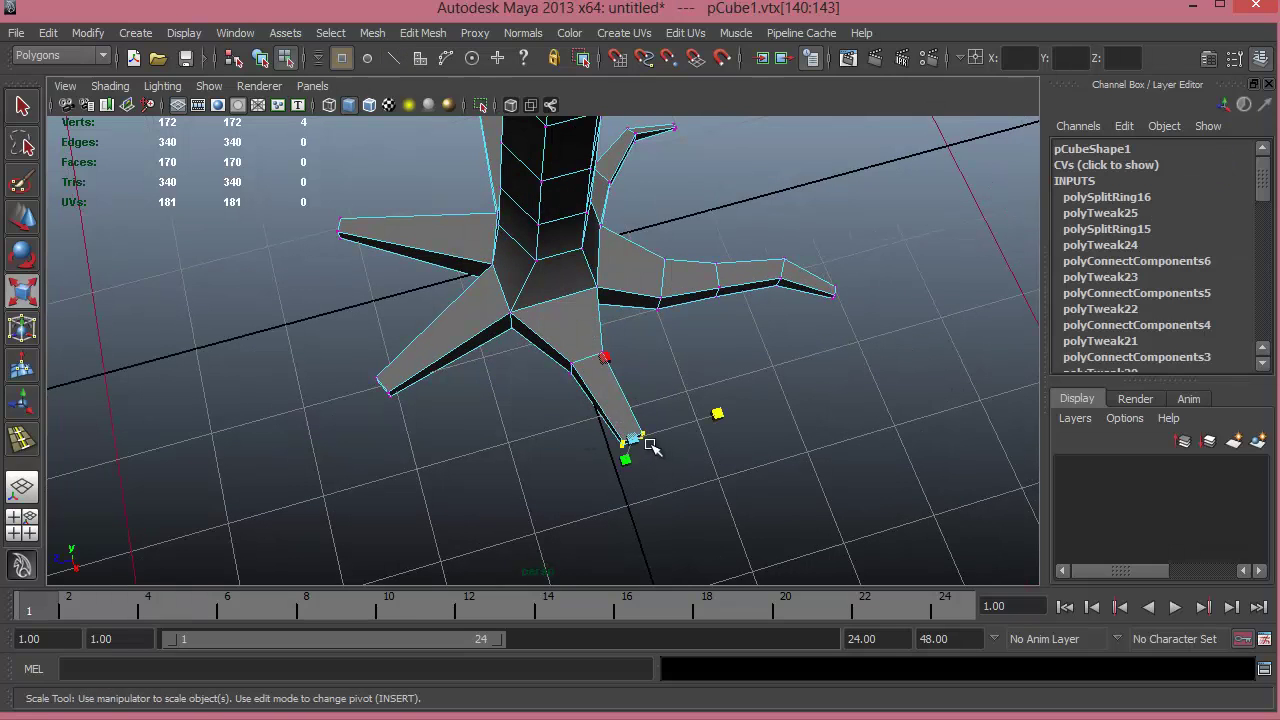
key(w)
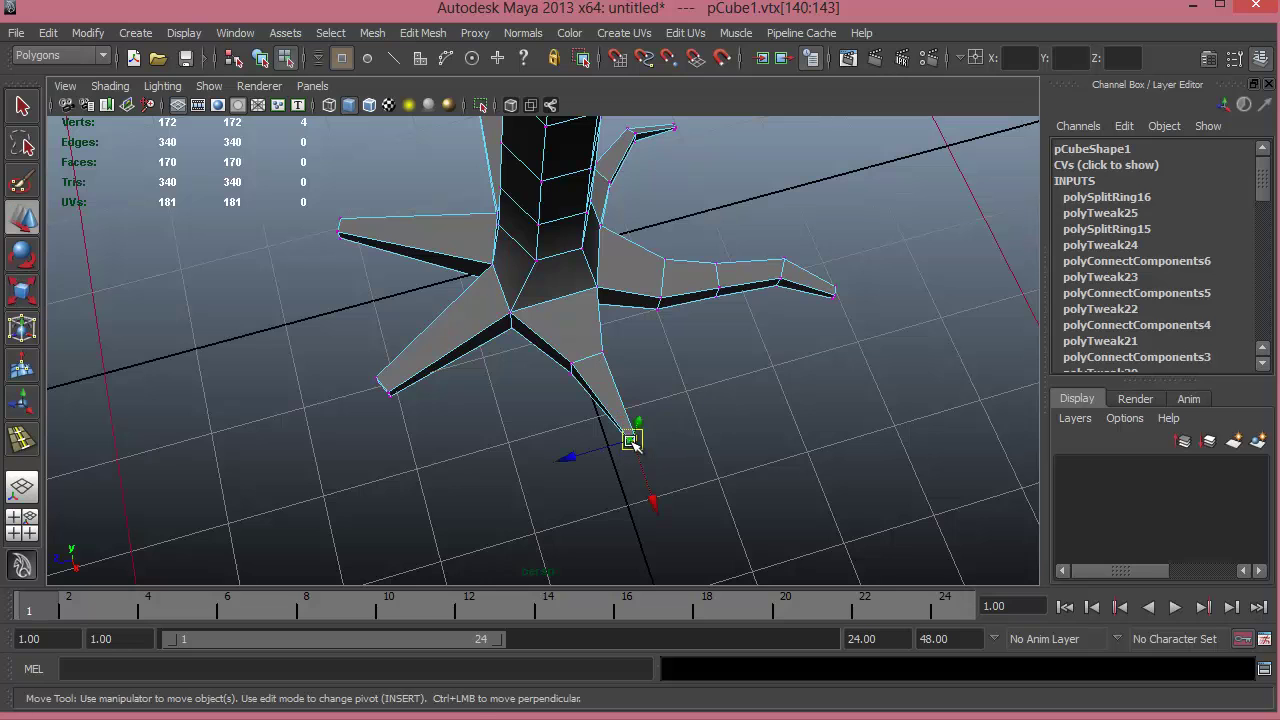
drag(597, 445, 627, 500)
- Move the end vertices of the neighbouring short root and scale them down into a narrower tip
alt+drag(370, 467, 574, 396)
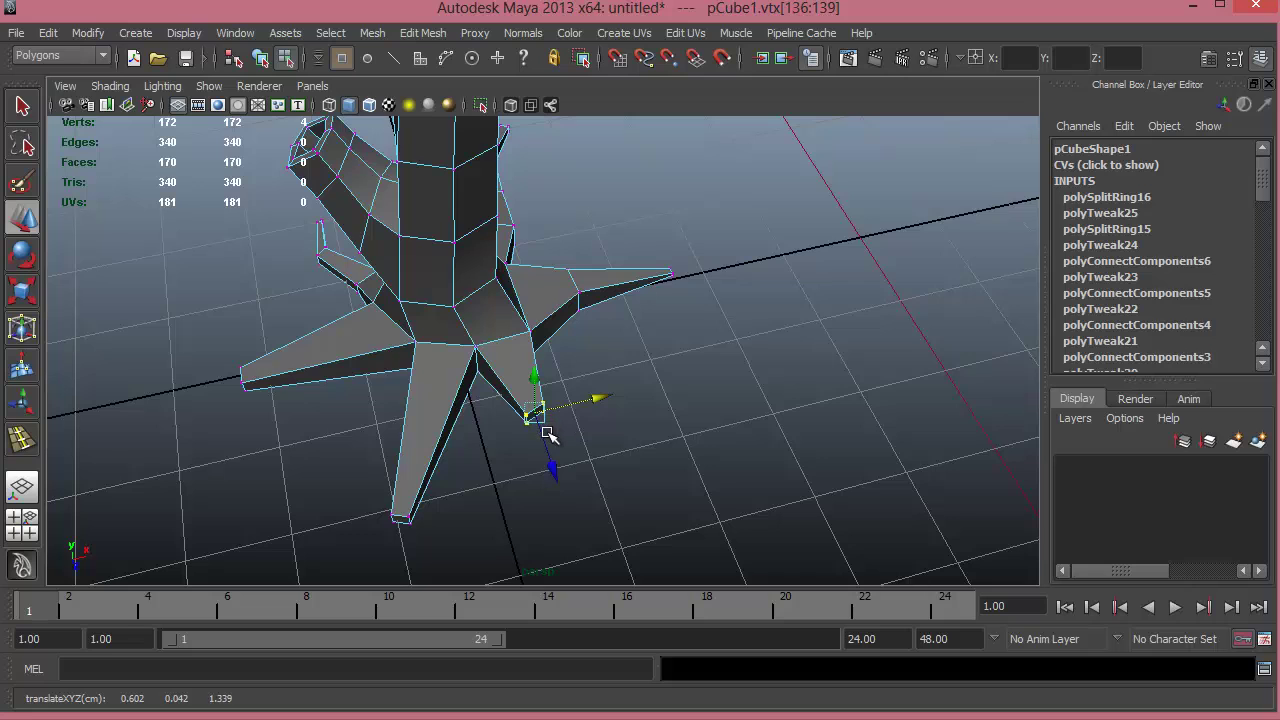
alt+right_drag(549, 433, 752, 455)
alt+middle_drag(634, 397, 634, 376)
alt+right_drag(701, 388, 820, 384)
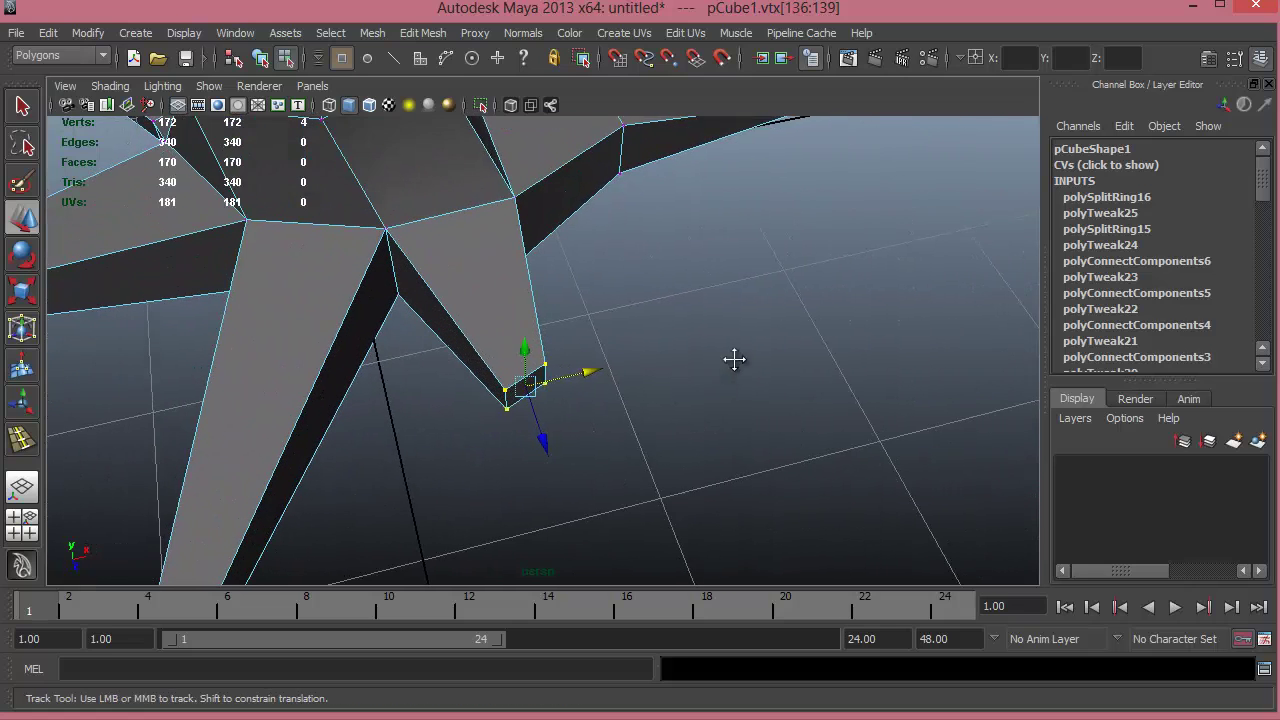
alt+middle_drag(734, 359, 751, 335)
key(e)
key(r)
drag(543, 357, 463, 380)
key(w)
- Insert an edge loop across the middle of the short root and move it sideways to bend the root
click(22, 440)
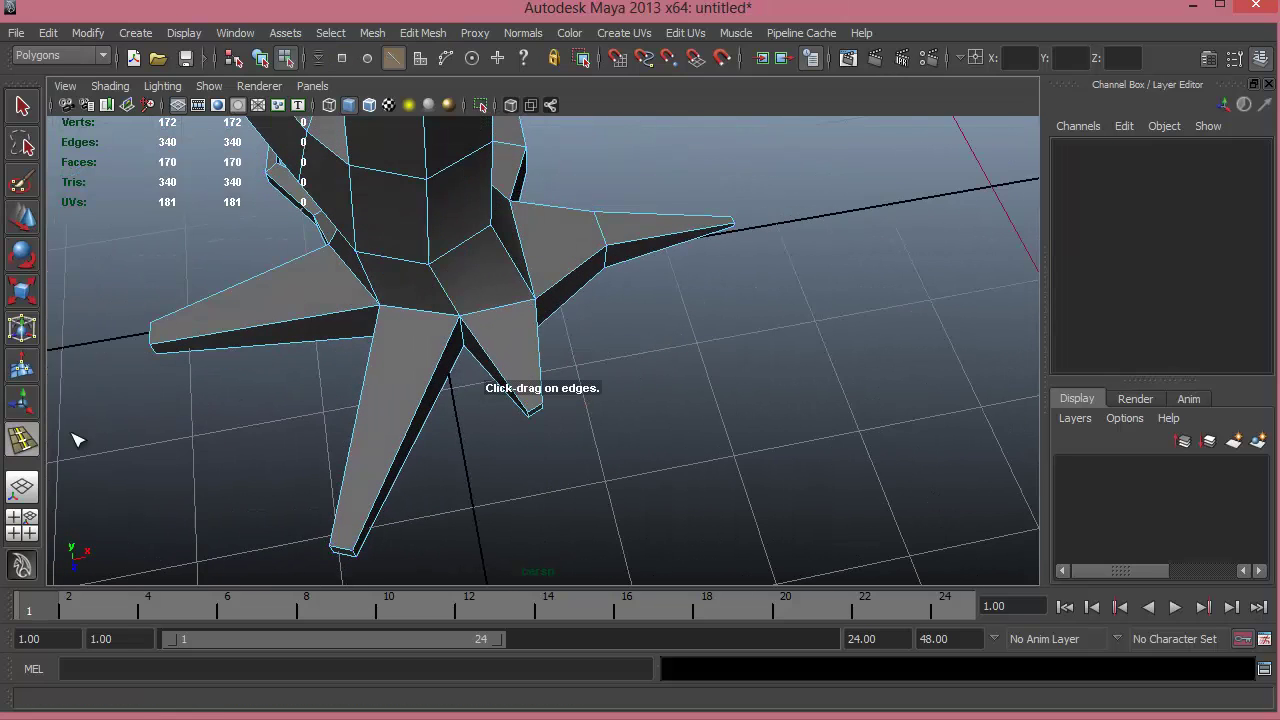
click(490, 360)
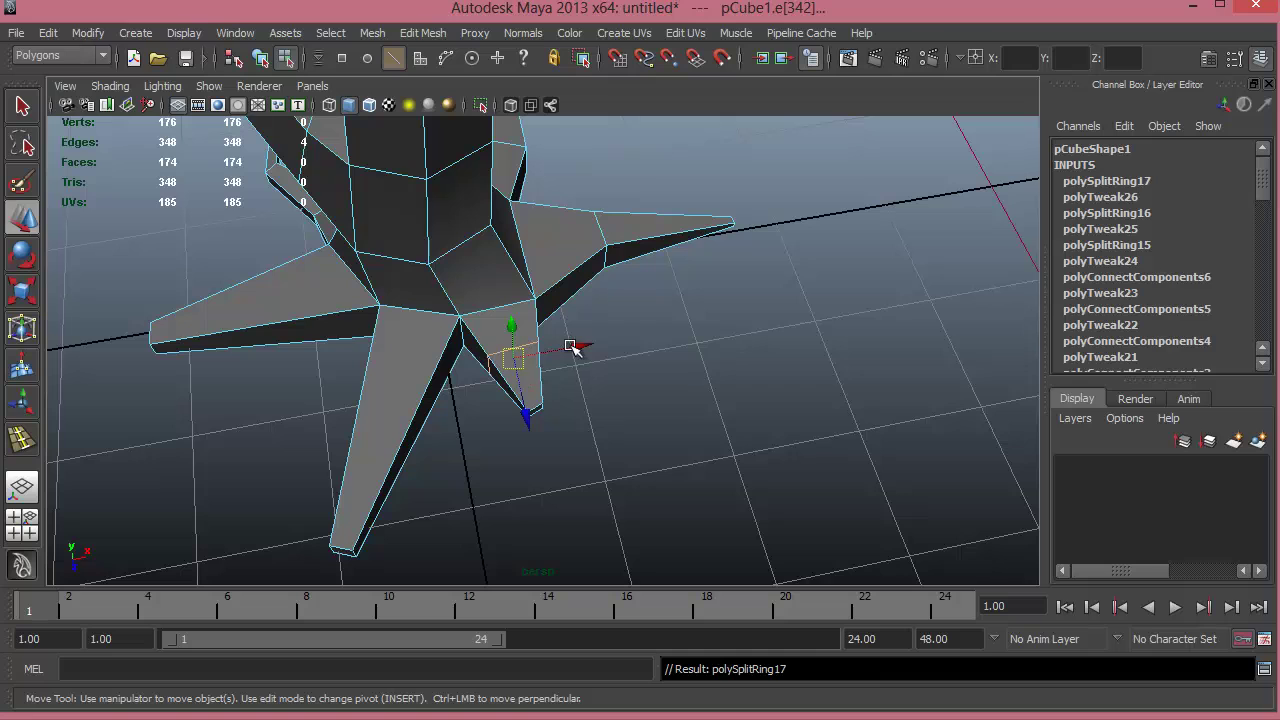
mouse_move(572, 347)
mouse_down()
mouse_move(549, 351)
mouse_move(588, 349)
mouse_up()
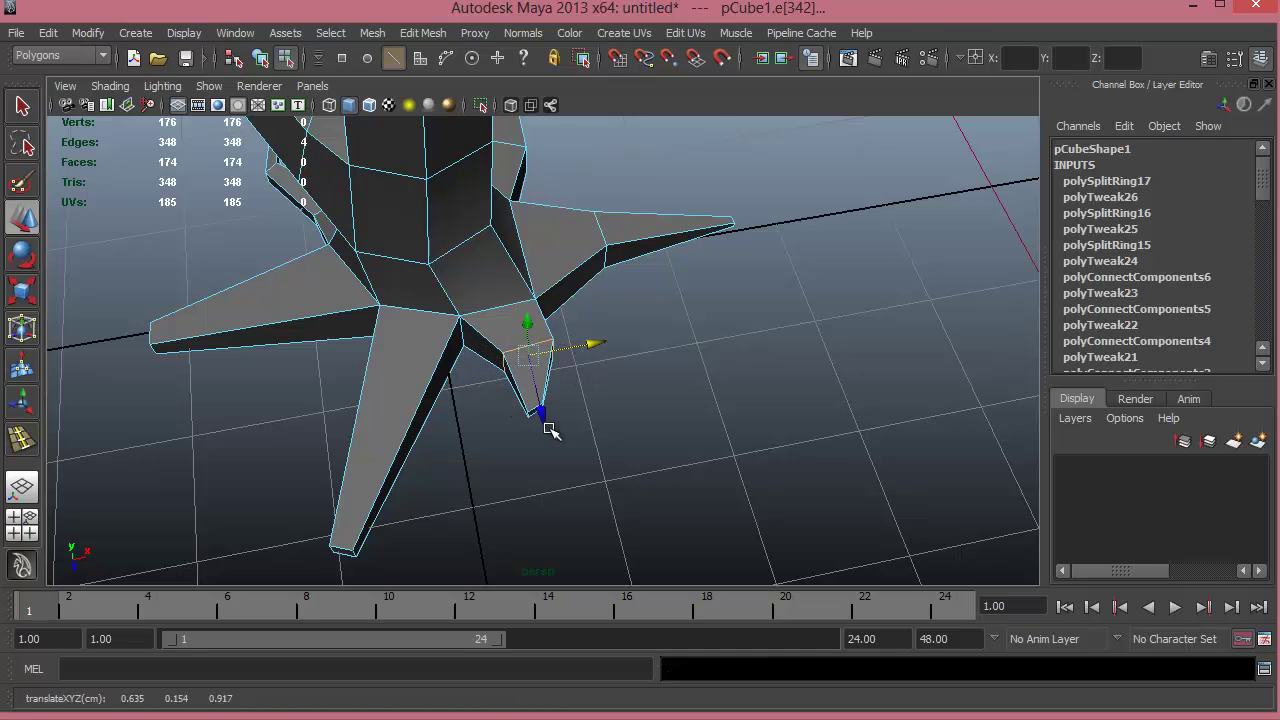
- Select the end vertices of the long straight root and scale them down into a pointed tip
alt+middle_drag(545, 427, 611, 411)
alt+drag(612, 413, 820, 524)
key(F9)
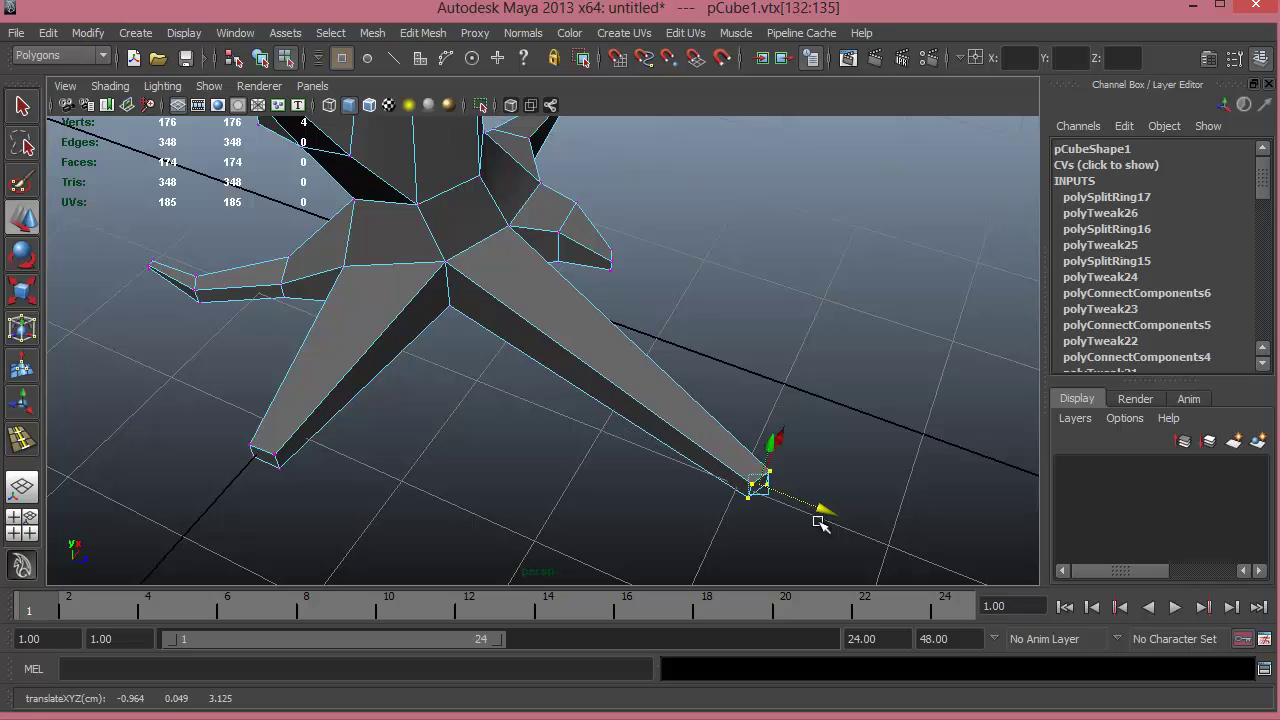
key(e)
key(r)
drag(760, 484, 36, 606)
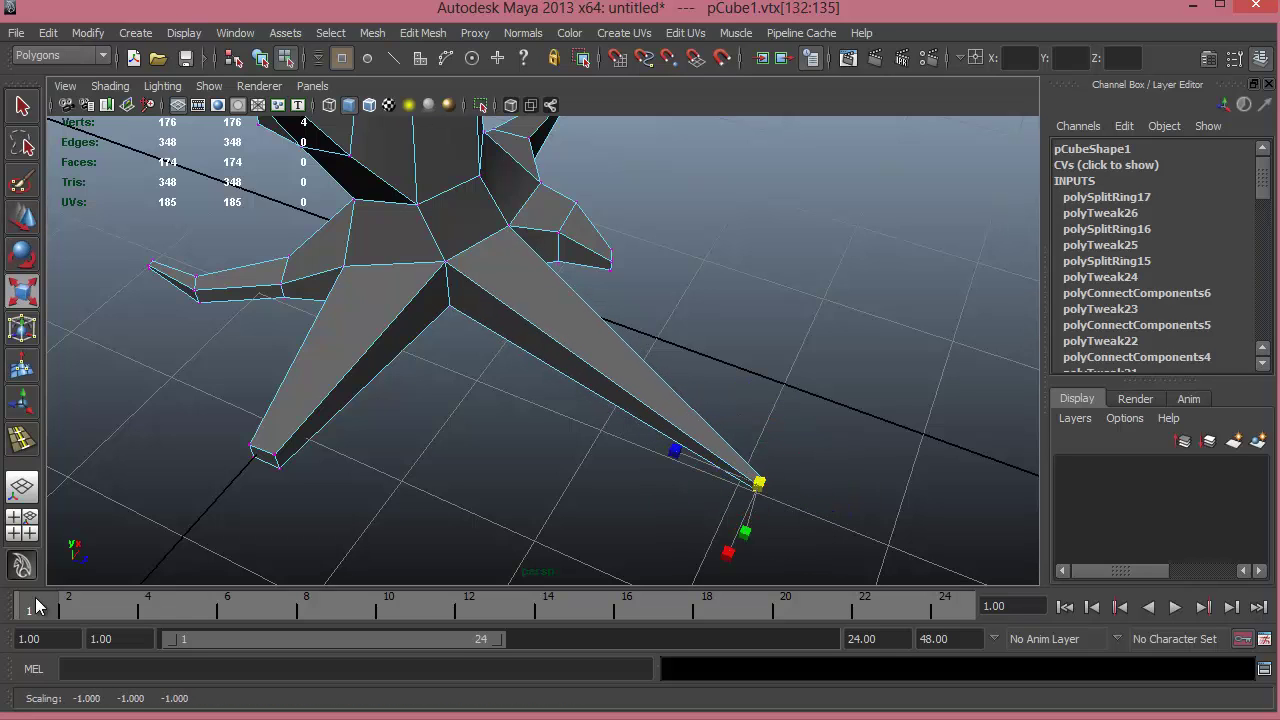
- Insert an edge loop across the inner part of the long root and move it sideways to form a bend
click(22, 438)
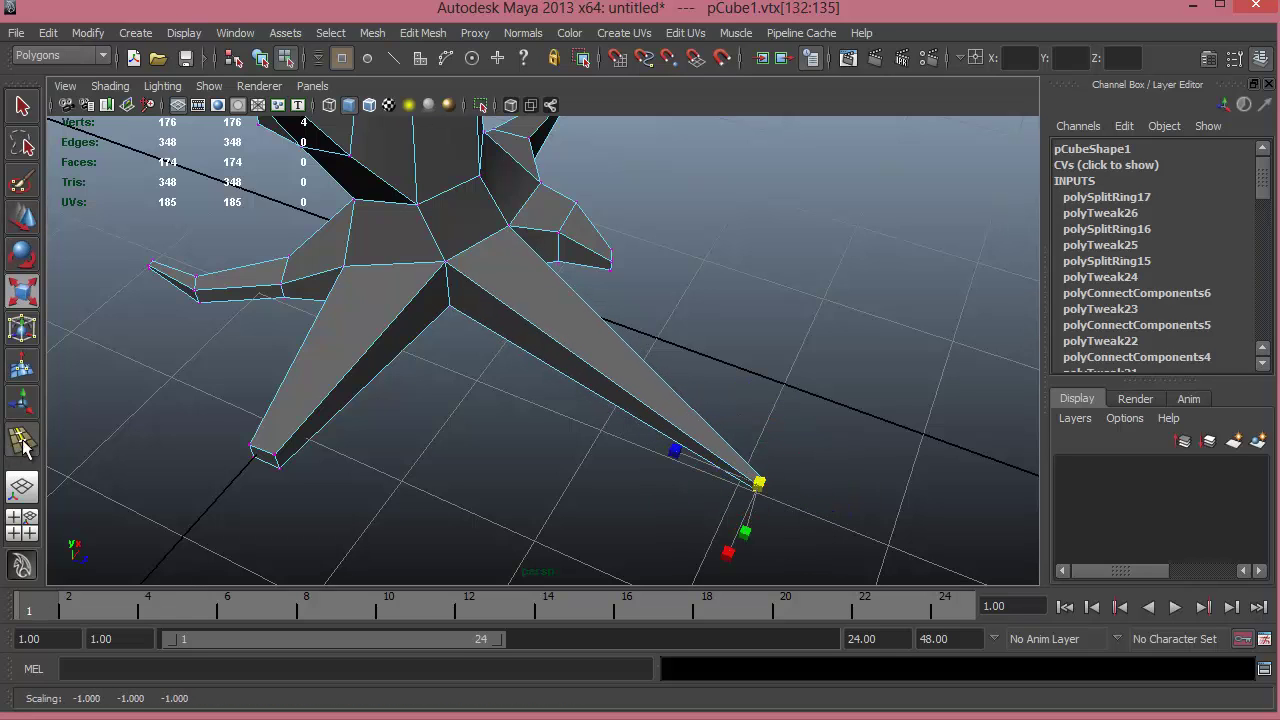
click(529, 318)
key(w)
mouse_move(571, 306)
mouse_down()
mouse_move(563, 289)
mouse_move(557, 302)
mouse_up()
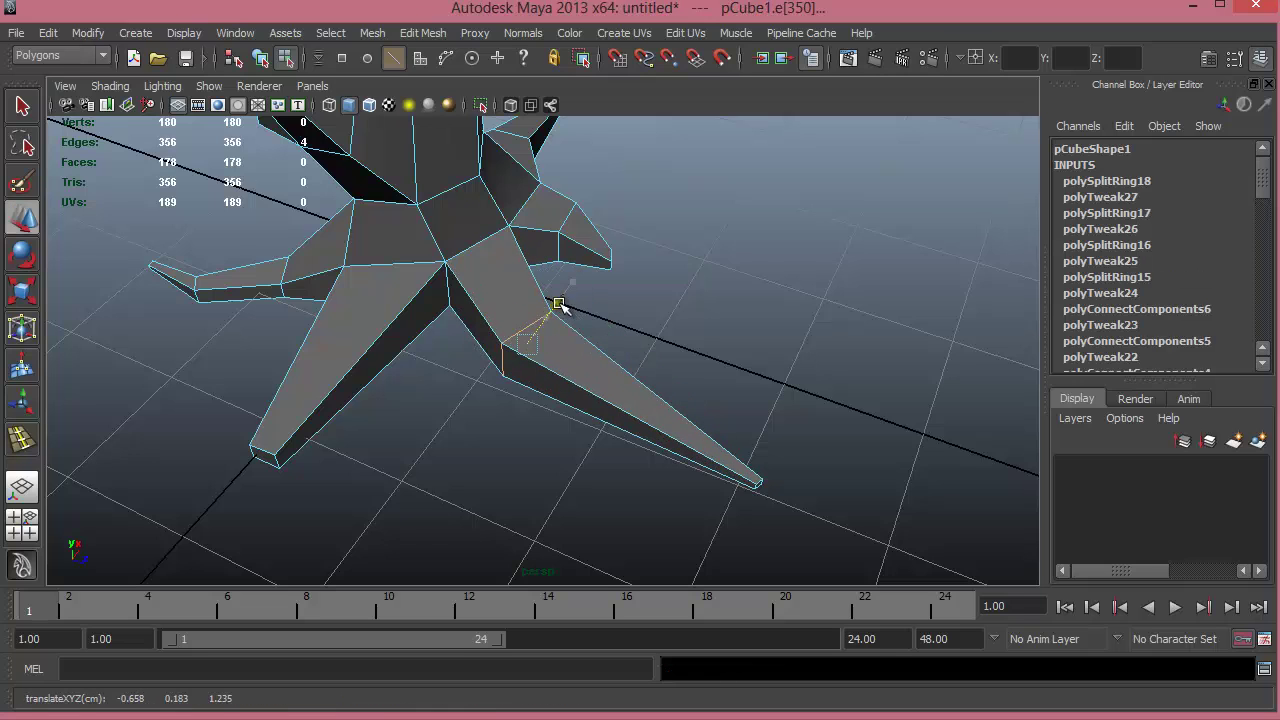
- Insert a second edge loop on the outer half of the long root and move it in the opposite direction to curve it
click(22, 438)
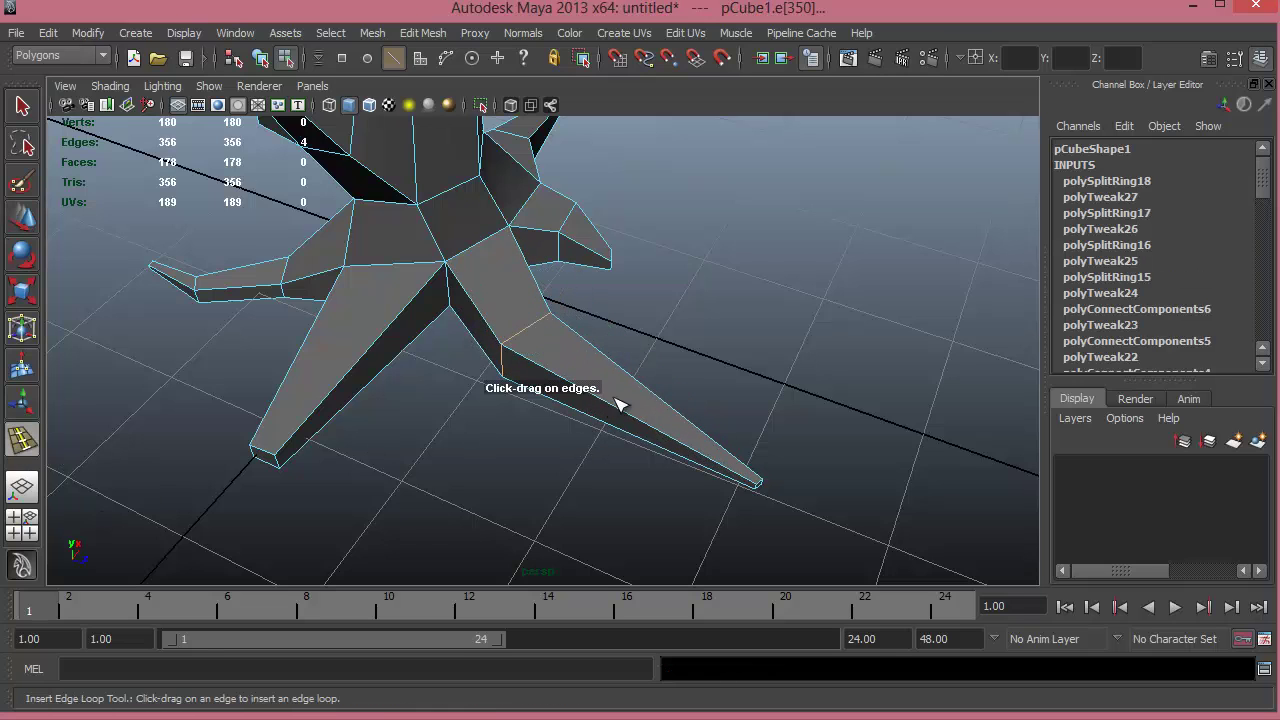
key(F8)
click(626, 432)
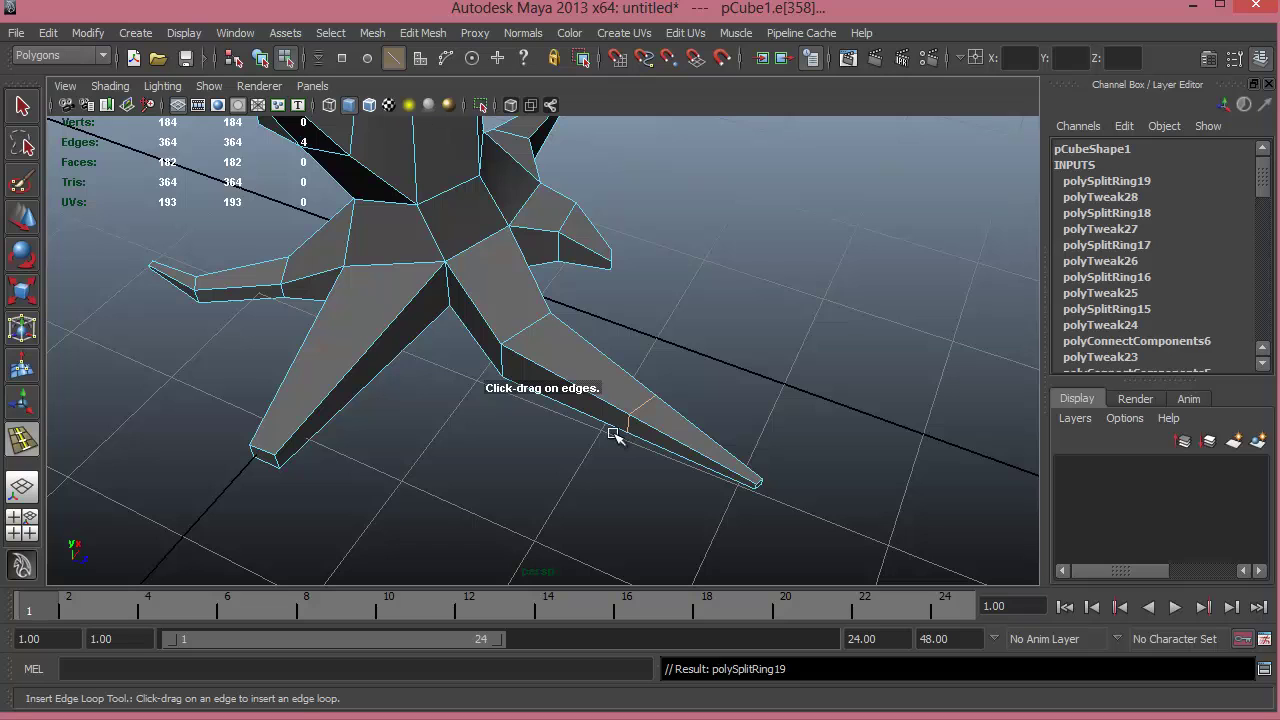
key(w)
drag(670, 368, 691, 344)
alt+right_drag(705, 390, 406, 394)
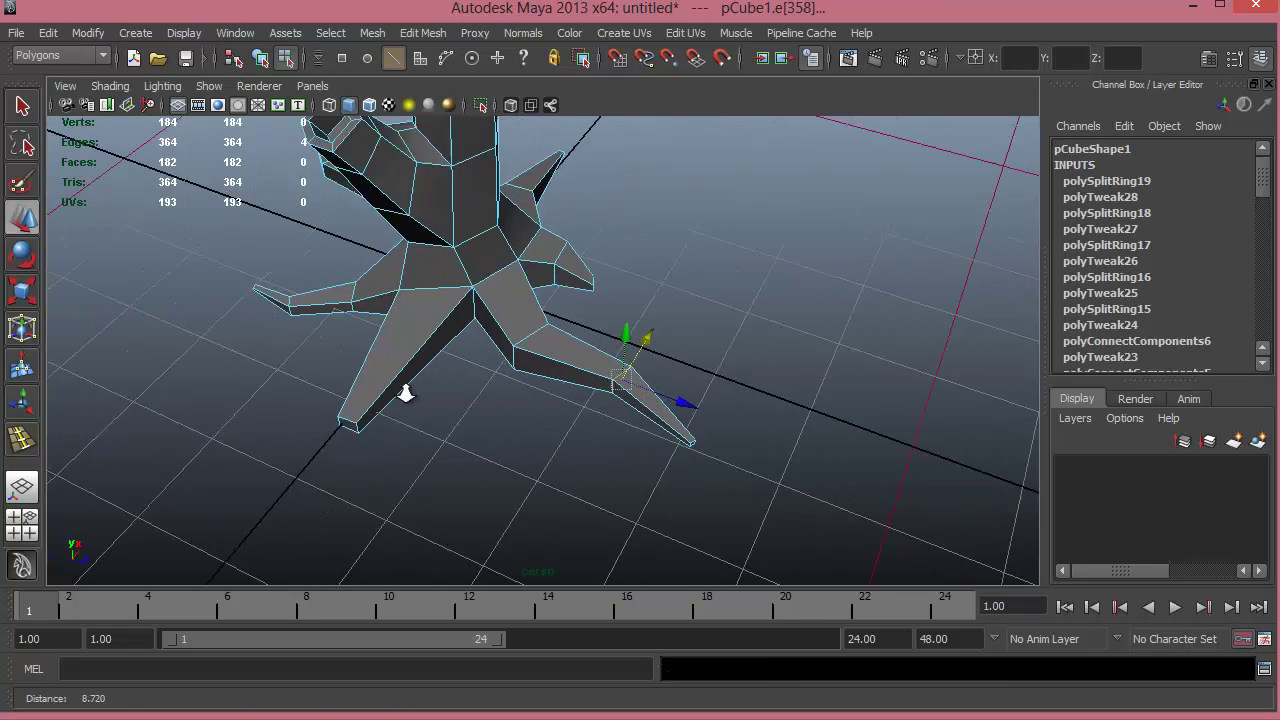
- Select the end face of the remaining straight root and move it sideways to change the root's direction
alt+drag(430, 415, 585, 408)
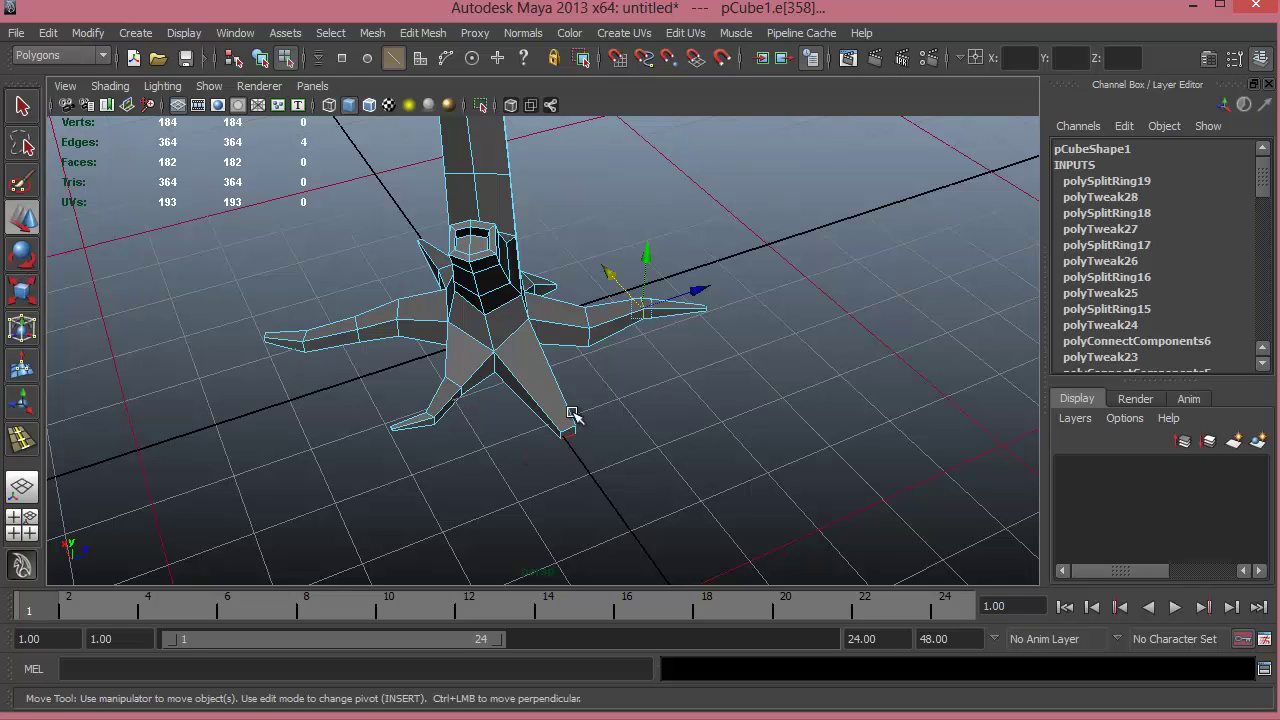
right_drag(569, 398, 566, 418)
right_drag(539, 377, 550, 425)
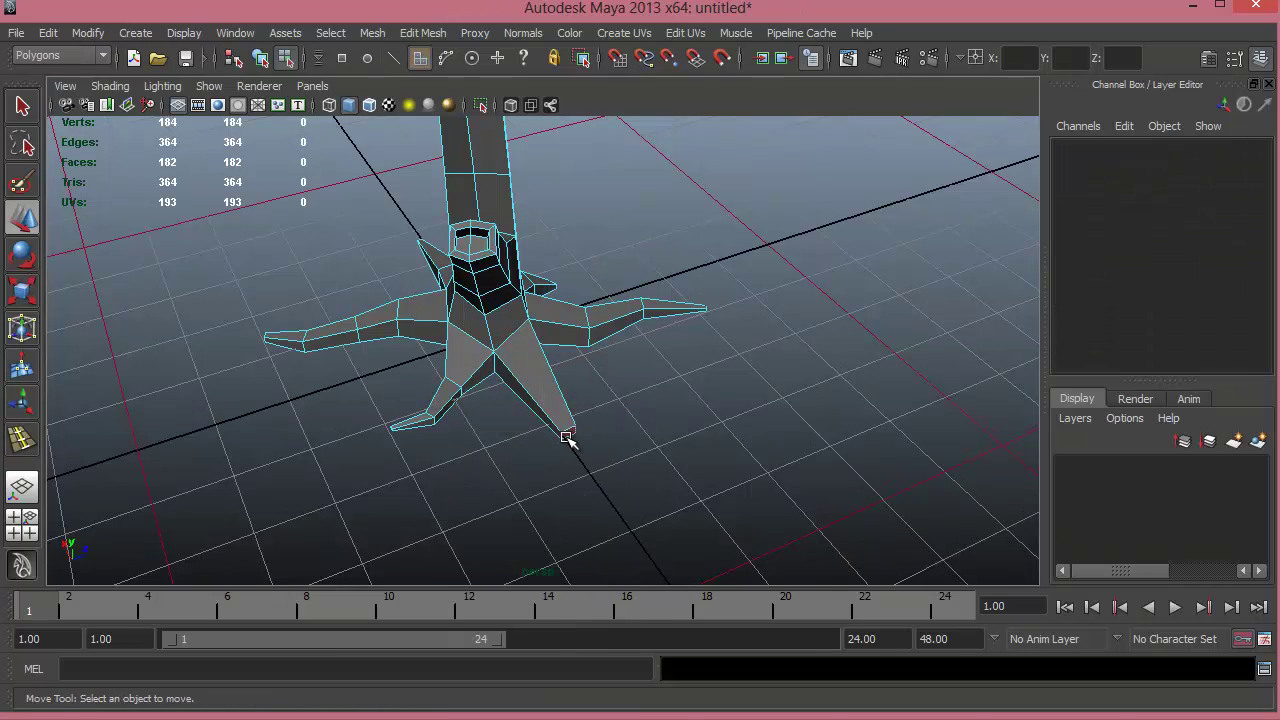
click(569, 433)
mouse_move(623, 378)
shift+right_down()
mouse_move(627, 395)
mouse_move(623, 381)
shift+right_up()
key(e)
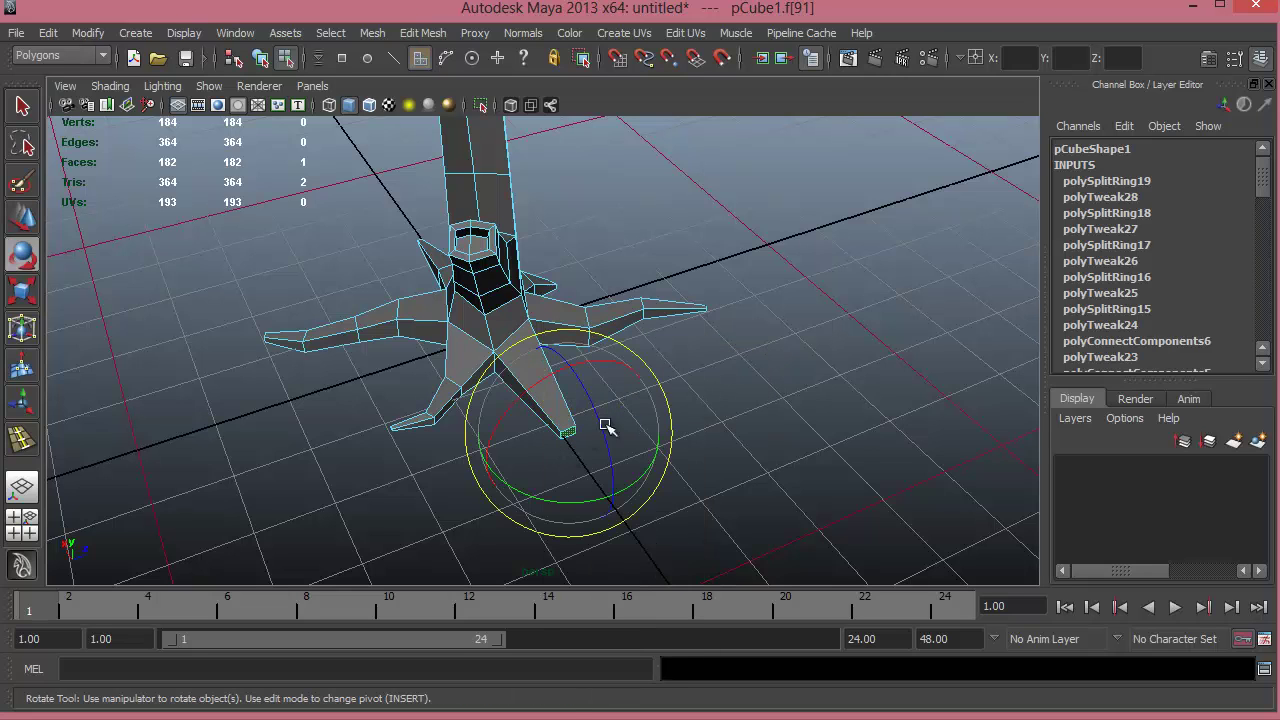
key(w)
drag(614, 413, 653, 401)
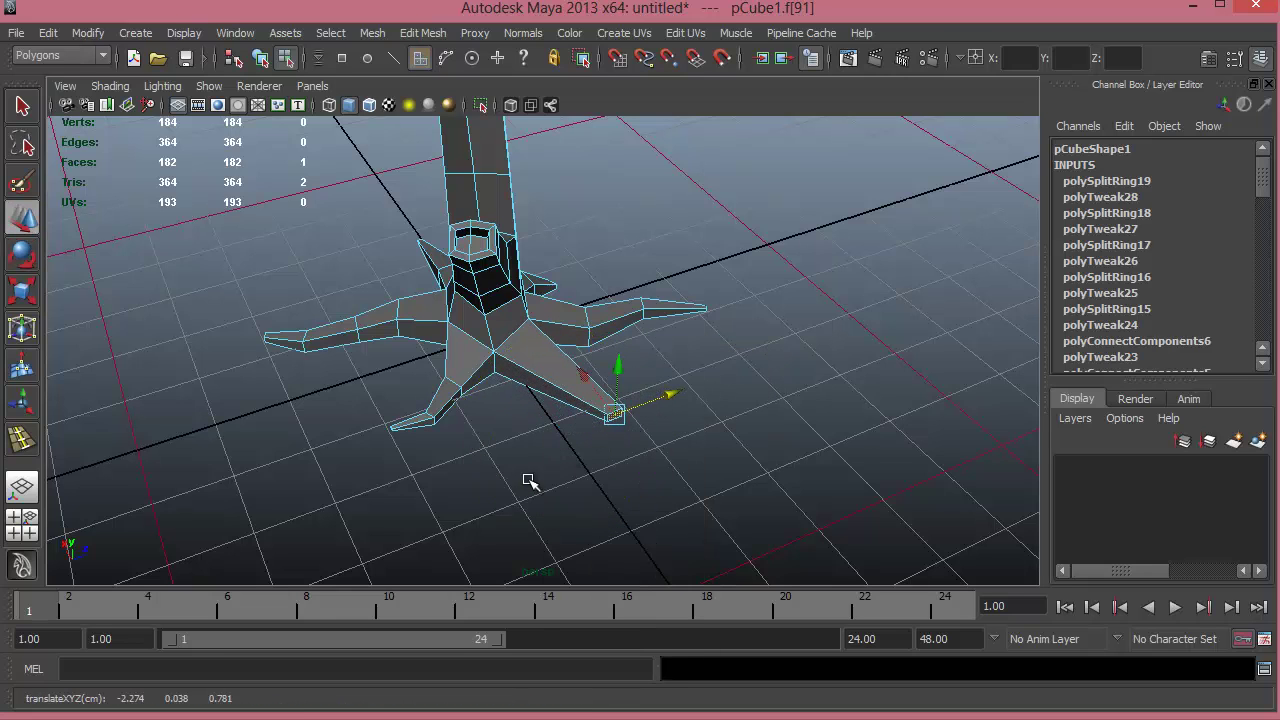
- Scale the root's end face narrower and move it to redirect the tip of the root
alt+right_drag(480, 472, 566, 449)
alt+middle_drag(545, 449, 444, 409)
alt+drag(448, 450, 424, 461)
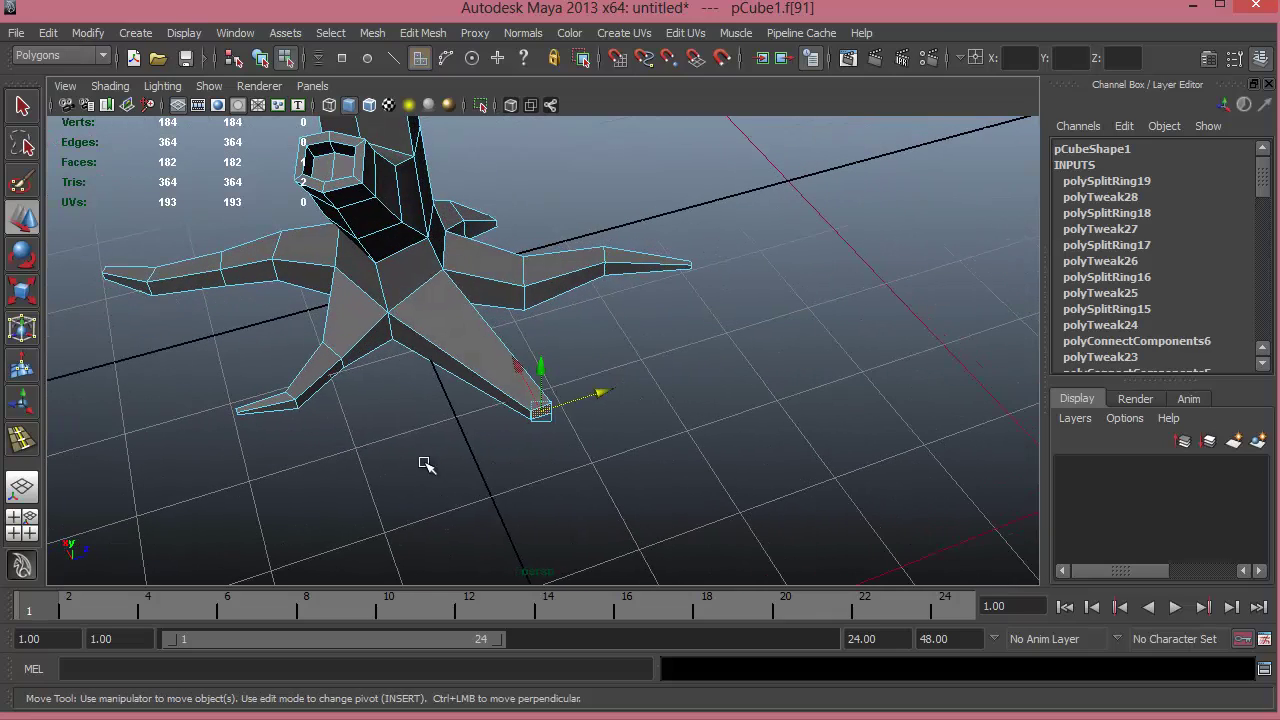
key(r)
drag(541, 408, 537, 409)
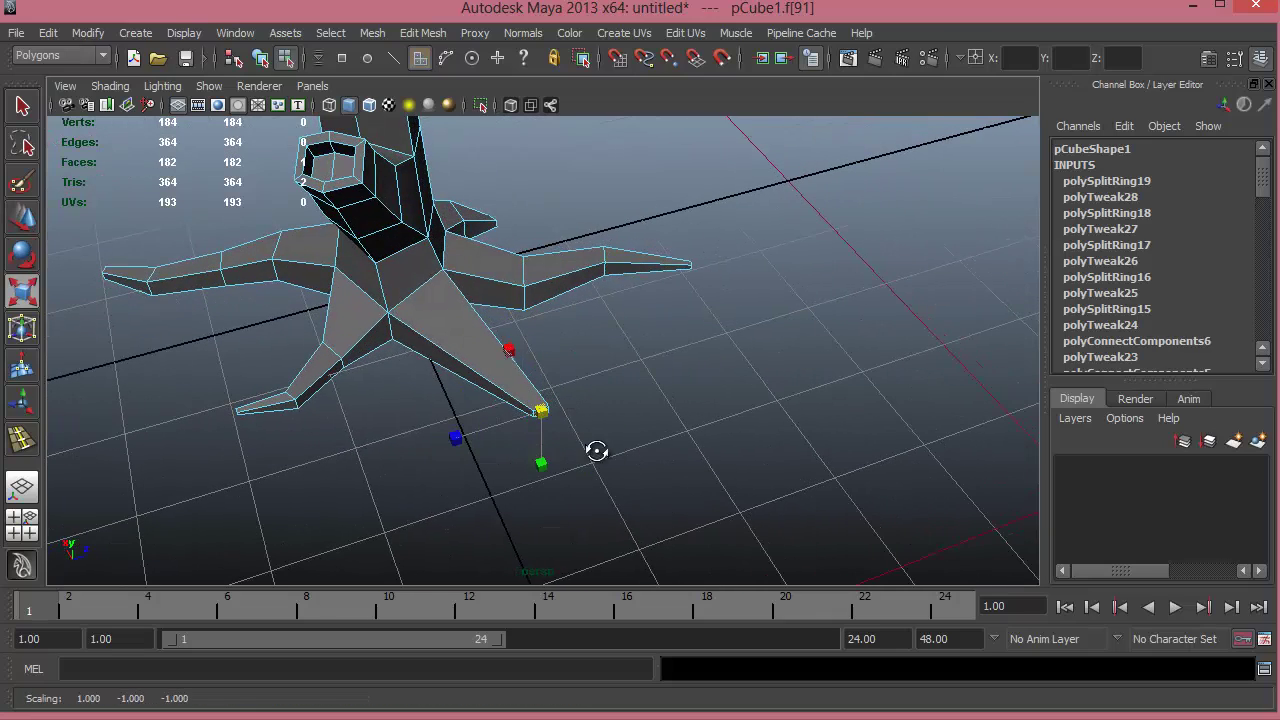
alt+drag(597, 449, 645, 437)
key(w)
key(ctrl+z)
drag(597, 402, 620, 420)
alt+drag(616, 464, 575, 415)
- Insert an edge loop across the middle of this straight root and move it outward to bend the root
click(21, 442)
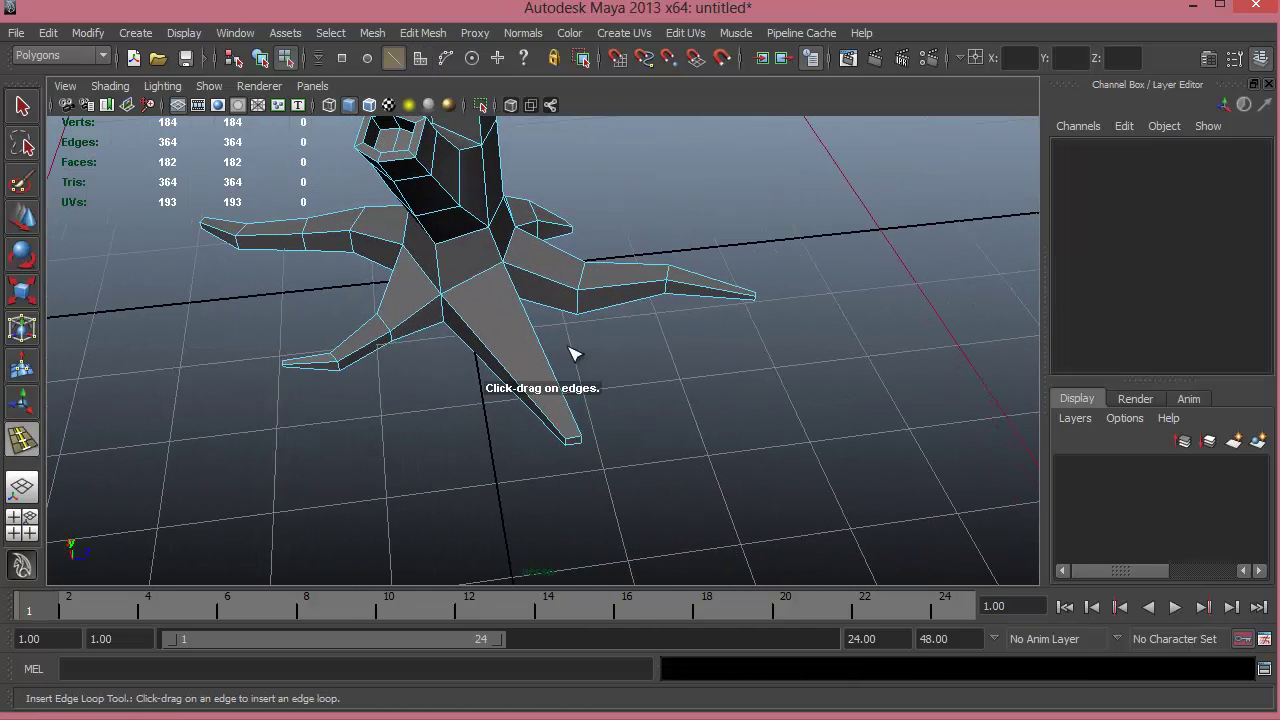
mouse_move(486, 349)
mouse_down()
mouse_move(478, 336)
mouse_move(496, 360)
mouse_up()
alt+drag(236, 388, 352, 428)
alt+right_drag(352, 428, 486, 426)
key(w)
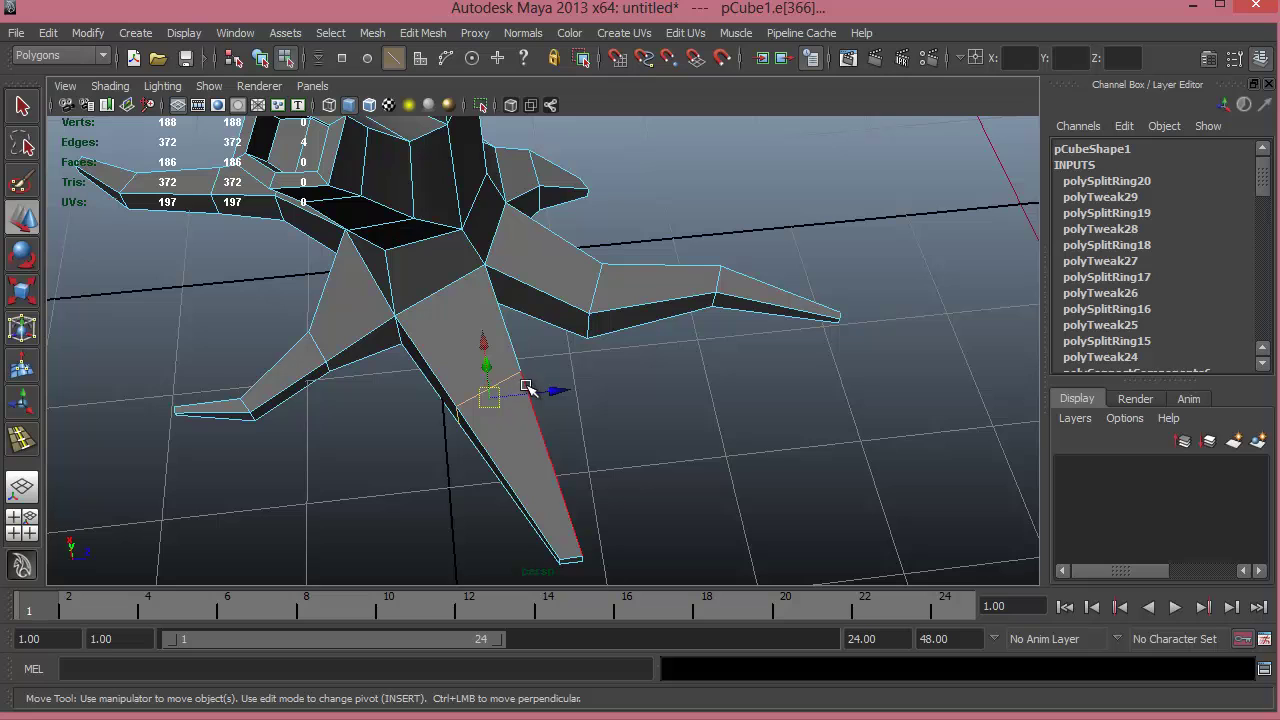
drag(534, 389, 565, 387)
alt+middle_drag(570, 474, 545, 436)
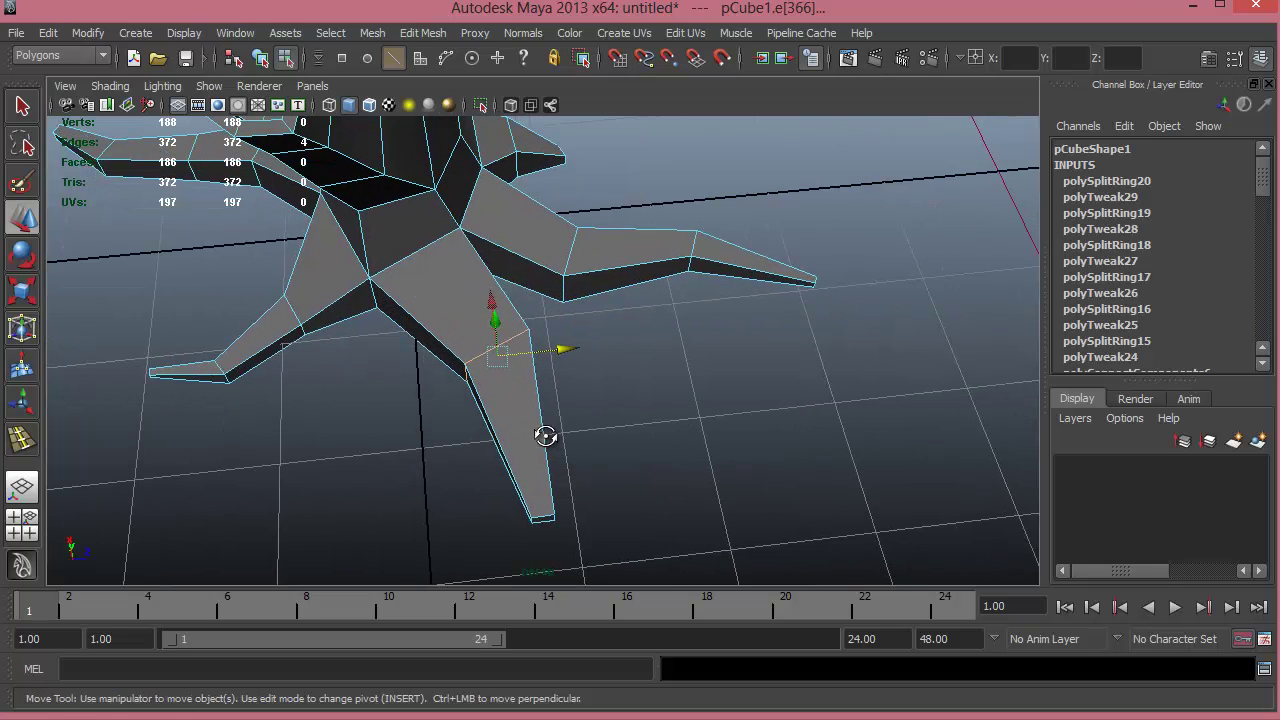
alt+drag(545, 436, 563, 435)
- Insert another edge loop on the outer half of the same root and move it to continue the curve
click(22, 439)
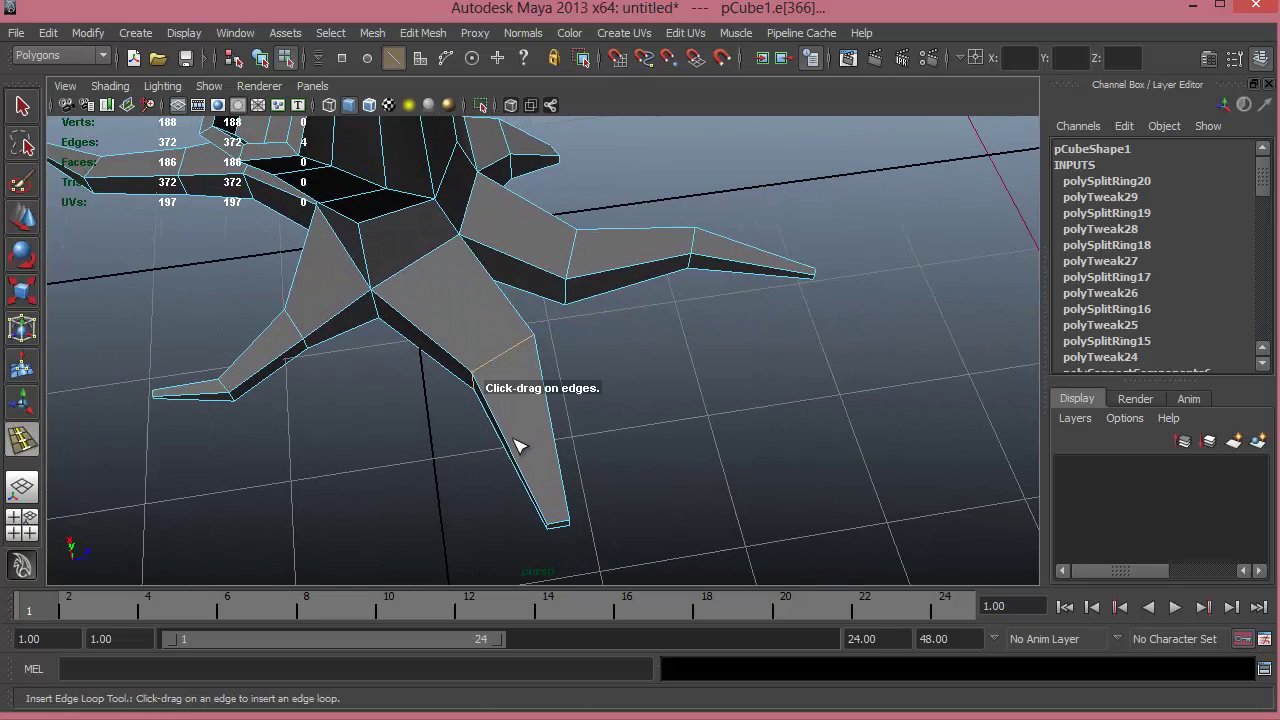
click(515, 452)
key(w)
drag(571, 435, 563, 449)
alt+drag(493, 512, 588, 482)
key(e)
- Insert a third edge loop close to the trunk on the same root and move it to round the bend
click(22, 438)
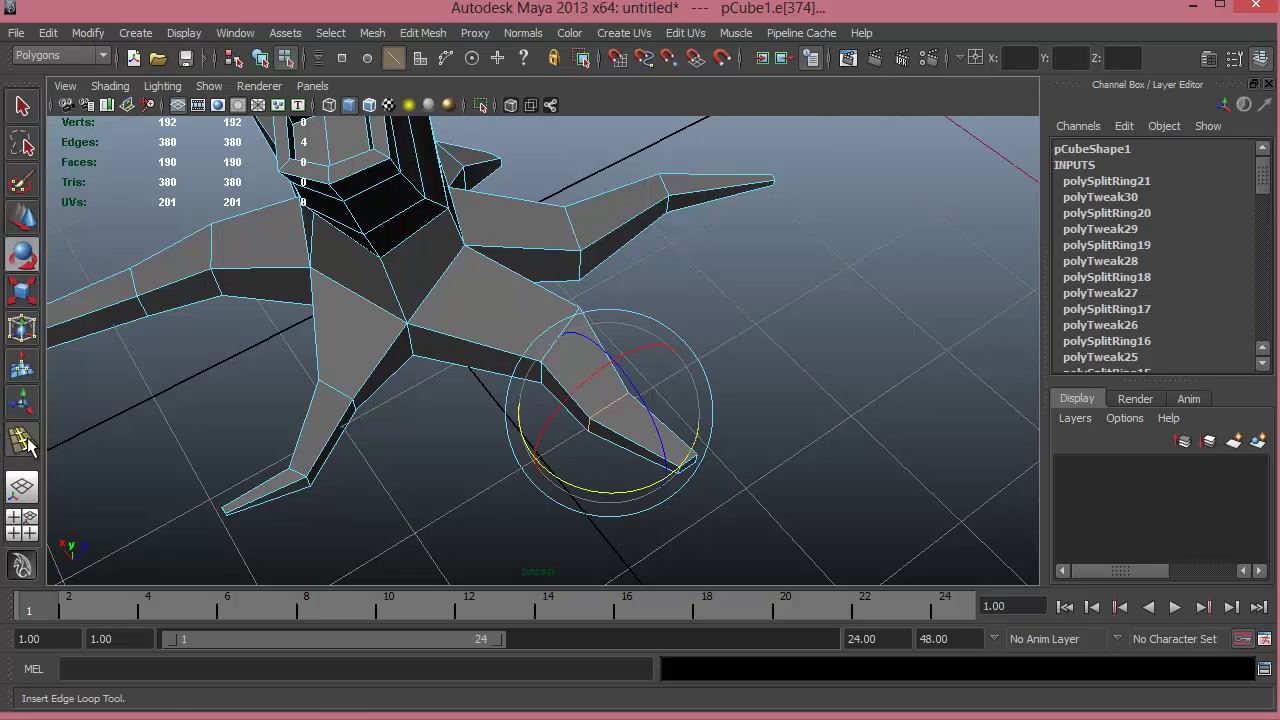
click(471, 343)
key(w)
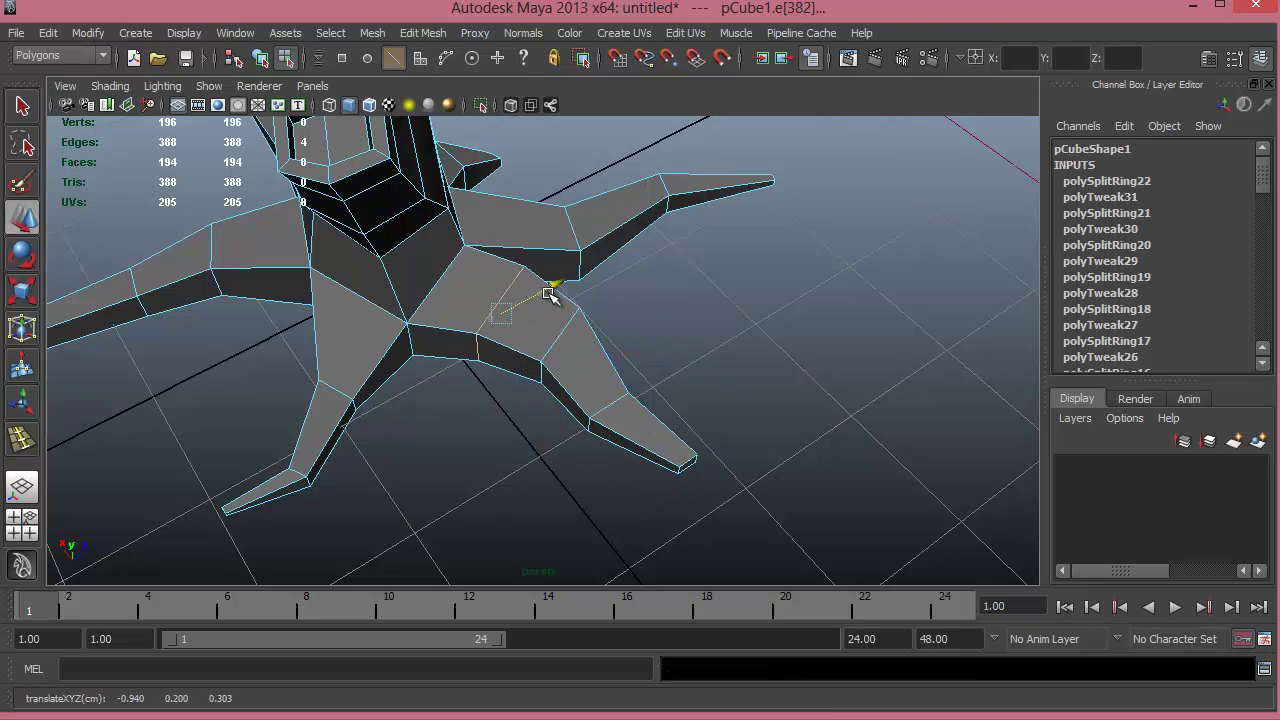
alt+drag(551, 294, 73, 459)
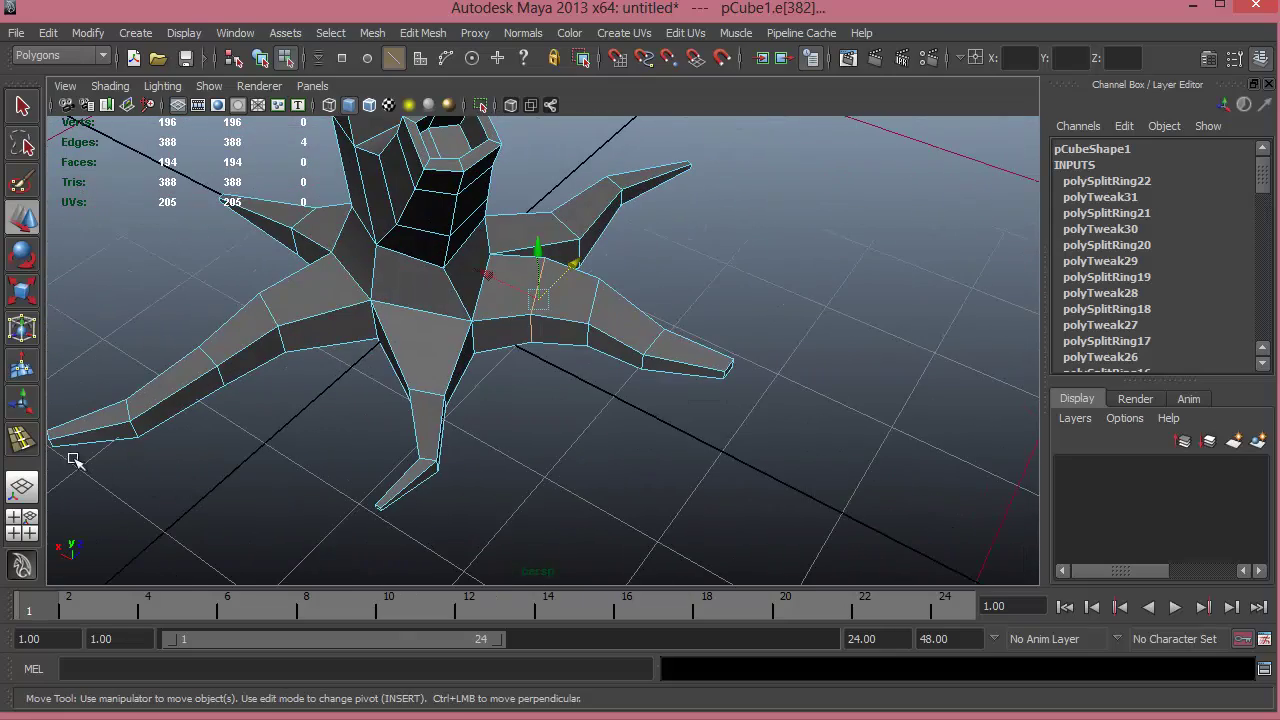
- Insert an edge loop near the trunk on the adjacent narrow root and scale it narrower
click(24, 440)
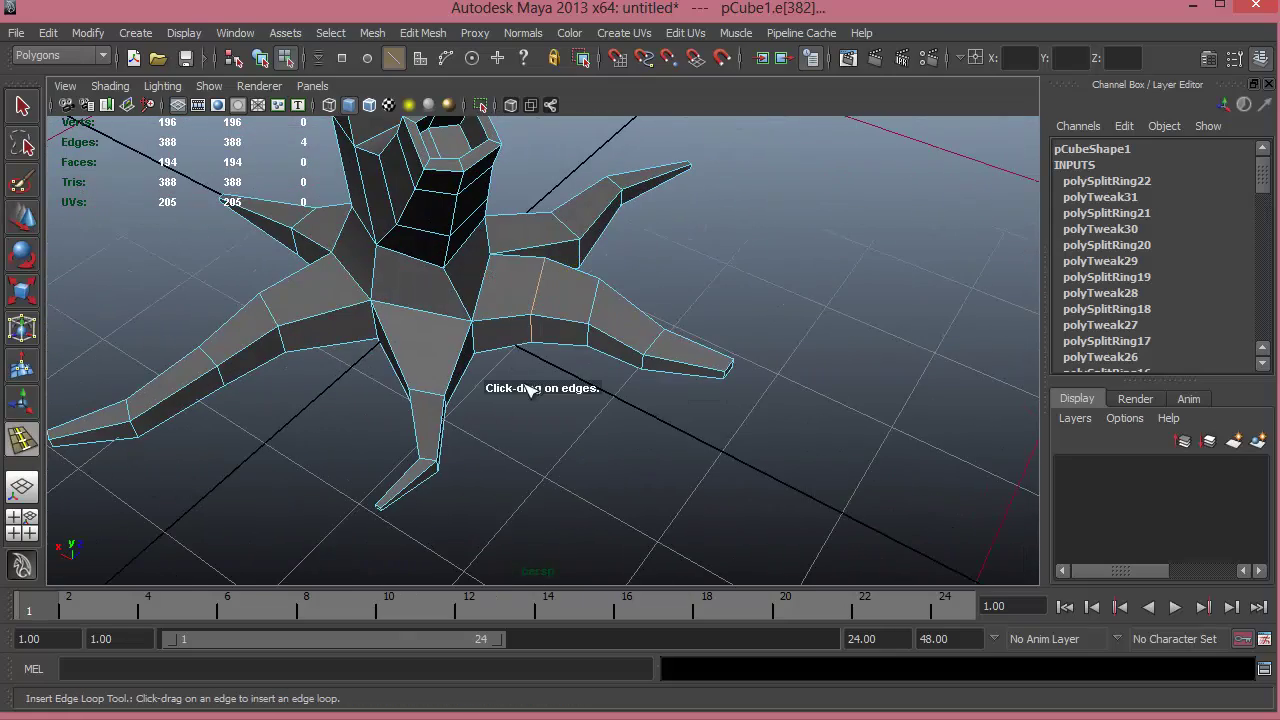
click(393, 350)
key(w)
key(r)
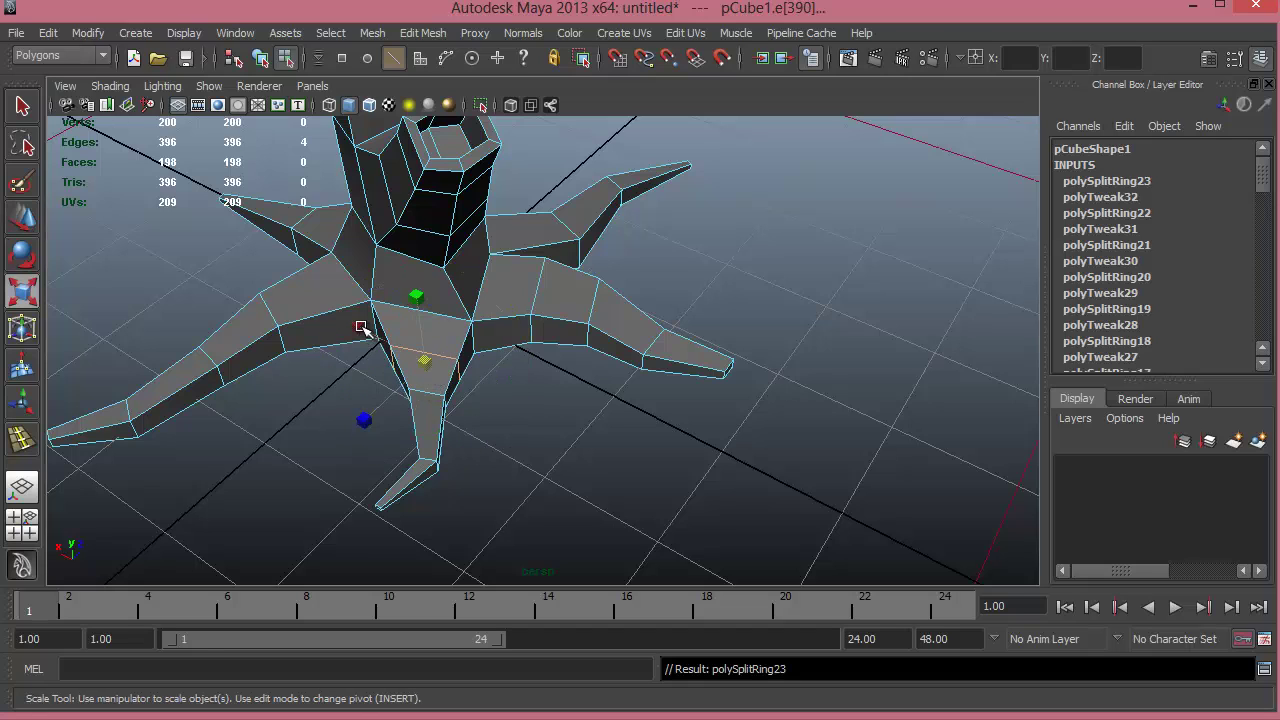
drag(362, 328, 357, 327)
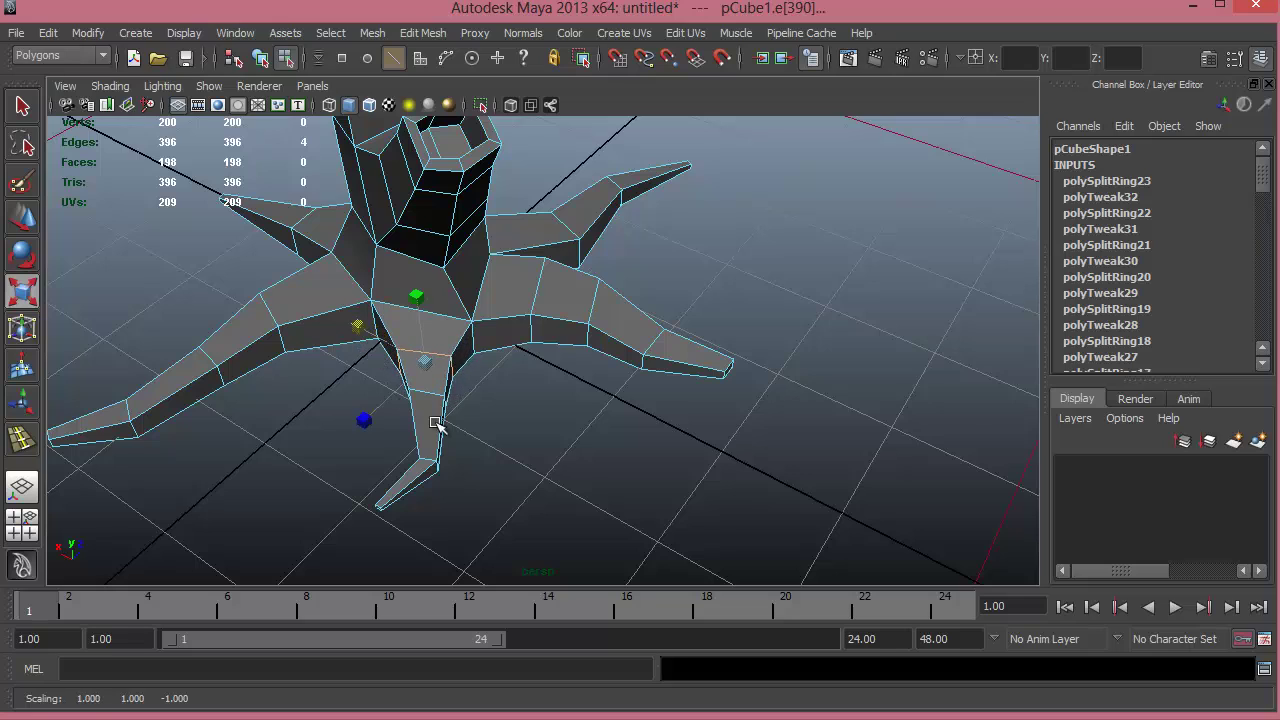
- Turn on the smoothed preview of the tree and examine the roots and the whole trunk from several angles
alt+drag(437, 424, 509, 403)
right_drag(496, 323, 499, 430)
alt+right_drag(490, 428, 230, 380)
mouse_move(473, 381)
alt+mouse_down()
mouse_move(449, 351)
mouse_move(480, 369)
alt+mouse_up()
key(3)
click(626, 375)
alt+drag(626, 375, 633, 310)
alt+right_drag(523, 306, 420, 312)
alt+middle_drag(623, 328, 620, 428)
alt+drag(620, 428, 530, 420)
mouse_move(615, 428)
alt+mouse_down()
mouse_move(474, 403)
mouse_move(531, 394)
mouse_move(666, 486)
mouse_move(739, 477)
mouse_move(643, 494)
mouse_move(680, 451)
mouse_move(591, 434)
alt+mouse_up()
click(595, 436)
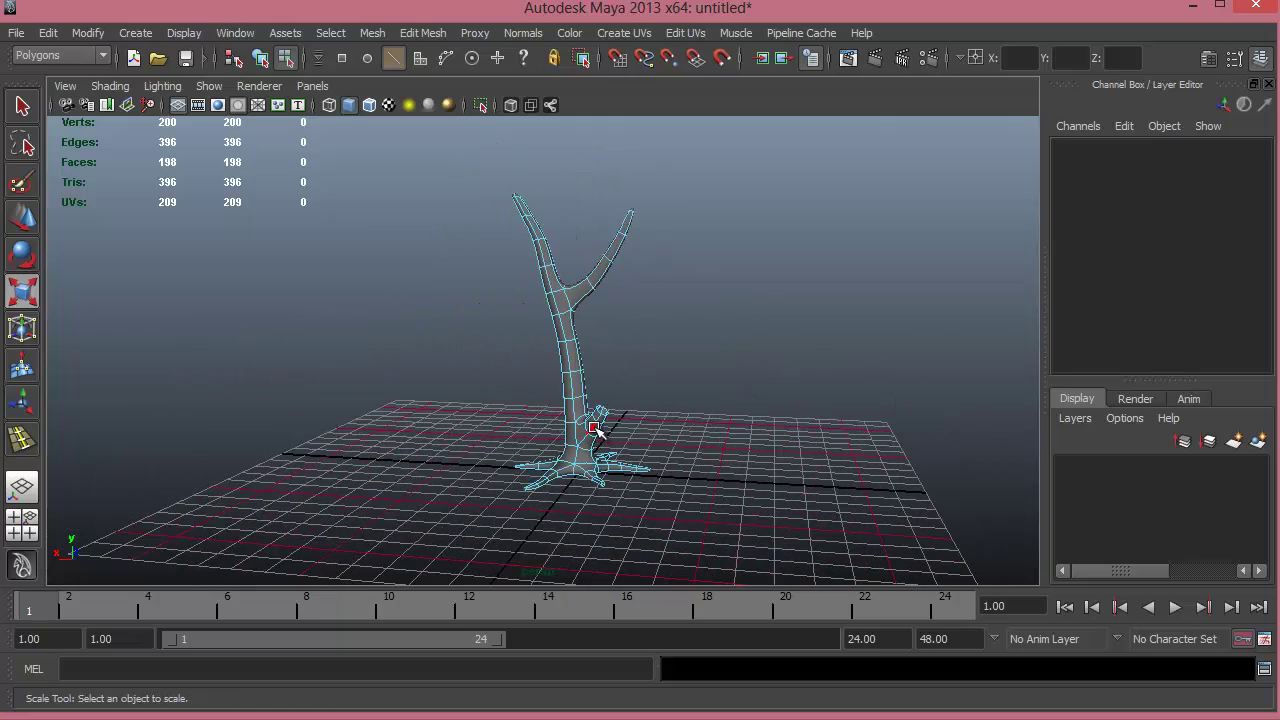
- Create a polygon sphere at the origin beside the finished tree trunk
scroll(608, 265, down, 4)
alt+drag(608, 265, 592, 321)
alt+middle_drag(670, 426, 662, 434)
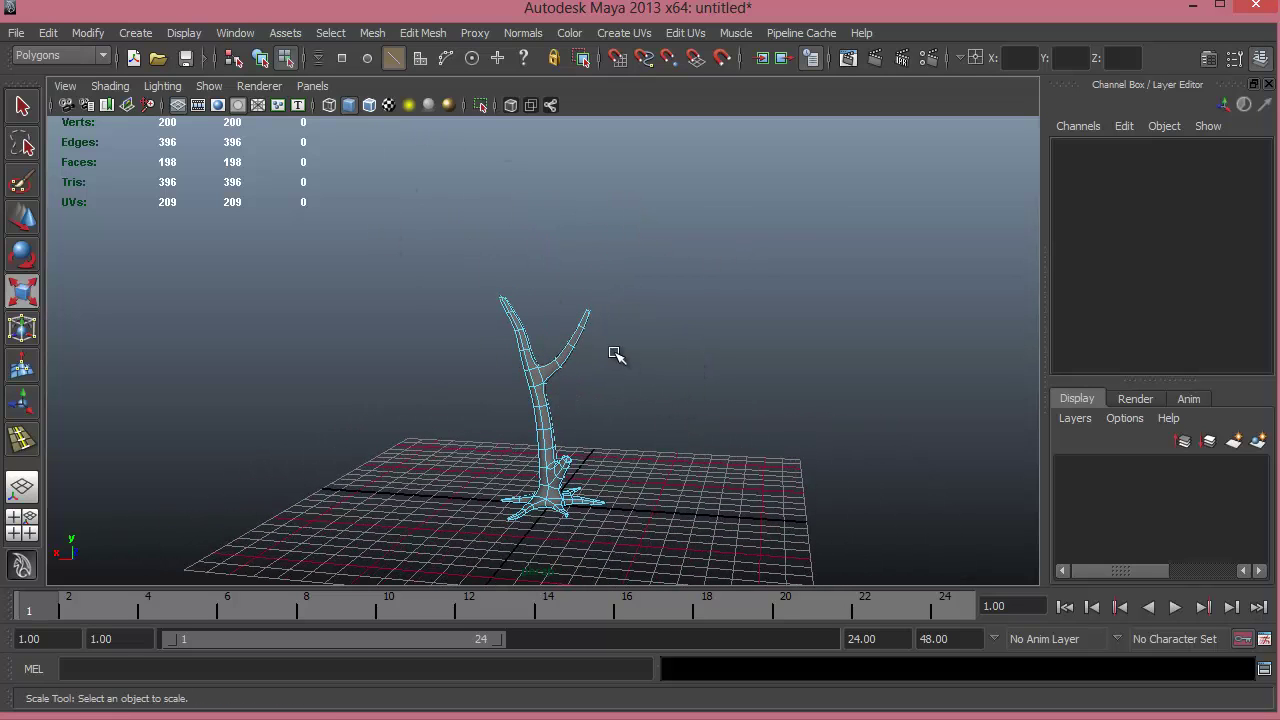
click(148, 38)
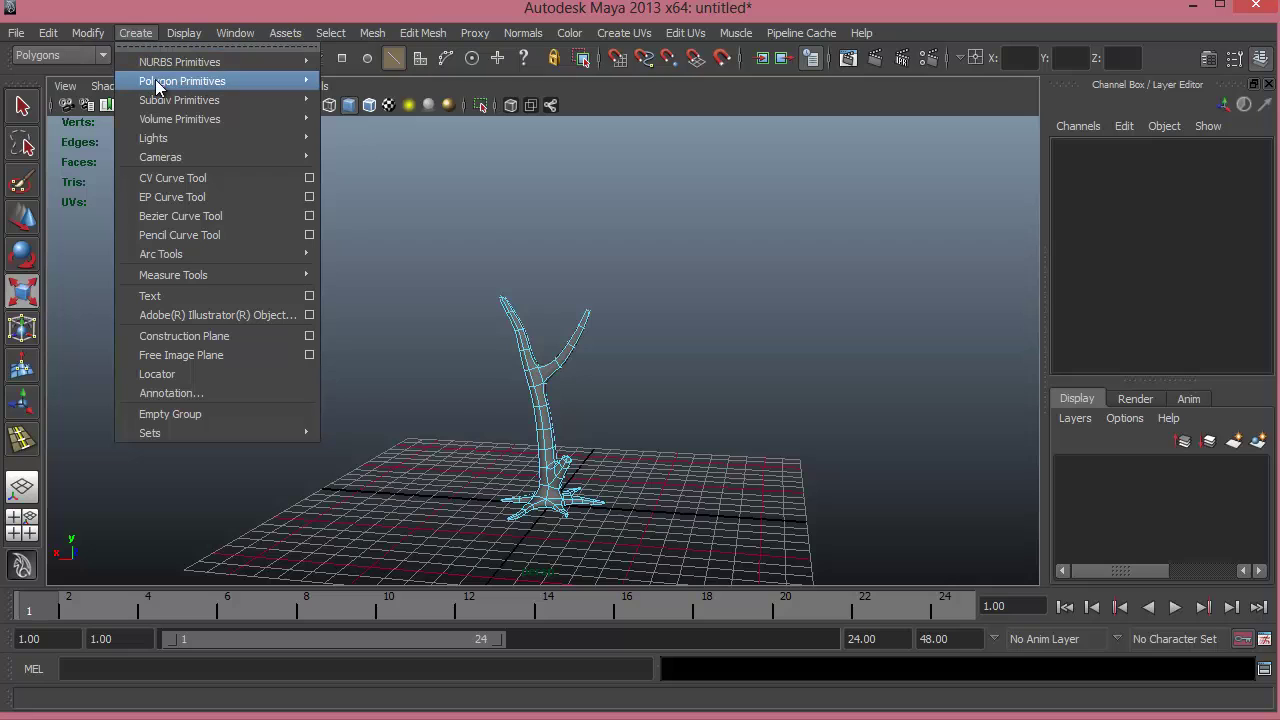
mouse_move(157, 87)
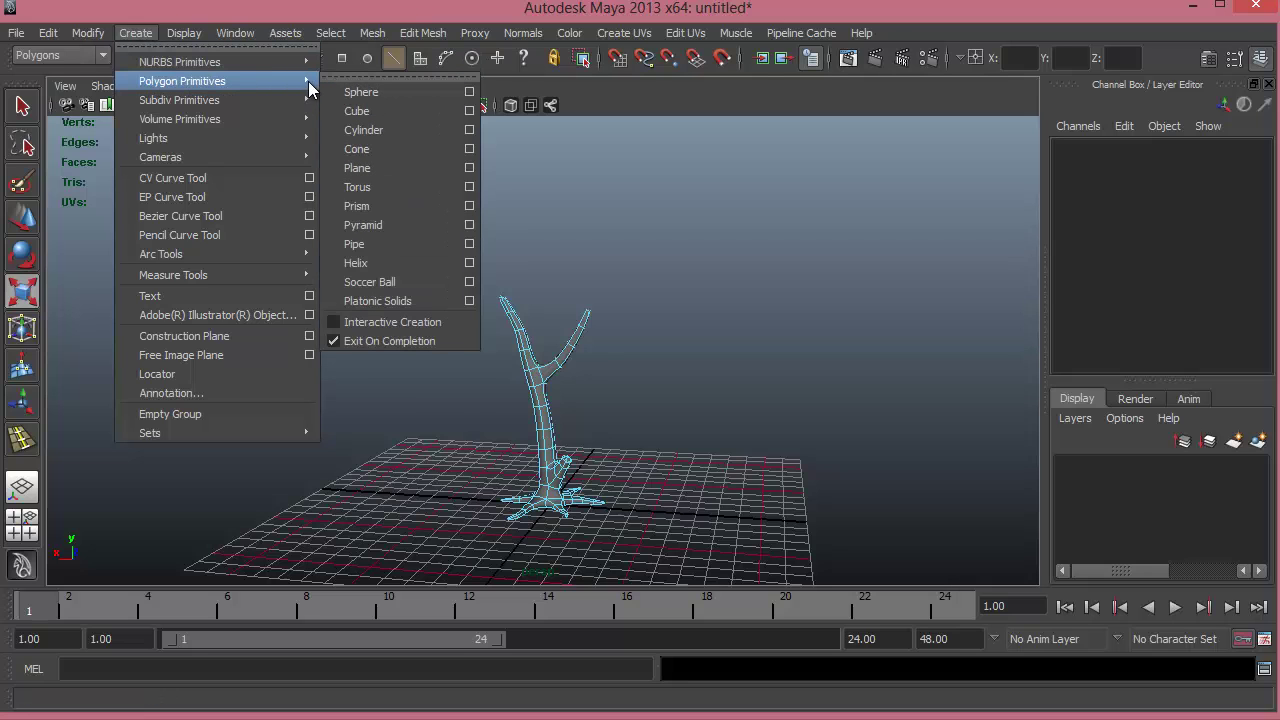
click(350, 93)
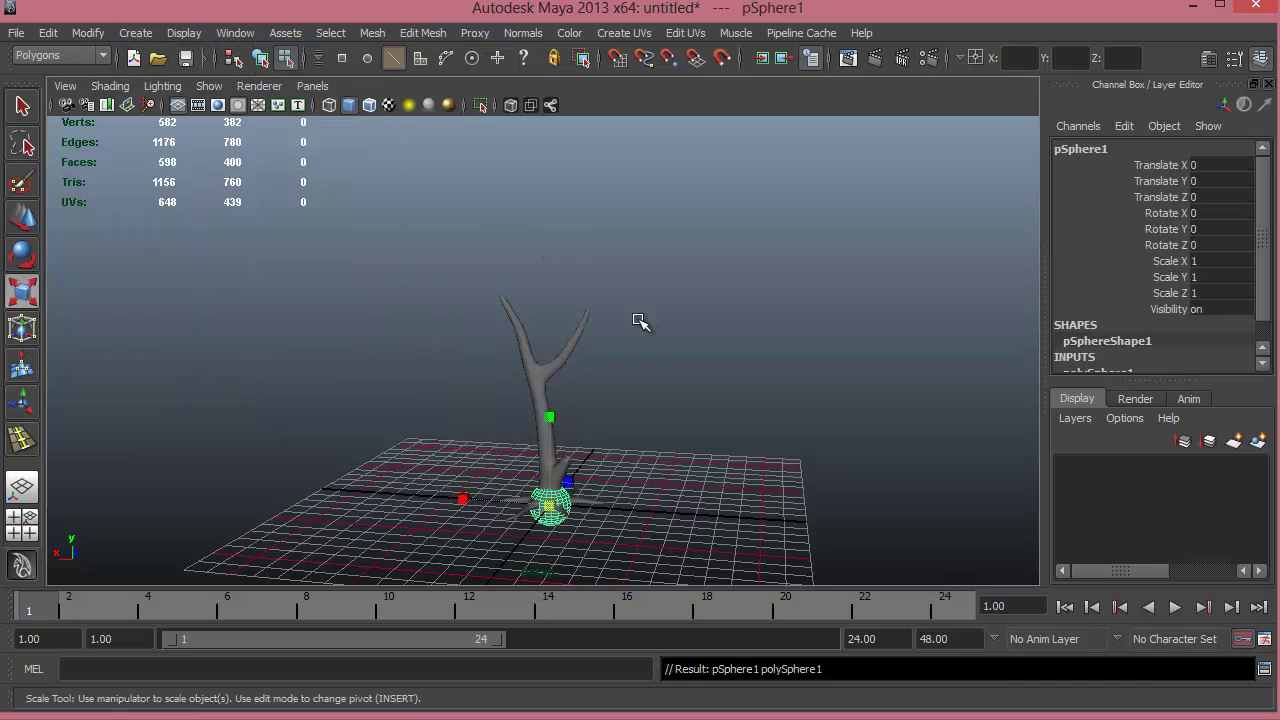
- Scale the sphere up uniformly to about 3.85 and raise it over the tree's branches to about Y 9.6
drag(561, 511, 677, 486)
key(w)
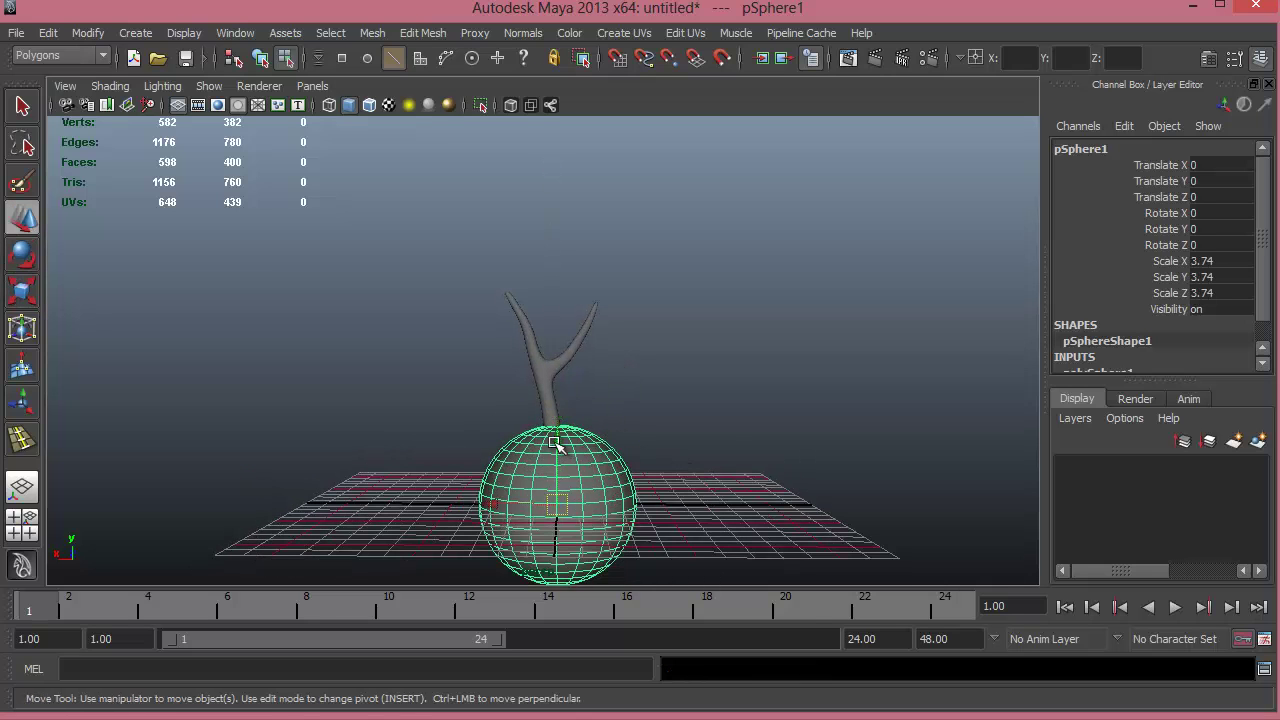
drag(560, 394, 530, 233)
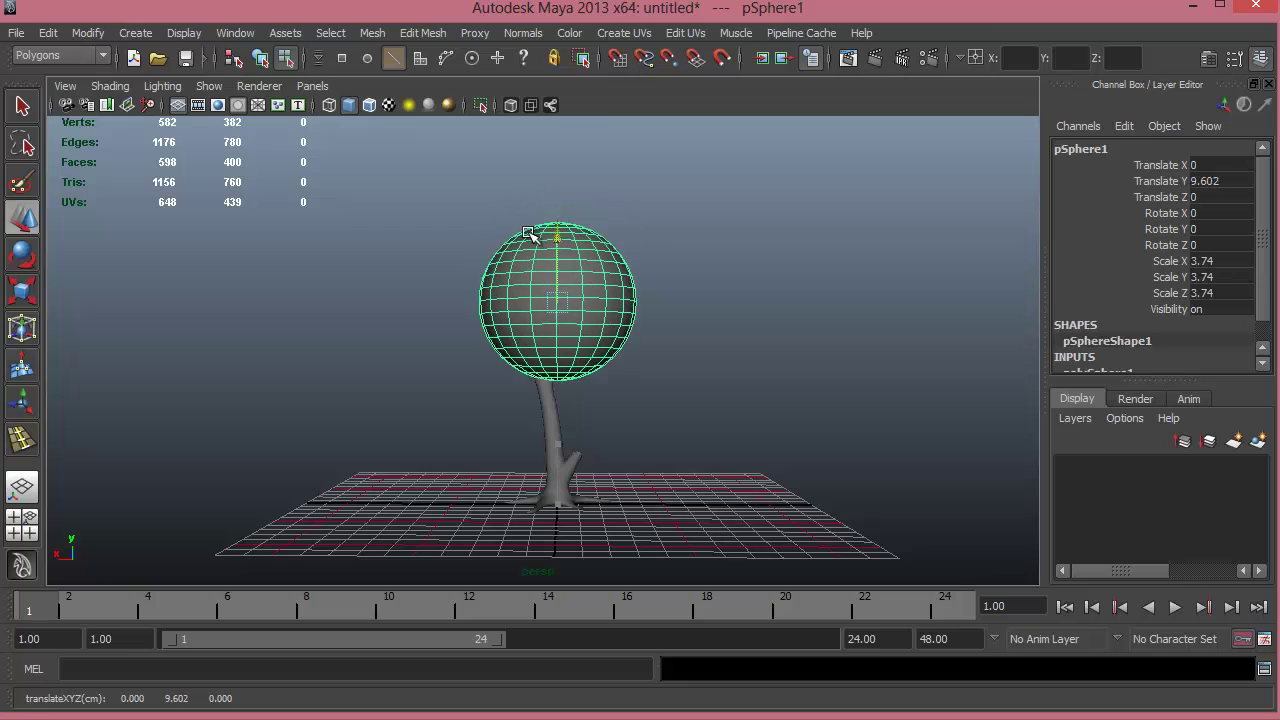
key(r)
drag(564, 302, 571, 303)
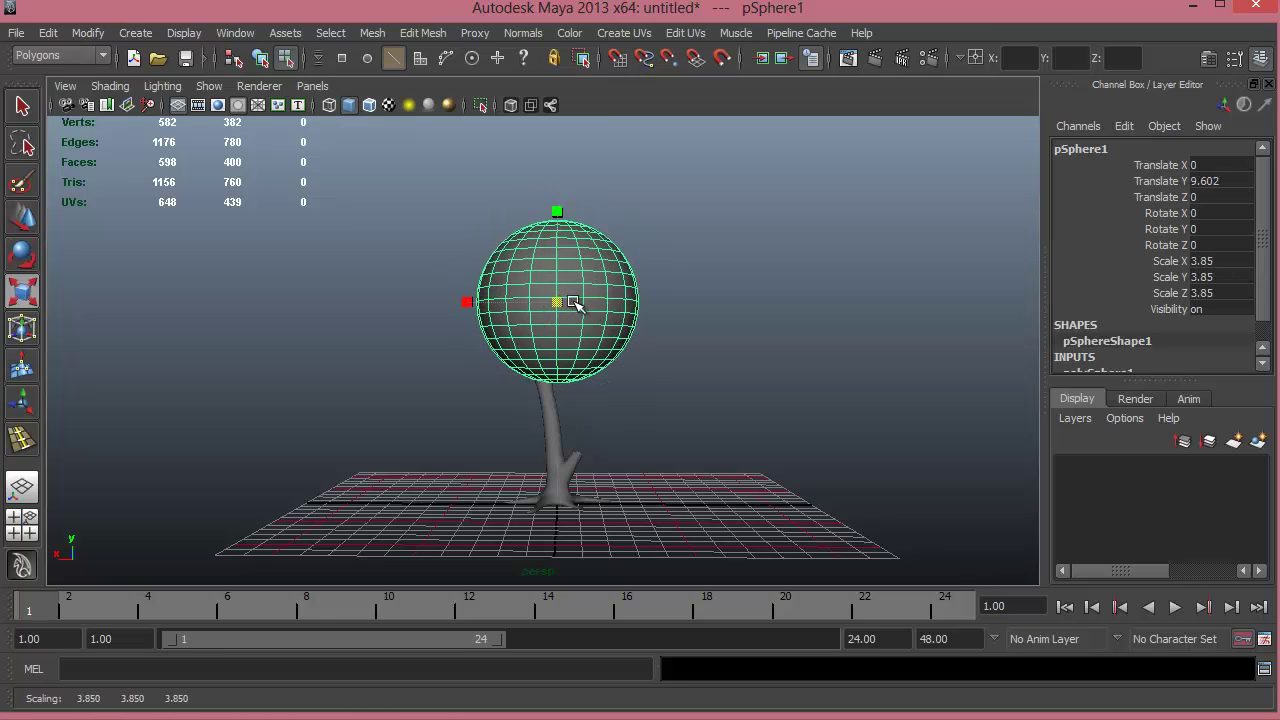
- Flatten the sphere vertically to a Y scale of about 2.78
key(w)
key(e)
key(r)
drag(557, 212, 557, 236)
alt+drag(590, 317, 592, 364)
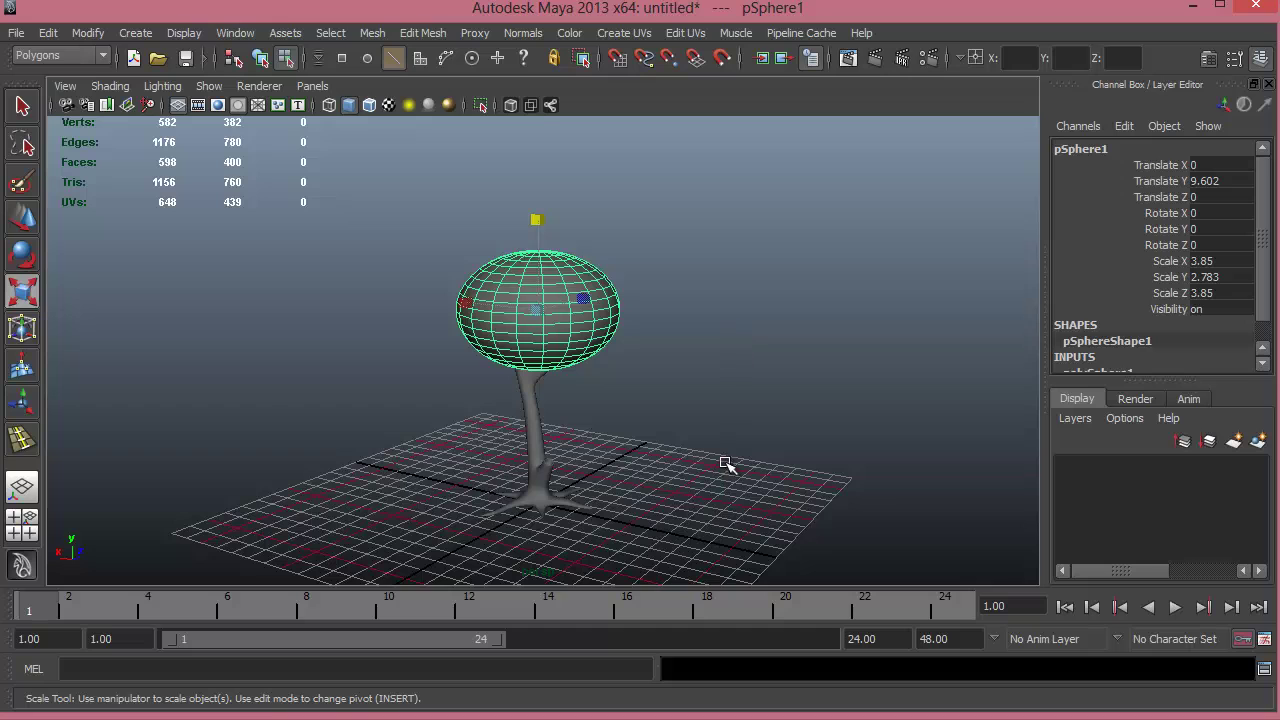
- Delete all faces in the lower half of the flattened sphere, working in the side view
key(space)
key(space)
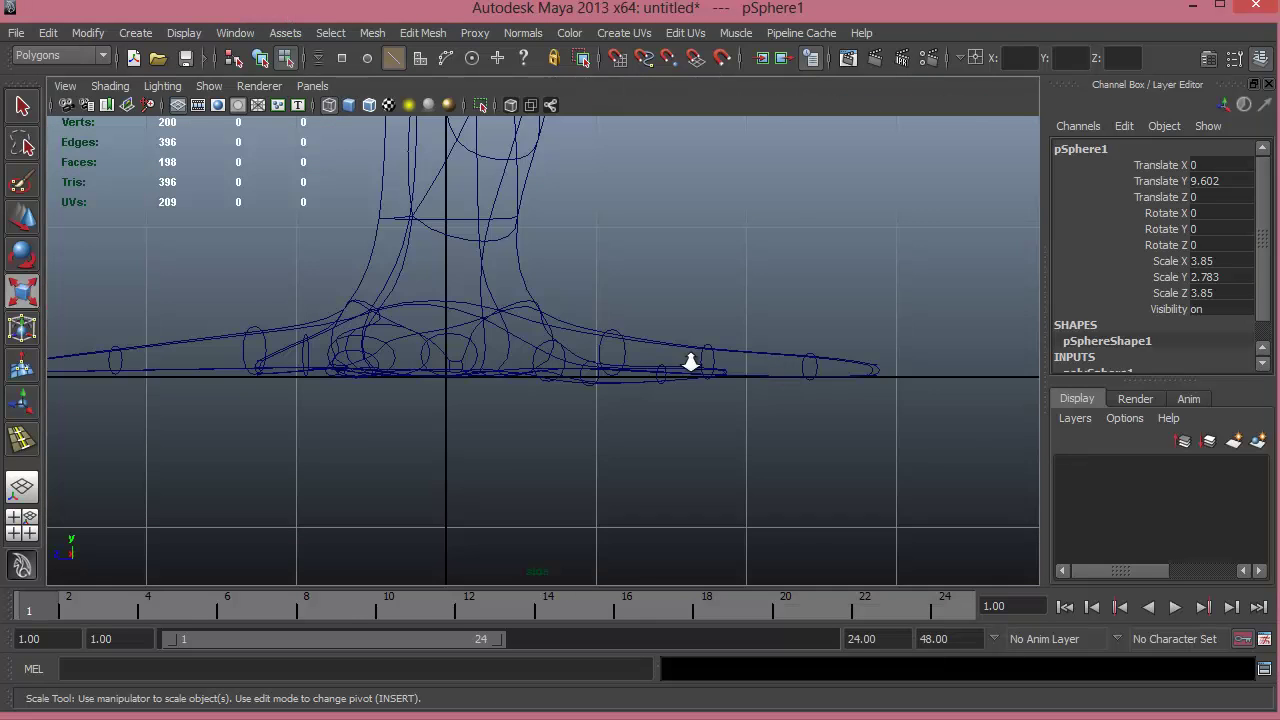
alt+right_drag(690, 362, 470, 527)
right_drag(637, 231, 641, 273)
alt+middle_drag(641, 273, 637, 337)
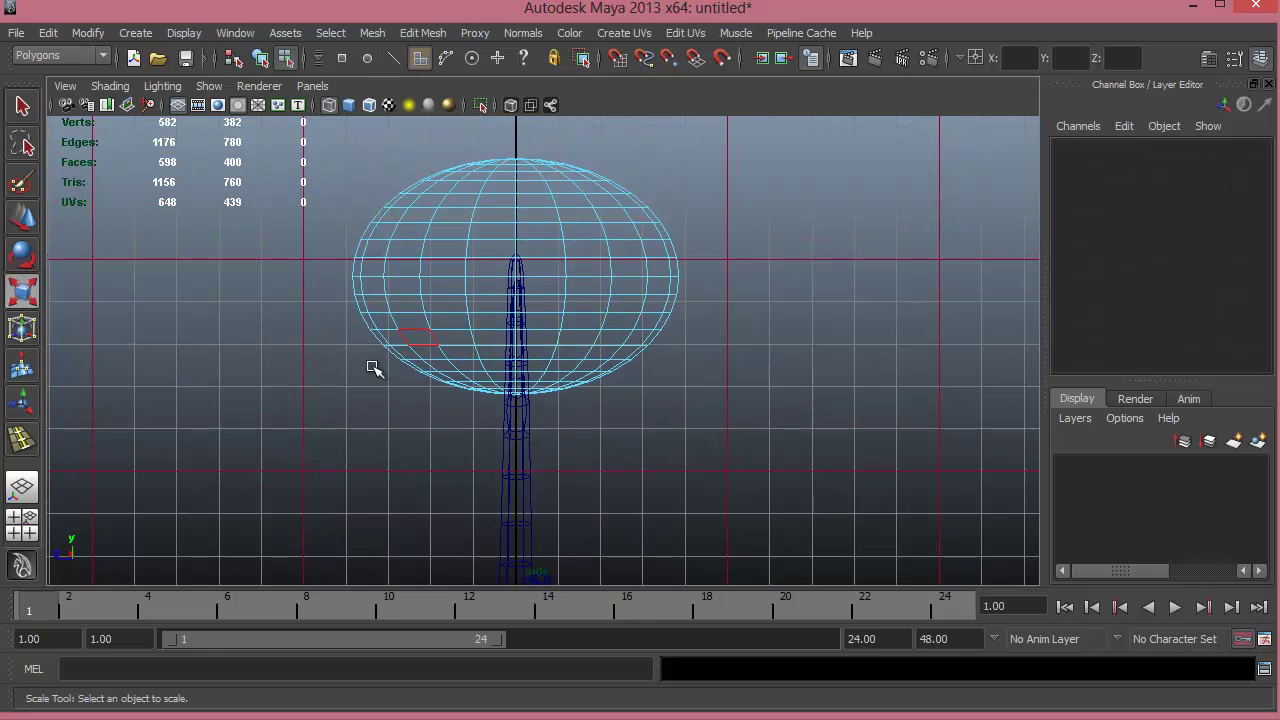
drag(480, 430, 768, 287)
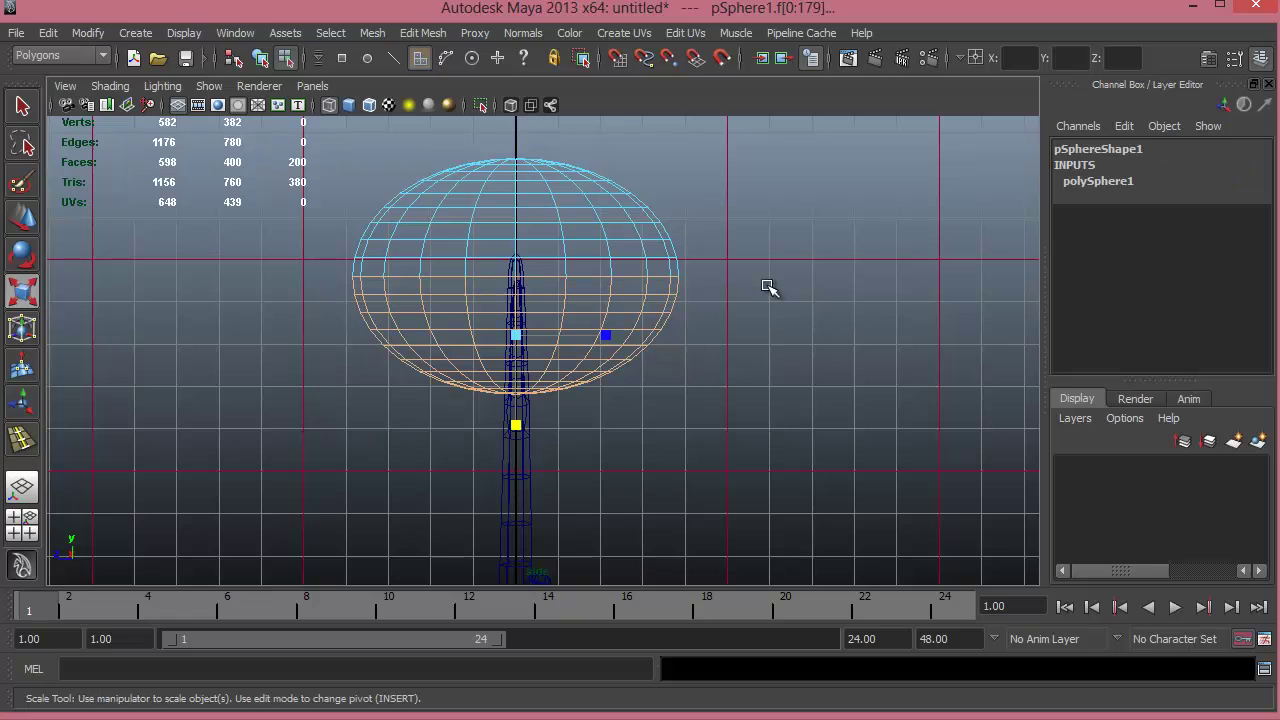
key(Delete)
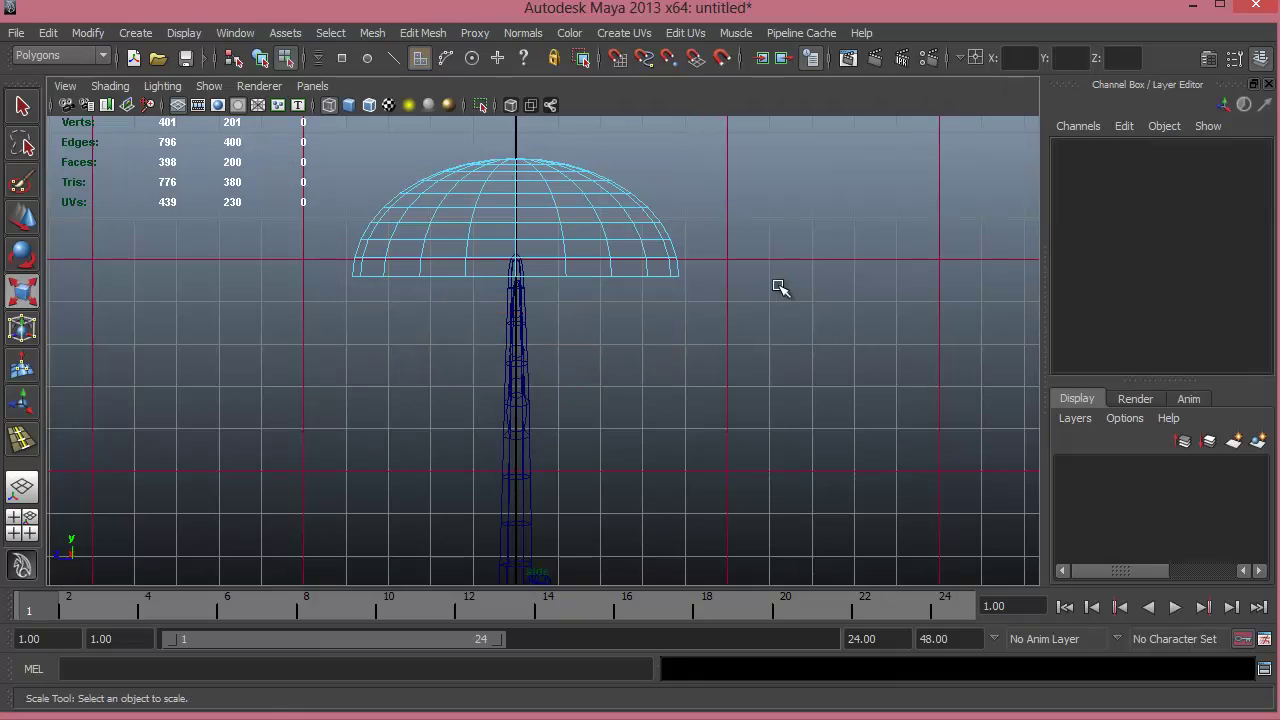
- Select the border edge loop around the dome's open underside in the perspective view and turn on Keep Faces Together
key(space)
key(space)
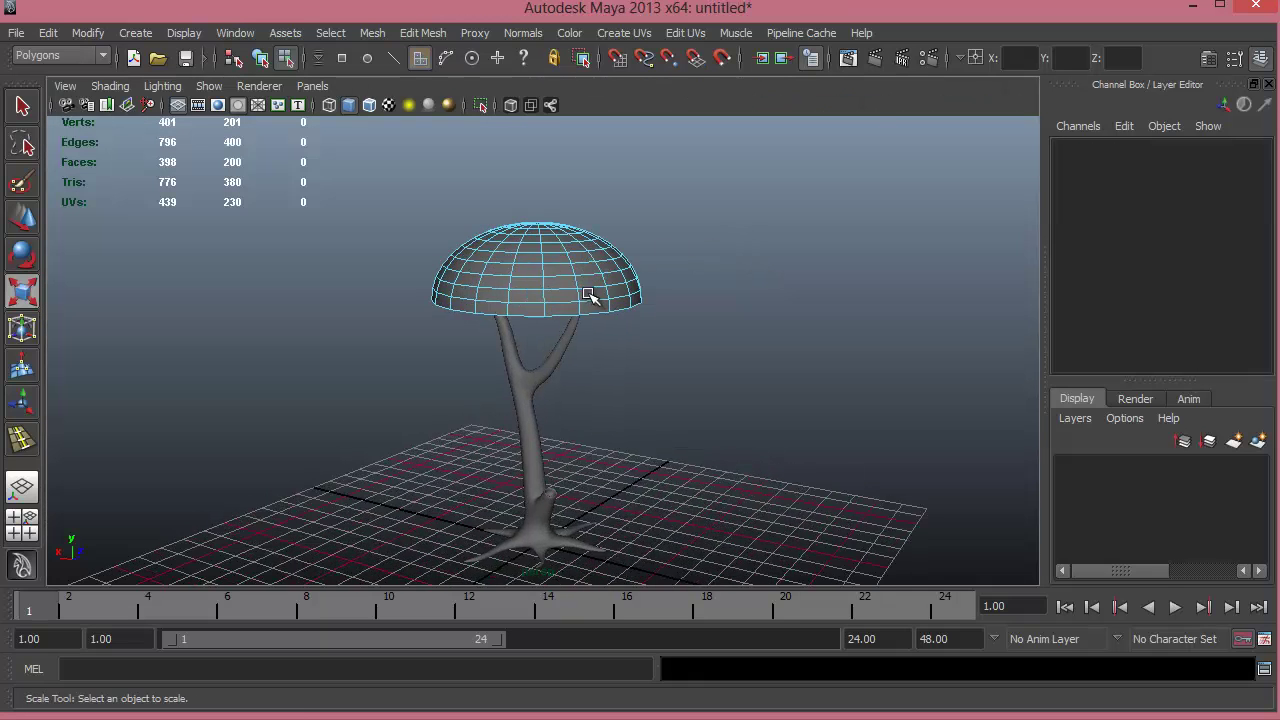
alt+drag(590, 296, 634, 331)
alt+drag(527, 255, 563, 243)
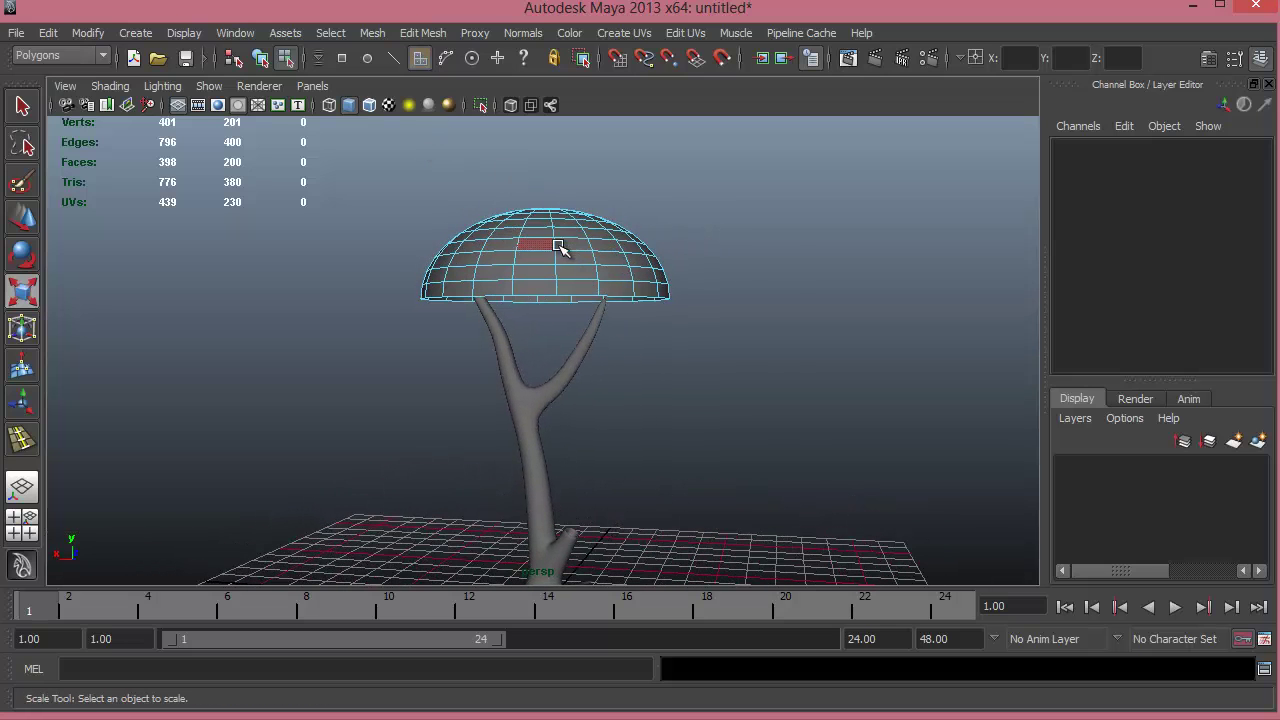
double_click(532, 295)
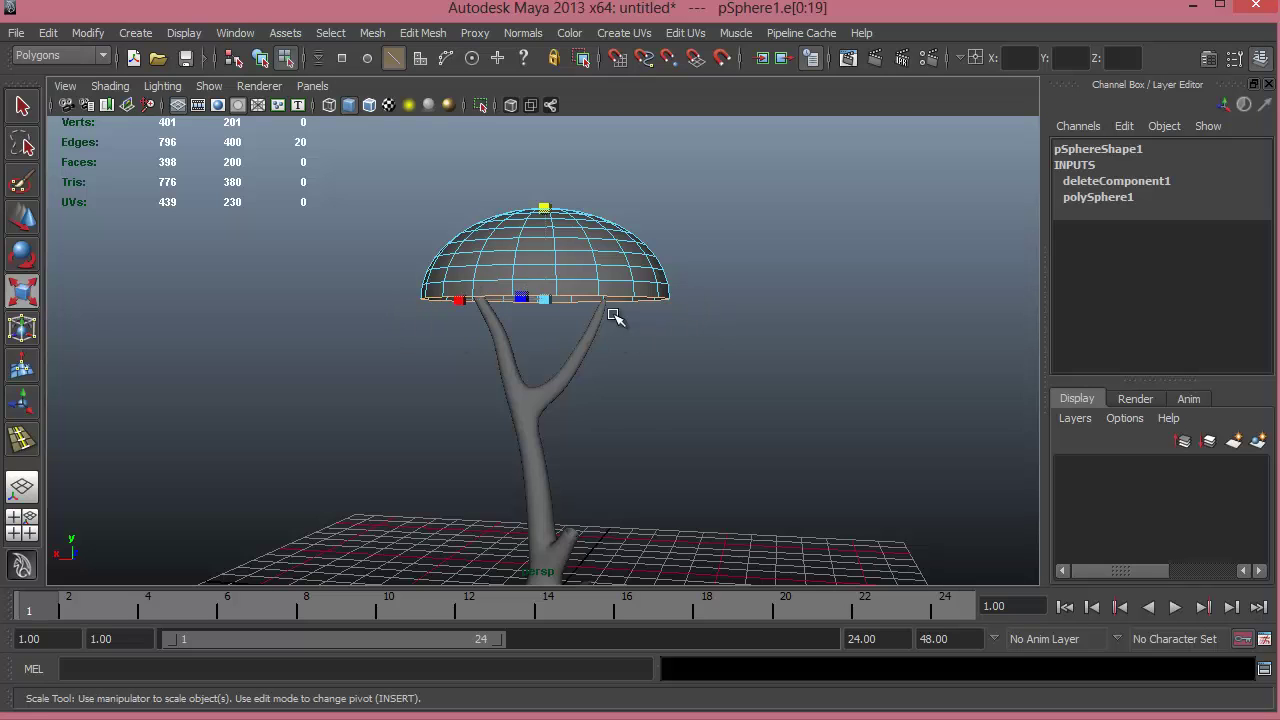
alt+drag(494, 306, 500, 277)
alt+right_drag(508, 280, 671, 314)
alt+middle_drag(673, 312, 680, 352)
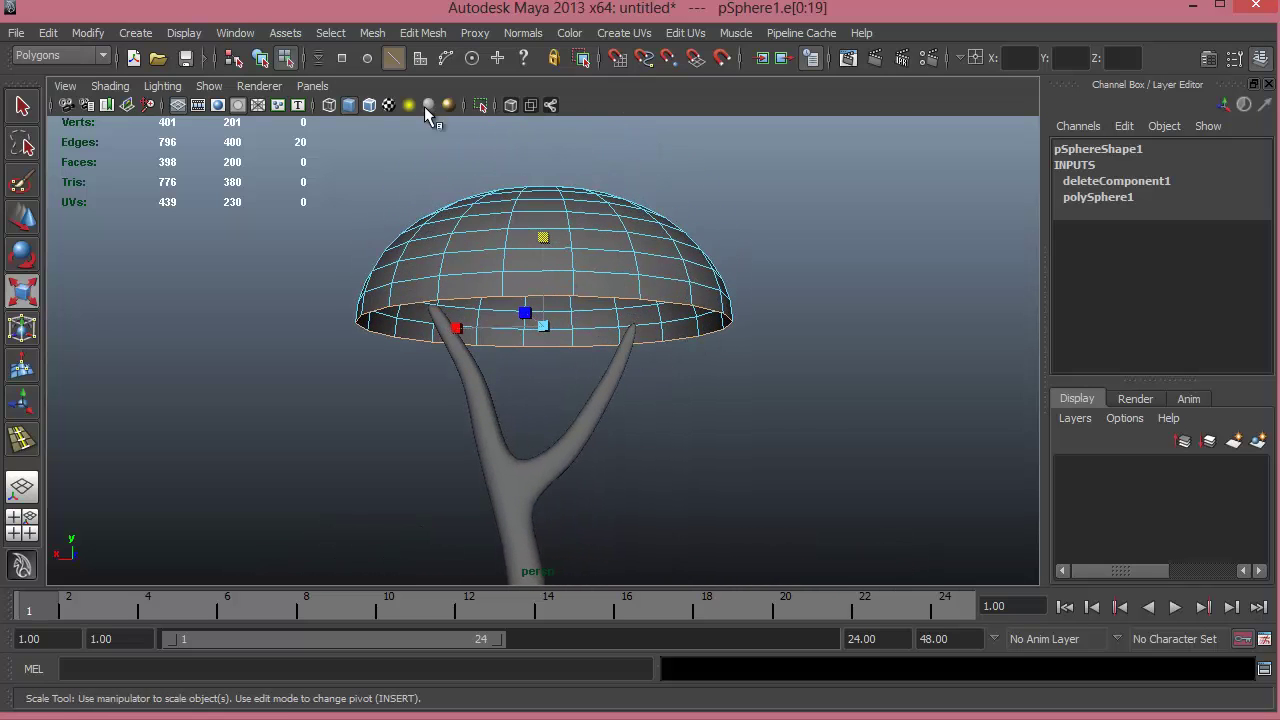
click(421, 36)
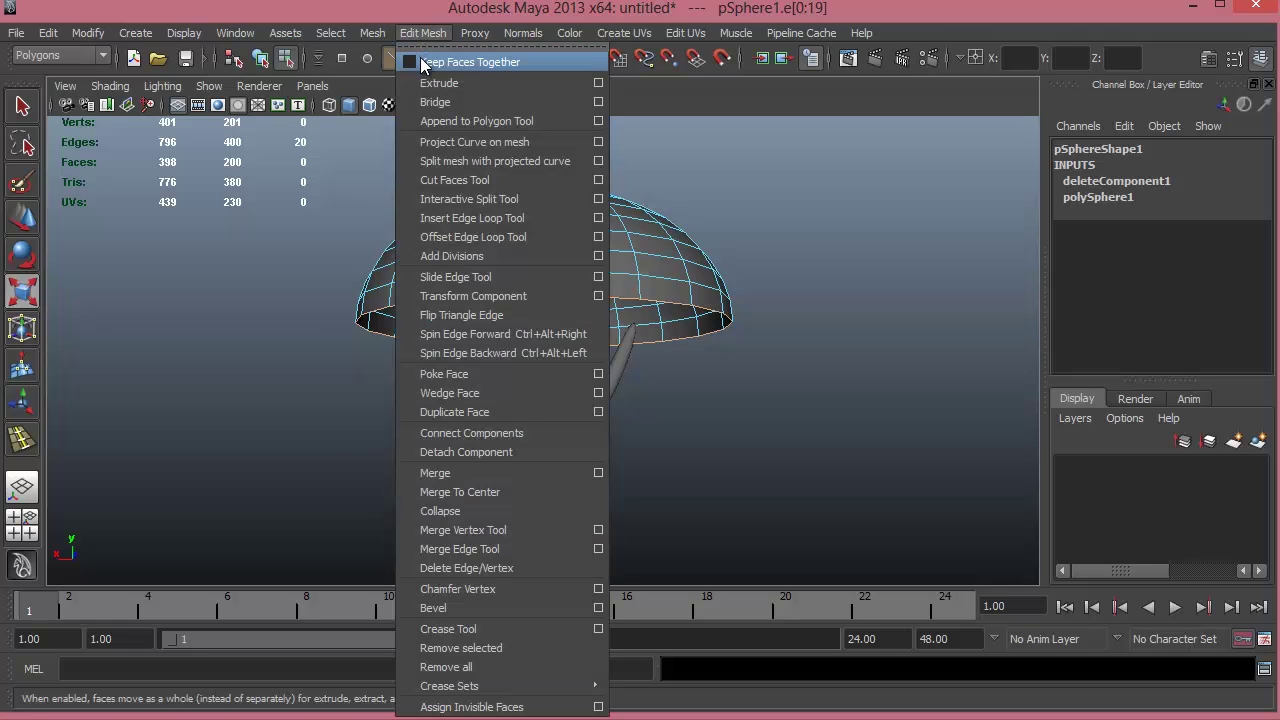
click(421, 64)
- Extrude the dome's border edges and move them straight down to lengthen its side wall
shift+right_click(687, 252)
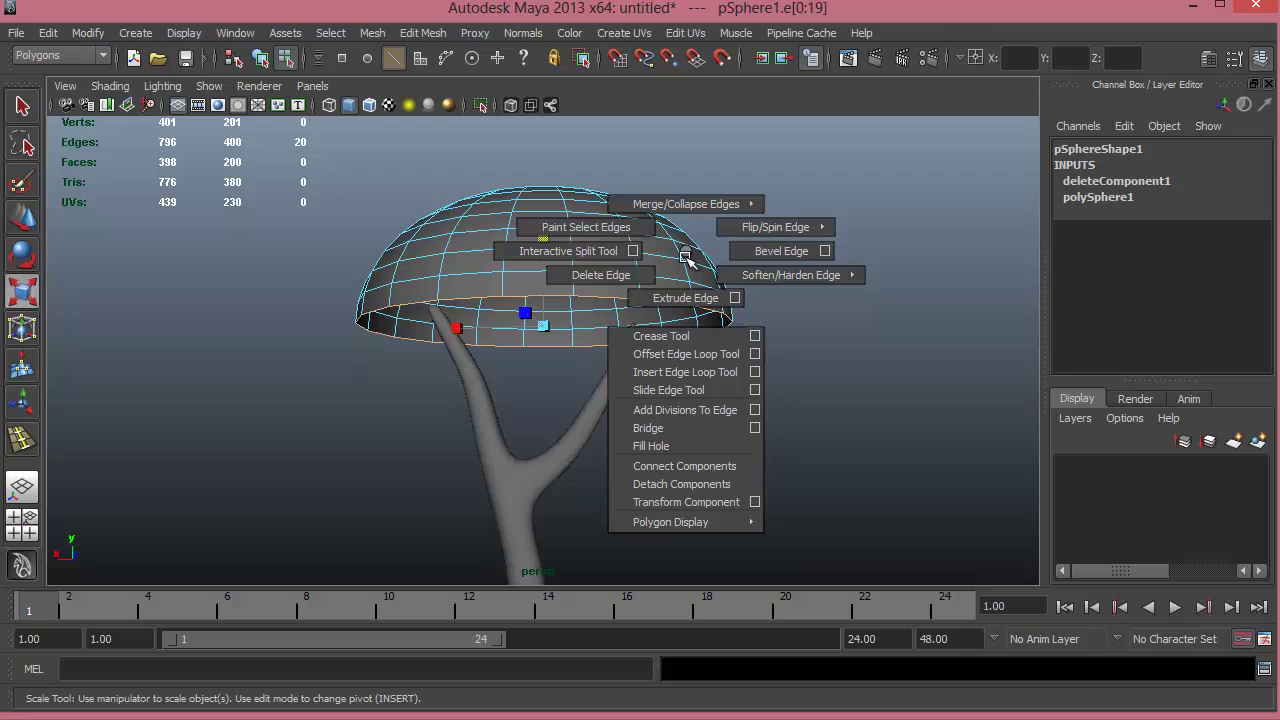
click(686, 292)
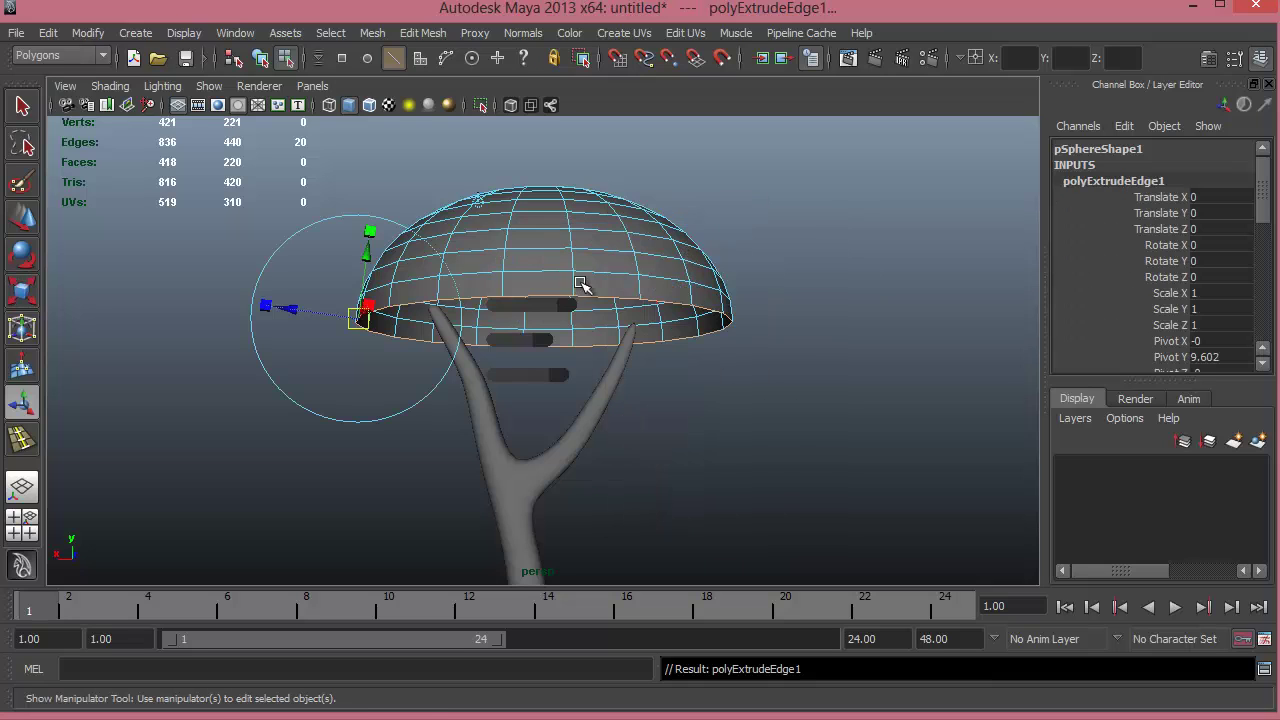
key(w)
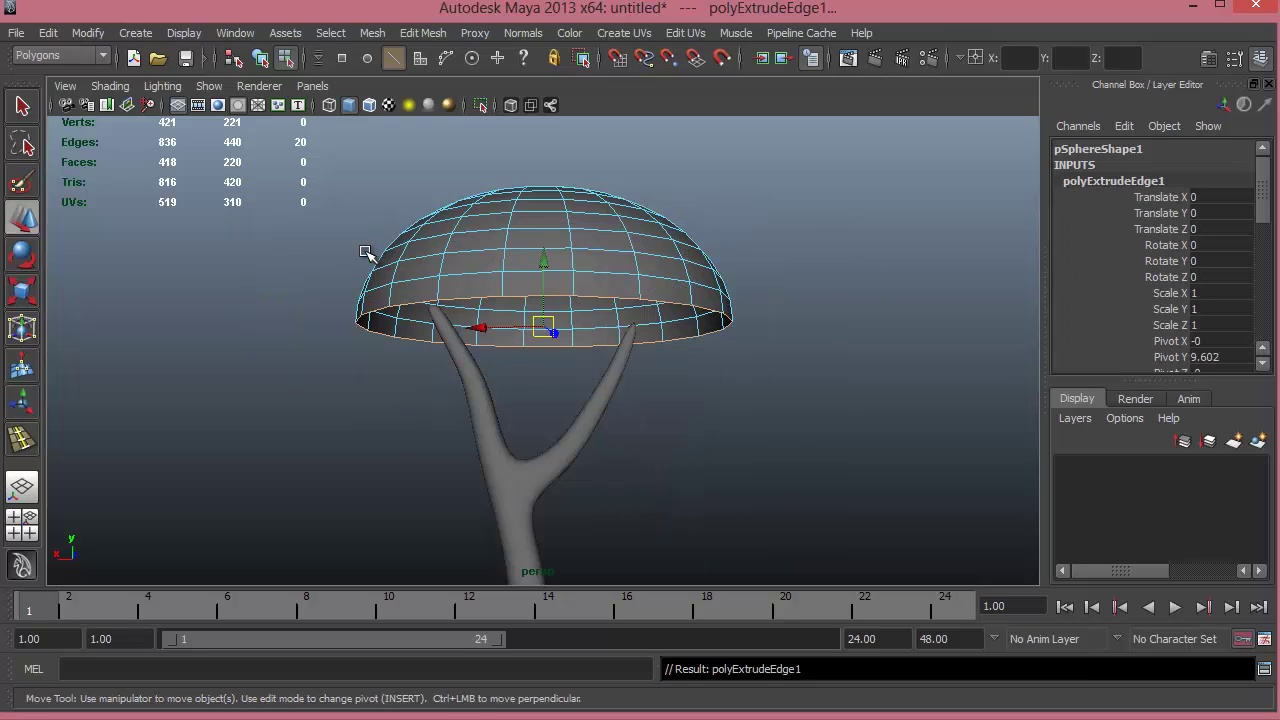
drag(548, 262, 549, 298)
alt+drag(604, 411, 722, 290)
- Extrude the border edges inward twice, first as a narrow rim and again almost to the centre of the underside
shift+right_drag(725, 287, 722, 320)
drag(304, 313, 328, 321)
shift+right_drag(855, 323, 858, 370)
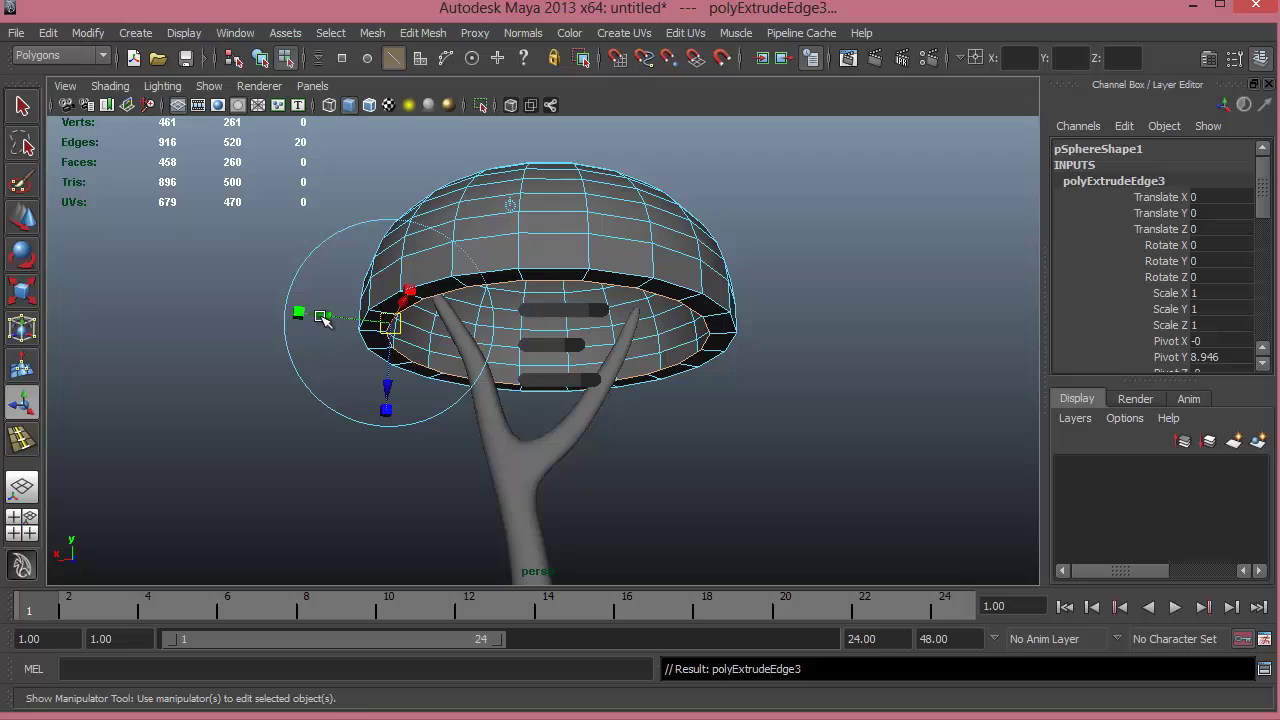
drag(323, 318, 459, 366)
alt+right_drag(460, 367, 957, 377)
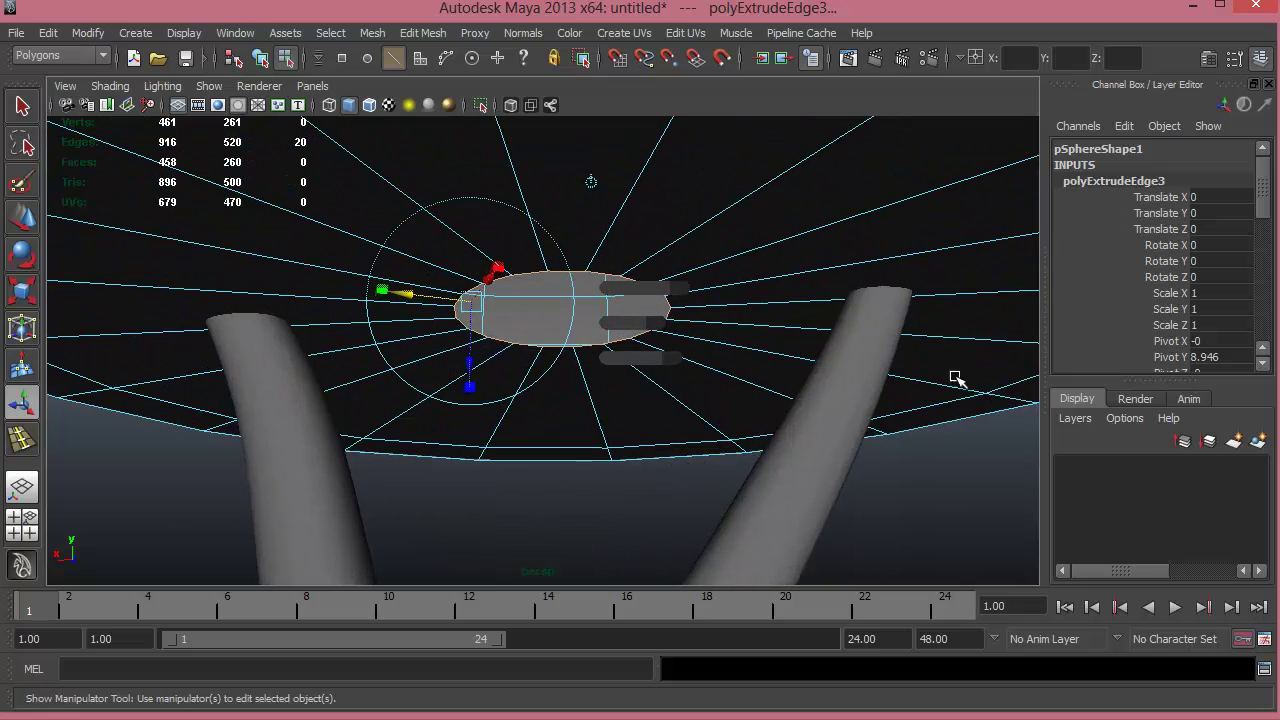
- Fill the remaining round hole in the centre of the dome's underside and clear the selection
alt+drag(957, 377, 956, 335)
shift+right_drag(576, 286, 565, 485)
alt+right_drag(638, 282, 549, 192)
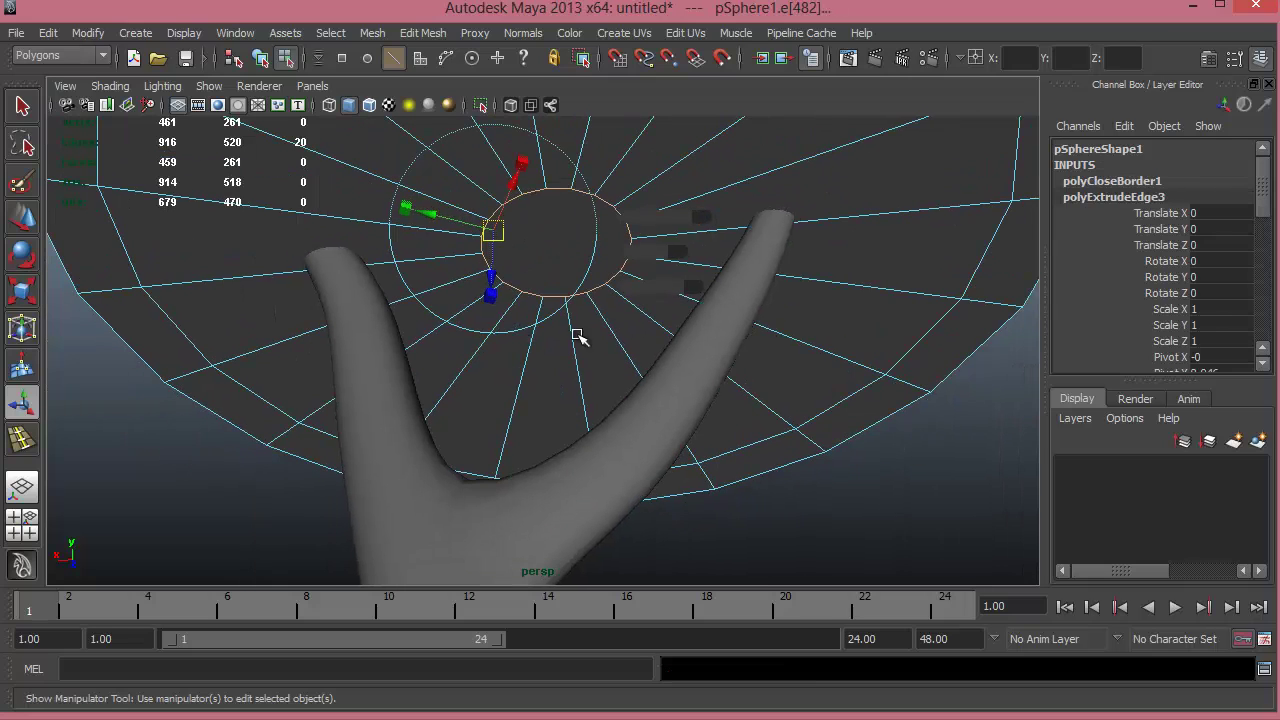
alt+right_drag(662, 258, 380, 280)
alt+drag(380, 280, 571, 292)
click(829, 229)
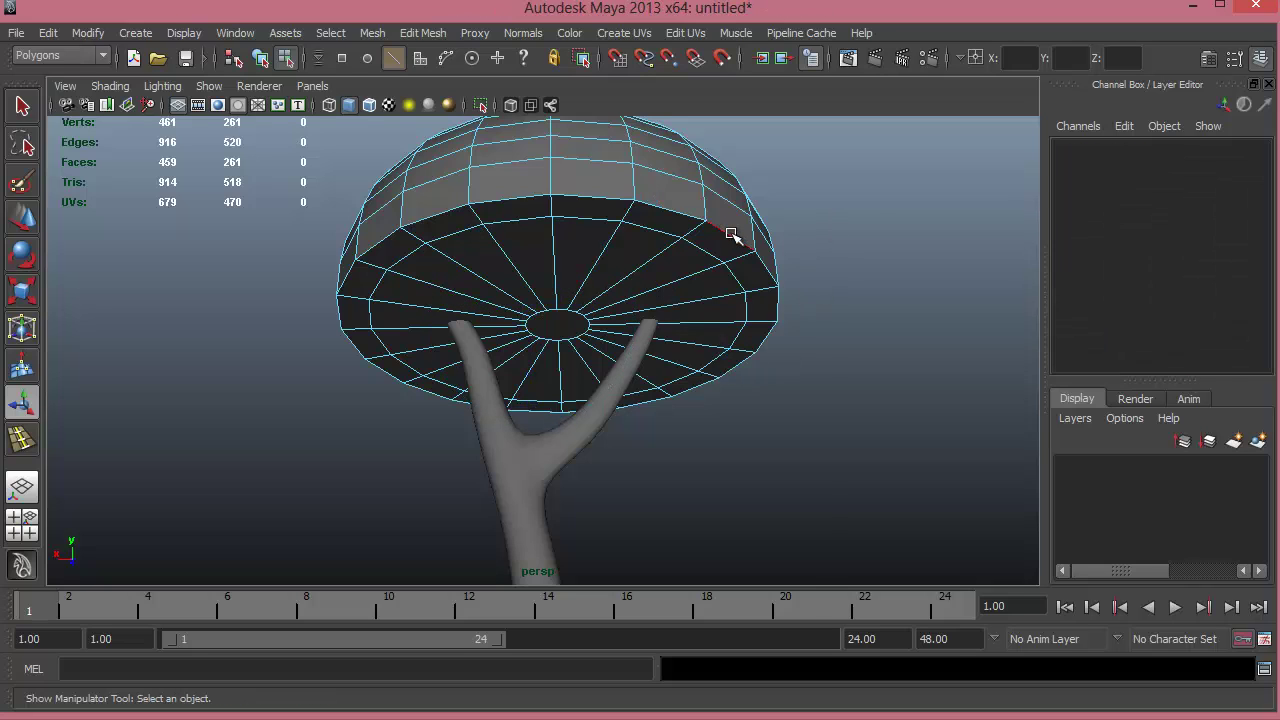
- Select the ring of narrow rim faces on the dome's underside and turn off Keep Faces Together
right_drag(732, 235, 729, 277)
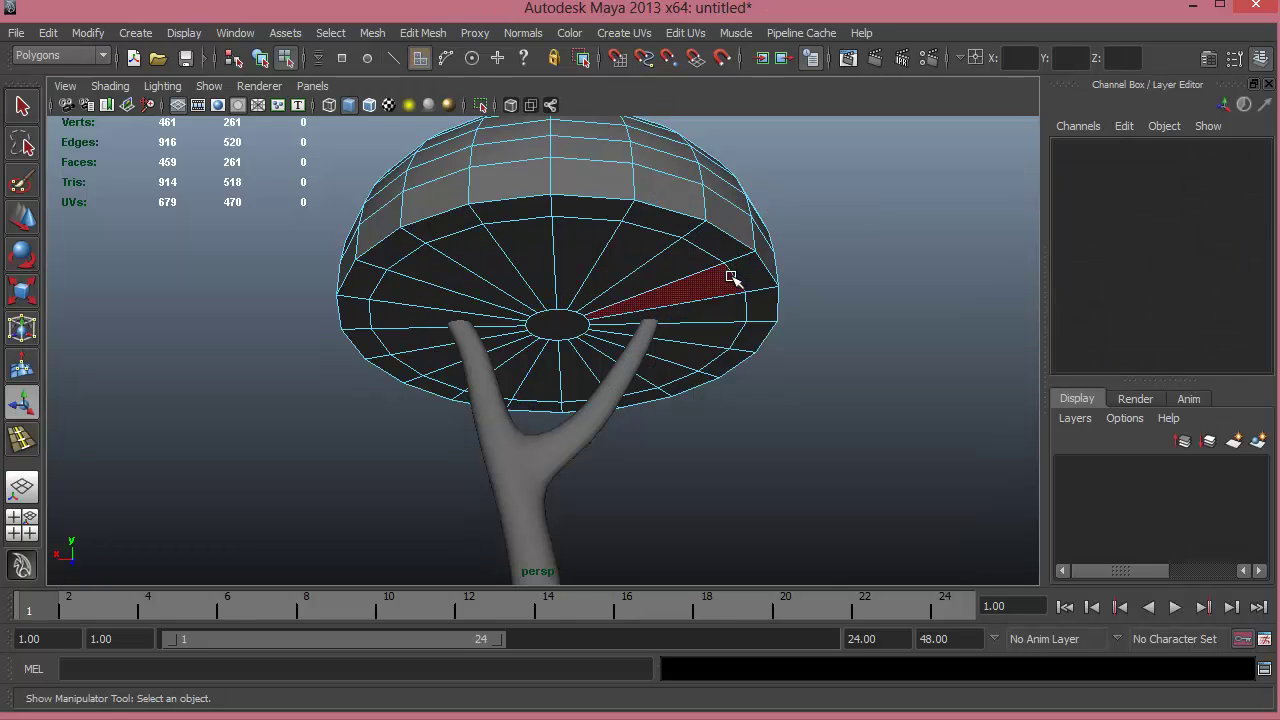
click(656, 224)
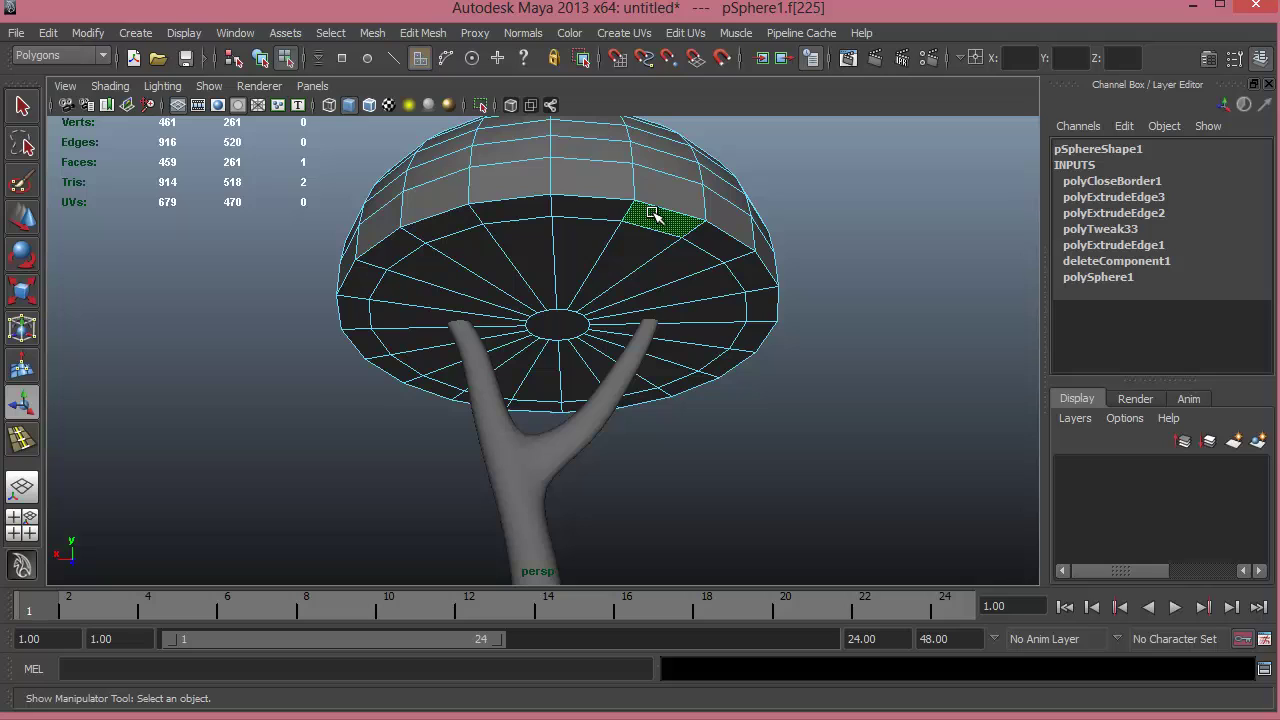
shift+double_click(587, 210)
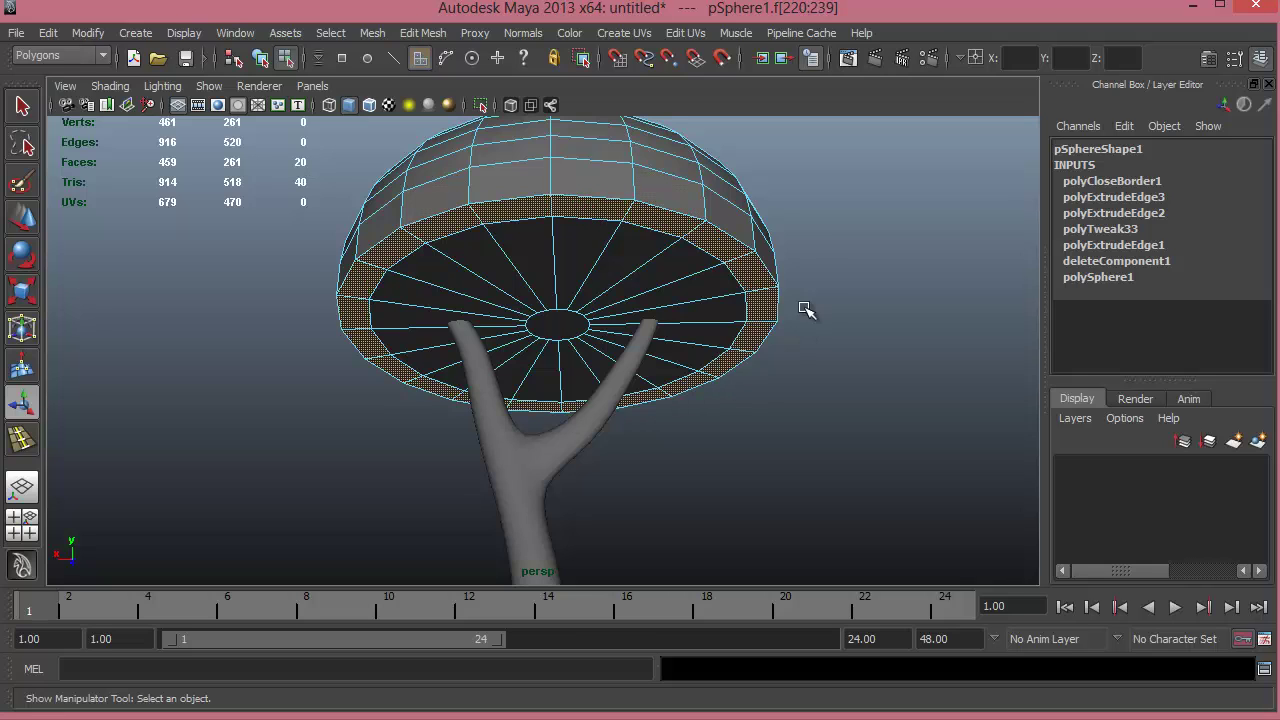
alt+right_drag(666, 260, 144, 265)
alt+drag(579, 307, 578, 336)
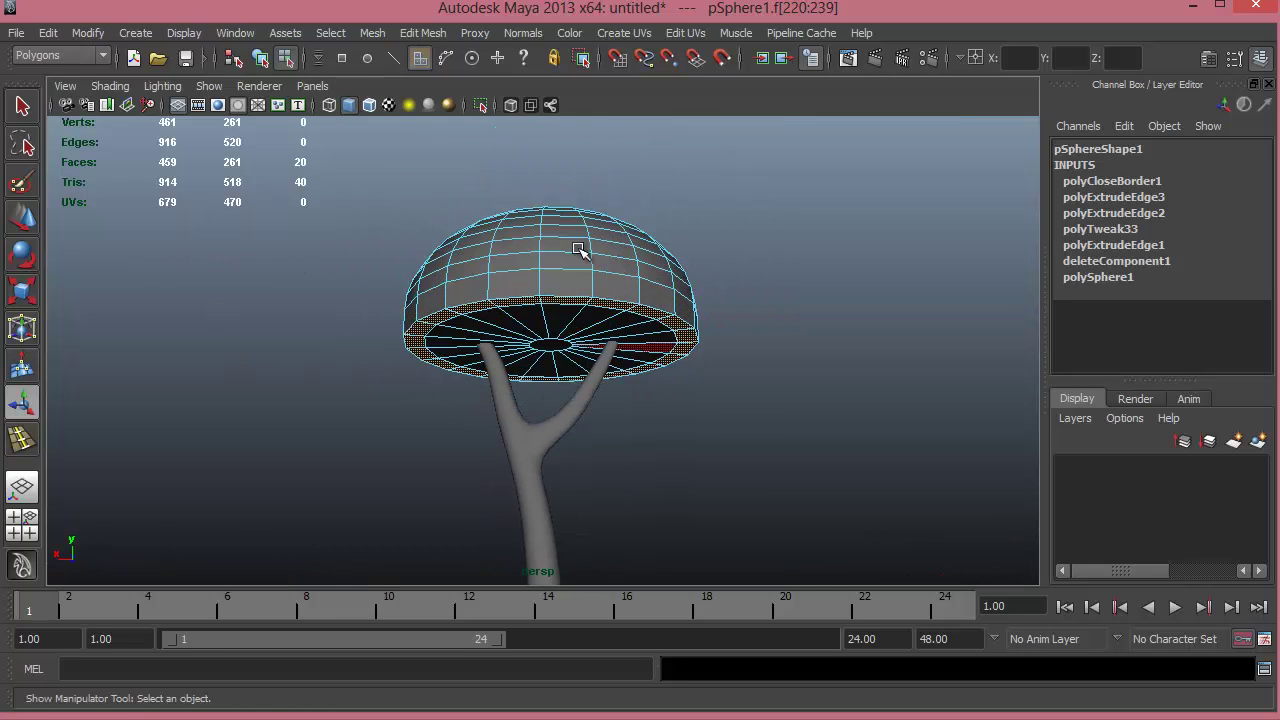
click(423, 34)
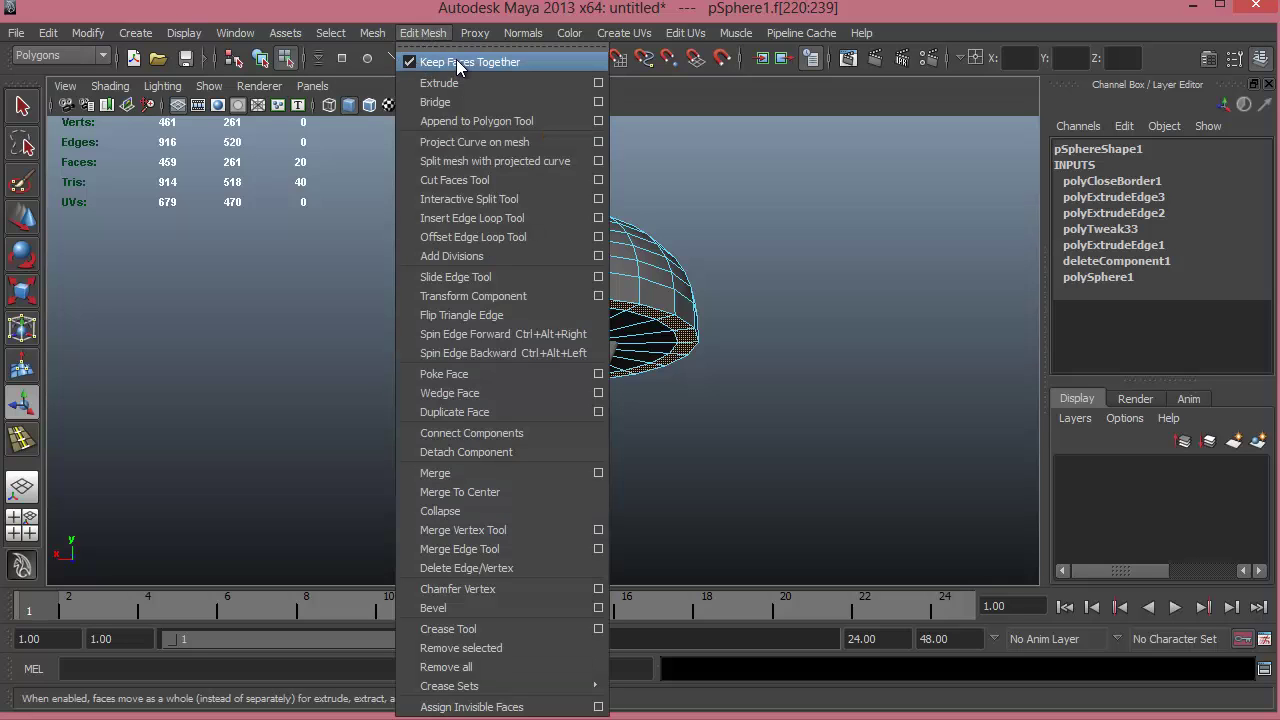
click(458, 62)
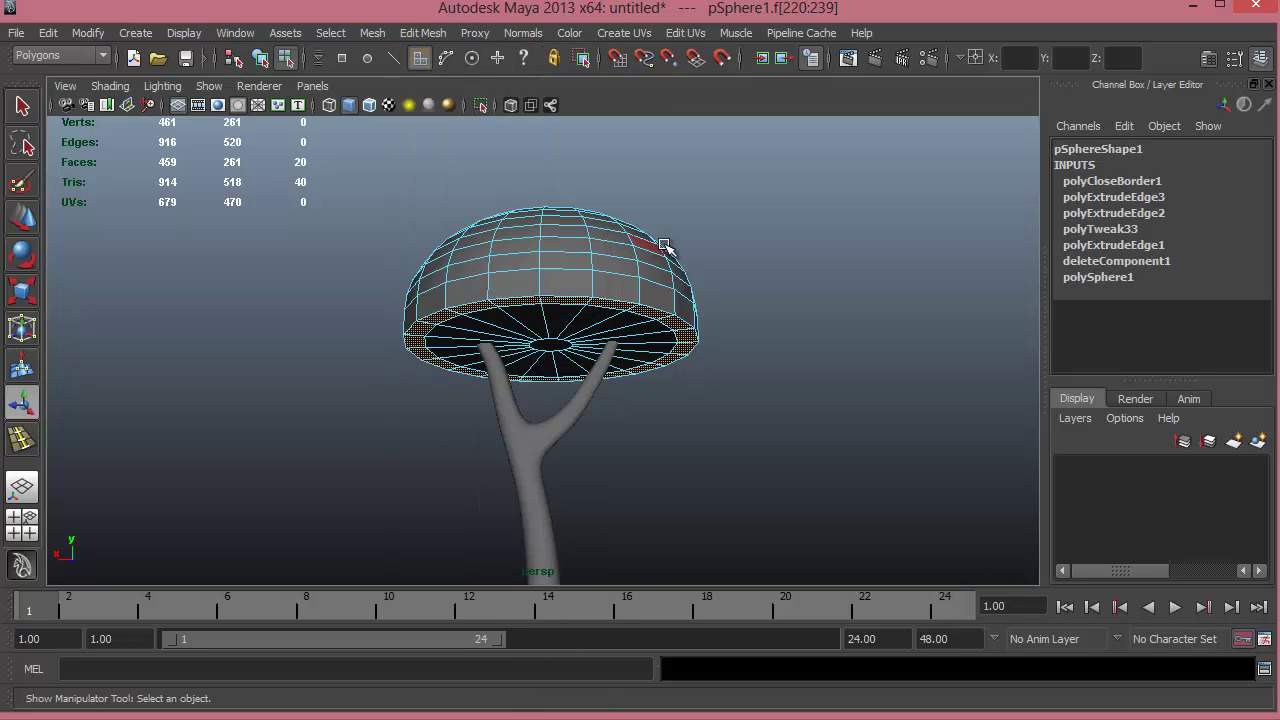
- Extrude the rim faces downward as separate pieces and scale their ends narrower to form tapered teeth
shift+right_click(716, 242)
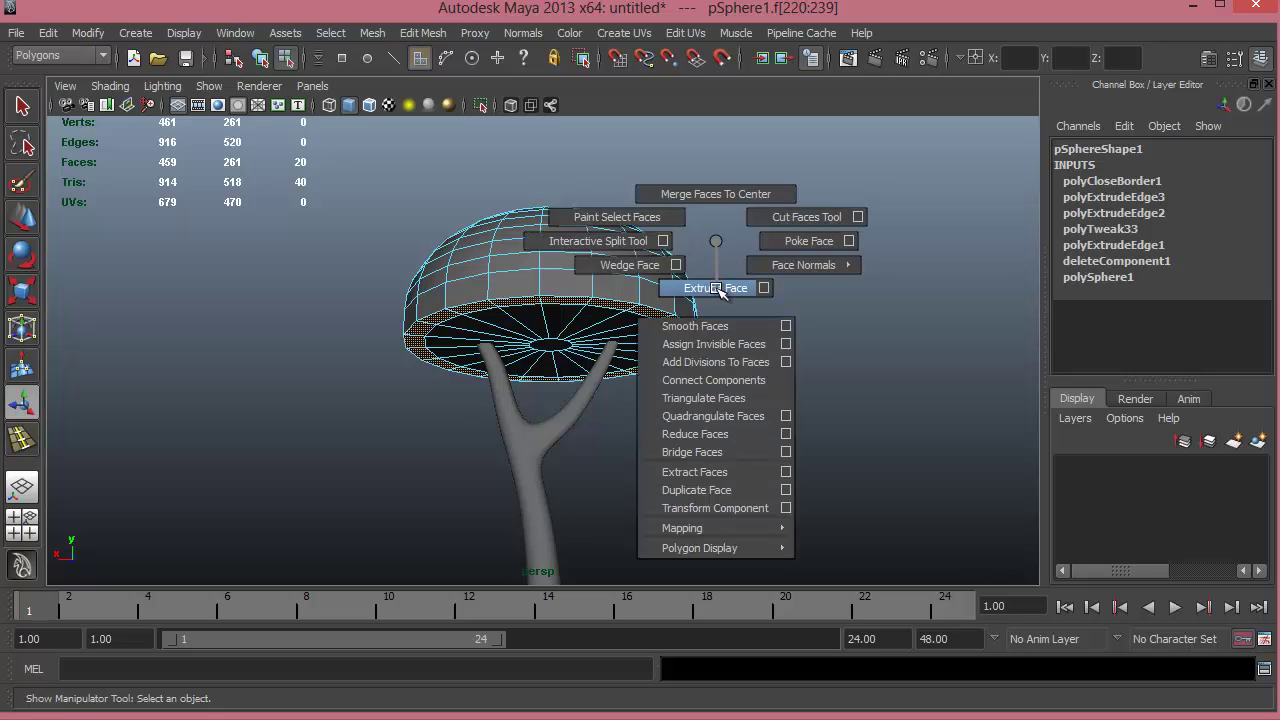
shift+right_drag(720, 290, 718, 290)
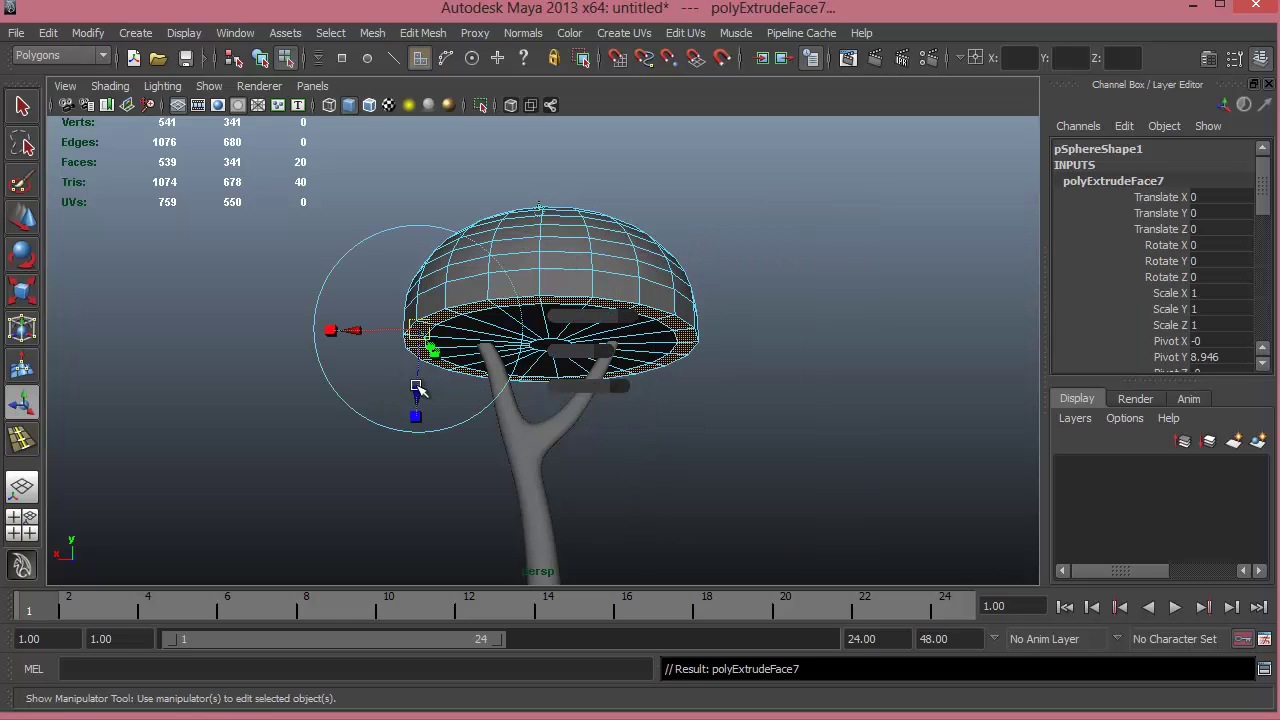
drag(417, 387, 419, 413)
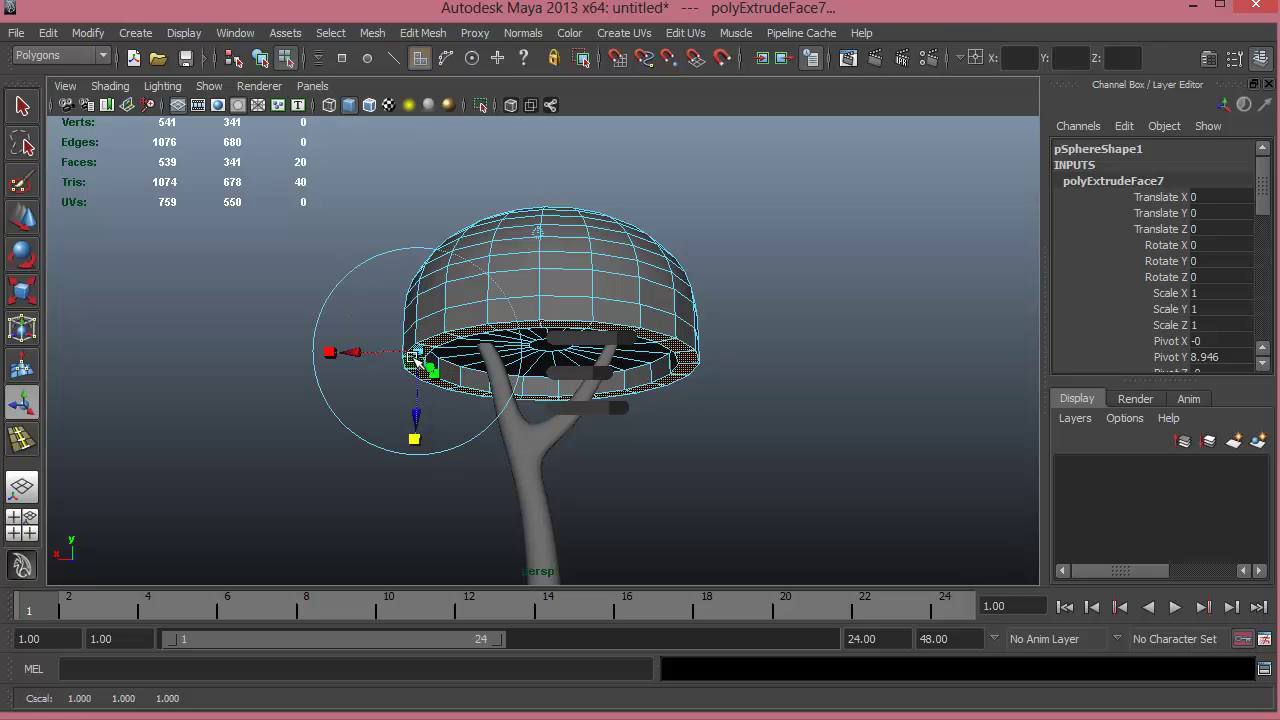
drag(413, 356, 370, 352)
alt+drag(522, 410, 589, 412)
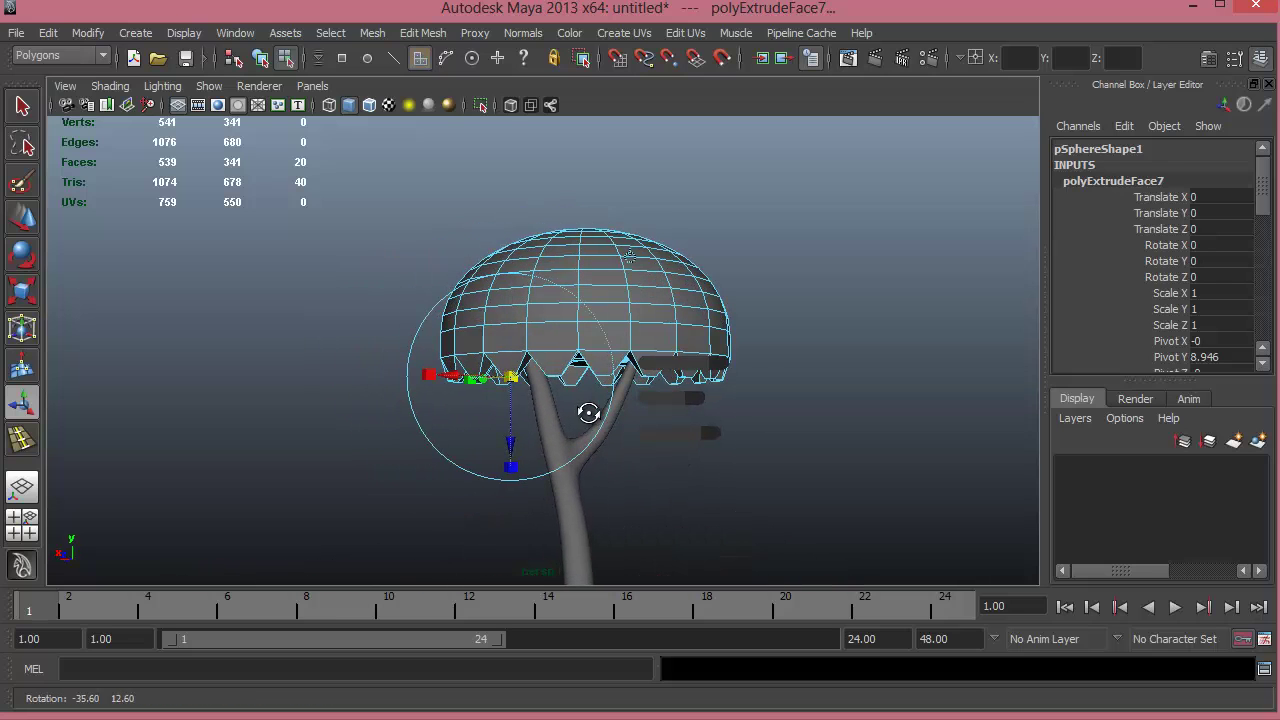
- Move the ends of the teeth further down to lengthen the canopy's jagged edge
key(w)
middle_drag(578, 318, 580, 330)
alt+drag(689, 362, 648, 337)
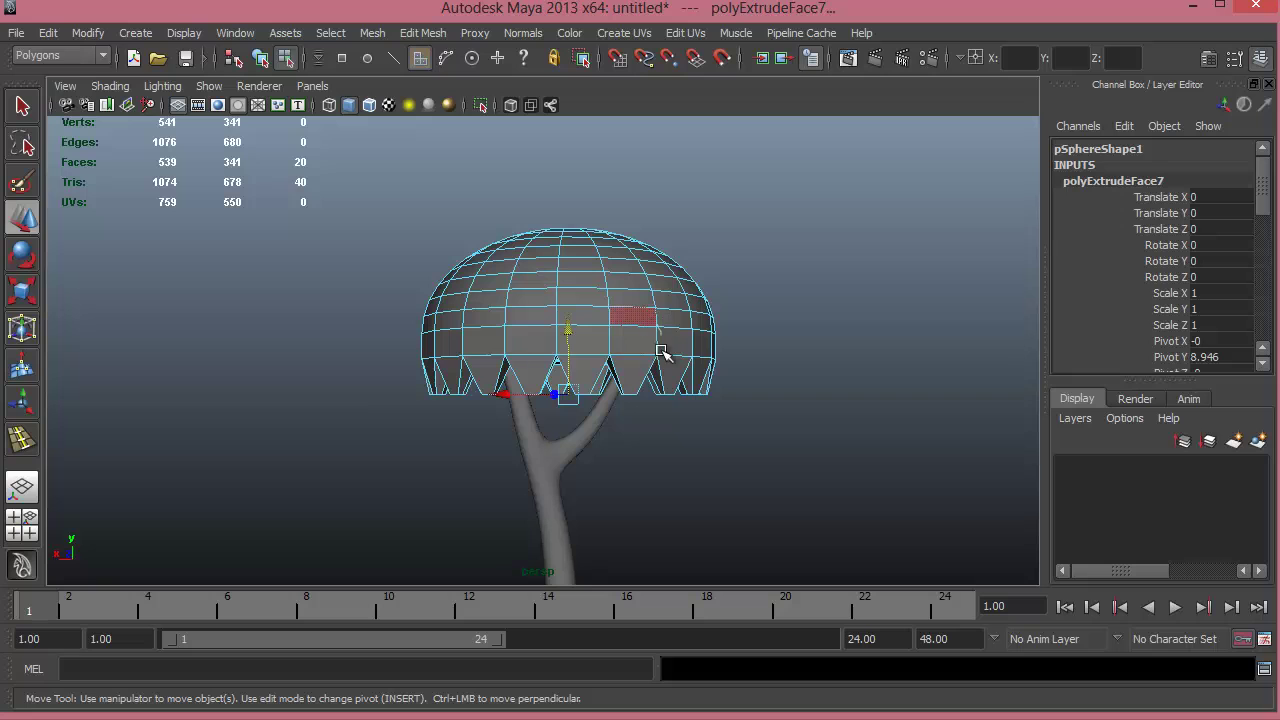
- Return the canopy to object mode, turn on its smoothed preview and inspect it together with the trunk
right_drag(648, 397, 752, 298)
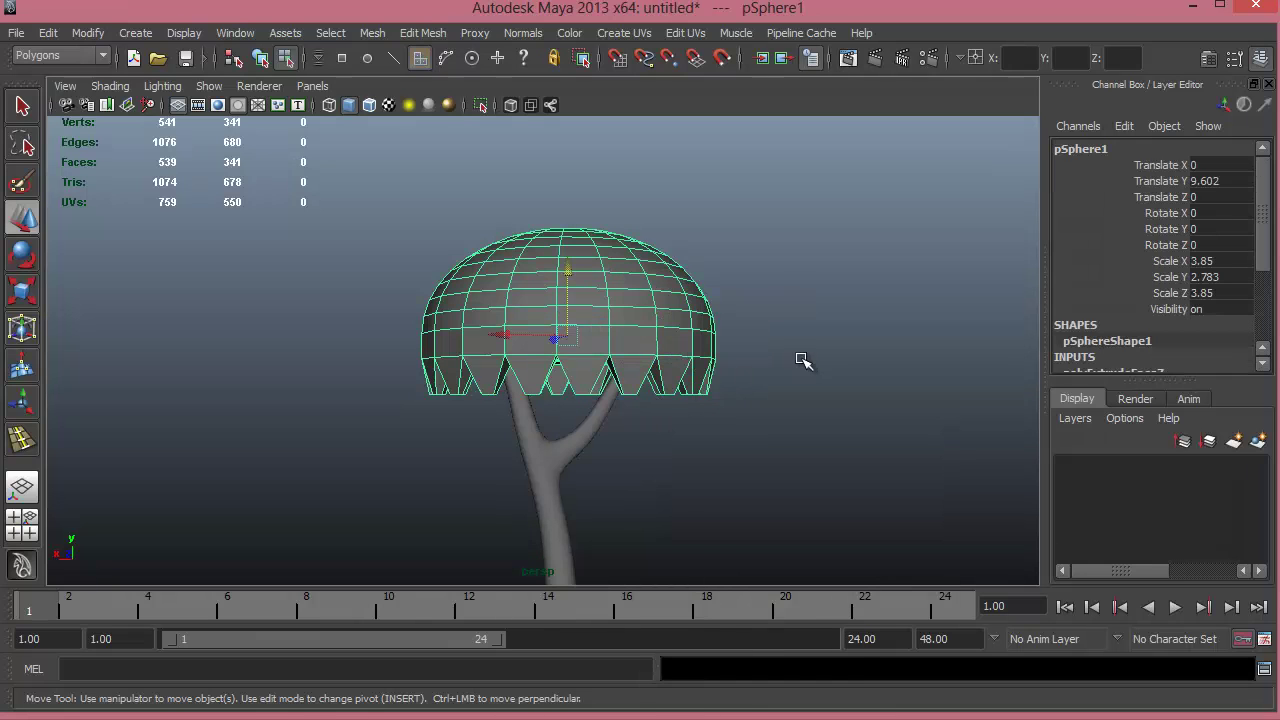
key(3)
click(780, 382)
alt+right_drag(777, 383, 526, 437)
alt+drag(526, 437, 429, 469)
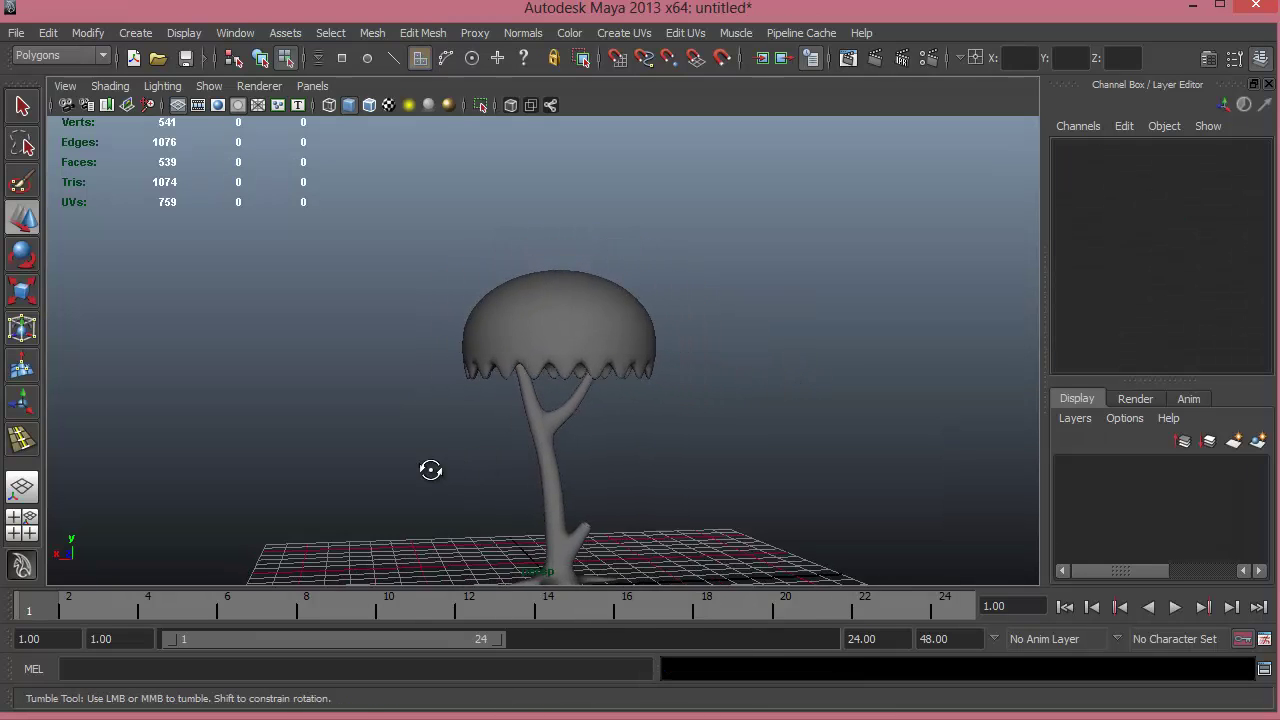
alt+middle_drag(429, 469, 548, 395)
alt+right_drag(548, 395, 586, 363)
alt+drag(586, 363, 652, 309)
- Duplicate the canopy, scale the copy to about 2.48, 1.79, 2.48 and raise it to about Y 12.83 as an upper tier
click(663, 335)
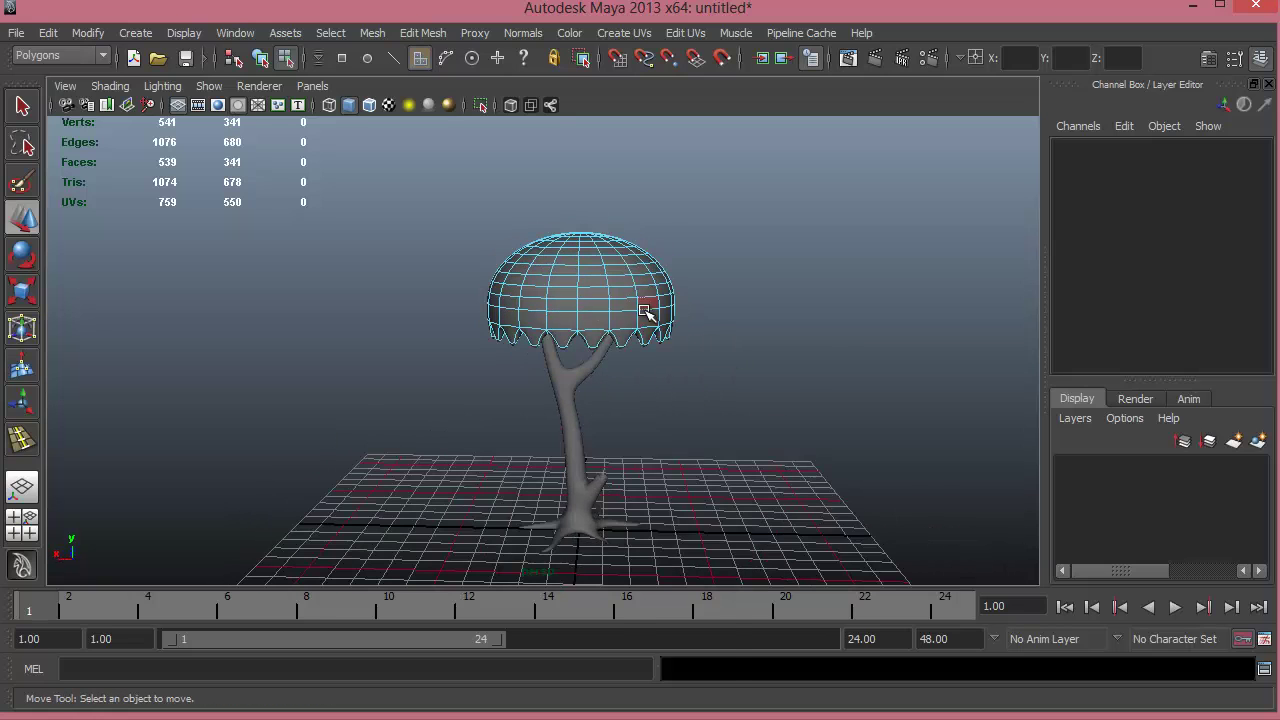
right_drag(652, 309, 634, 418)
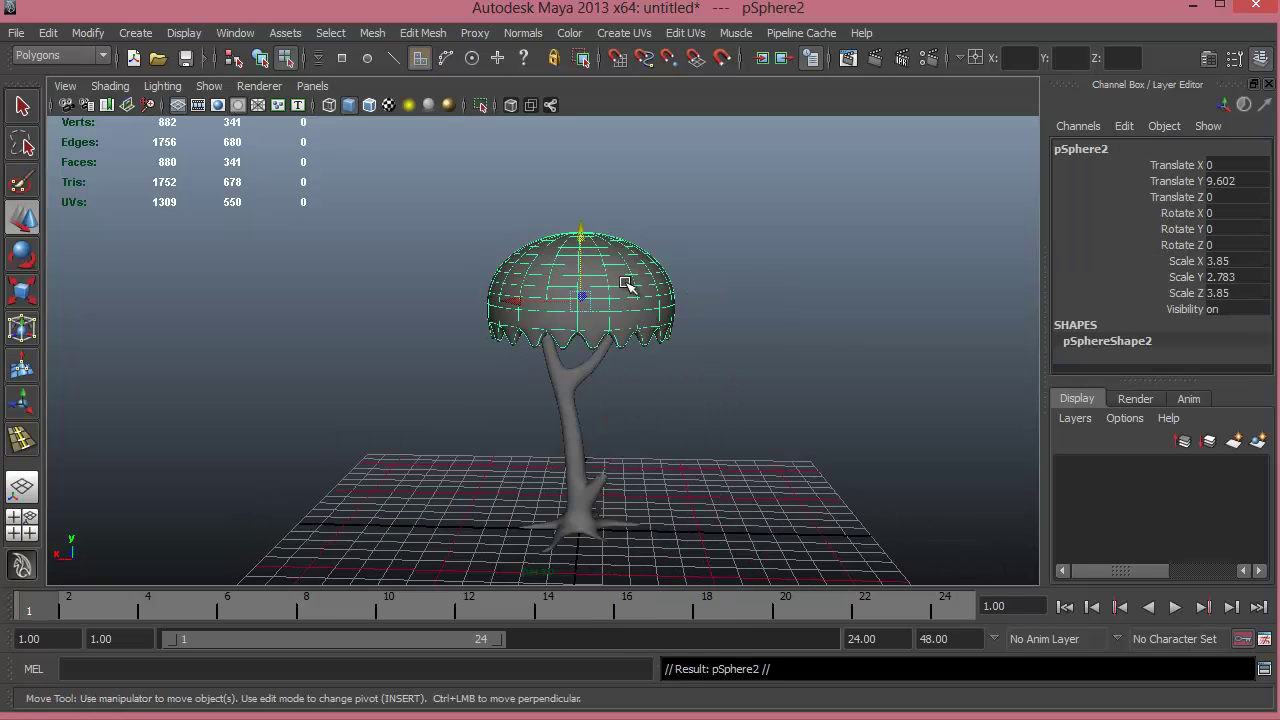
key(r)
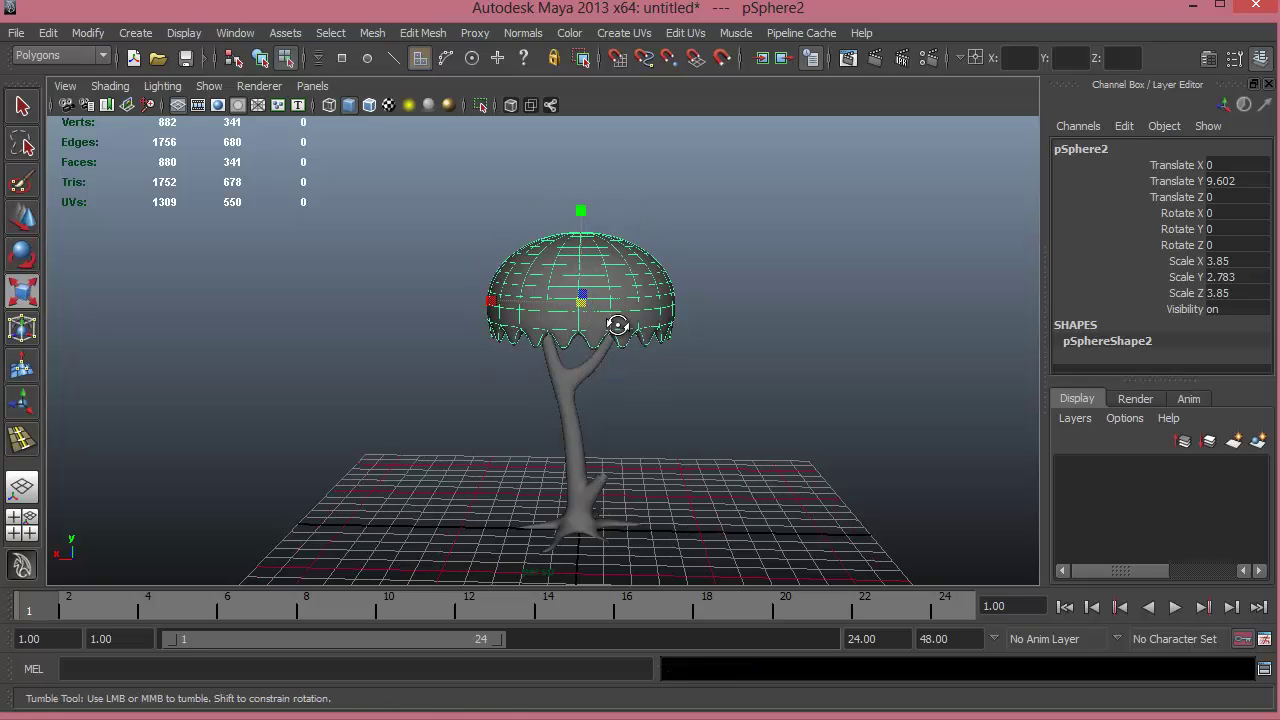
alt+drag(614, 323, 533, 309)
key(w)
drag(594, 240, 588, 160)
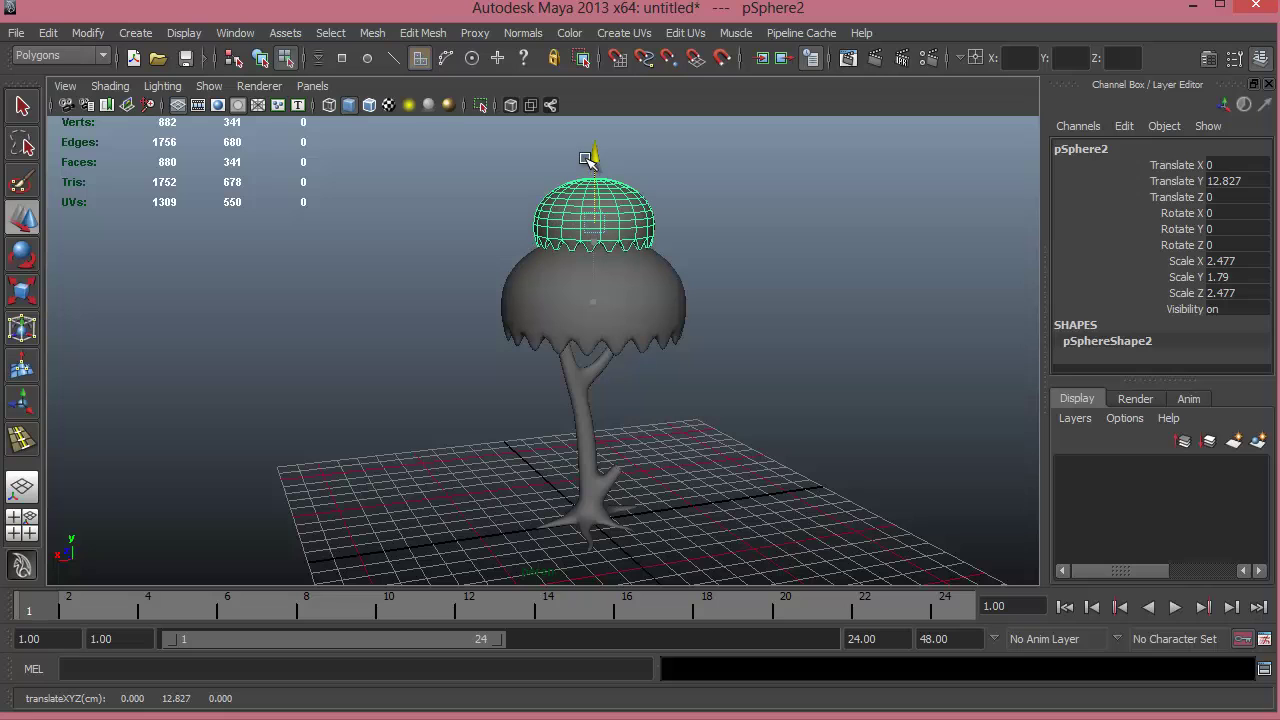
alt+drag(680, 320, 679, 398)
click(679, 398)
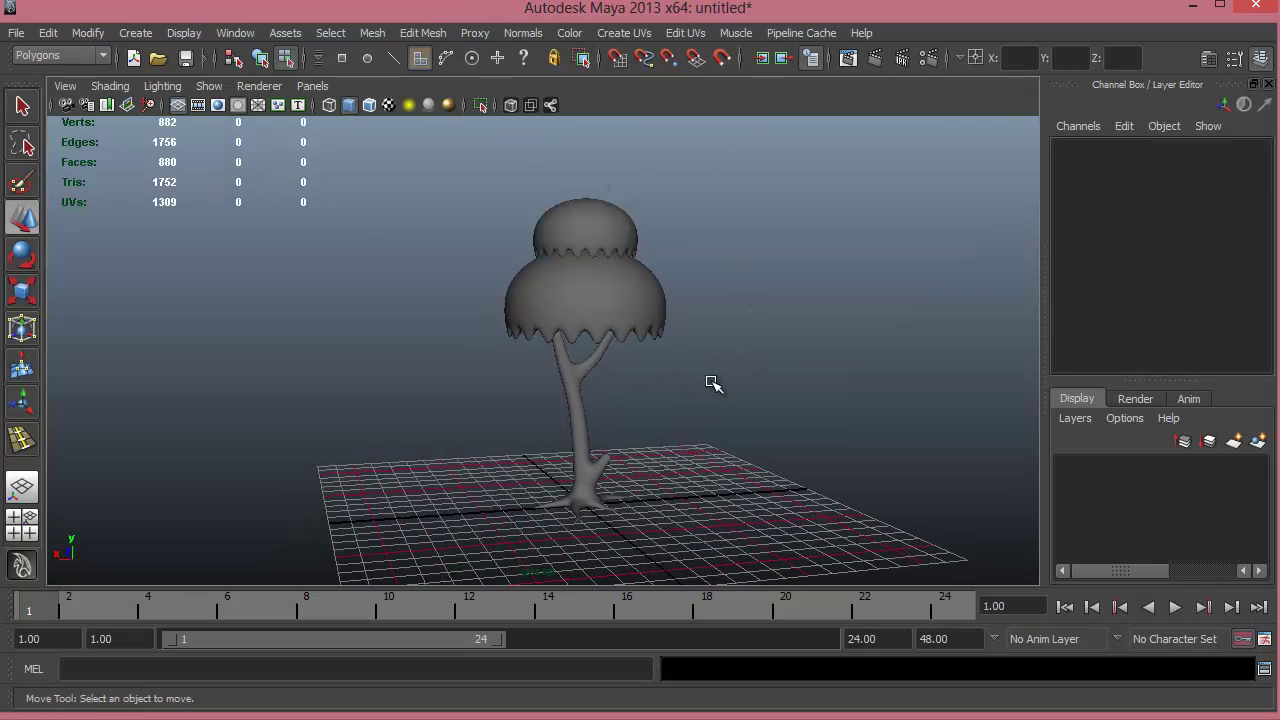
alt+drag(720, 392, 756, 380)
alt+drag(657, 432, 737, 486)
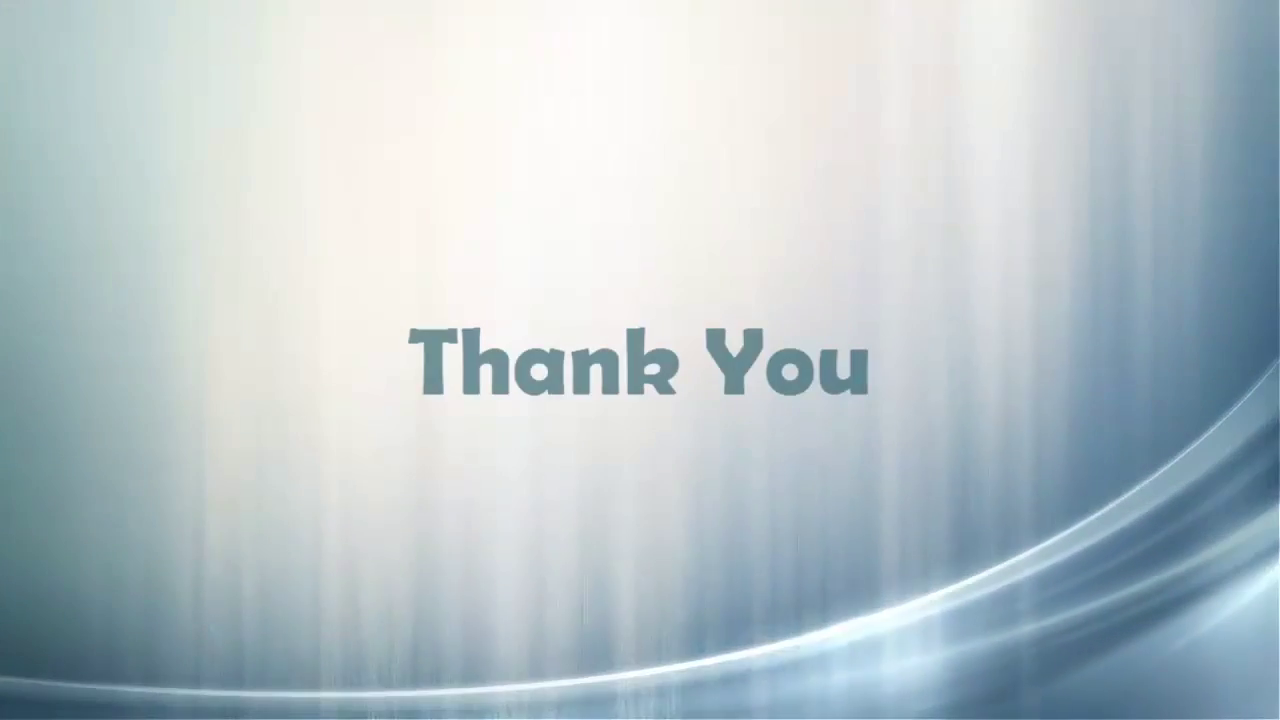